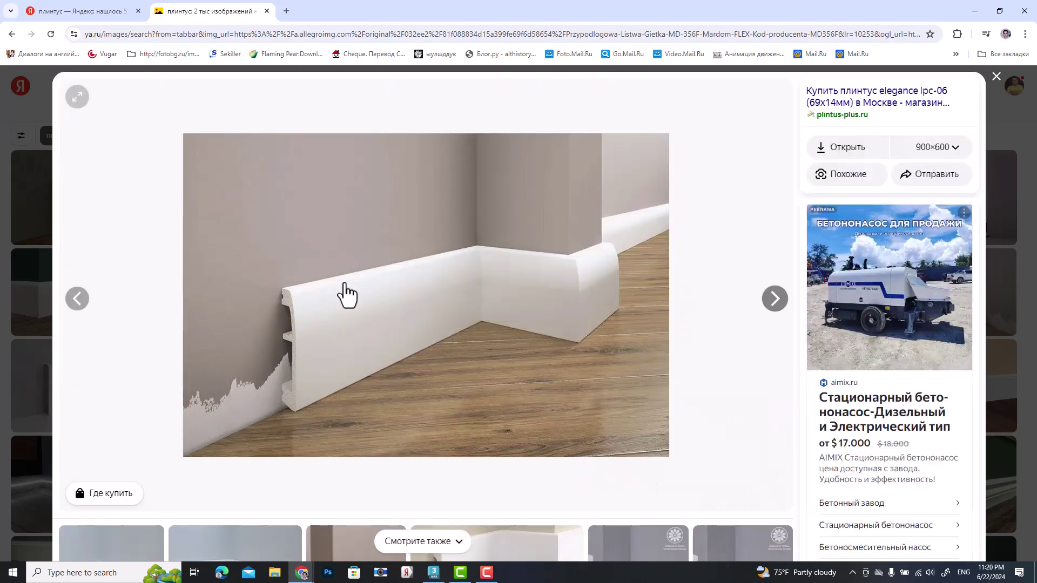
Close the enlarged baseboard image, then switch to 3ds Max and bring up the geometry creation tools.
{"action": "left_click", "coordinate": [997, 78]}
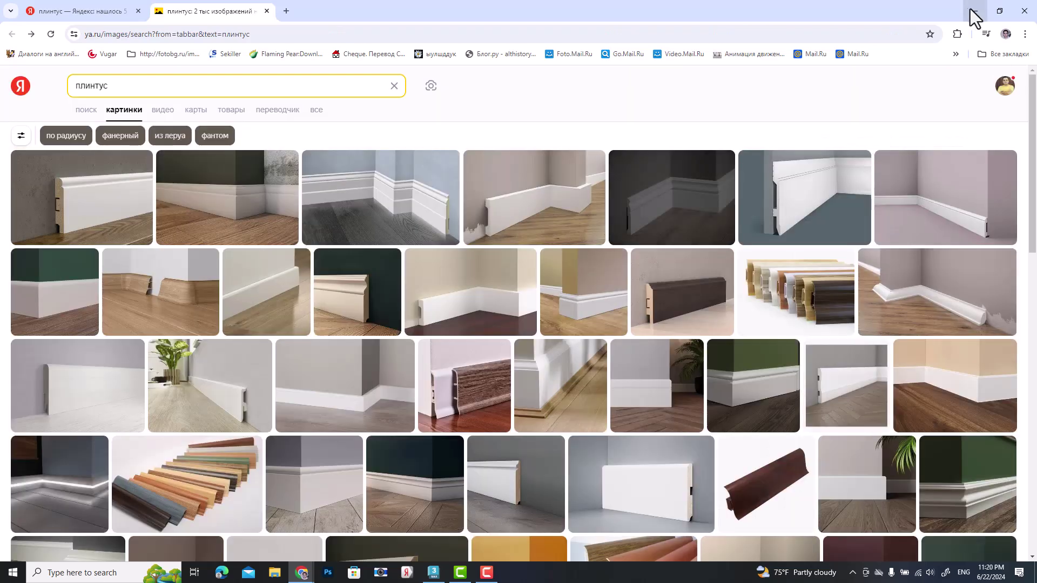
{"action": "left_click", "coordinate": [975, 11]}
{"action": "left_click", "coordinate": [300, 189]}
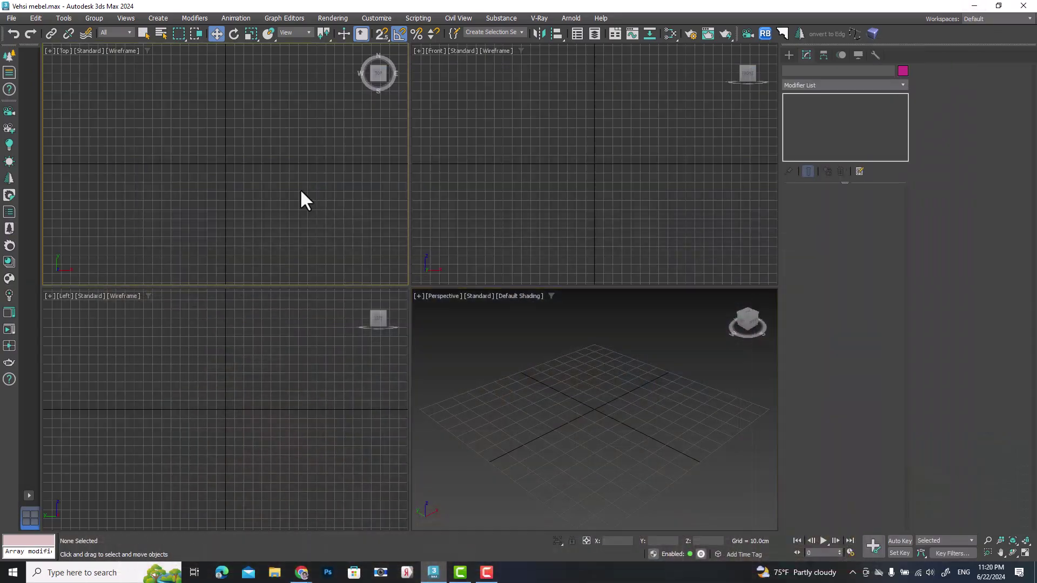
{"action": "left_click", "coordinate": [789, 55]}
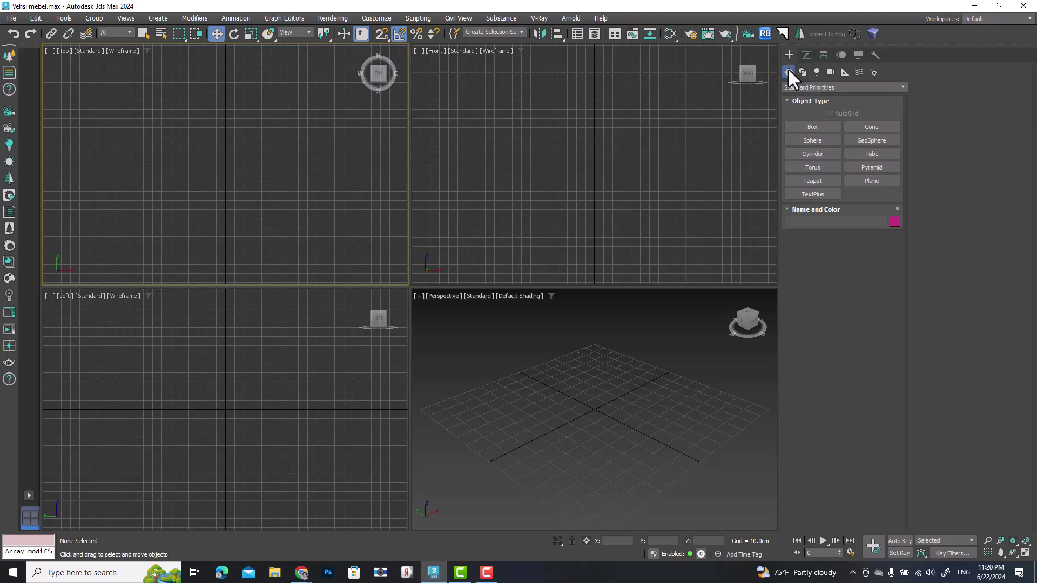
{"action": "left_click", "coordinate": [798, 87]}
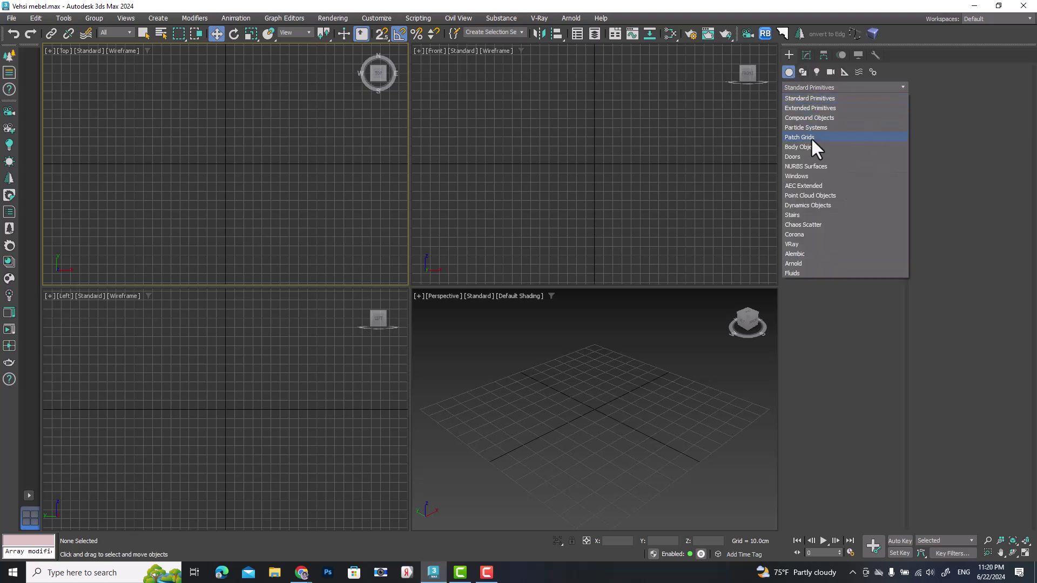
{"action": "left_click", "coordinate": [792, 186]}
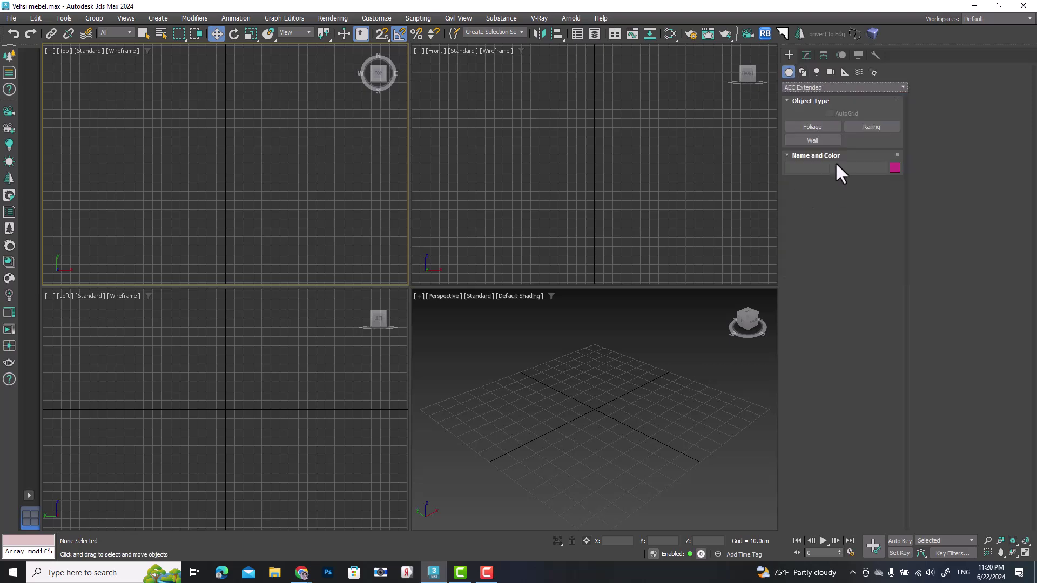
{"action": "left_click", "coordinate": [790, 86]}
{"action": "left_click", "coordinate": [798, 99]}
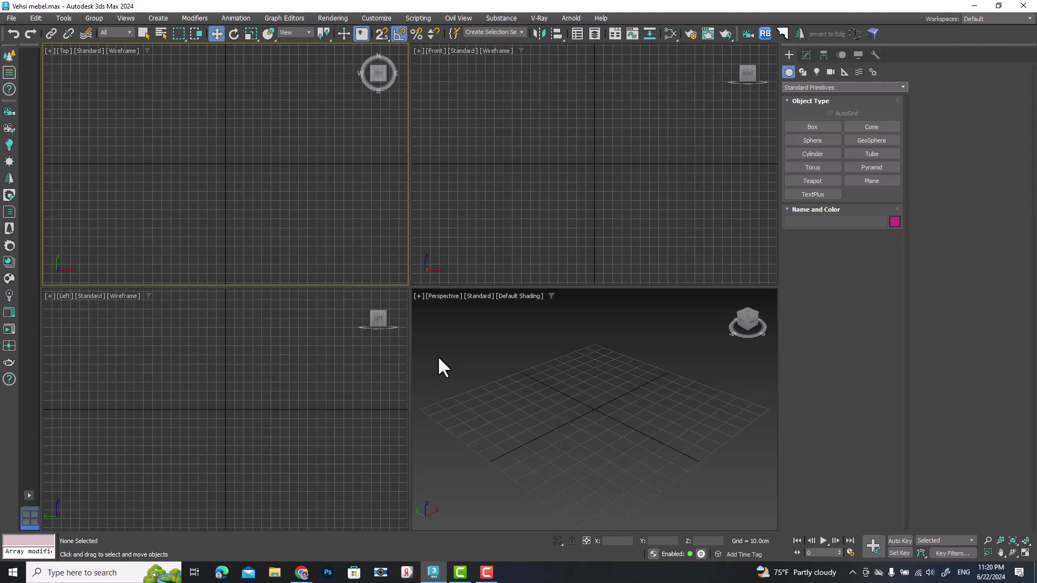
Draw a long, thin horizontal box in the Top view, about 1248 cm wide and 327 cm high.
{"action": "left_click", "coordinate": [812, 127]}
{"action": "scroll", "coordinate": [259, 238], "scroll_direction": "down", "scroll_amount": 5}
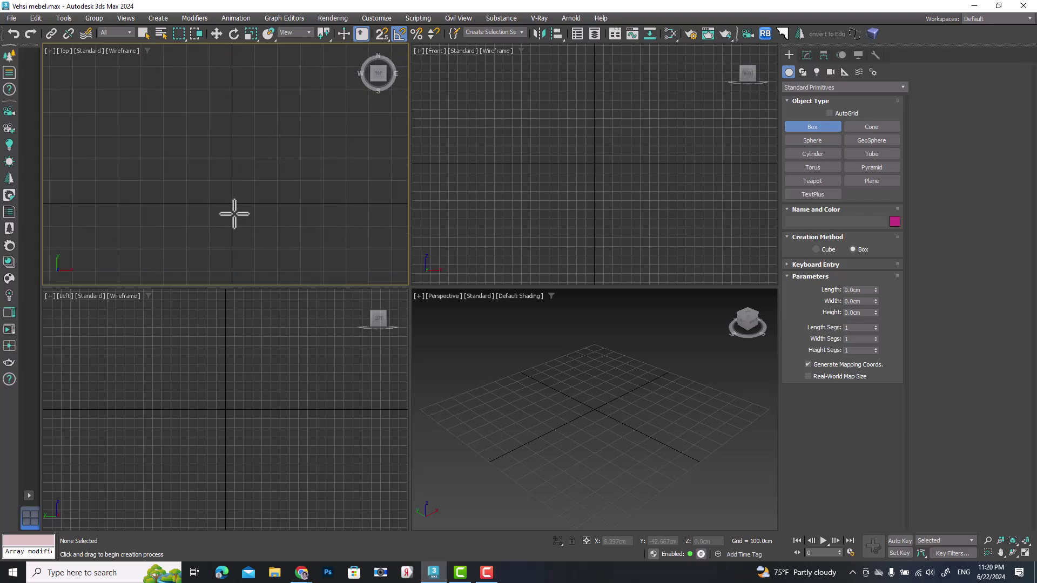
{"action": "key", "text": "alt+w"}
{"action": "middle_click_drag", "start_coordinate": [315, 220], "coordinate": [280, 222]}
{"action": "left_click_drag", "start_coordinate": [239, 205], "coordinate": [527, 211]}
{"action": "left_click", "coordinate": [496, 136]}
{"action": "key", "text": "w"}
Set the box's length to 20 cm, width to 400 cm and height to 300 cm.
{"action": "key", "text": "alt+w"}
{"action": "right_click", "coordinate": [550, 377]}
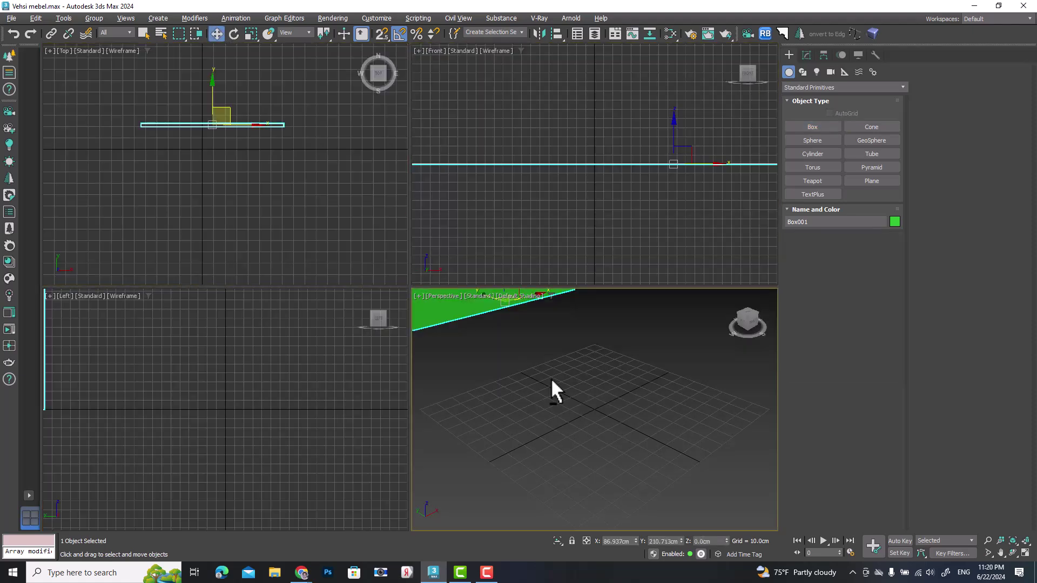
{"action": "key", "text": "alt+w"}
{"action": "key", "text": "z"}
{"action": "scroll", "coordinate": [539, 374], "scroll_direction": "up", "scroll_amount": 3}
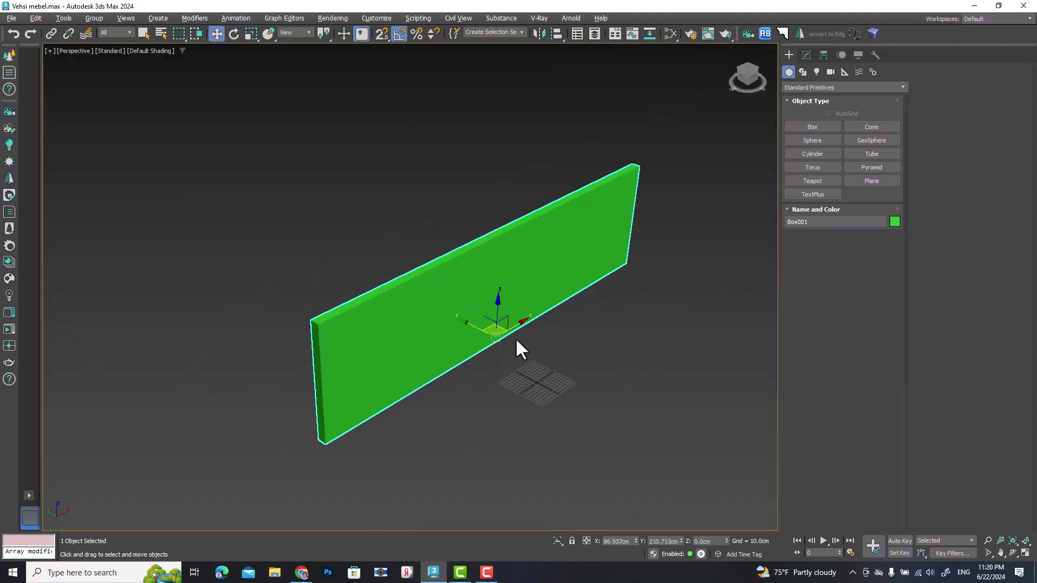
{"action": "left_click", "coordinate": [806, 55]}
{"action": "left_click_drag", "start_coordinate": [875, 205], "coordinate": [838, 193]}
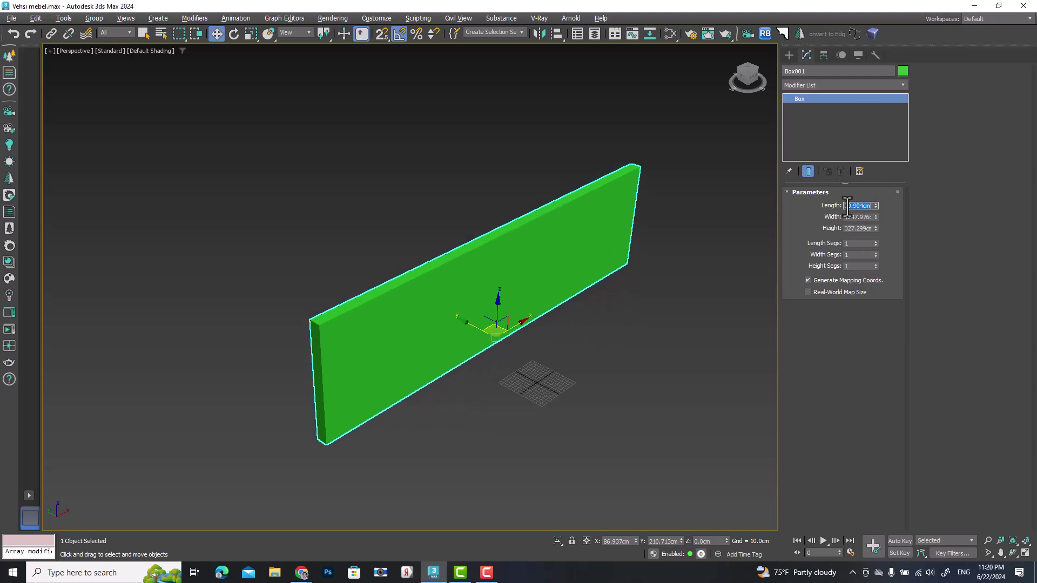
{"action": "key", "text": "Return"}
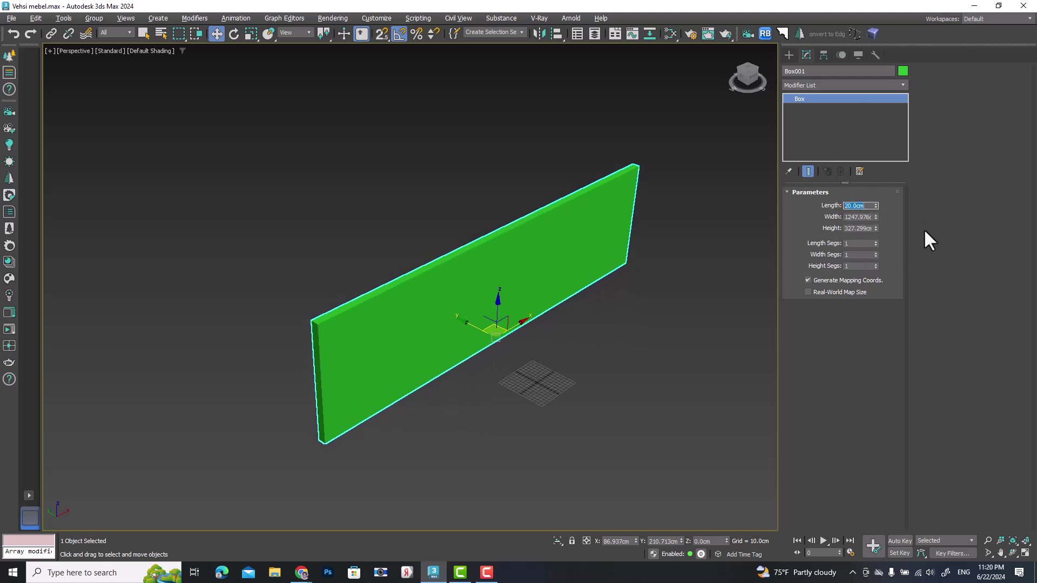
{"action": "mouse_move", "coordinate": [875, 216]}
{"action": "left_mouse_down"}
{"action": "mouse_move", "coordinate": [873, 201]}
{"action": "mouse_move", "coordinate": [867, 210]}
{"action": "left_mouse_up"}
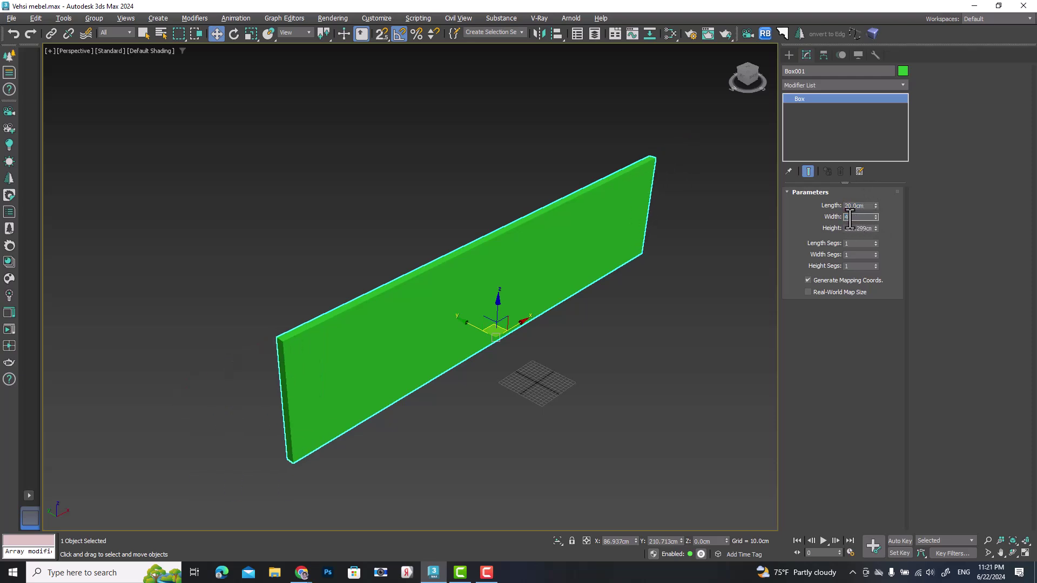
{"action": "key", "text": "Return"}
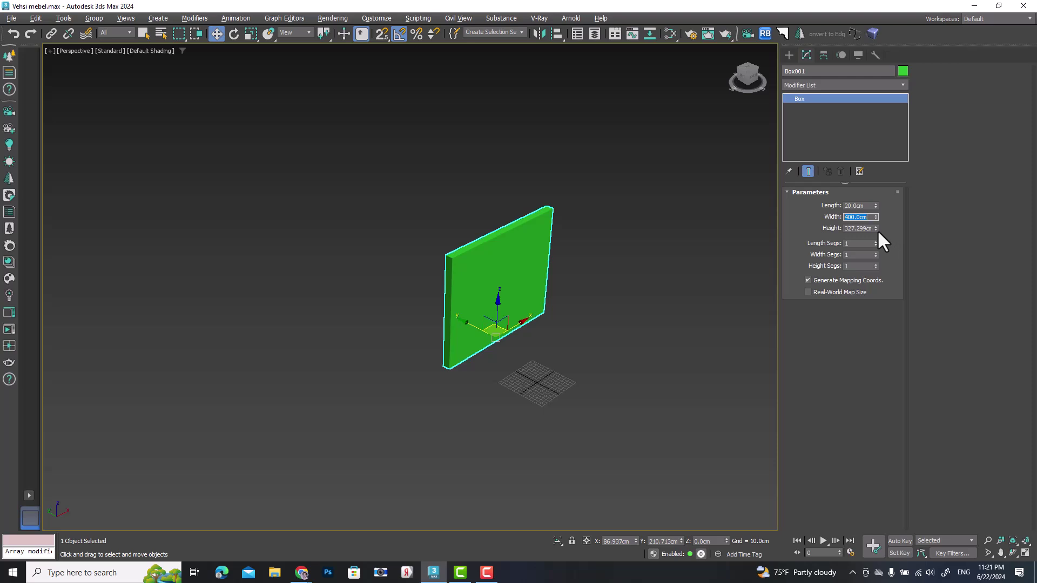
{"action": "left_click", "coordinate": [860, 228]}
{"action": "key", "text": "Return"}
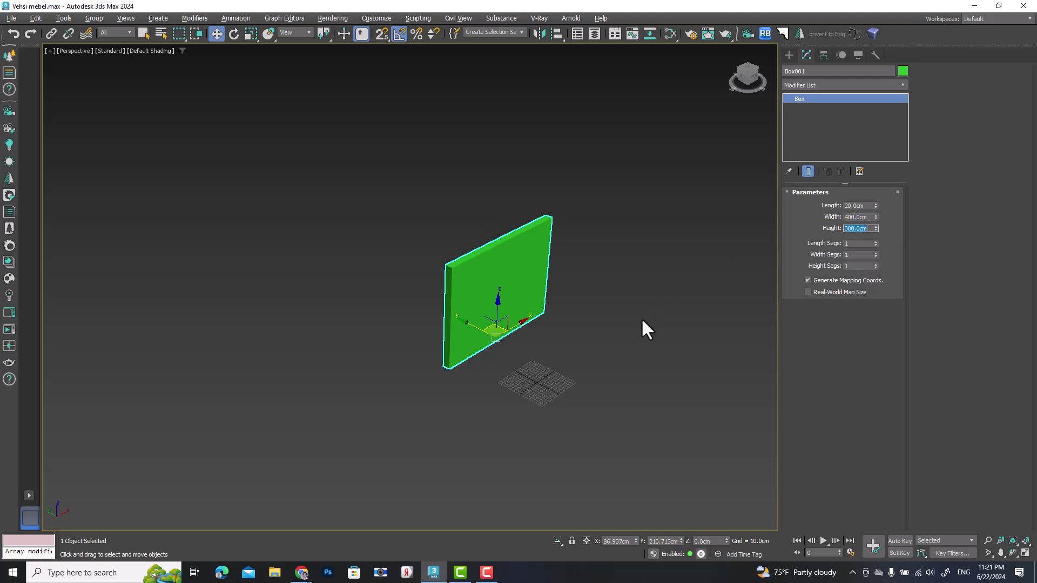
Make two independent copies of the wall in the Top view, one directly below it and one between them, shifted to the left.
{"action": "left_click", "coordinate": [616, 330]}
{"action": "middle_click_drag", "start_coordinate": [595, 336], "coordinate": [491, 303], "text": "alt"}
{"action": "left_click", "coordinate": [491, 303]}
{"action": "key", "text": "alt+w"}
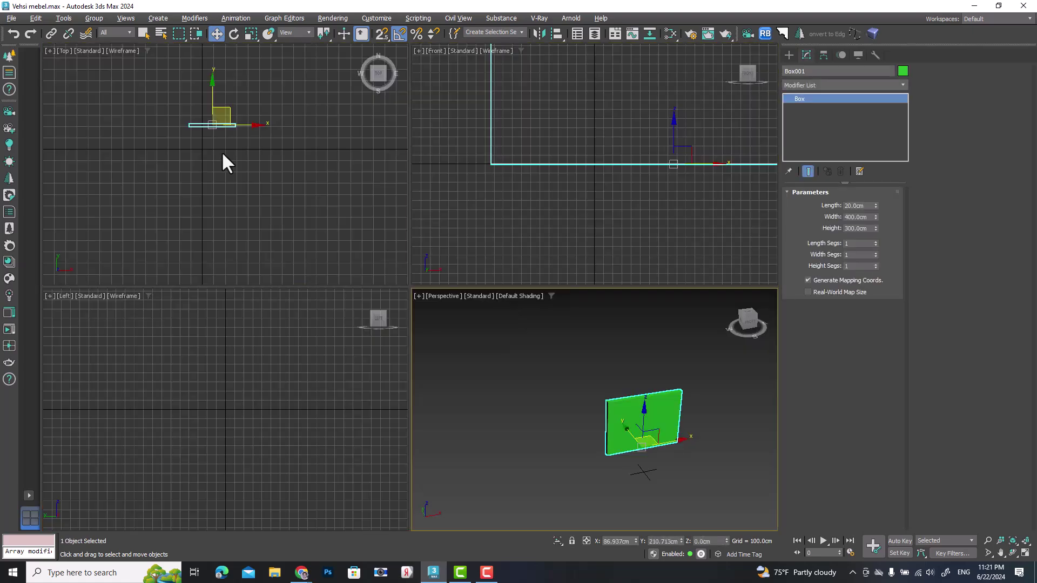
{"action": "right_click", "coordinate": [227, 162]}
{"action": "key", "text": "alt+w"}
{"action": "scroll", "coordinate": [335, 219], "scroll_direction": "down", "scroll_amount": 2}
{"action": "middle_click_drag", "start_coordinate": [336, 220], "coordinate": [422, 200]}
{"action": "scroll", "coordinate": [408, 294], "scroll_direction": "up", "scroll_amount": 3}
{"action": "scroll", "coordinate": [407, 294], "scroll_direction": "up", "scroll_amount": 3}
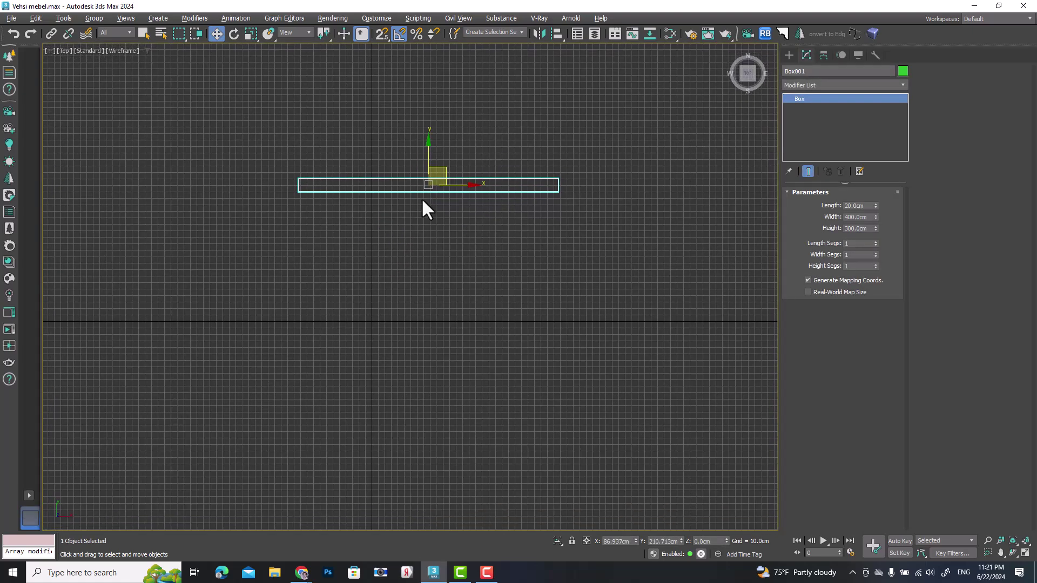
{"action": "mouse_move", "coordinate": [429, 153]}
{"action": "left_mouse_down", "text": "shift"}
{"action": "mouse_move", "coordinate": [437, 298]}
{"action": "mouse_move", "coordinate": [307, 238]}
{"action": "left_mouse_up", "text": "shift"}
{"action": "left_click", "coordinate": [521, 332]}
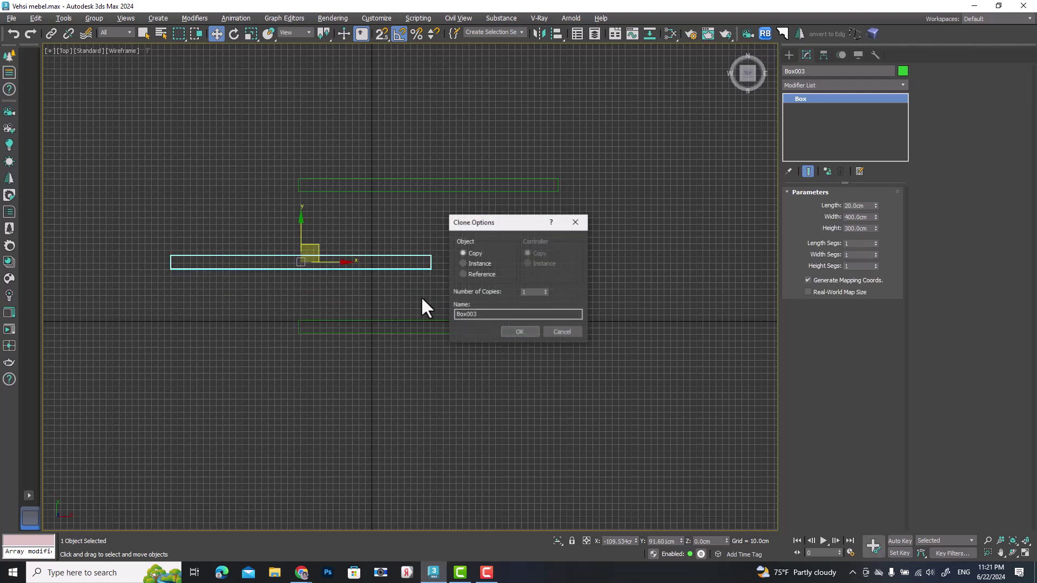
{"action": "left_click", "coordinate": [511, 332]}
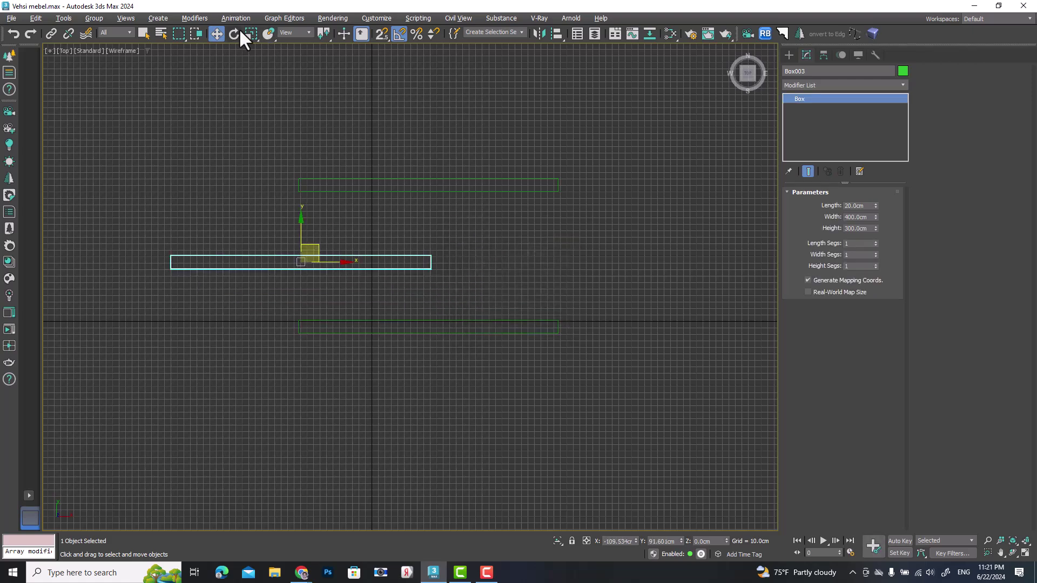
Rotate the middle wall copy 90 degrees in the Top view.
{"action": "key", "text": "e"}
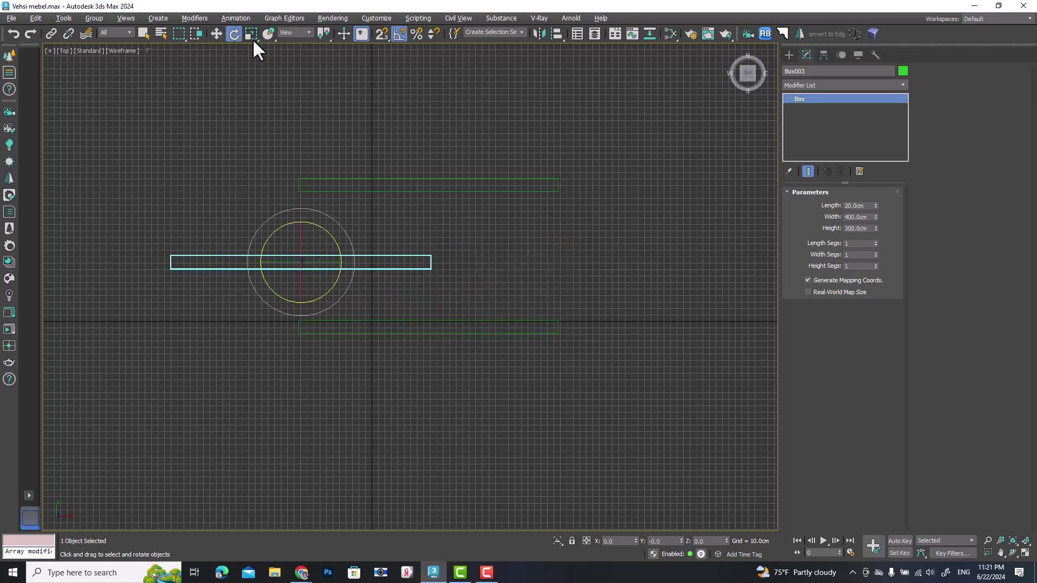
{"action": "left_click", "coordinate": [400, 34]}
{"action": "left_click_drag", "start_coordinate": [351, 238], "coordinate": [328, 191]}
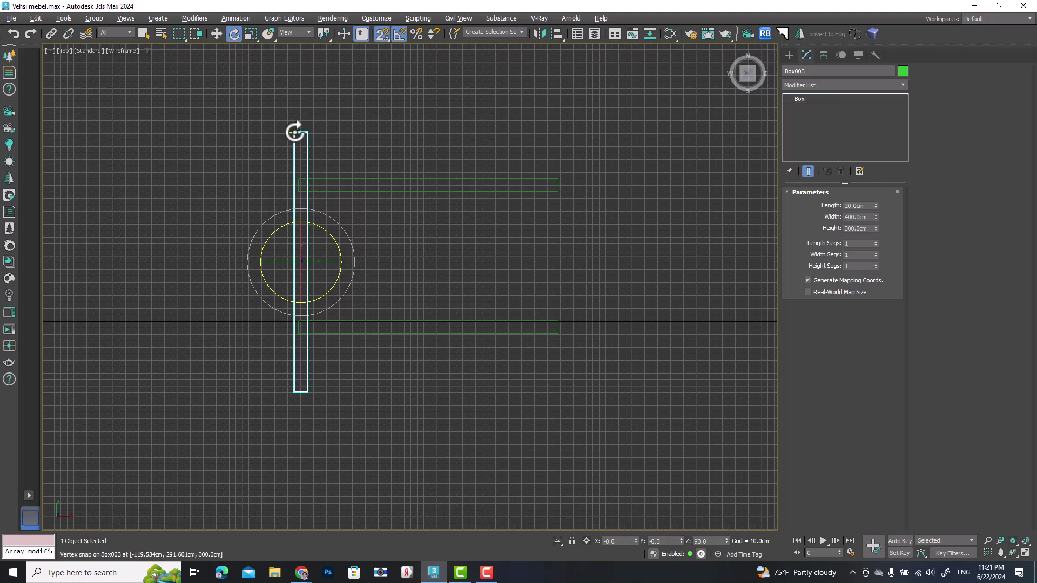
Join the rotated wall to the upper wall by snapping its top end beneath the upper wall's left corner.
{"action": "left_click", "coordinate": [216, 34]}
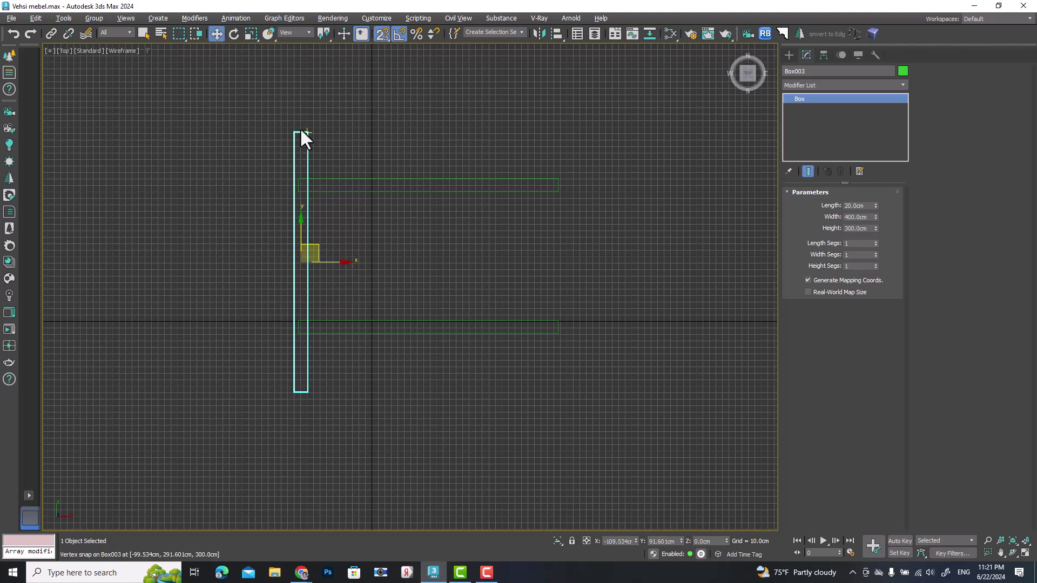
{"action": "left_click", "coordinate": [324, 186], "text": "ctrl"}
{"action": "left_click_drag", "start_coordinate": [298, 135], "coordinate": [345, 190]}
{"action": "left_click", "coordinate": [421, 153]}
{"action": "left_click", "coordinate": [342, 138]}
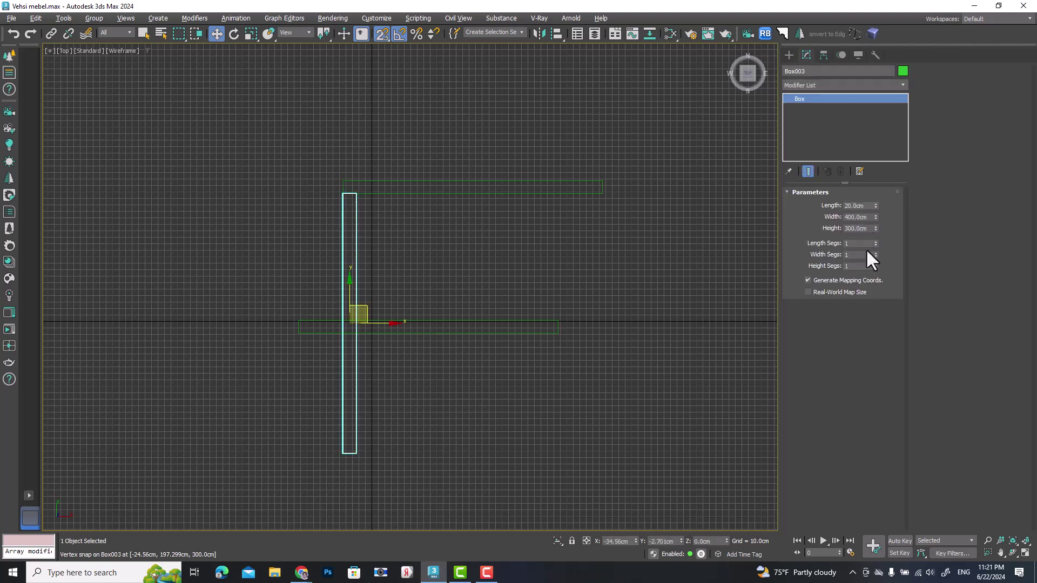
Set the vertical wall's width to 500 cm and snap its top end back against the upper wall.
{"action": "left_click_drag", "start_coordinate": [866, 217], "coordinate": [815, 217]}
{"action": "type", "text": "500"}
{"action": "key", "text": "Return"}
{"action": "scroll", "coordinate": [321, 180], "scroll_direction": "up", "scroll_amount": 2}
{"action": "middle_click_drag", "start_coordinate": [322, 180], "coordinate": [342, 128]}
{"action": "left_click_drag", "start_coordinate": [338, 115], "coordinate": [343, 174]}
{"action": "middle_click_drag", "start_coordinate": [343, 174], "coordinate": [363, 141]}
Snap the lower horizontal wall to the bottom end of the vertical wall, with their left edges aligned.
{"action": "left_click", "coordinate": [378, 346]}
{"action": "scroll", "coordinate": [378, 345], "scroll_direction": "down", "scroll_amount": 3}
{"action": "middle_click_drag", "start_coordinate": [378, 346], "coordinate": [373, 229]}
{"action": "left_click_drag", "start_coordinate": [304, 254], "coordinate": [352, 458]}
{"action": "left_click", "coordinate": [416, 295]}
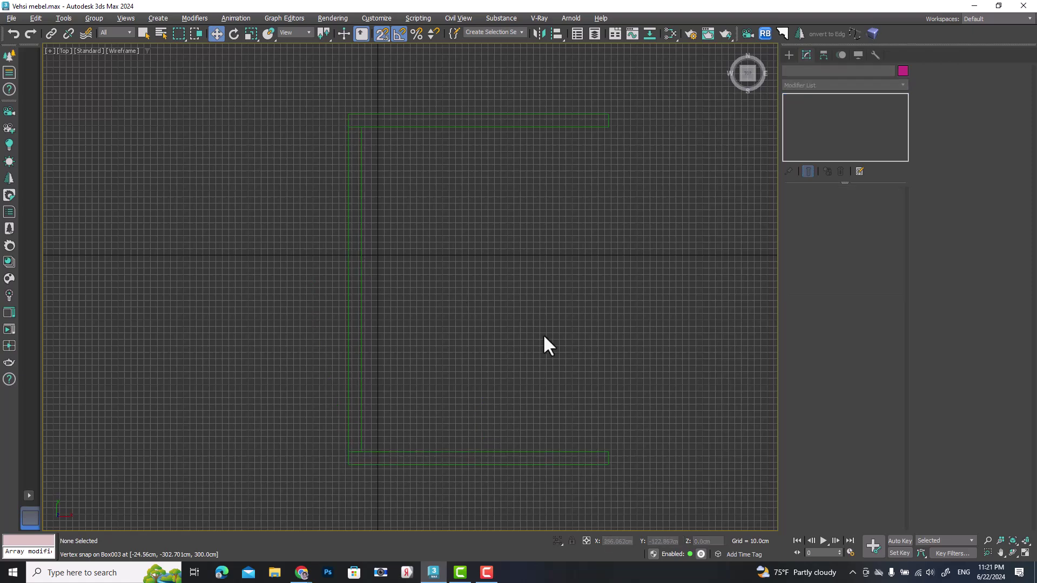
Change the object colour of all three walls to pale green.
{"action": "left_click_drag", "start_coordinate": [682, 491], "coordinate": [335, 51]}
{"action": "left_click", "coordinate": [380, 34]}
{"action": "left_click", "coordinate": [903, 70]}
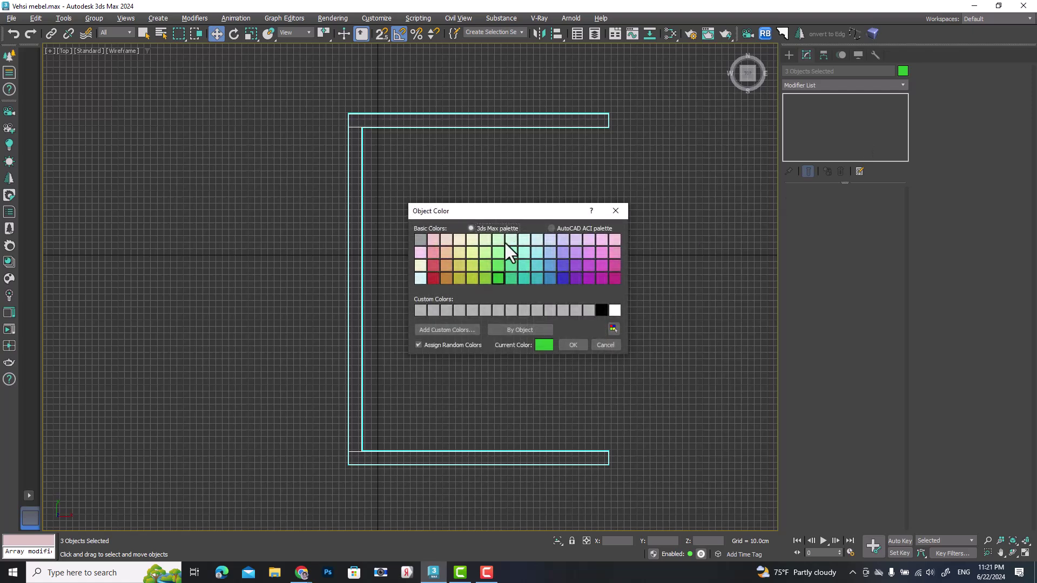
{"action": "left_click", "coordinate": [572, 345]}
{"action": "left_click", "coordinate": [621, 232]}
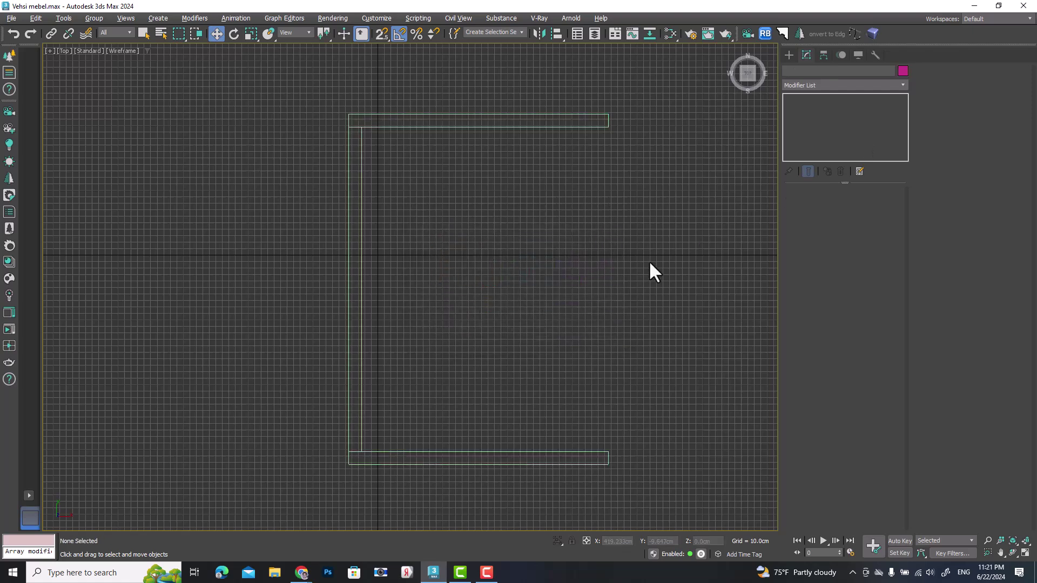
Clone the left wall as an independent copy and move it horizontally to the right ends of the upper and lower walls.
{"action": "left_click", "coordinate": [355, 311]}
{"action": "middle_click_drag", "start_coordinate": [383, 160], "coordinate": [370, 190]}
{"action": "scroll", "coordinate": [366, 294], "scroll_direction": "up", "scroll_amount": 2}
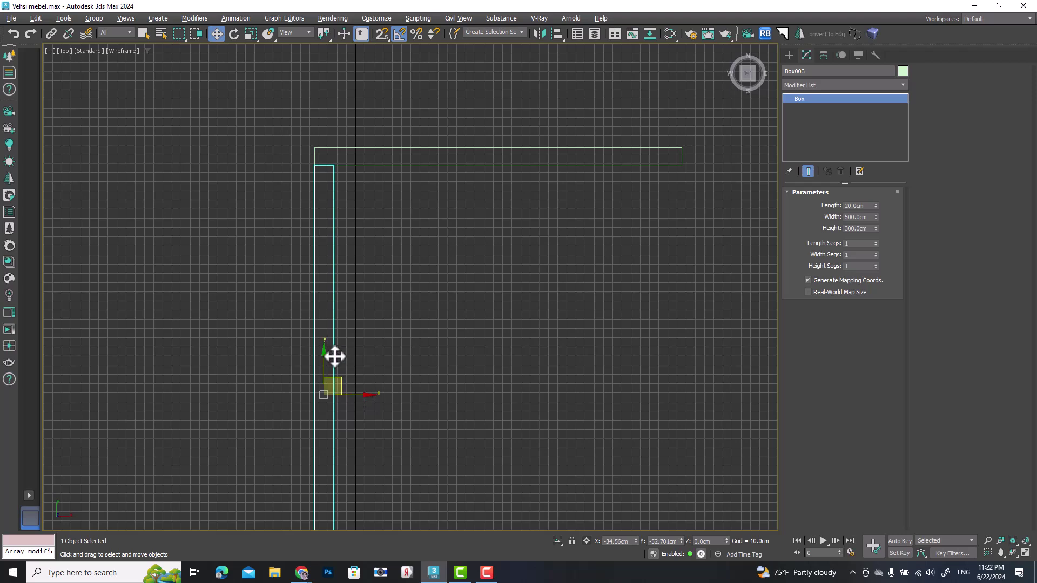
{"action": "right_click", "coordinate": [338, 378]}
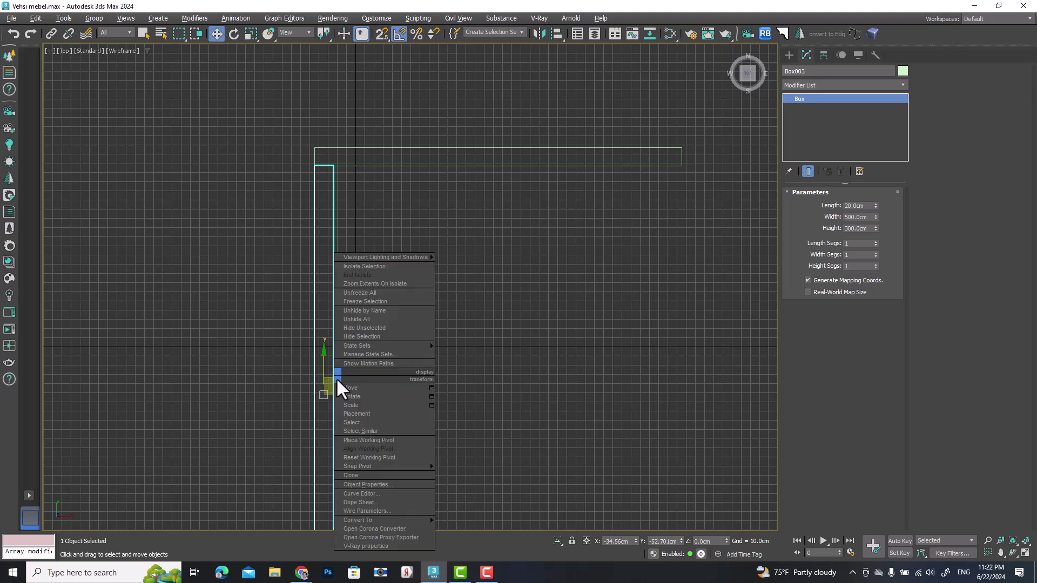
{"action": "left_click", "coordinate": [359, 475]}
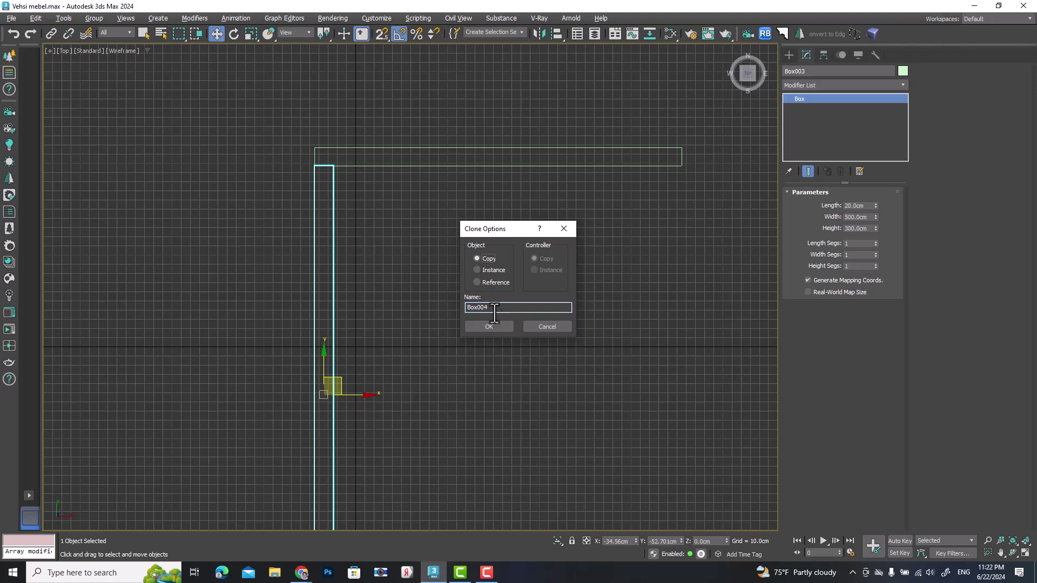
{"action": "left_click", "coordinate": [480, 269]}
{"action": "left_click", "coordinate": [477, 259]}
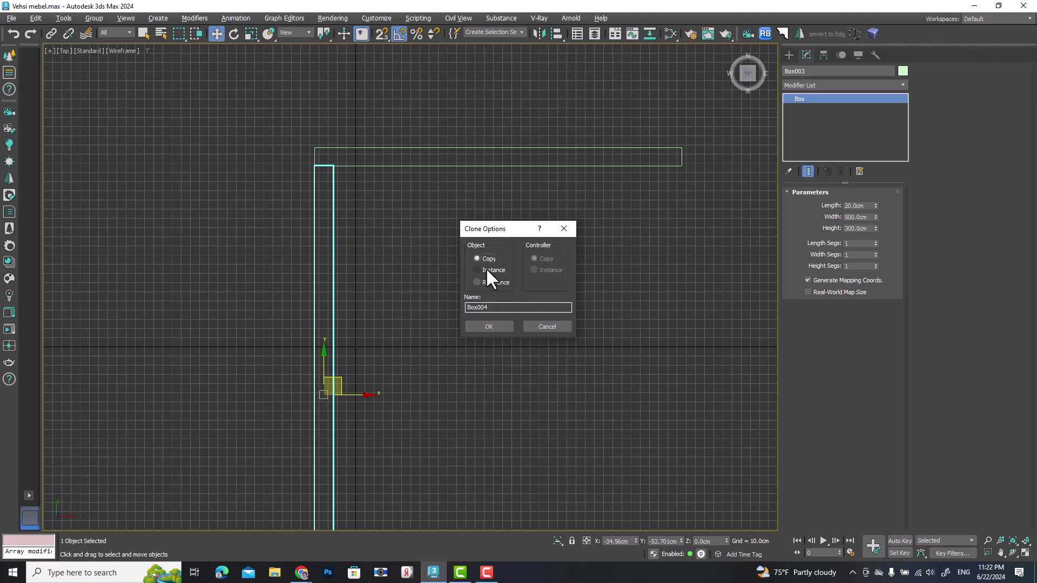
{"action": "left_click", "coordinate": [489, 326]}
{"action": "left_click_drag", "start_coordinate": [347, 395], "coordinate": [696, 409]}
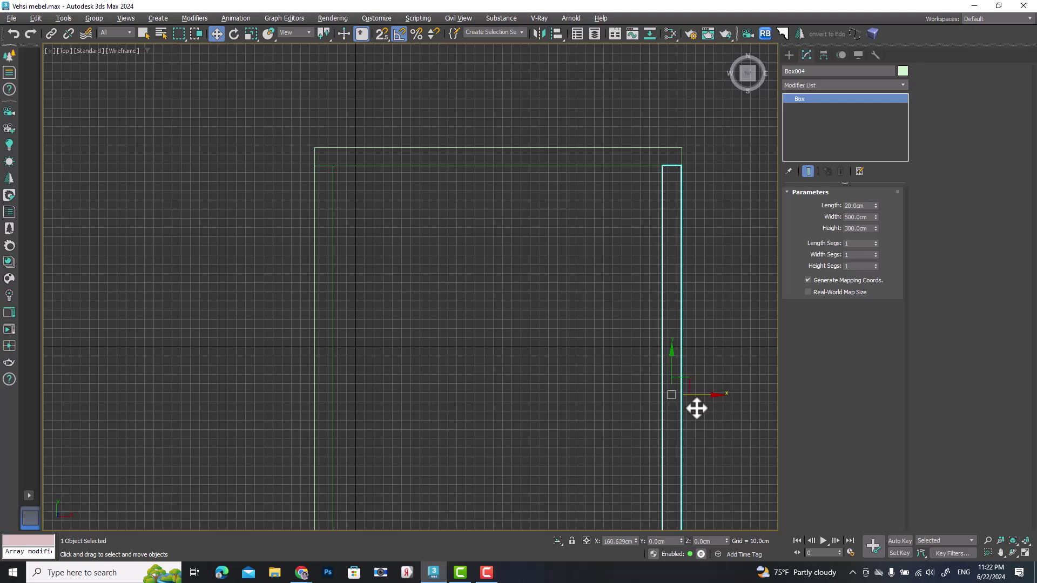
{"action": "middle_click_drag", "start_coordinate": [561, 331], "coordinate": [516, 253]}
{"action": "scroll", "coordinate": [520, 296], "scroll_direction": "down", "scroll_amount": 4}
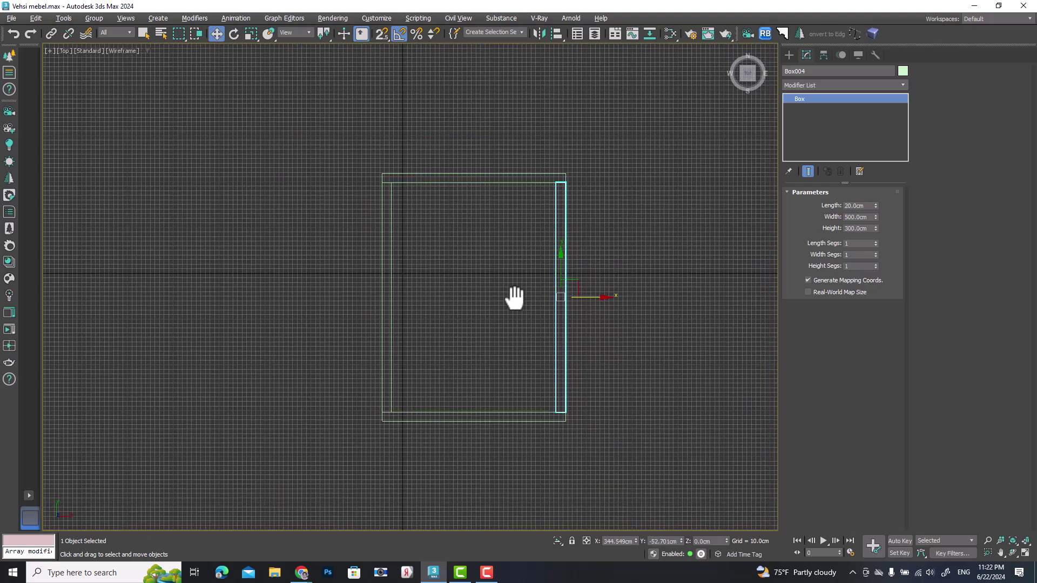
{"action": "middle_click_drag", "start_coordinate": [523, 296], "coordinate": [502, 287]}
{"action": "left_click", "coordinate": [659, 415]}
With vertex snapping on, draw a closed Line spline through the four inner corners of the room walls.
{"action": "scroll", "coordinate": [430, 297], "scroll_direction": "up", "scroll_amount": 2}
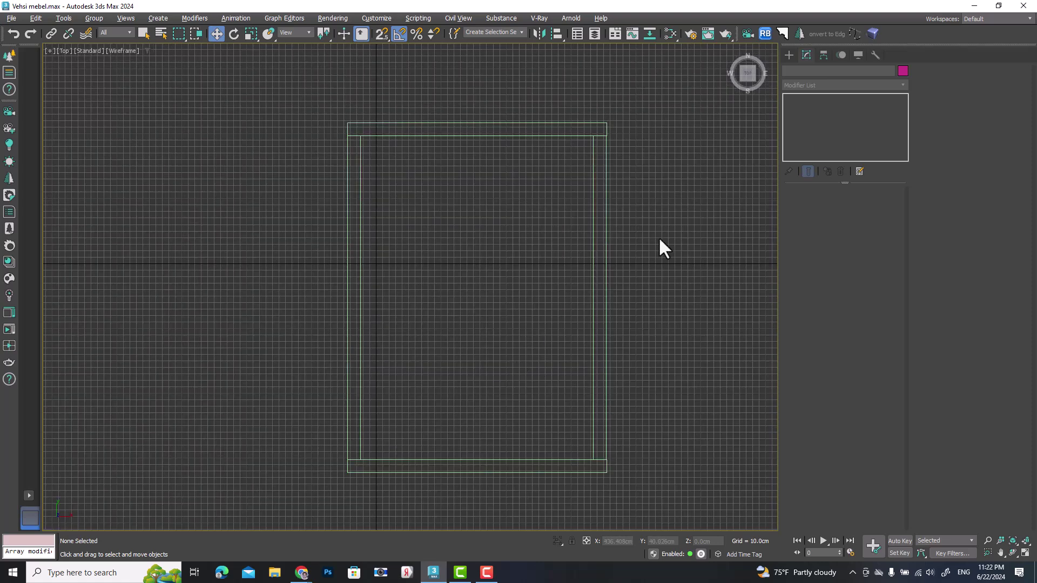
{"action": "left_click", "coordinate": [788, 55]}
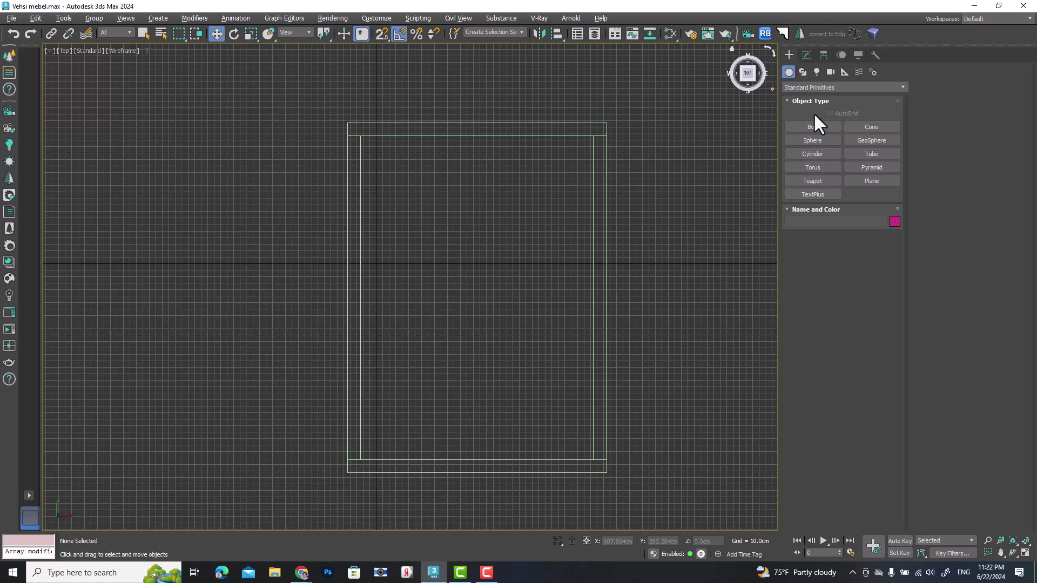
{"action": "left_click", "coordinate": [802, 73]}
{"action": "left_click", "coordinate": [805, 139]}
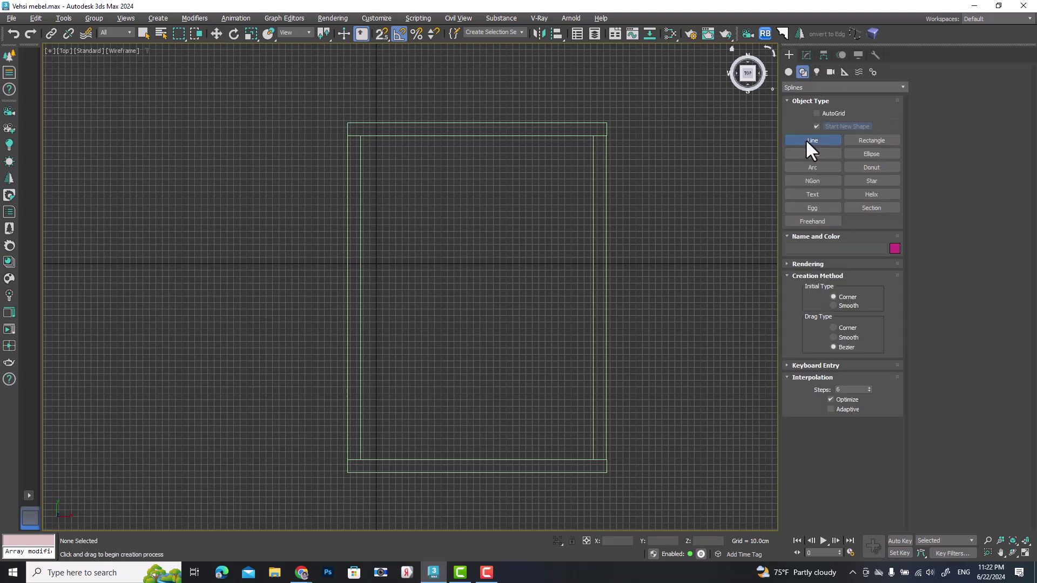
{"action": "left_click", "coordinate": [380, 37]}
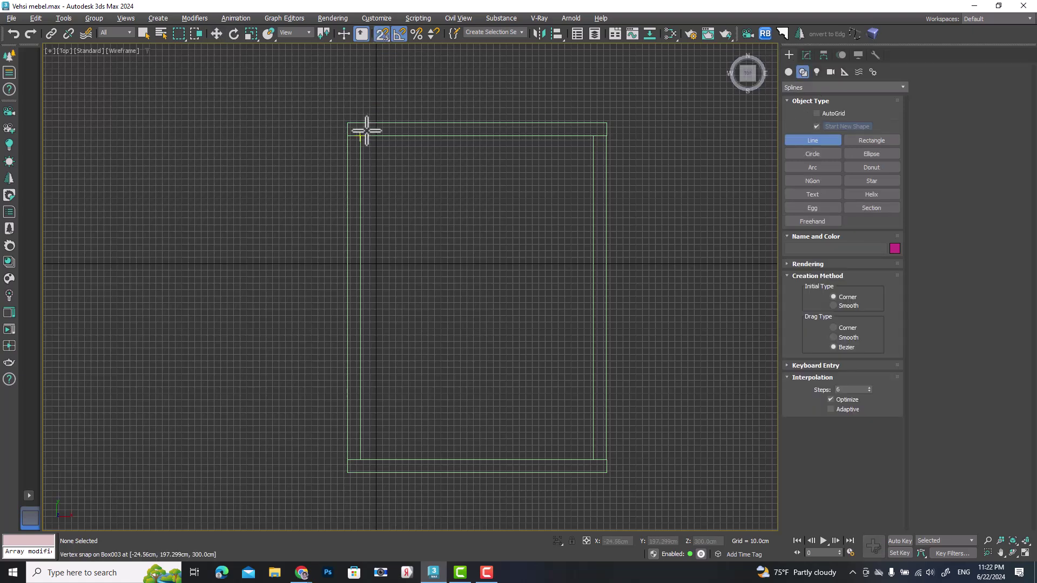
{"action": "right_click", "coordinate": [380, 32]}
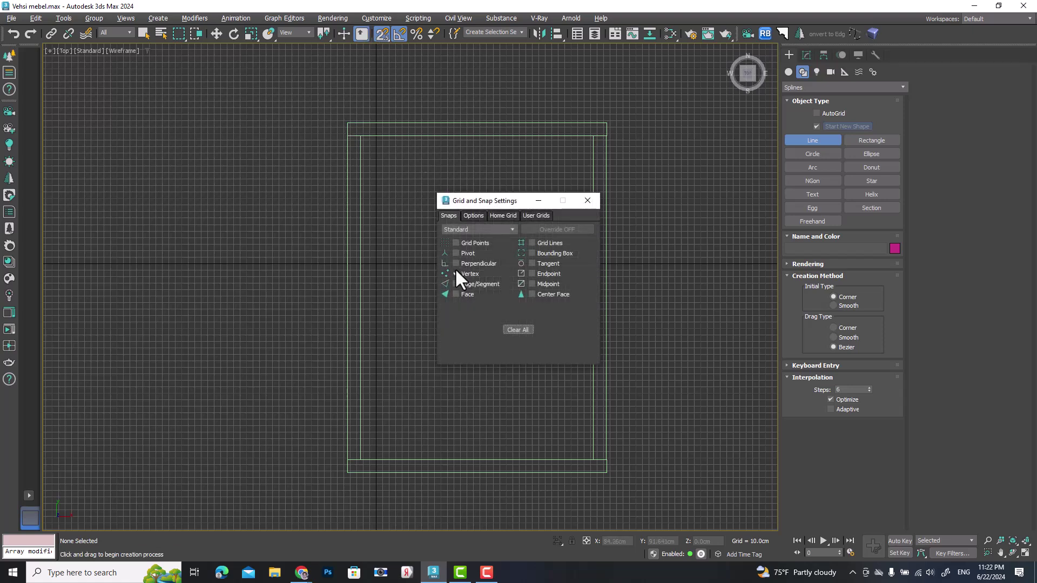
{"action": "left_click", "coordinate": [588, 200]}
{"action": "left_click", "coordinate": [360, 136]}
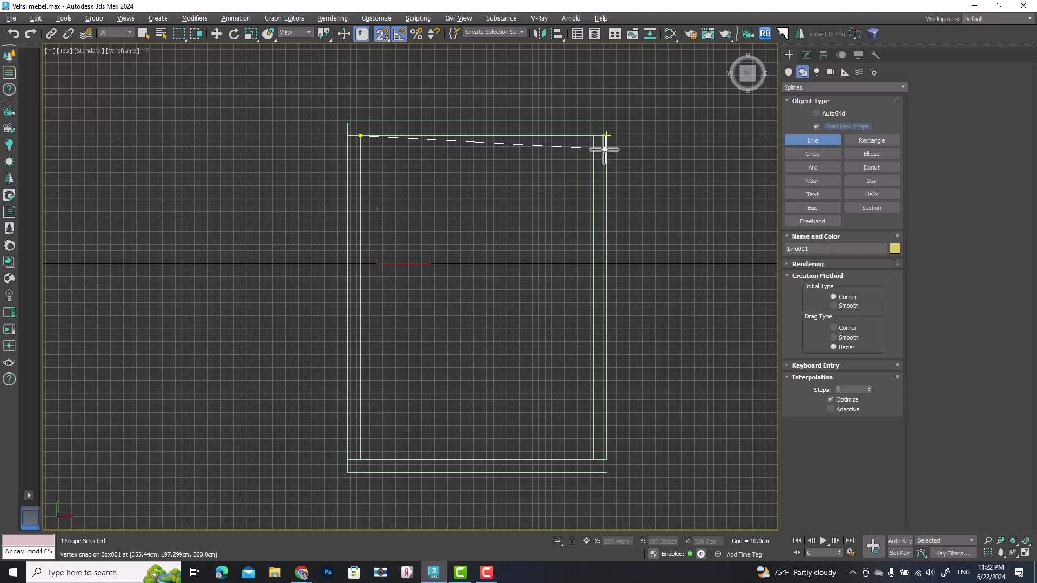
{"action": "left_click", "coordinate": [593, 135]}
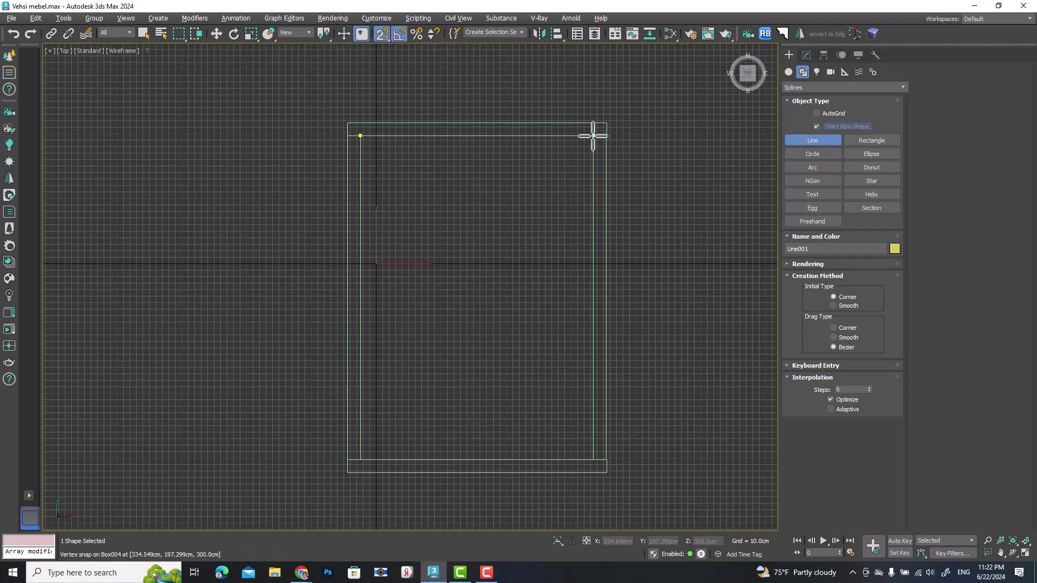
{"action": "left_click", "coordinate": [594, 460]}
{"action": "left_click", "coordinate": [360, 459]}
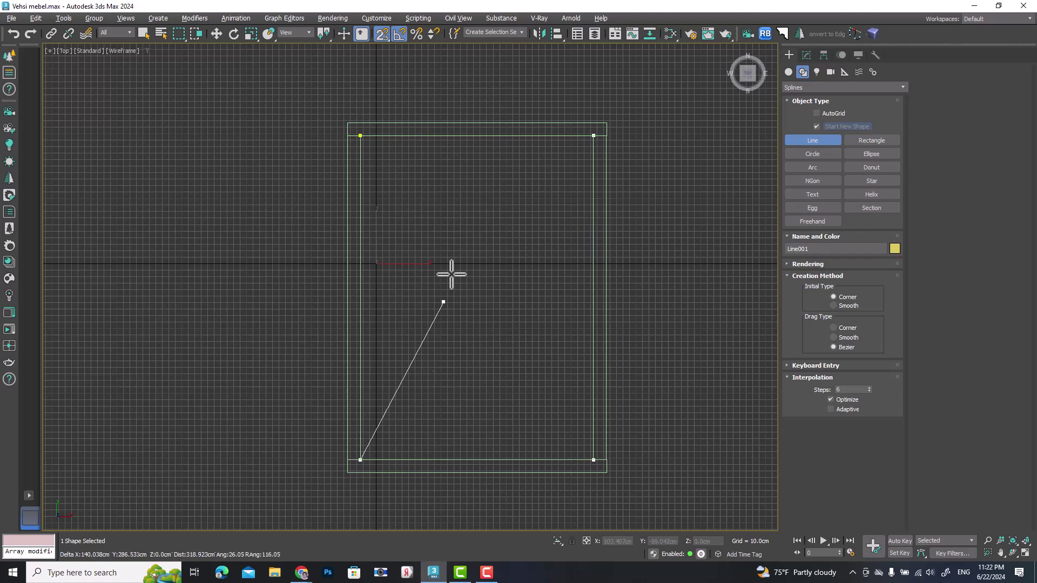
{"action": "left_click", "coordinate": [360, 136]}
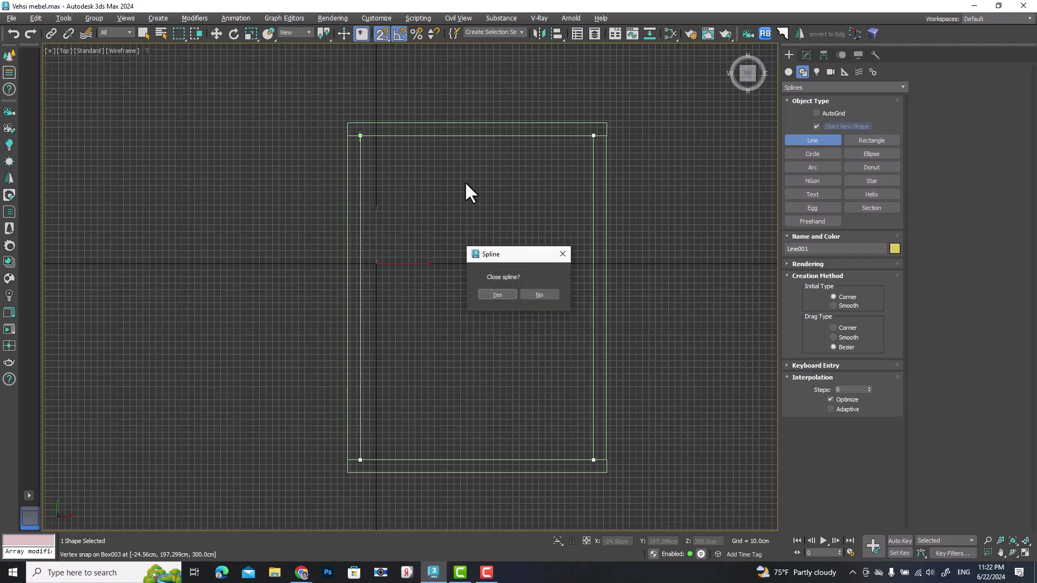
{"action": "left_click", "coordinate": [497, 294]}
{"action": "left_click", "coordinate": [216, 34]}
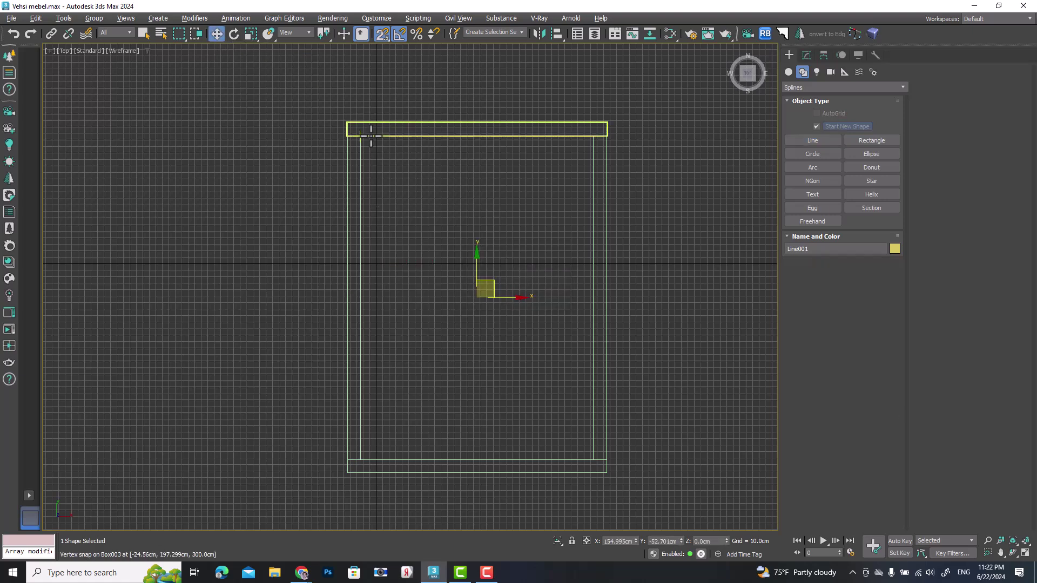
Inspect how the spline's upper corners meet the inner wall corners.
{"action": "scroll", "coordinate": [380, 138], "scroll_direction": "up", "scroll_amount": 10}
{"action": "scroll", "coordinate": [473, 154], "scroll_direction": "down", "scroll_amount": 8}
{"action": "scroll", "coordinate": [459, 168], "scroll_direction": "up", "scroll_amount": 6}
{"action": "scroll", "coordinate": [594, 153], "scroll_direction": "up", "scroll_amount": 5}
{"action": "scroll", "coordinate": [621, 157], "scroll_direction": "down", "scroll_amount": 6}
{"action": "middle_click_drag", "start_coordinate": [567, 200], "coordinate": [548, 196]}
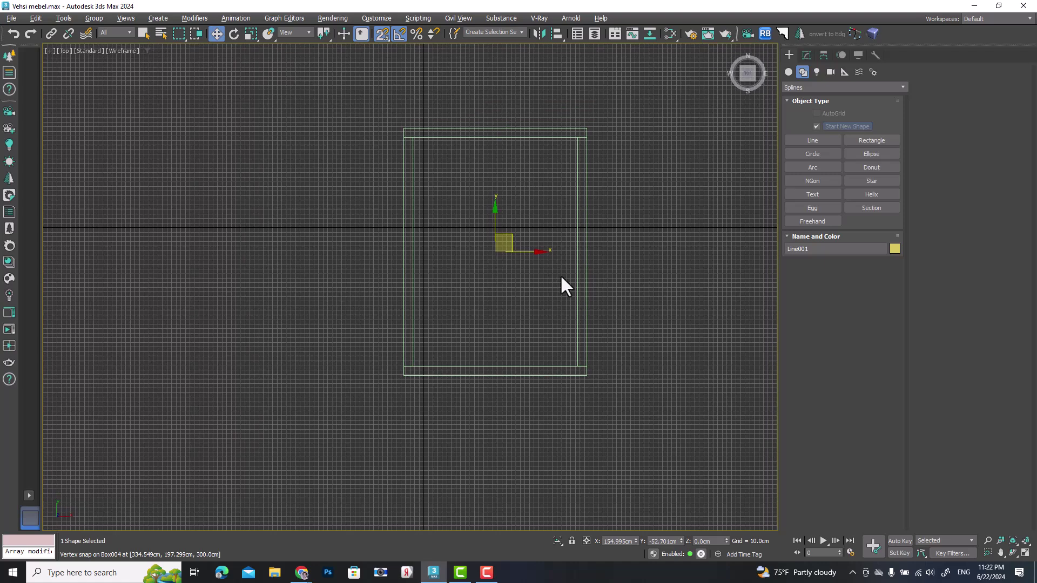
{"action": "middle_click_drag", "start_coordinate": [559, 273], "coordinate": [568, 281]}
{"action": "scroll", "coordinate": [561, 270], "scroll_direction": "up", "scroll_amount": 2}
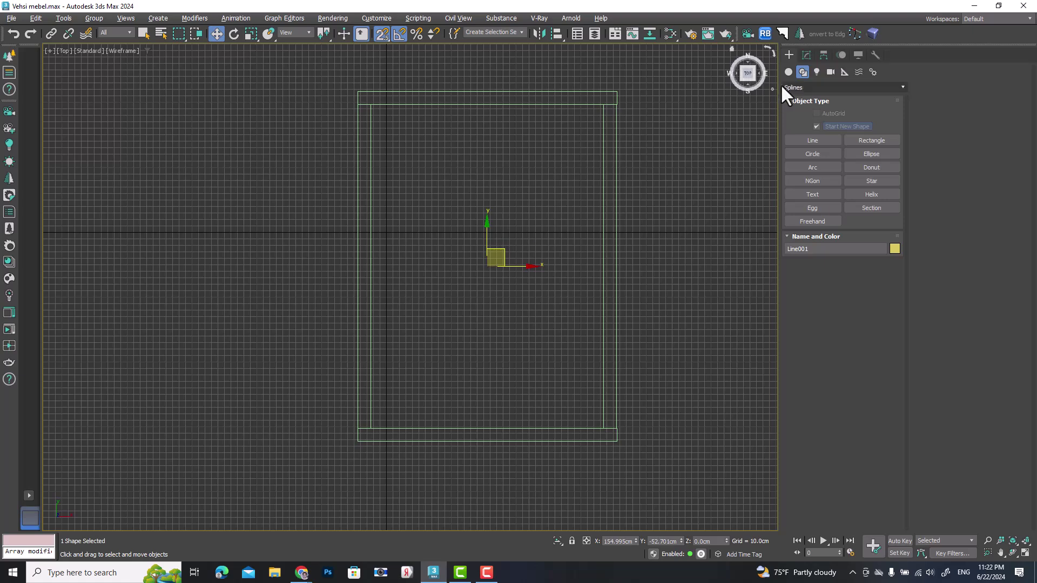
Rename the closed spline as Plintus and deselect it.
{"action": "left_click", "coordinate": [806, 55]}
{"action": "left_click_drag", "start_coordinate": [821, 75], "coordinate": [748, 72]}
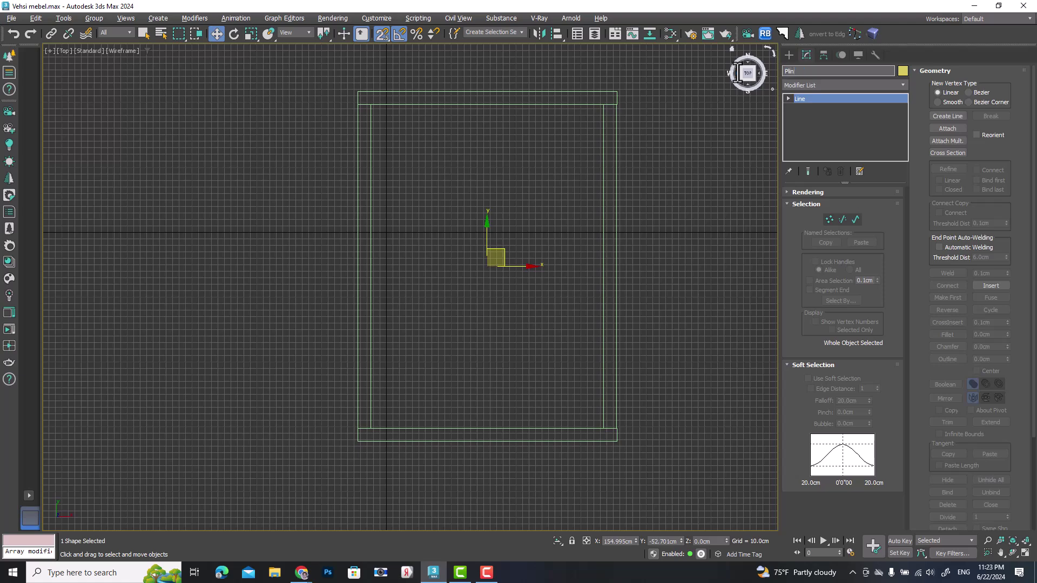
{"action": "key", "text": "Return"}
{"action": "left_click", "coordinate": [679, 222]}
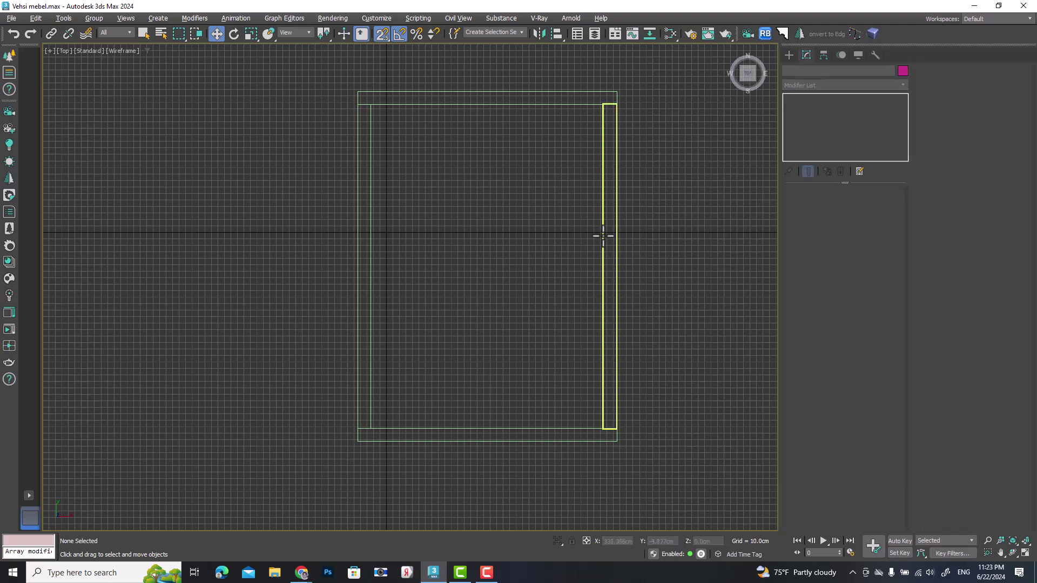
{"action": "left_click", "coordinate": [602, 230]}
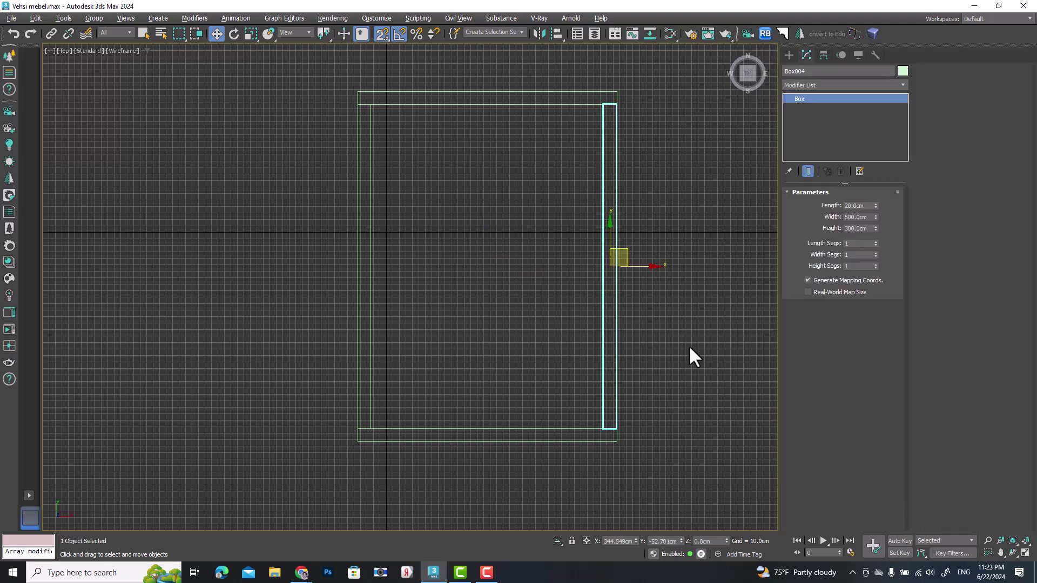
{"action": "left_click", "coordinate": [684, 263]}
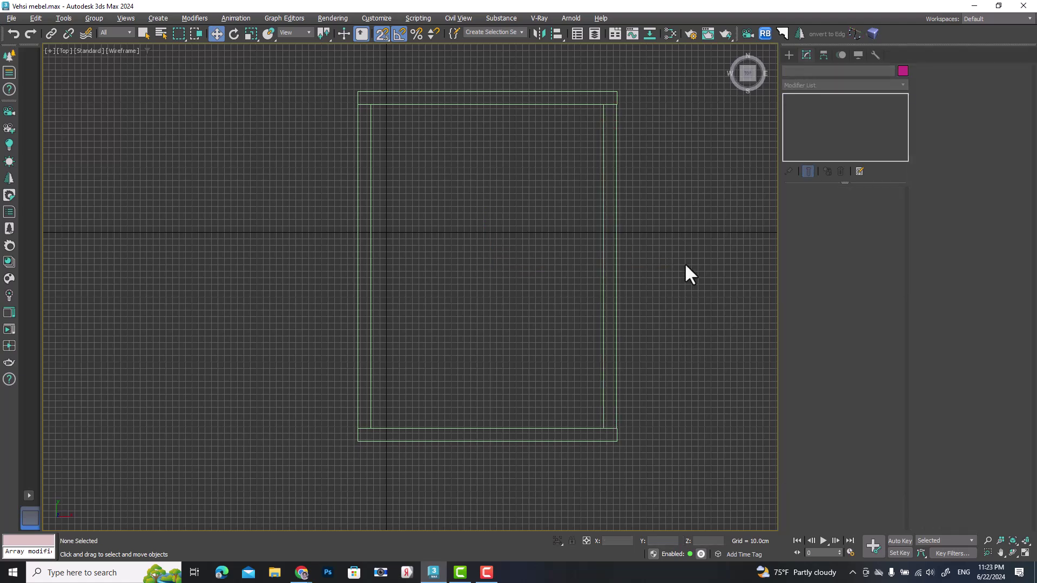
Switch to the Chrome image results for "плинтус" and browse the baseboard photos for a suitable profile.
{"action": "mouse_move", "coordinate": [302, 573]}
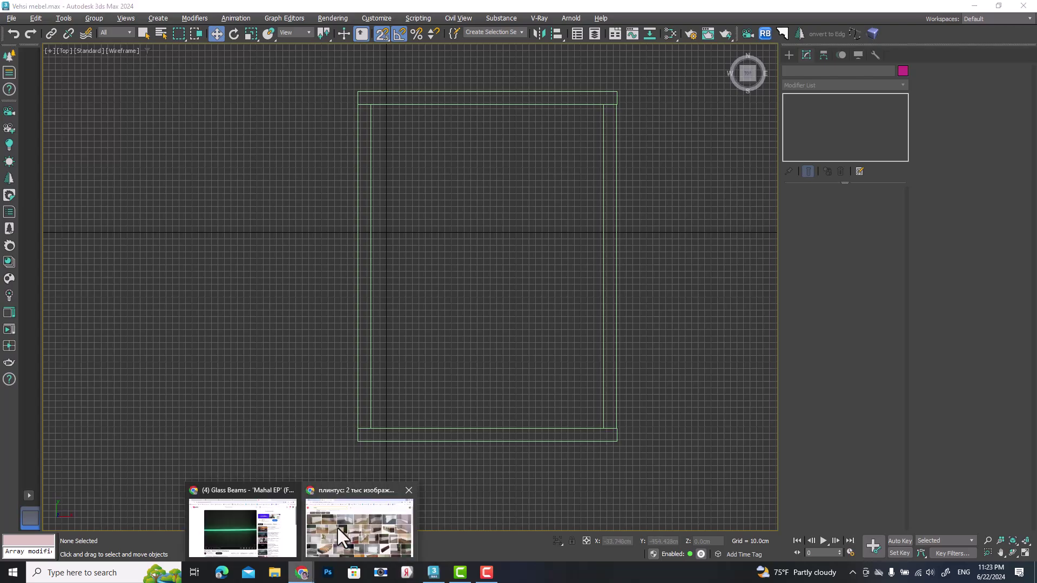
{"action": "left_click", "coordinate": [366, 494]}
{"action": "scroll", "coordinate": [338, 419], "scroll_direction": "down", "scroll_amount": 10}
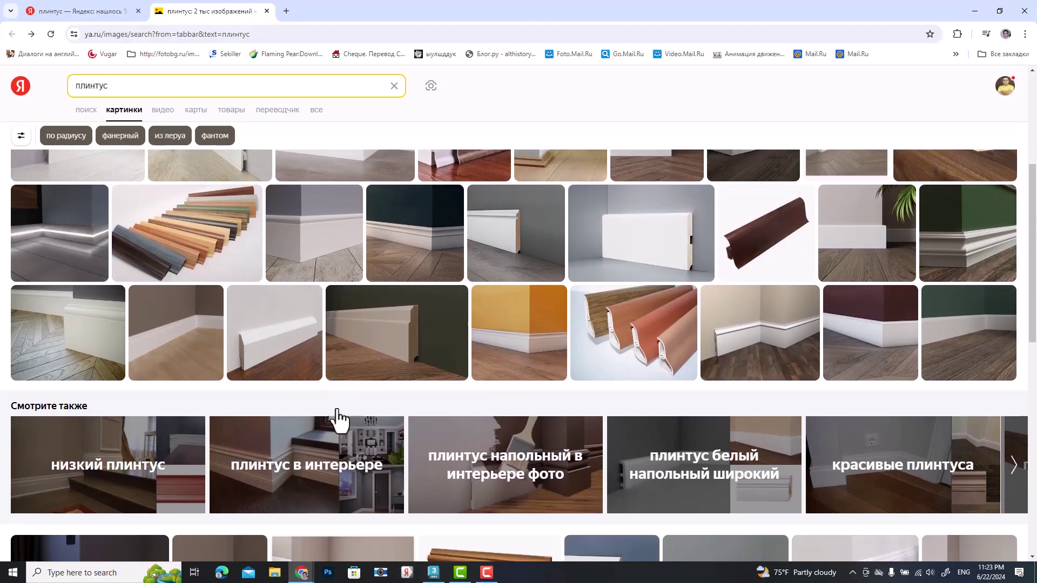
{"action": "scroll", "coordinate": [341, 416], "scroll_direction": "up", "scroll_amount": 2}
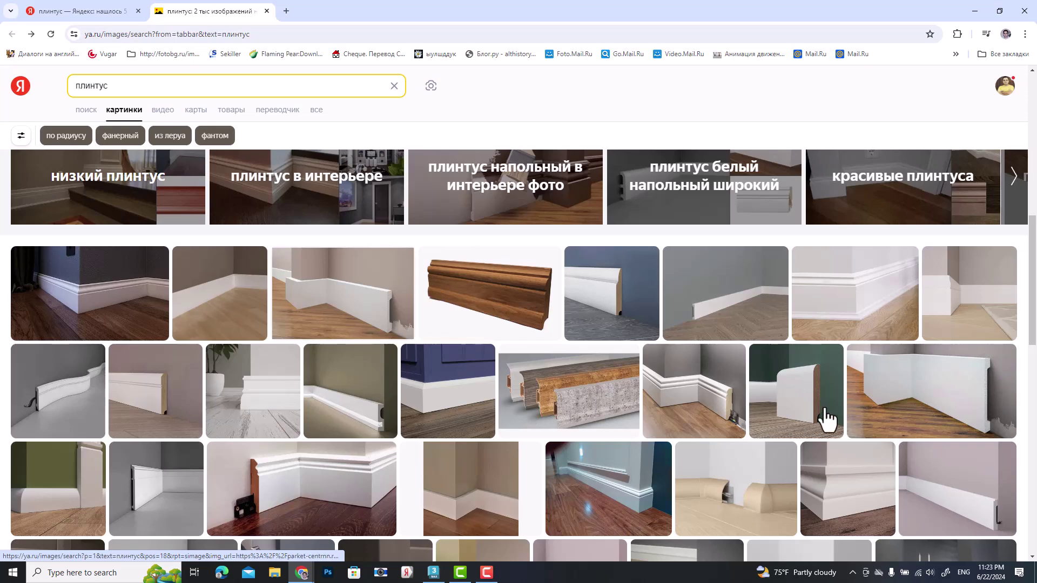
{"action": "mouse_move", "coordinate": [612, 401]}
{"action": "scroll", "coordinate": [612, 401], "scroll_direction": "down", "scroll_amount": 5}
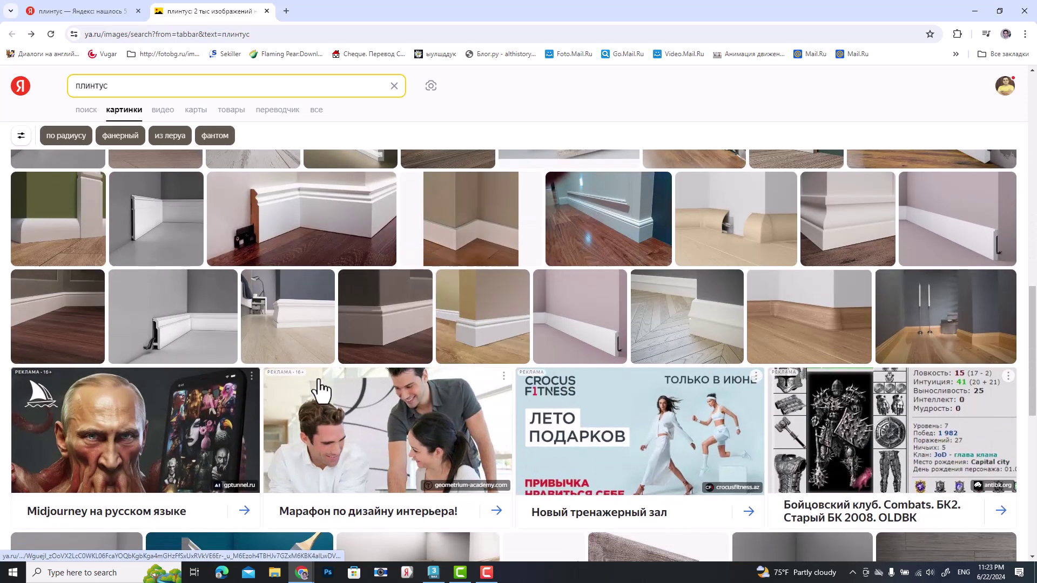
{"action": "mouse_move", "coordinate": [36, 293]}
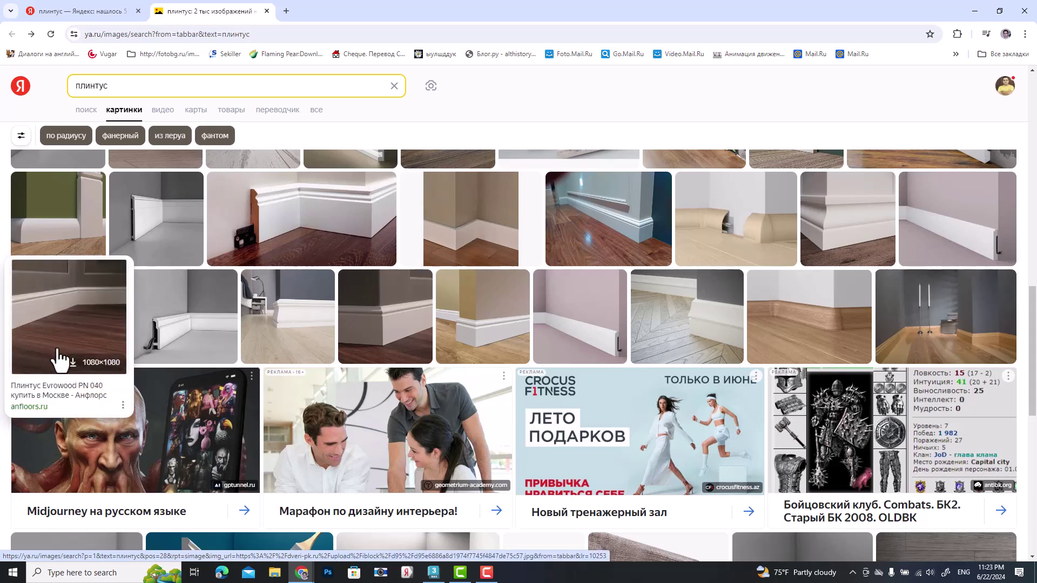
{"action": "mouse_move", "coordinate": [613, 344]}
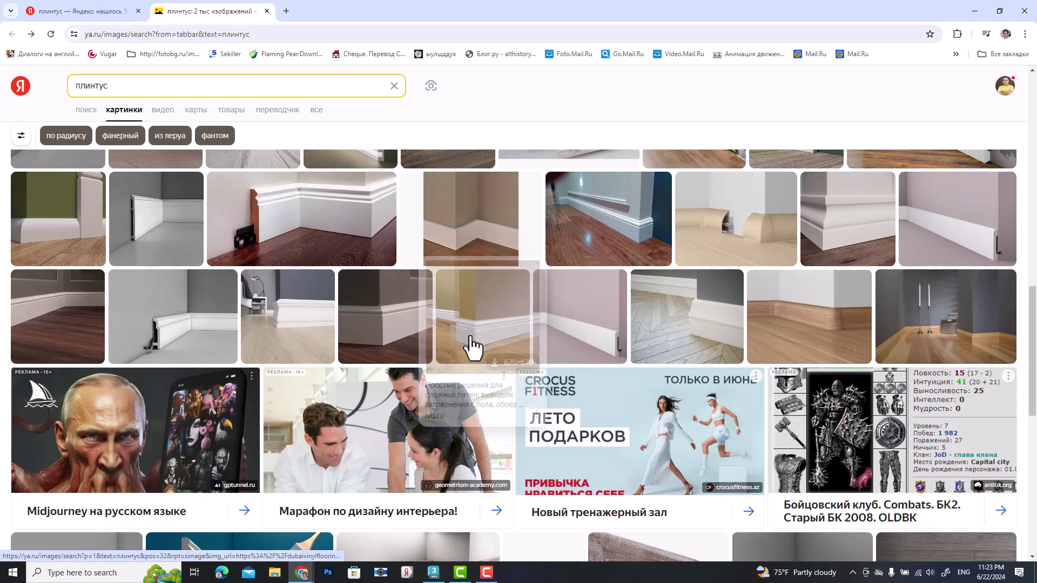
{"action": "mouse_move", "coordinate": [497, 351]}
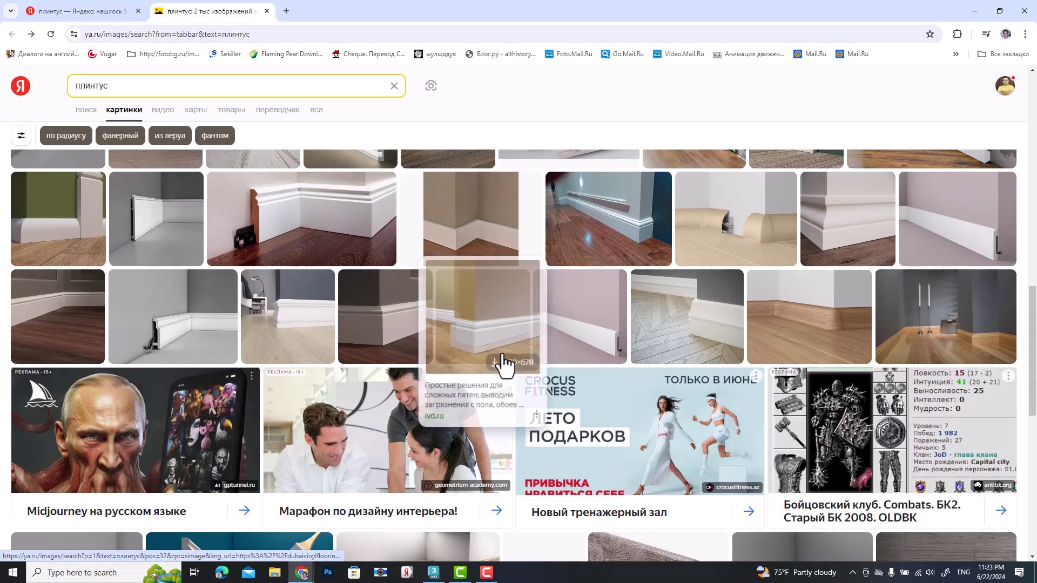
{"action": "scroll", "coordinate": [532, 310], "scroll_direction": "up", "scroll_amount": 7}
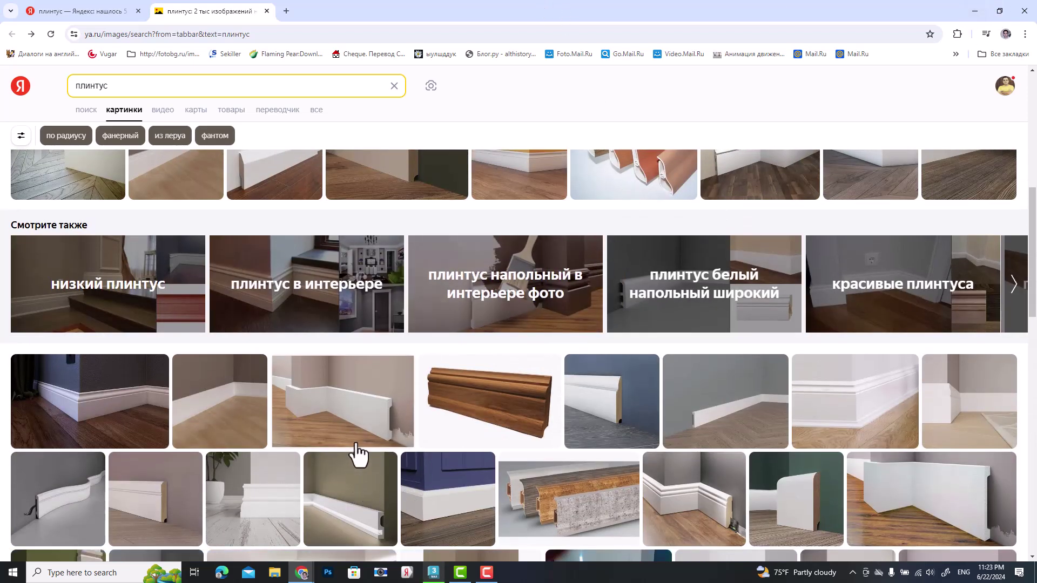
Examine the end profiles of the Evrowood PN120 and related PN 110 baseboards, and return to 3ds Max.
{"action": "mouse_move", "coordinate": [261, 508]}
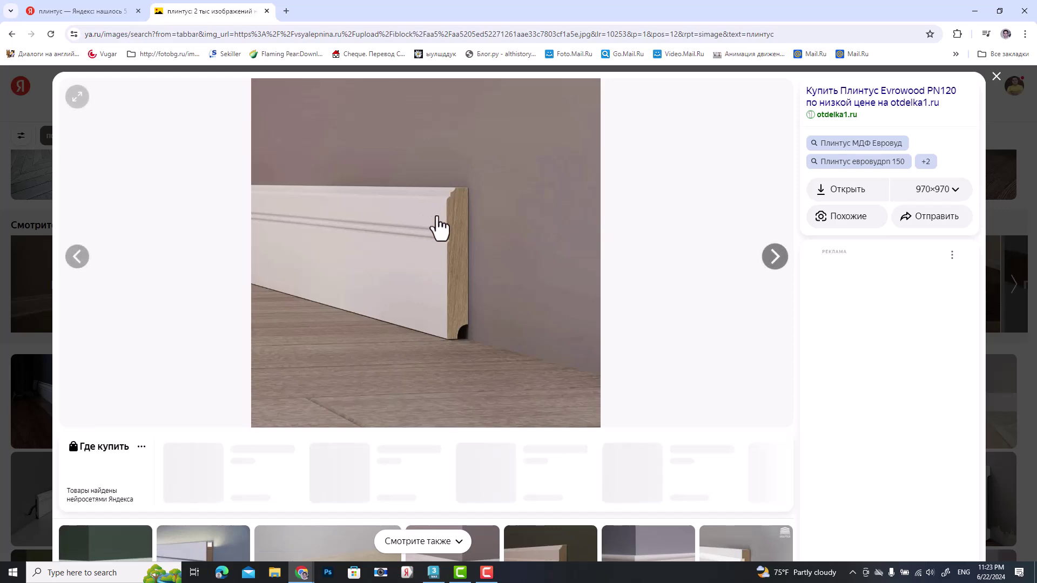
{"action": "scroll", "coordinate": [489, 470], "scroll_direction": "down", "scroll_amount": 5}
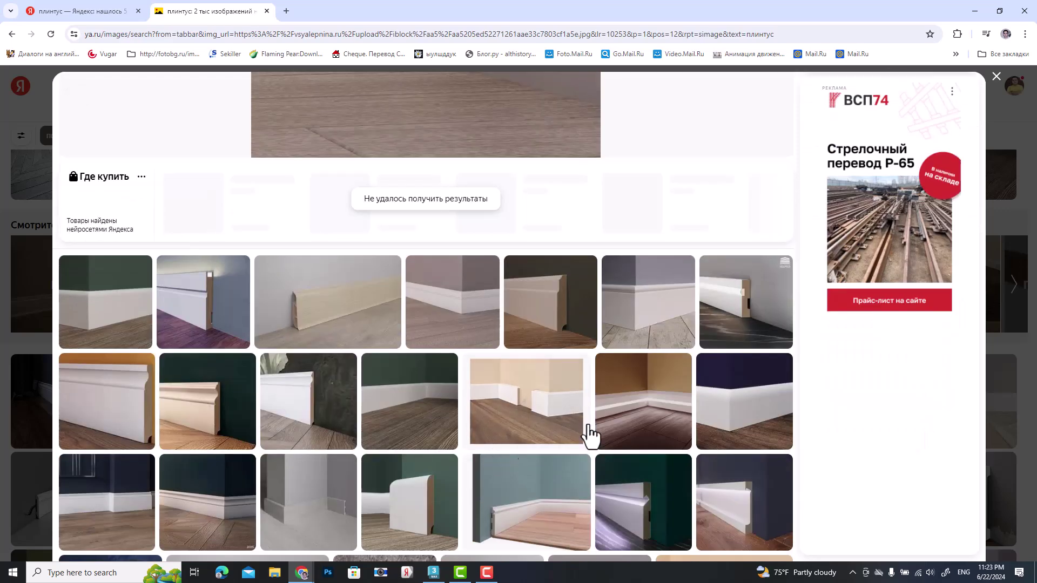
{"action": "left_click", "coordinate": [528, 456]}
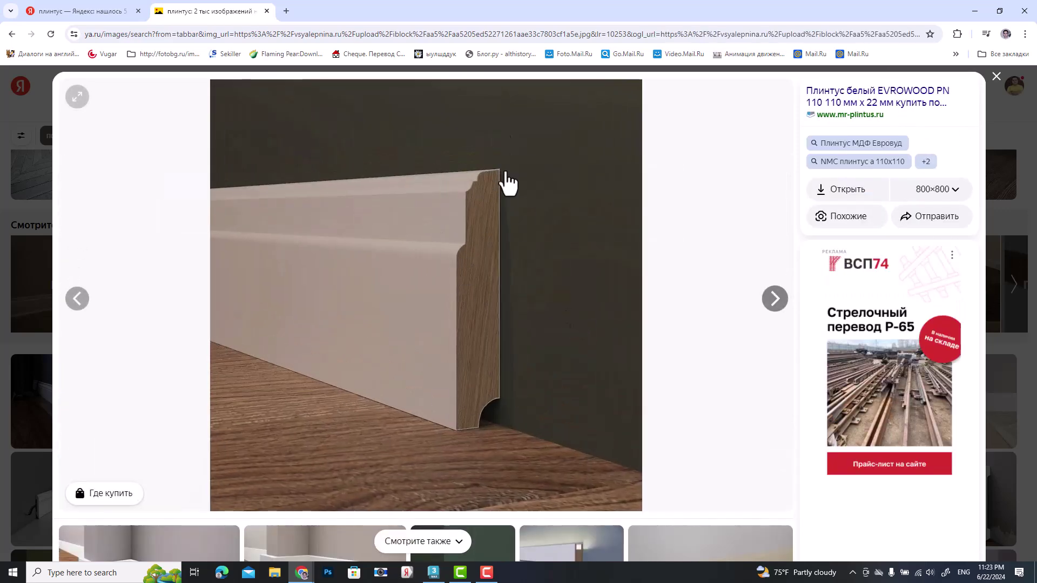
{"action": "left_click", "coordinate": [974, 7]}
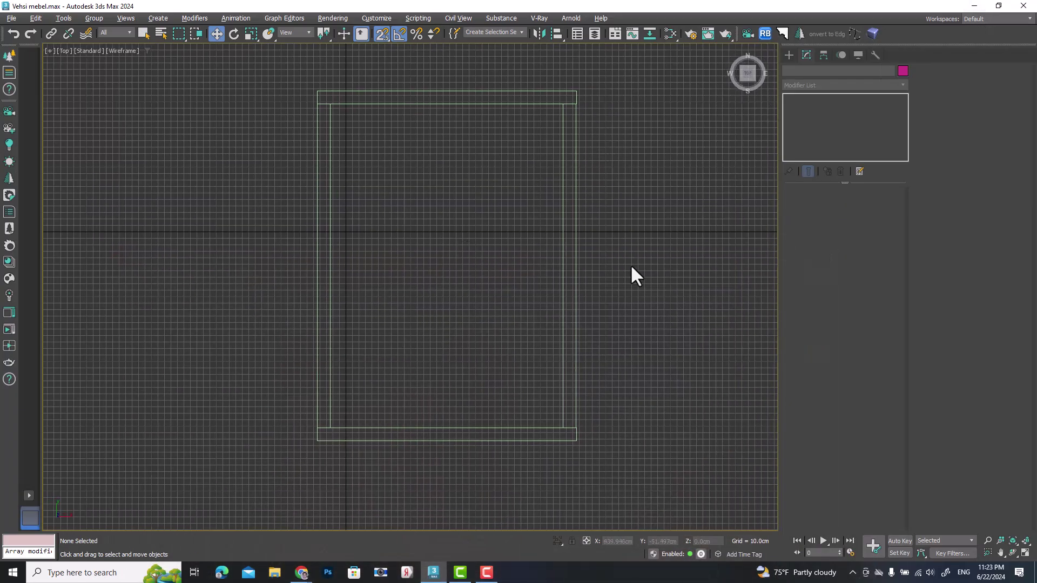
Maximise the Front viewport in place of Top, framing the foot of the room's right wall.
{"action": "key", "text": "alt+w"}
{"action": "left_click", "coordinate": [607, 183]}
{"action": "key", "text": "alt+w"}
{"action": "middle_click_drag", "start_coordinate": [617, 252], "coordinate": [568, 332]}
{"action": "scroll", "coordinate": [474, 308], "scroll_direction": "up", "scroll_amount": 3}
Create a box about 19.3 cm long, 8.3 cm wide and 10 cm high, its lower corner snapped to the foot of the right wall's inner face.
{"action": "left_click", "coordinate": [789, 55]}
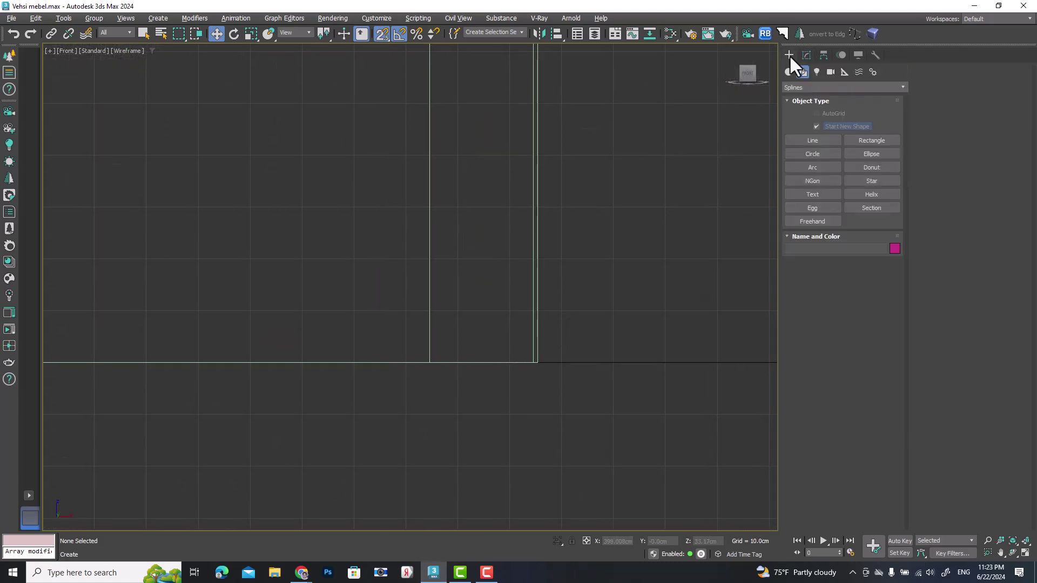
{"action": "left_click", "coordinate": [807, 142]}
{"action": "middle_click_drag", "start_coordinate": [435, 311], "coordinate": [510, 313]}
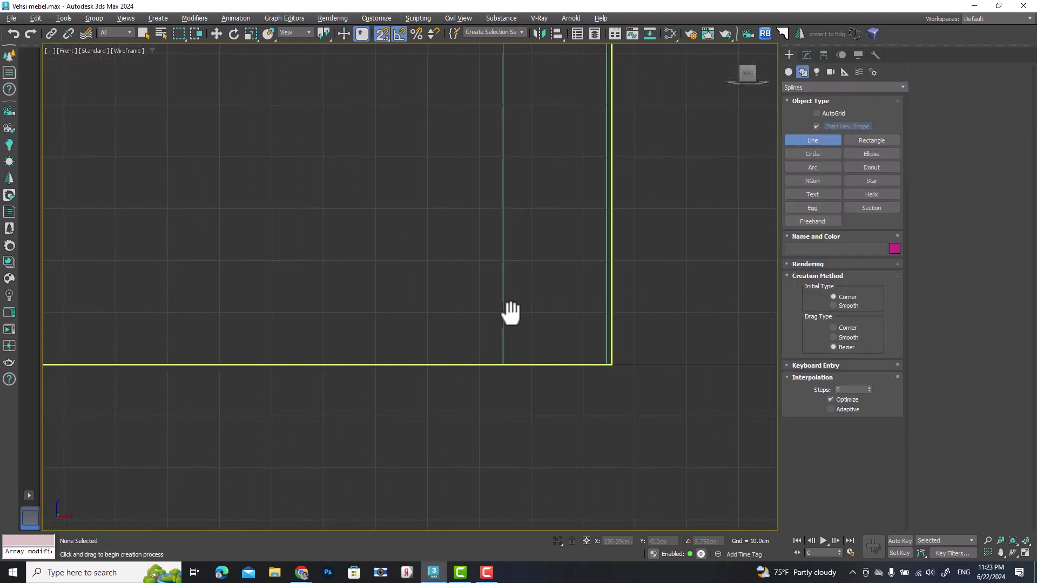
{"action": "scroll", "coordinate": [520, 313], "scroll_direction": "up", "scroll_amount": 2}
{"action": "middle_click_drag", "start_coordinate": [516, 366], "coordinate": [497, 386]}
{"action": "scroll", "coordinate": [486, 403], "scroll_direction": "up", "scroll_amount": 4}
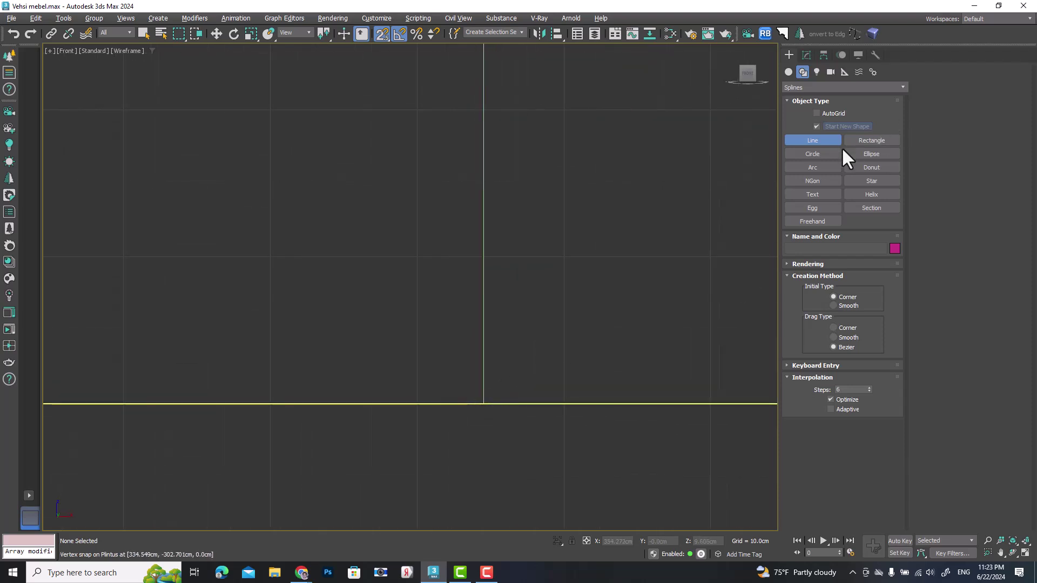
{"action": "left_click", "coordinate": [789, 72]}
{"action": "left_click", "coordinate": [813, 129]}
{"action": "left_click_drag", "start_coordinate": [361, 120], "coordinate": [484, 404]}
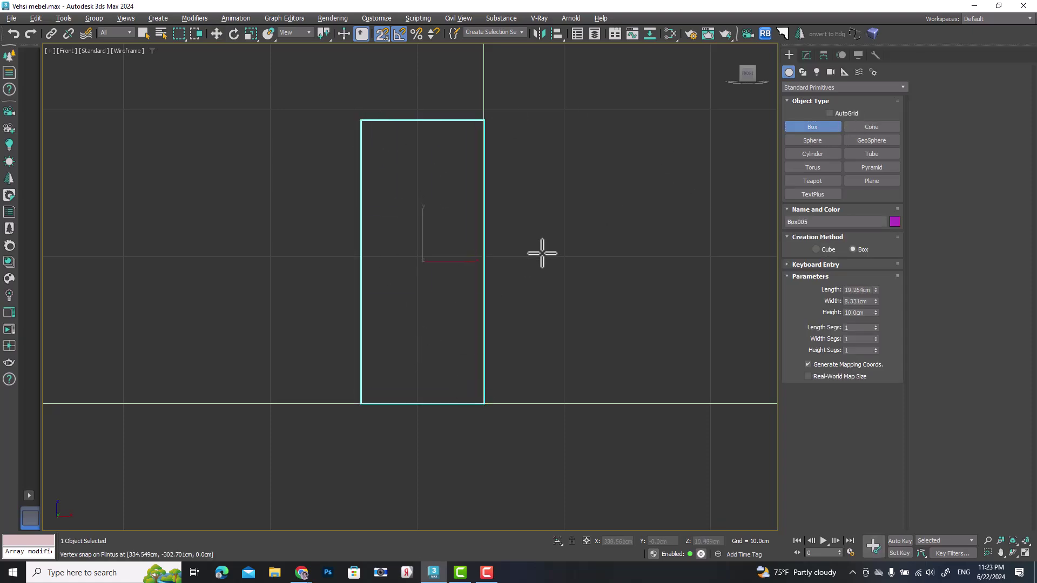
Set the new box's length to 8 cm and its width to 2 cm.
{"action": "left_click", "coordinate": [806, 54]}
{"action": "scroll", "coordinate": [487, 346], "scroll_direction": "down", "scroll_amount": 10}
{"action": "scroll", "coordinate": [494, 343], "scroll_direction": "up", "scroll_amount": 5}
{"action": "left_click_drag", "start_coordinate": [876, 205], "coordinate": [872, 214]}
{"action": "double_click", "coordinate": [857, 206]}
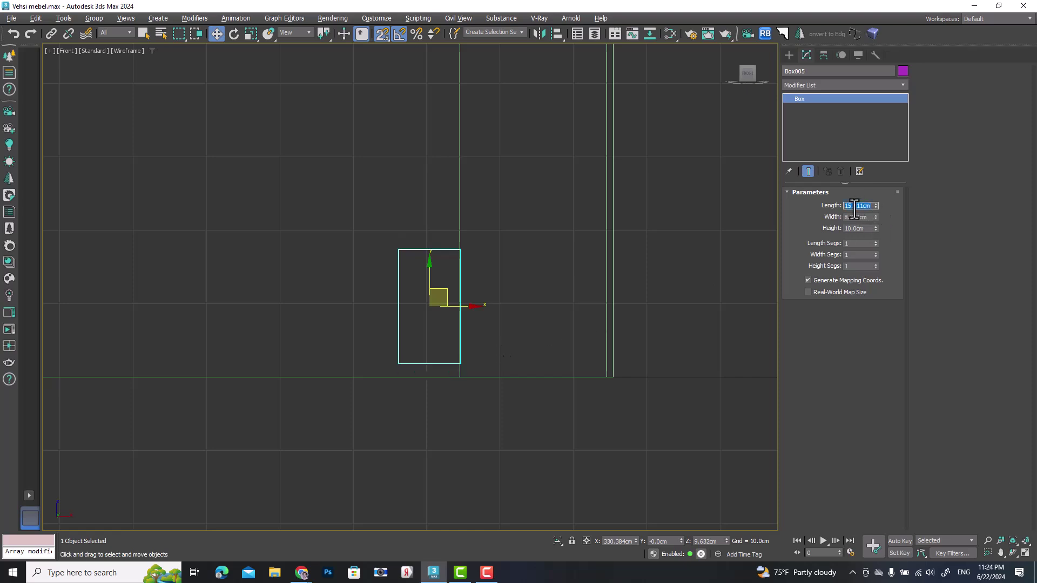
{"action": "type", "text": "8"}
{"action": "key", "text": "Return"}
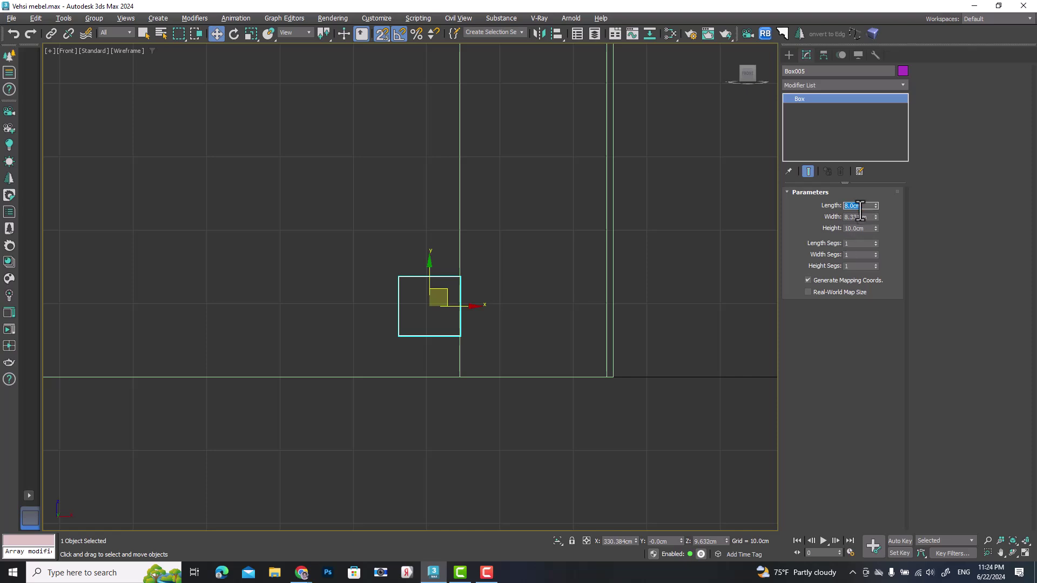
{"action": "double_click", "coordinate": [868, 217]}
{"action": "type", "text": "2"}
{"action": "key", "text": "Return"}
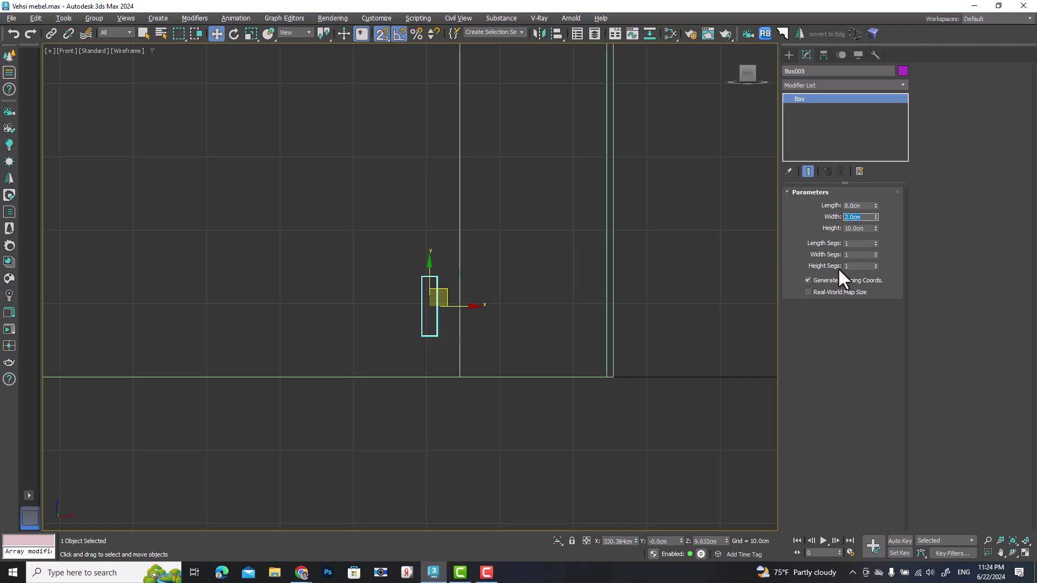
Move the 8 by 2 cm box so its lower corner snaps to the foot of the right wall's inner face.
{"action": "scroll", "coordinate": [435, 292], "scroll_direction": "up", "scroll_amount": 4}
{"action": "middle_click_drag", "start_coordinate": [436, 291], "coordinate": [435, 256]}
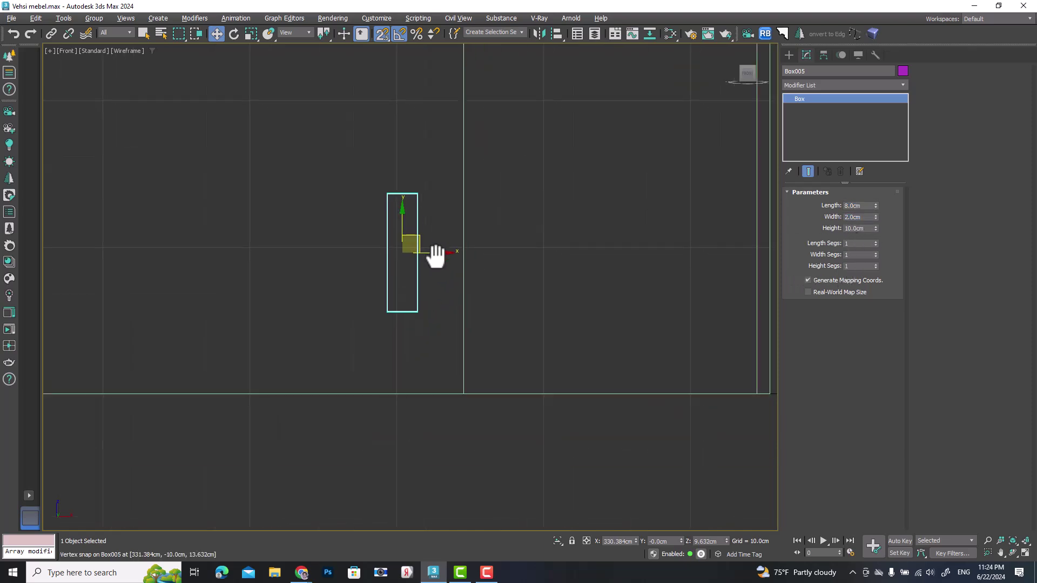
{"action": "left_click", "coordinate": [379, 34]}
{"action": "left_click_drag", "start_coordinate": [412, 241], "coordinate": [398, 278]}
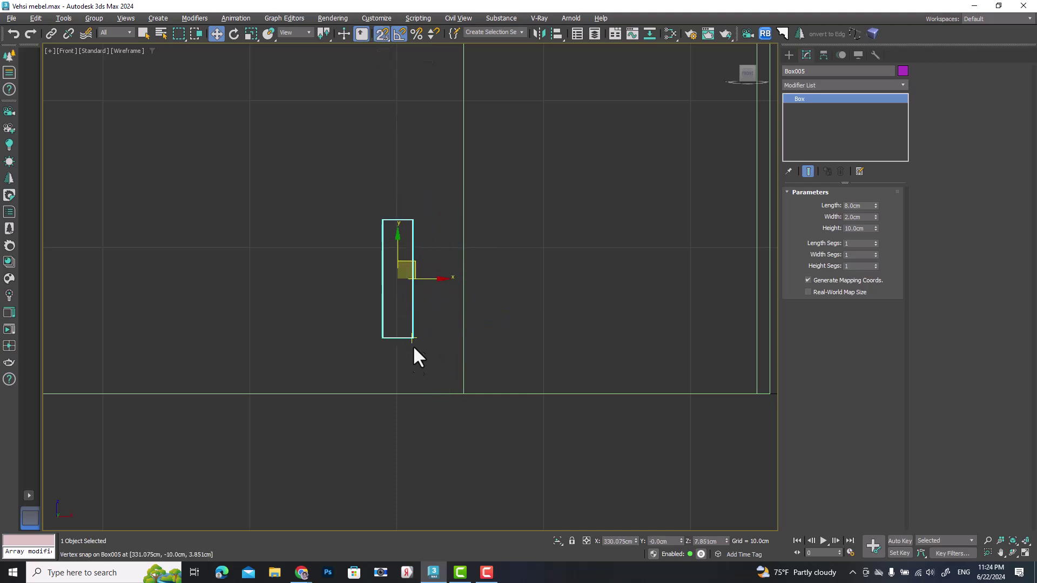
{"action": "left_click_drag", "start_coordinate": [414, 339], "coordinate": [460, 394]}
{"action": "left_click", "coordinate": [459, 370]}
{"action": "scroll", "coordinate": [456, 370], "scroll_direction": "up", "scroll_amount": 4}
{"action": "left_click_drag", "start_coordinate": [349, 261], "coordinate": [425, 317]}
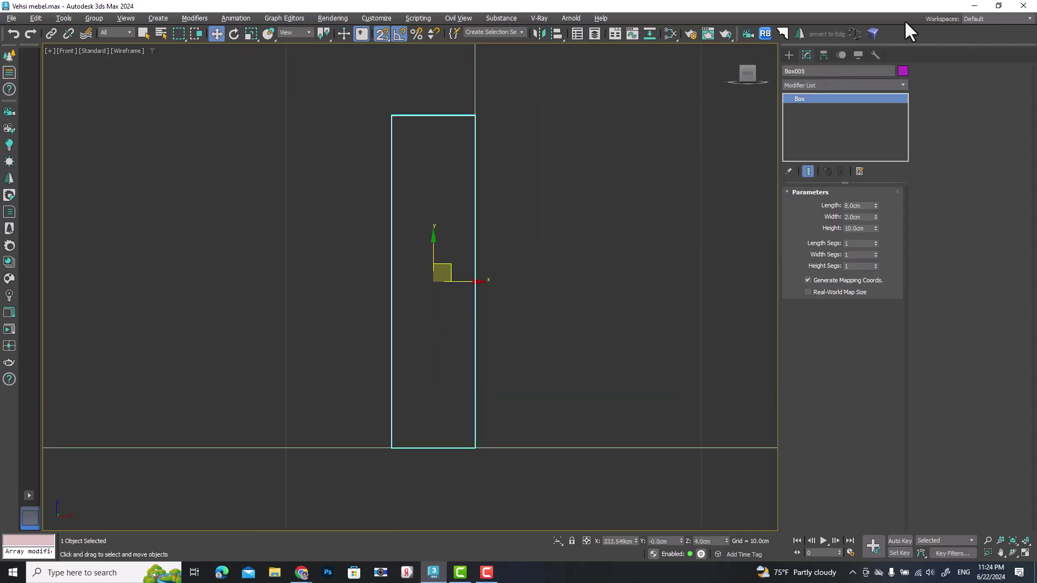
Change the box's object colour to light blue and deselect the box.
{"action": "left_click", "coordinate": [902, 71]}
{"action": "left_click", "coordinate": [573, 345]}
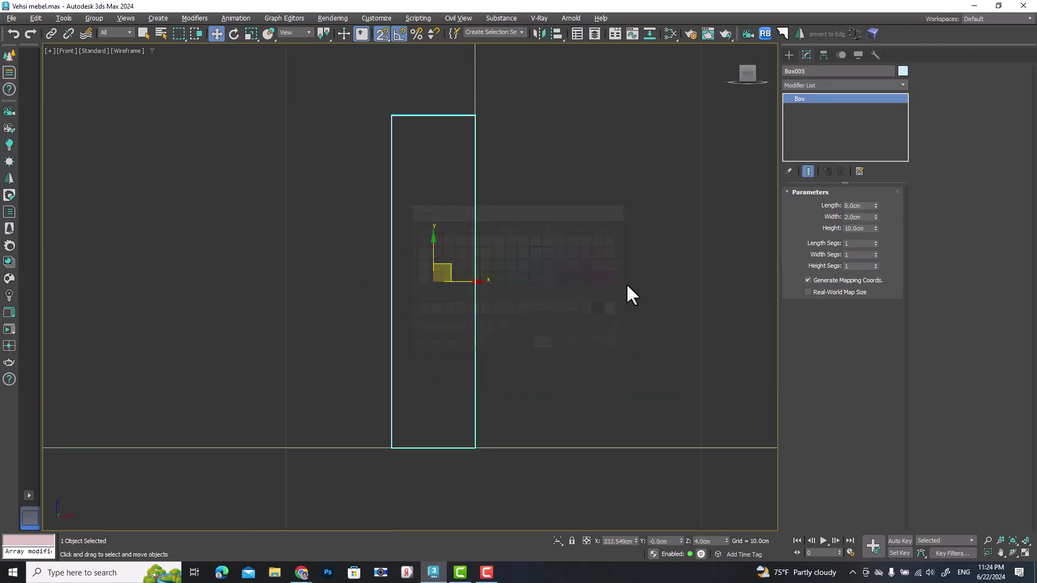
{"action": "left_click", "coordinate": [496, 263]}
With snapping off, start a Line spline tracing the box's wall-side edge, its base and the lower half of its front edge.
{"action": "left_click", "coordinate": [789, 54]}
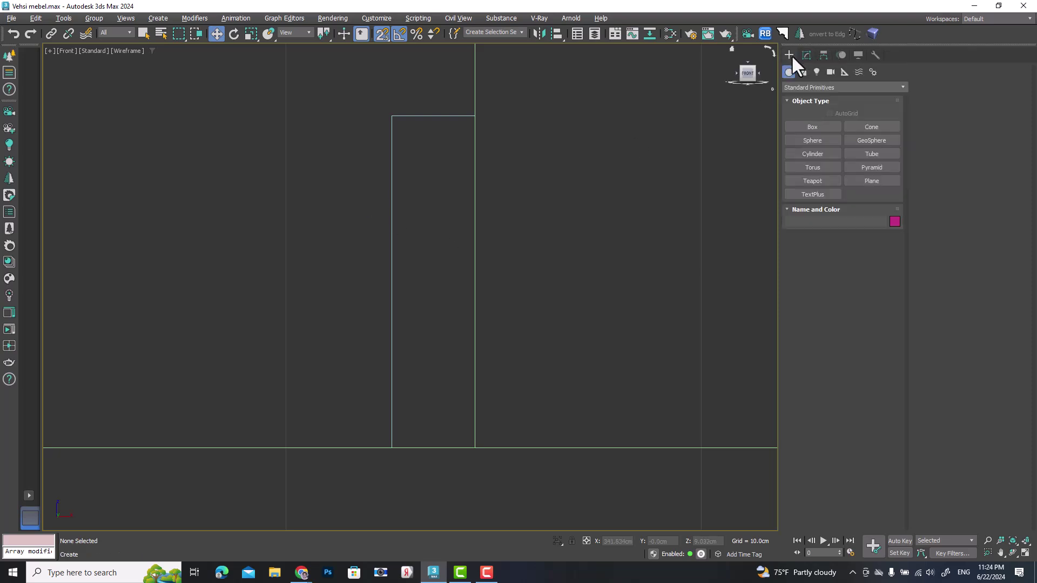
{"action": "left_click", "coordinate": [802, 71]}
{"action": "left_click", "coordinate": [815, 141]}
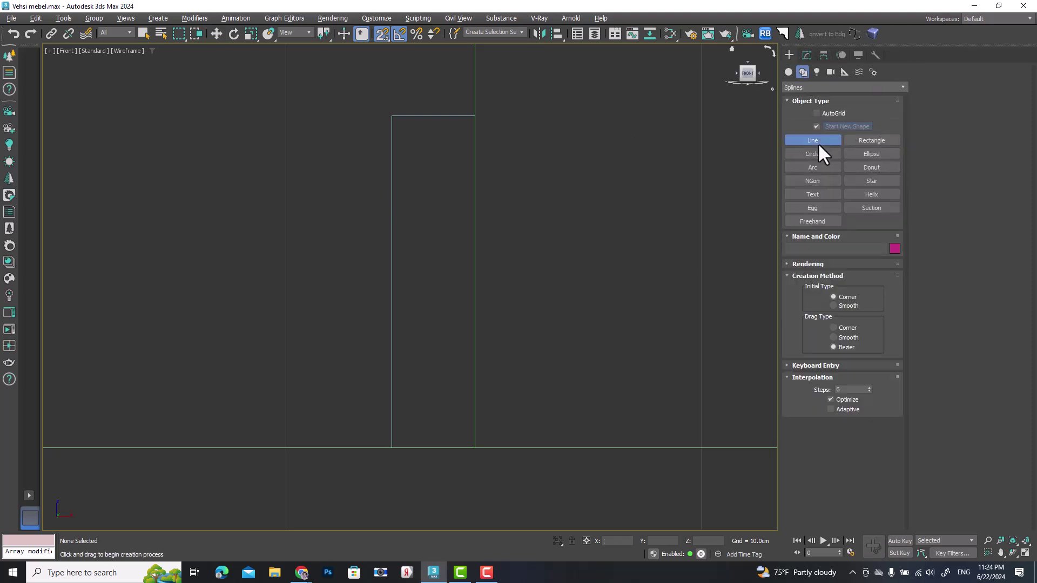
{"action": "left_click", "coordinate": [382, 36]}
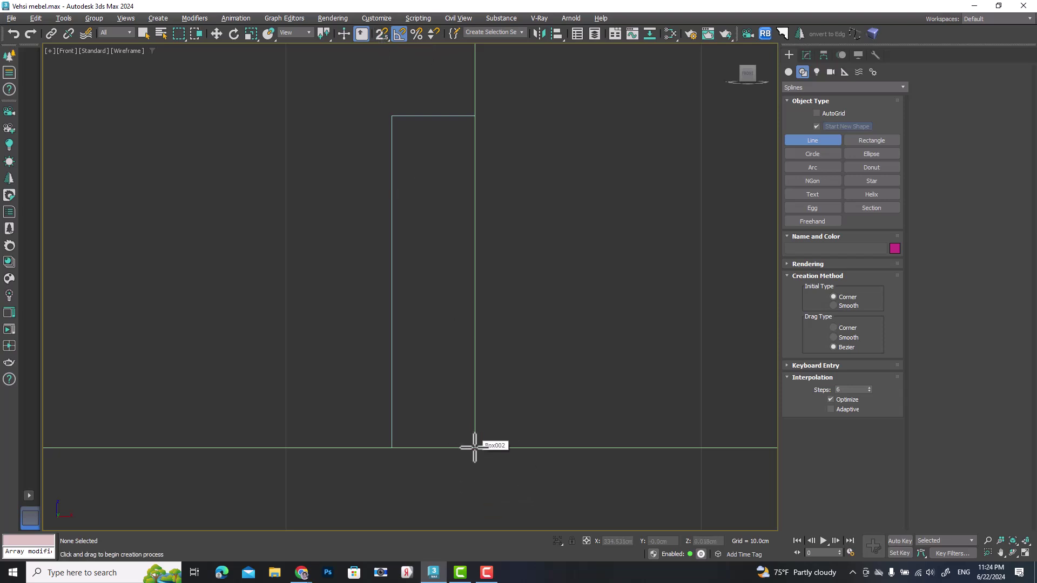
{"action": "left_click", "coordinate": [475, 116]}
{"action": "left_click", "coordinate": [476, 448]}
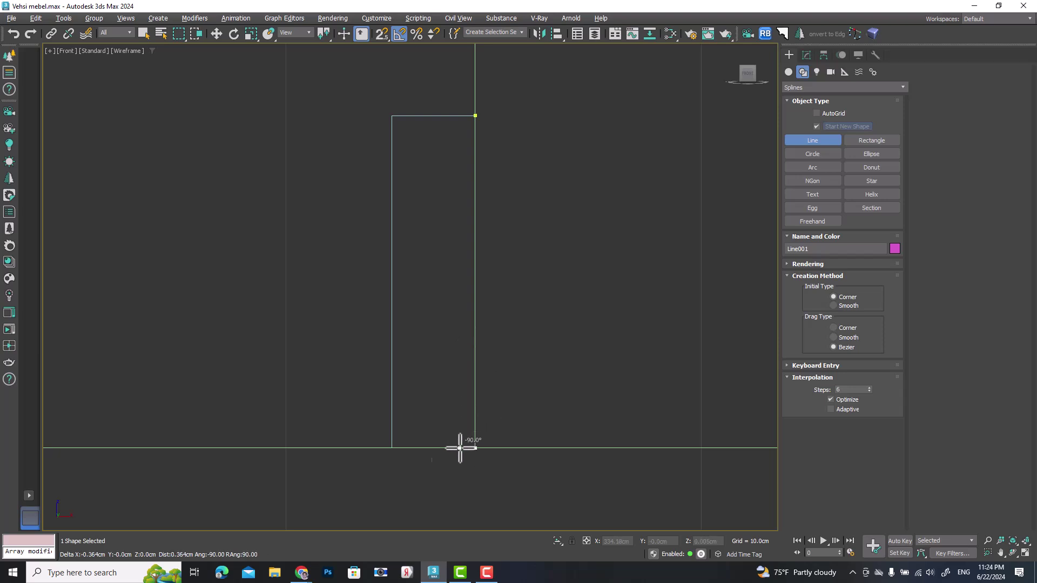
{"action": "left_click", "coordinate": [392, 447]}
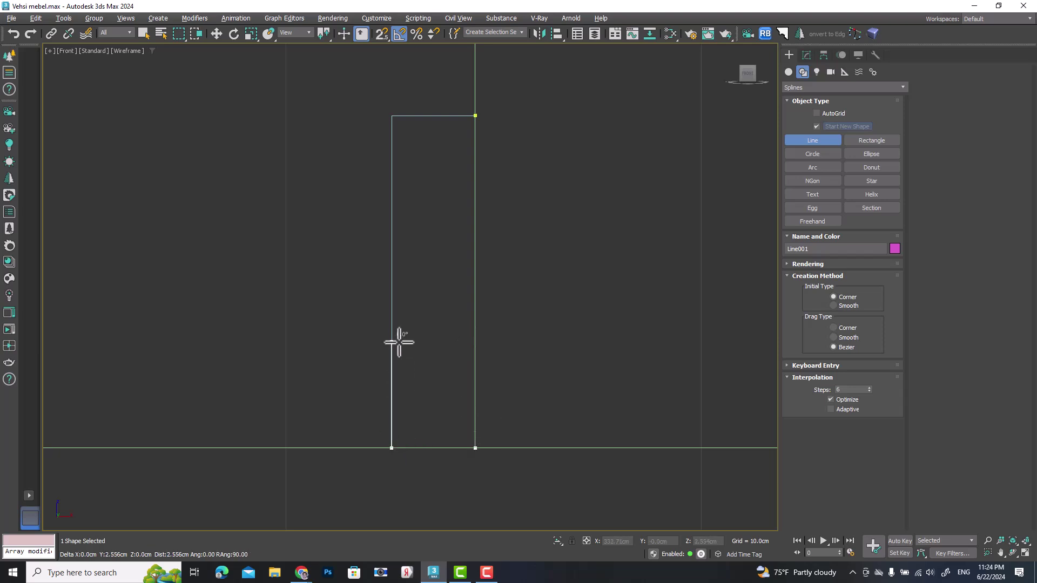
{"action": "left_click", "coordinate": [391, 284]}
Continue the spline with an S-shaped curve and a short vertical step up to the box's top edge, and close it at its starting vertex.
{"action": "left_click", "coordinate": [427, 237]}
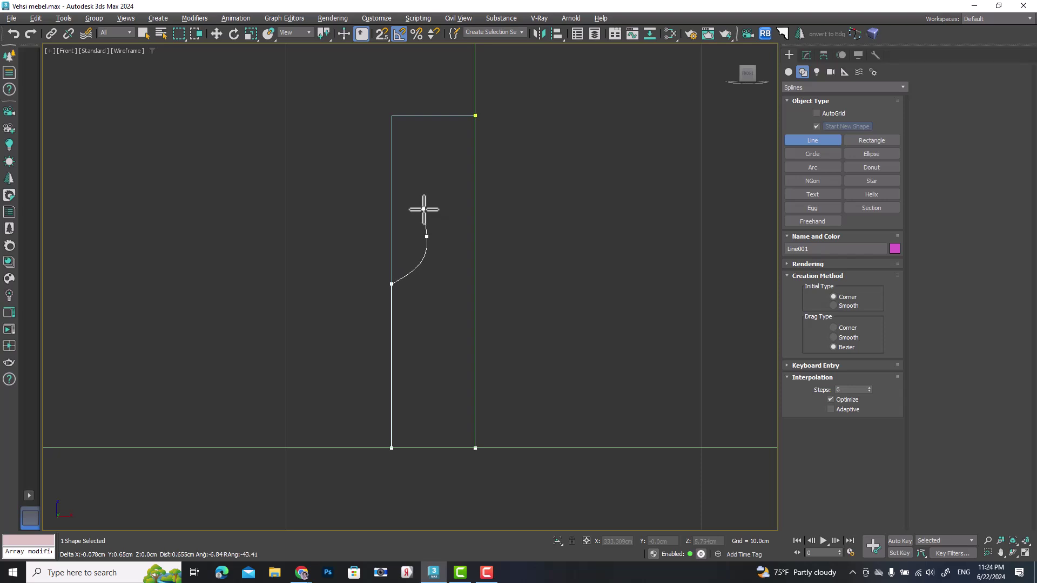
{"action": "left_click", "coordinate": [404, 180]}
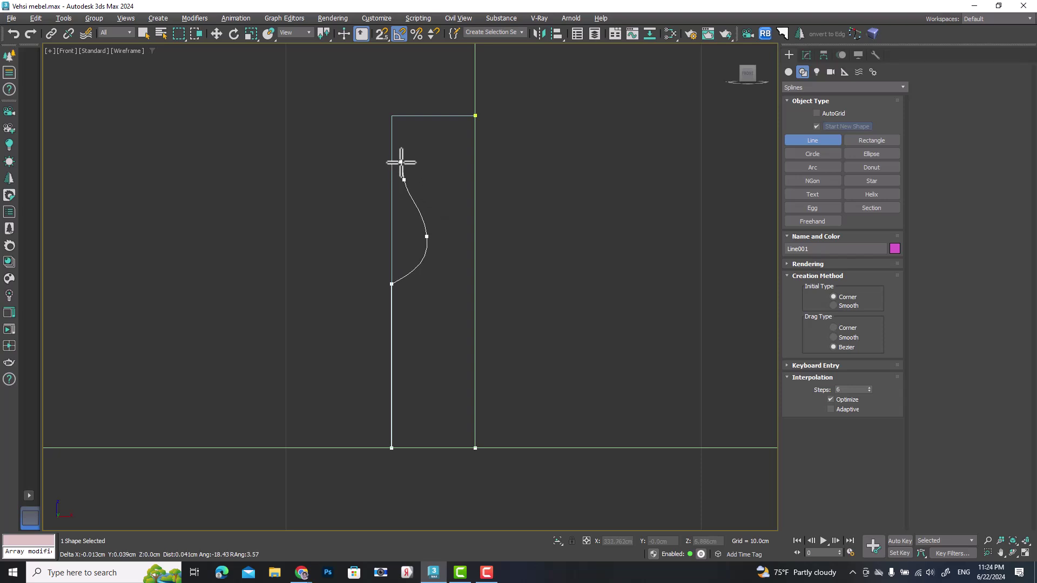
{"action": "left_click", "coordinate": [442, 142]}
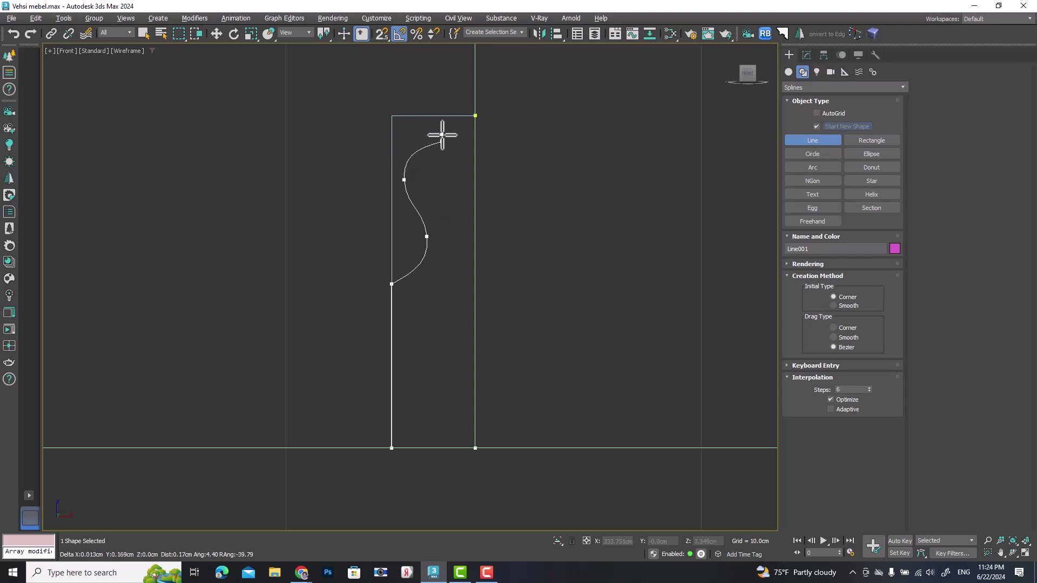
{"action": "left_click", "coordinate": [442, 115]}
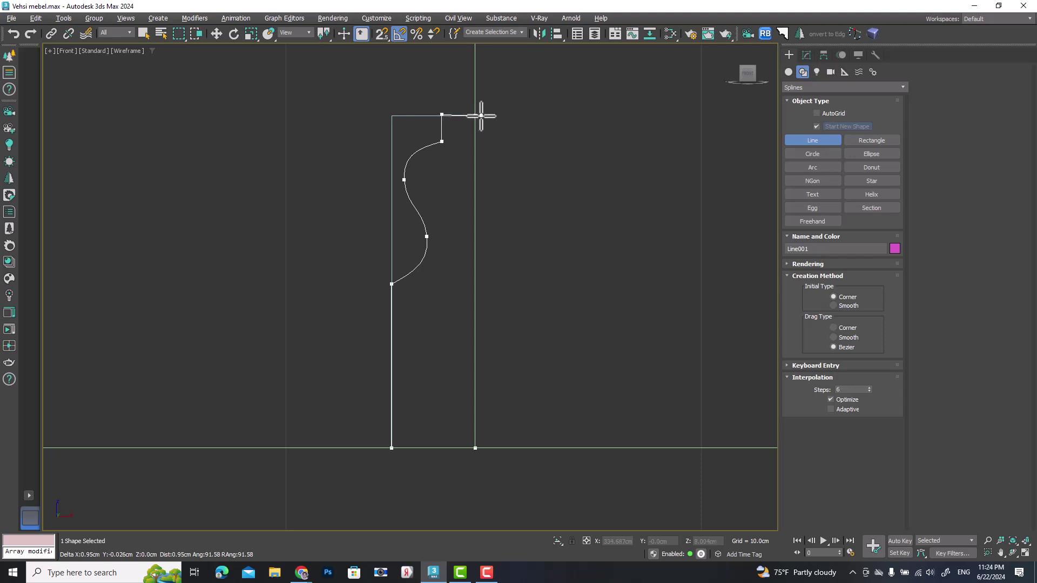
{"action": "left_click", "coordinate": [475, 115]}
{"action": "left_click", "coordinate": [497, 294]}
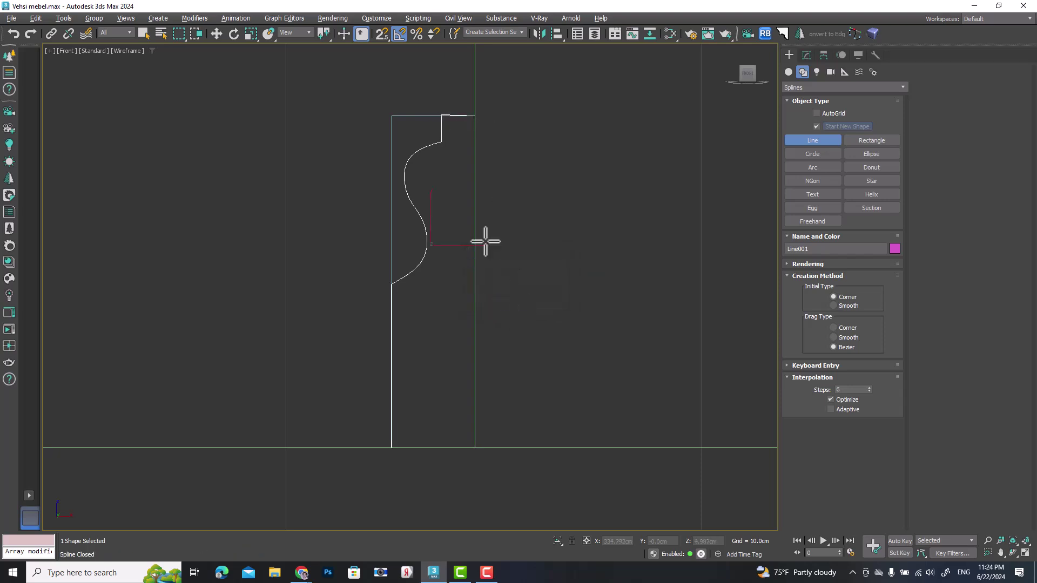
Move the profile's vertex above the short vertical step so it aligns with the box's top edge.
{"action": "left_click", "coordinate": [221, 31]}
{"action": "left_click", "coordinate": [805, 54]}
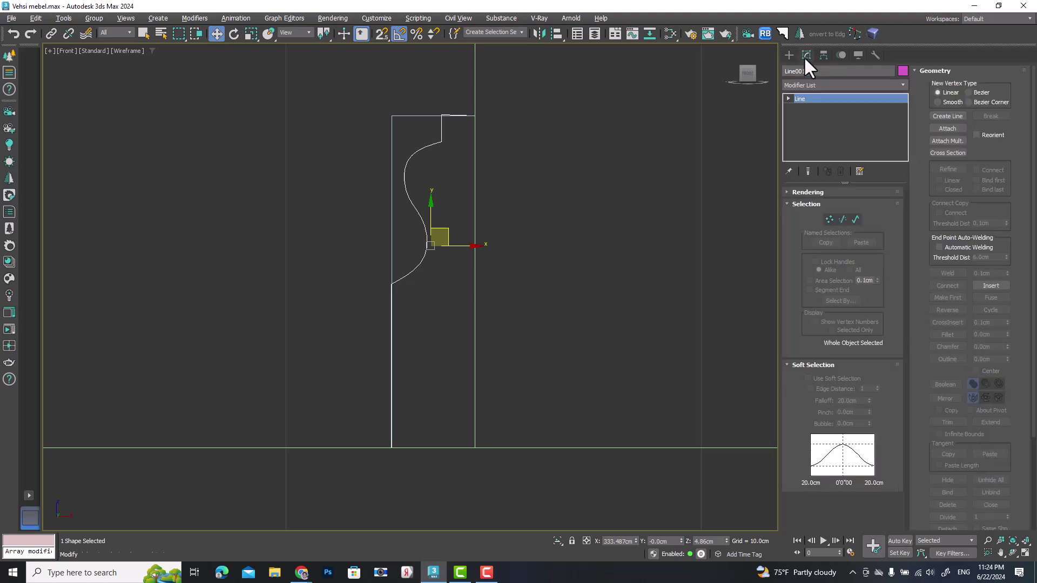
{"action": "left_click", "coordinate": [829, 219]}
{"action": "left_click_drag", "start_coordinate": [453, 122], "coordinate": [455, 121]}
{"action": "scroll", "coordinate": [454, 120], "scroll_direction": "up", "scroll_amount": 6}
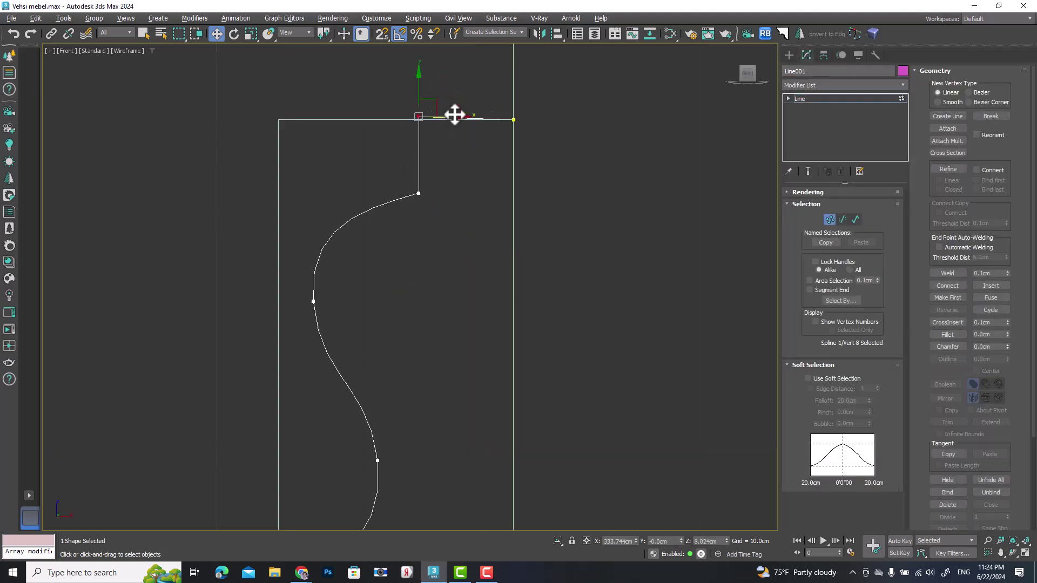
{"action": "mouse_move", "coordinate": [351, 96]}
{"action": "left_mouse_down"}
{"action": "mouse_move", "coordinate": [338, 108]}
{"action": "mouse_move", "coordinate": [350, 210]}
{"action": "mouse_move", "coordinate": [363, 108]}
{"action": "left_mouse_up"}
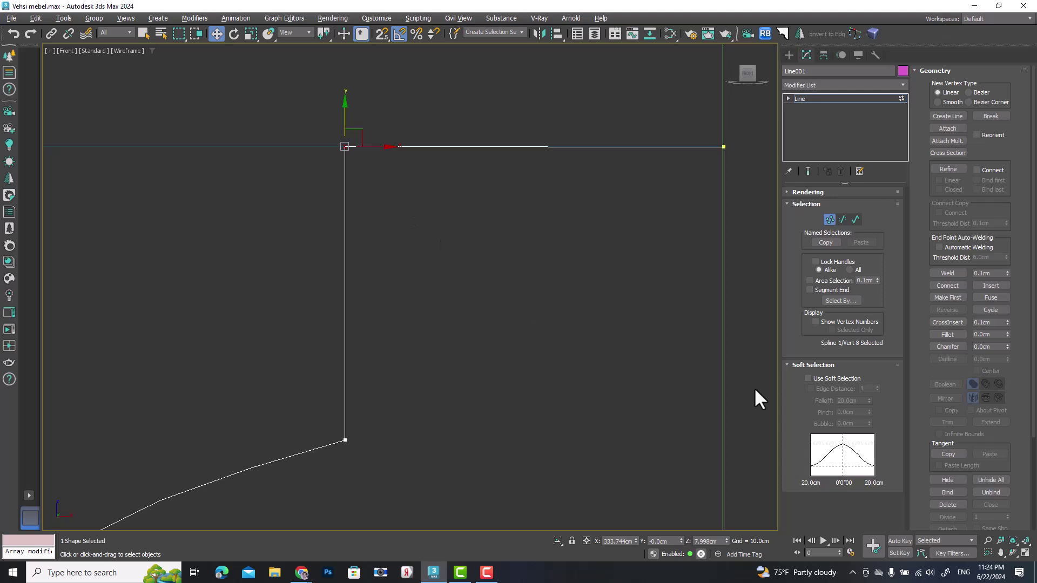
Fillet the aligned top vertex of the profile with a value of 100.
{"action": "left_click_drag", "start_coordinate": [1006, 333], "coordinate": [1009, 332]}
{"action": "right_click", "coordinate": [1009, 334]}
{"action": "left_click", "coordinate": [983, 334]}
{"action": "type", "text": "100"}
{"action": "key", "text": "Return"}
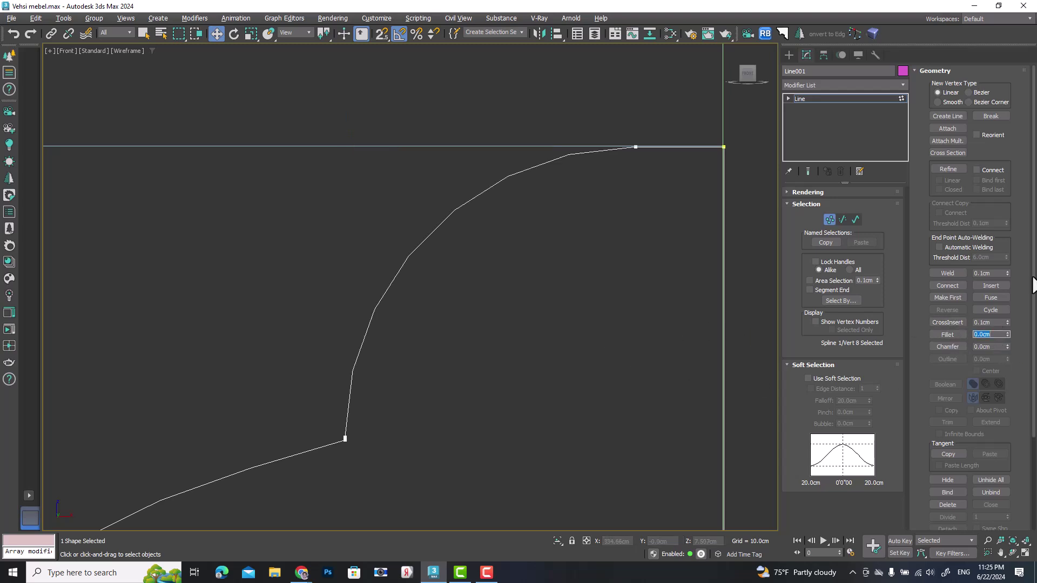
Refine the filleted top curve of the profile by inserting extra vertices along the arc.
{"action": "left_click", "coordinate": [946, 170]}
{"action": "left_click", "coordinate": [458, 207]}
{"action": "left_click", "coordinate": [946, 170]}
{"action": "scroll", "coordinate": [426, 229], "scroll_direction": "down", "scroll_amount": 4}
{"action": "middle_click_drag", "start_coordinate": [436, 261], "coordinate": [485, 172]}
{"action": "scroll", "coordinate": [527, 254], "scroll_direction": "down", "scroll_amount": 2}
{"action": "middle_click_drag", "start_coordinate": [528, 283], "coordinate": [533, 266]}
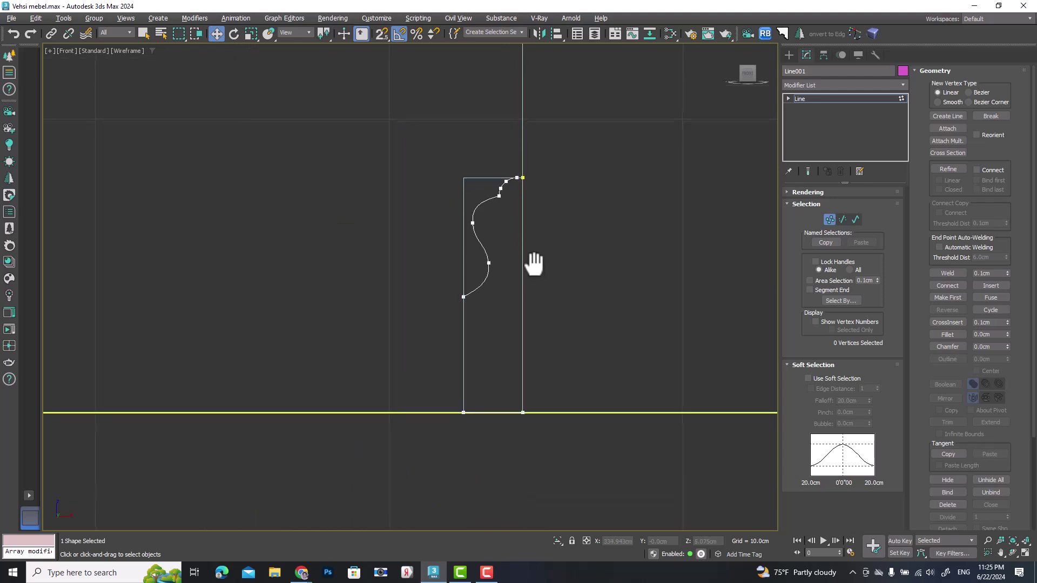
Leave vertex editing and delete the light blue guide box around the profile.
{"action": "left_click", "coordinate": [590, 295]}
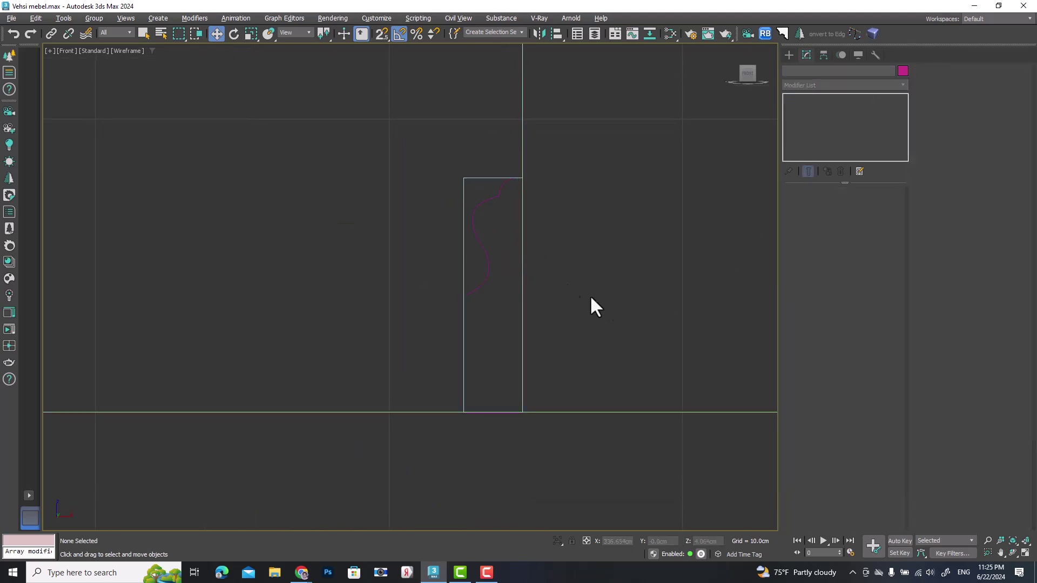
{"action": "left_click", "coordinate": [465, 193]}
{"action": "key", "text": "Delete"}
Check the object names in the scene list, and rename the profile spline as Plintus forma.
{"action": "left_click", "coordinate": [164, 34]}
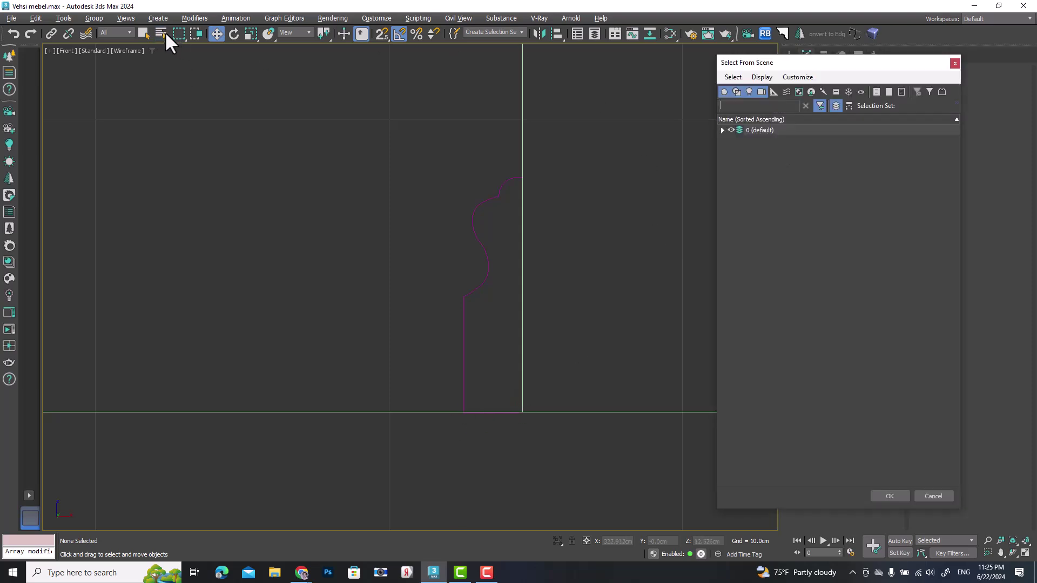
{"action": "left_click", "coordinate": [722, 131]}
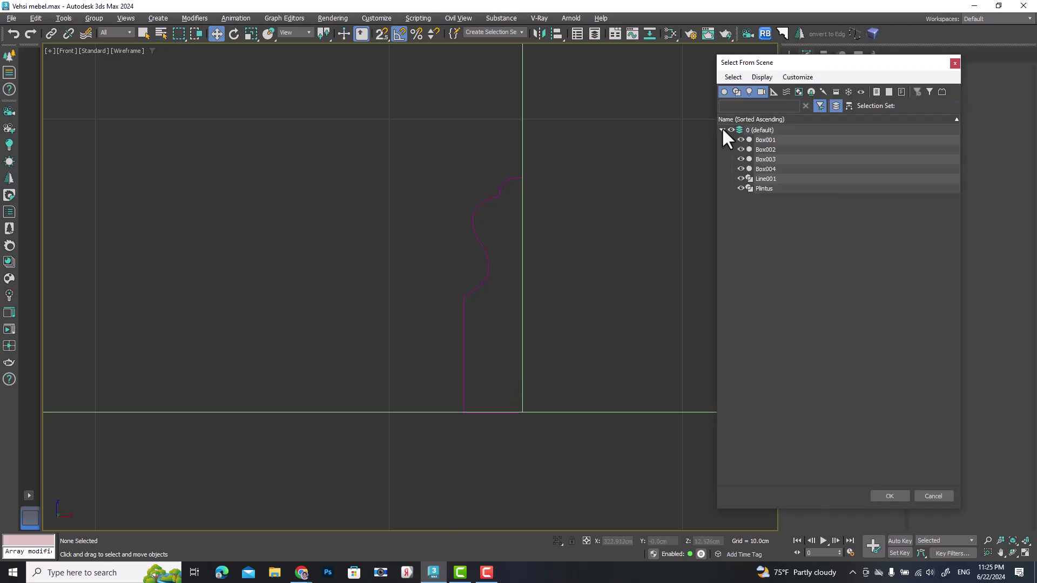
{"action": "left_click", "coordinate": [764, 189]}
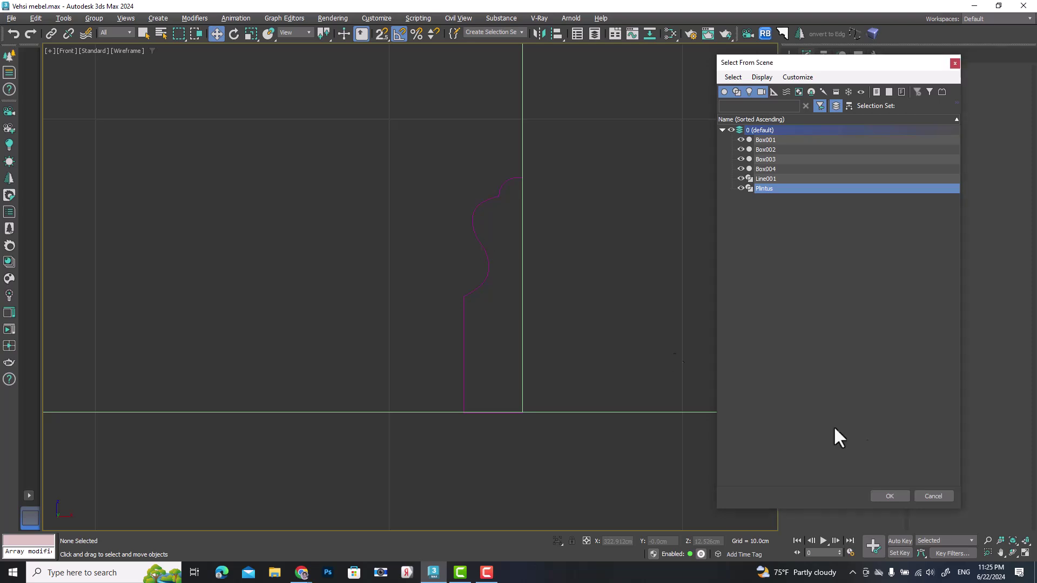
{"action": "left_click", "coordinate": [931, 497]}
{"action": "left_click", "coordinate": [470, 231]}
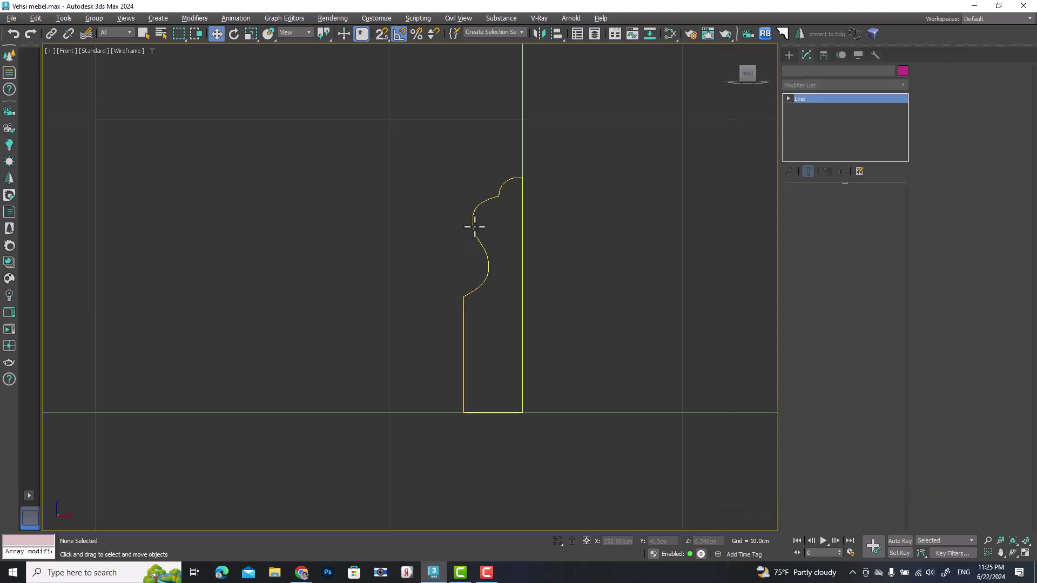
{"action": "left_click", "coordinate": [827, 73]}
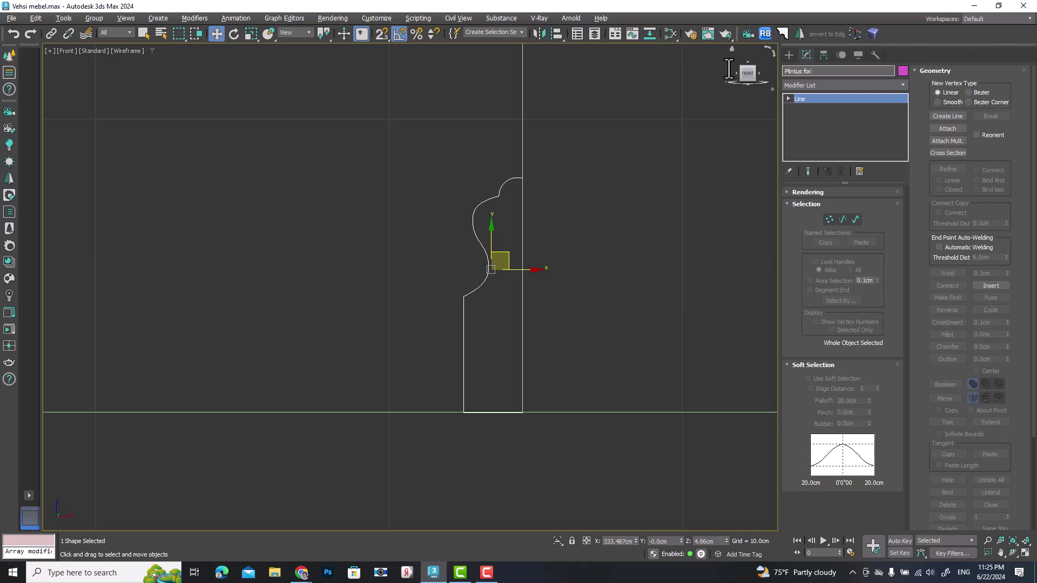
{"action": "key", "text": "Return"}
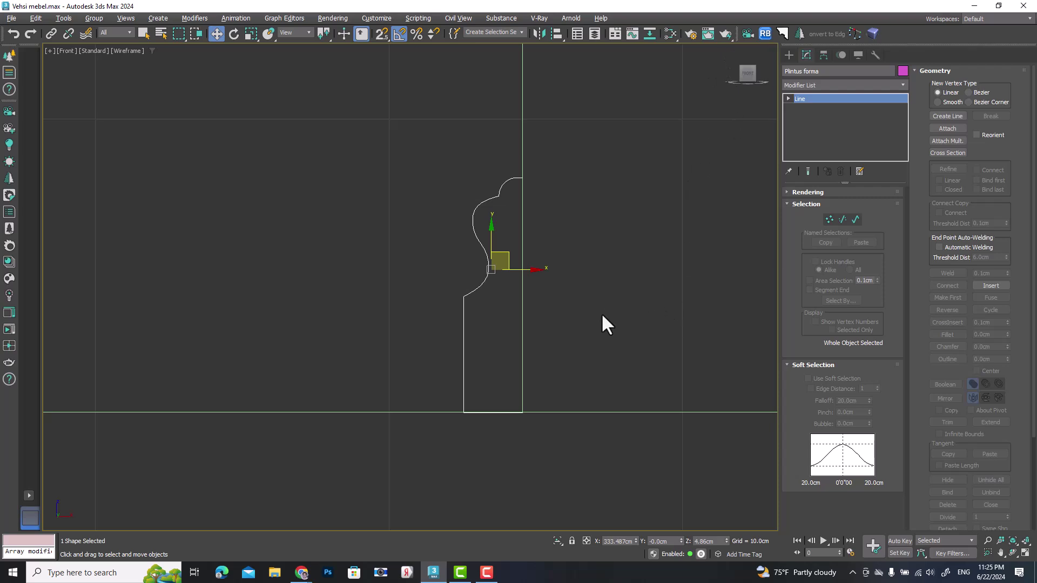
Select the Plintus path spline by name and apply a Sweep modifier to it.
{"action": "left_click", "coordinate": [165, 34]}
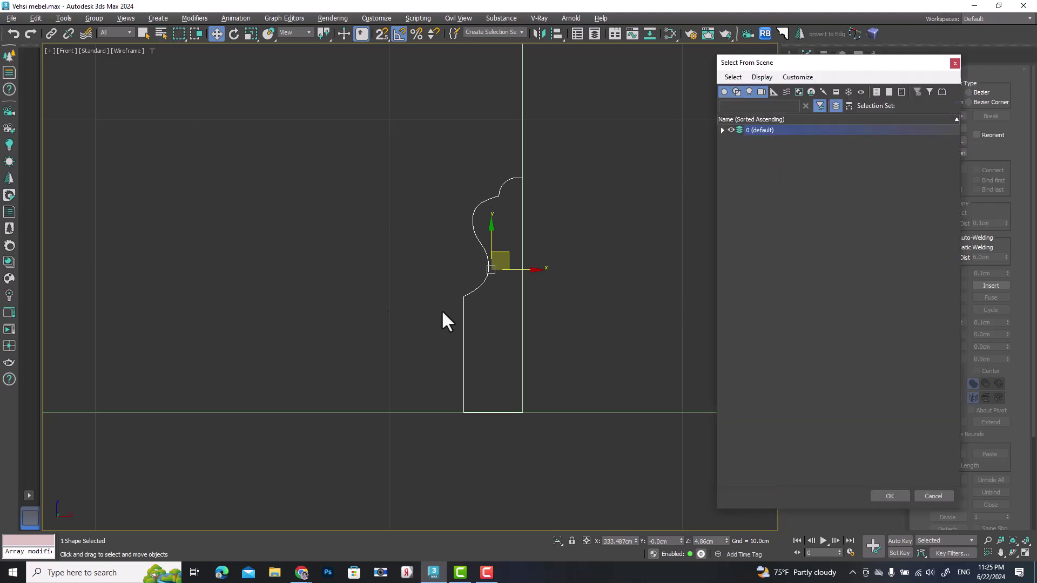
{"action": "left_click", "coordinate": [722, 130]}
{"action": "left_click", "coordinate": [767, 188]}
{"action": "left_click", "coordinate": [769, 179]}
{"action": "left_click", "coordinate": [886, 494]}
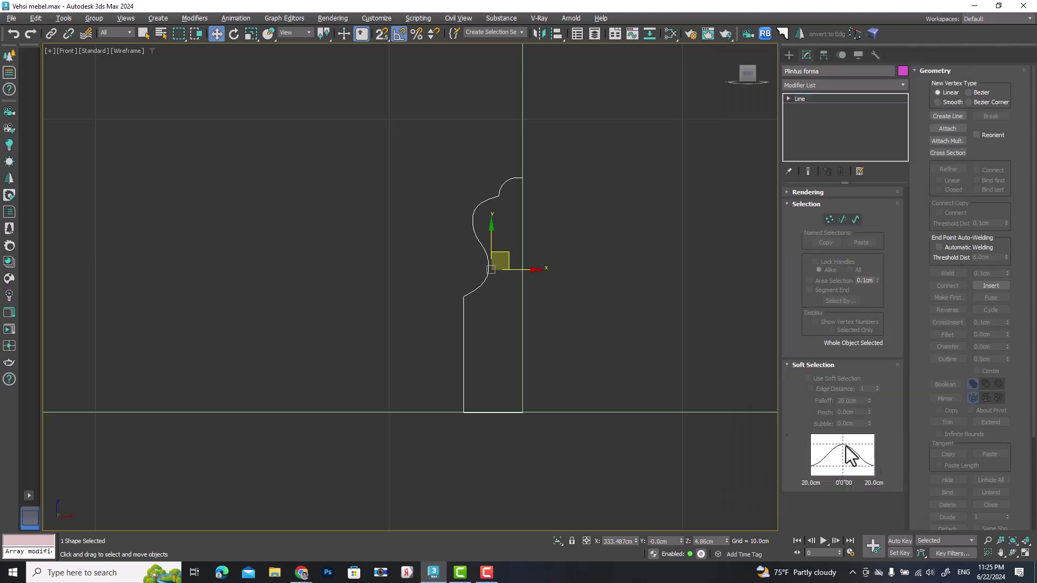
{"action": "left_click", "coordinate": [814, 84]}
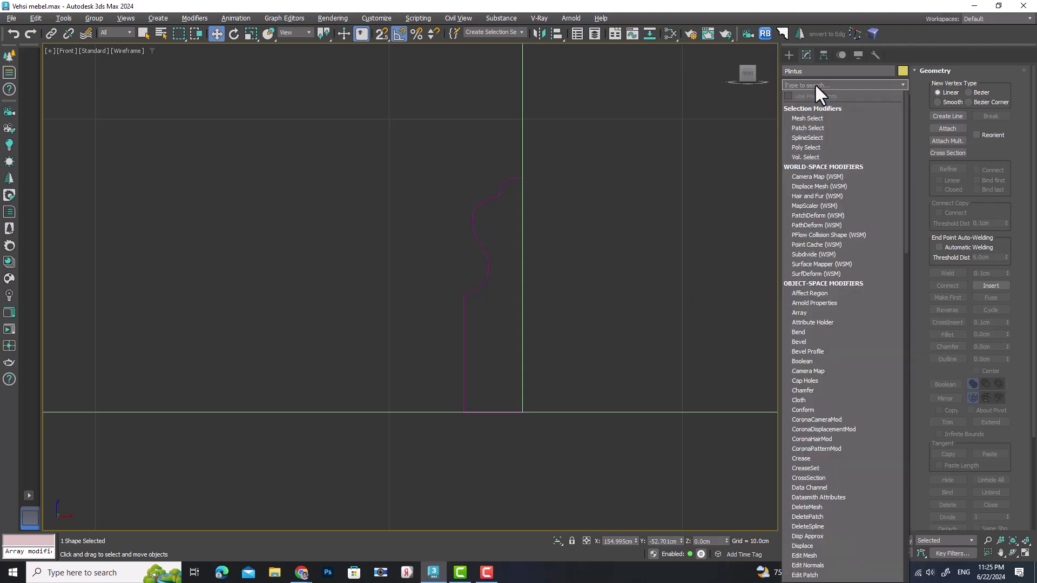
{"action": "type", "text": "sweep"}
{"action": "key", "text": "Return"}
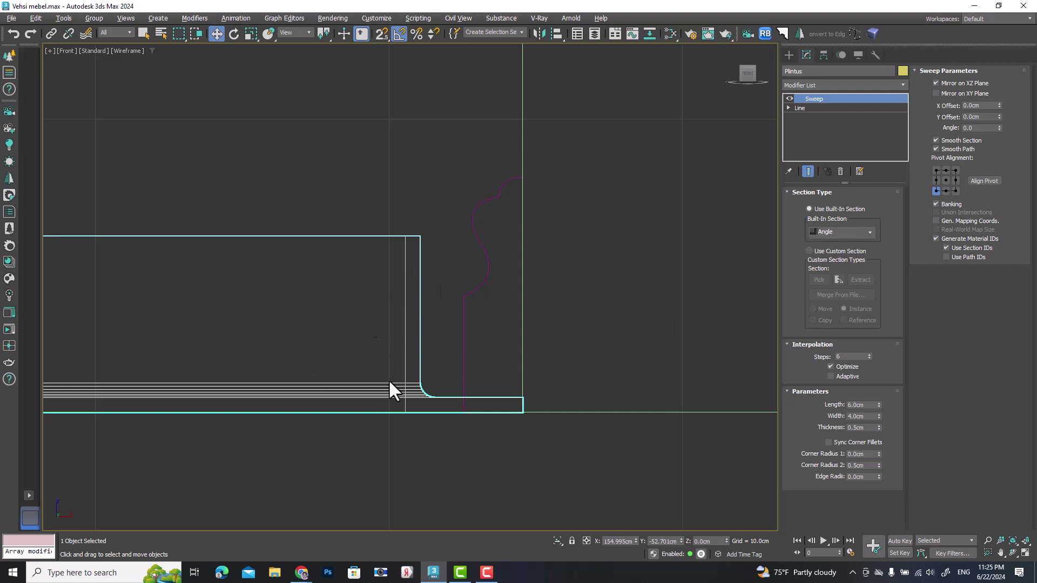
Switch the Sweep to a custom section and pick the Plintus forma spline as its profile.
{"action": "left_click", "coordinate": [809, 252]}
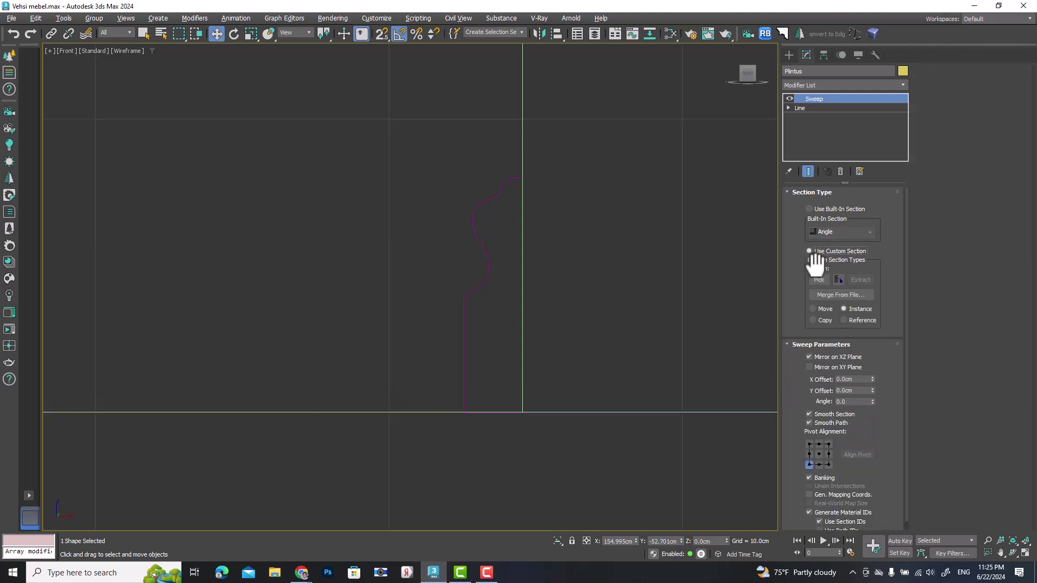
{"action": "left_click", "coordinate": [819, 280]}
{"action": "left_click", "coordinate": [479, 242]}
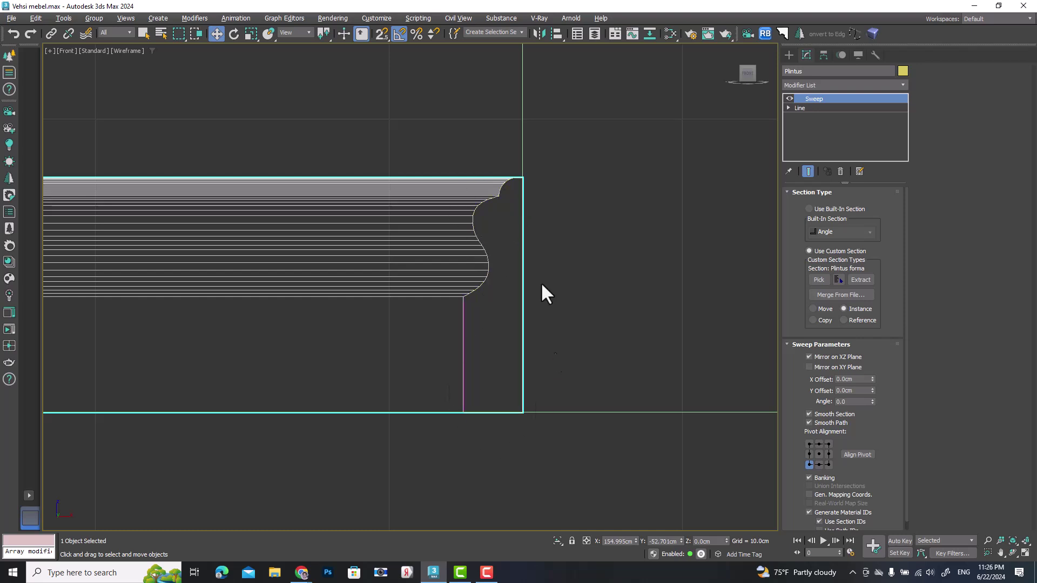
{"action": "scroll", "coordinate": [476, 270], "scroll_direction": "down", "scroll_amount": 3}
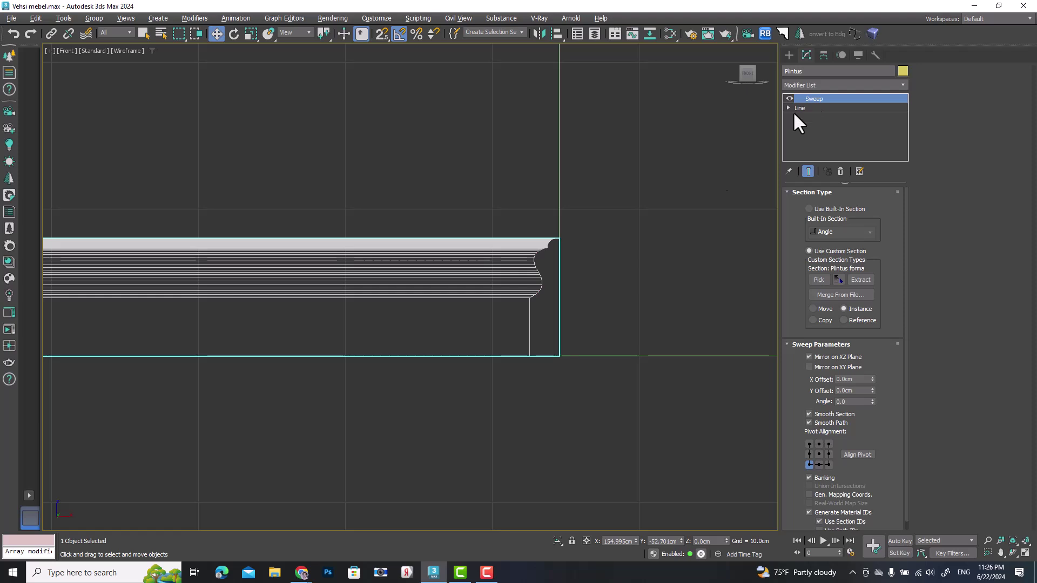
Move the Plintus forma spline about 2.7 cm along X, clear of the swept baseboard.
{"action": "left_click", "coordinate": [631, 287]}
{"action": "left_click", "coordinate": [531, 317]}
{"action": "left_click", "coordinate": [531, 317]}
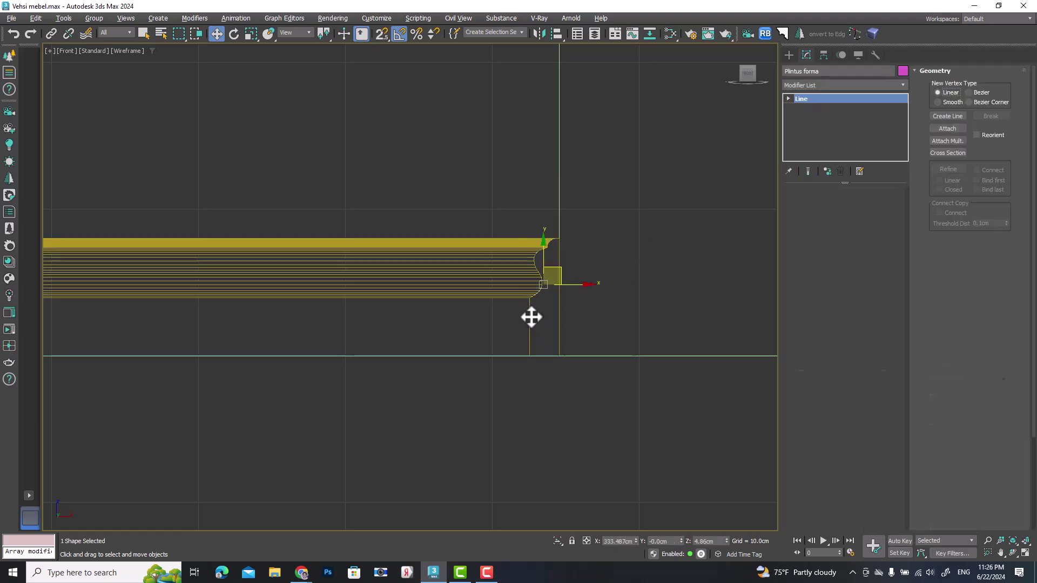
{"action": "left_click_drag", "start_coordinate": [582, 286], "coordinate": [621, 286]}
{"action": "scroll", "coordinate": [535, 275], "scroll_direction": "up", "scroll_amount": 4}
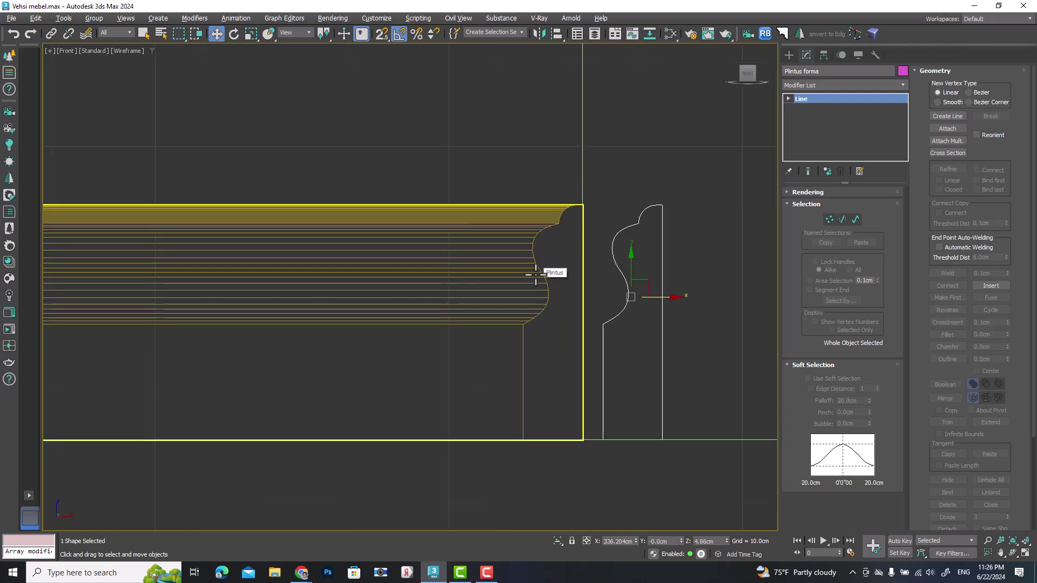
Lower the vertex where the straight outer face of the Plintus forma spline meets its curved upper part.
{"action": "left_click", "coordinate": [829, 219]}
{"action": "left_click", "coordinate": [604, 324]}
{"action": "mouse_move", "coordinate": [602, 301]}
{"action": "left_mouse_down"}
{"action": "mouse_move", "coordinate": [601, 316]}
{"action": "mouse_move", "coordinate": [600, 307]}
{"action": "left_mouse_up"}
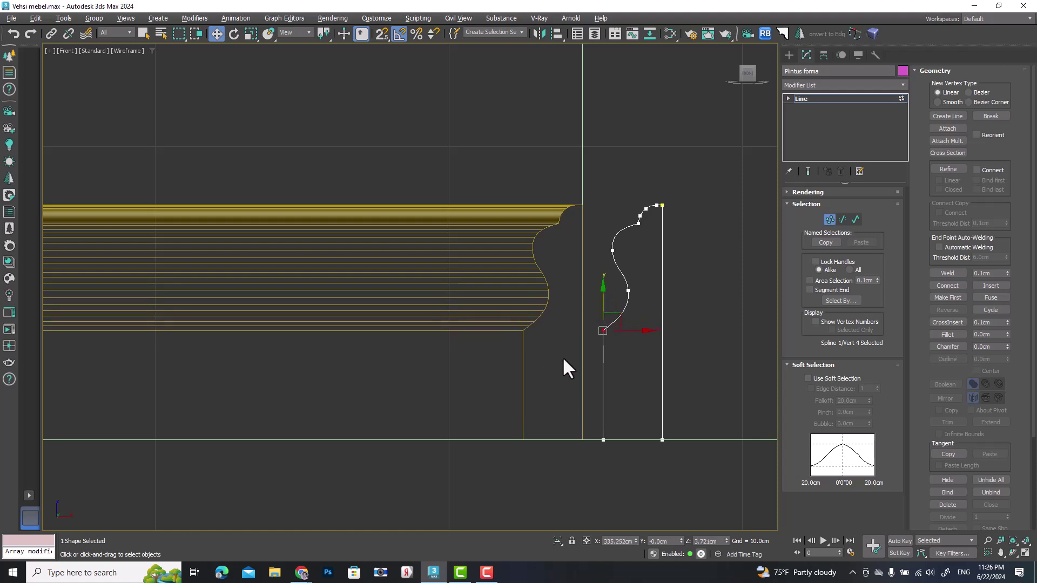
Raise the upper vertices of the Plintus forma spline slightly, and leave vertex editing.
{"action": "scroll", "coordinate": [652, 211], "scroll_direction": "up", "scroll_amount": 3}
{"action": "left_click_drag", "start_coordinate": [635, 186], "coordinate": [671, 141]}
{"action": "left_click_drag", "start_coordinate": [620, 244], "coordinate": [625, 186]}
{"action": "left_click", "coordinate": [830, 219]}
{"action": "left_click", "coordinate": [676, 280]}
Examine the swept baseboard along the room's inner walls in the perspective view.
{"action": "scroll", "coordinate": [670, 324], "scroll_direction": "down", "scroll_amount": 6}
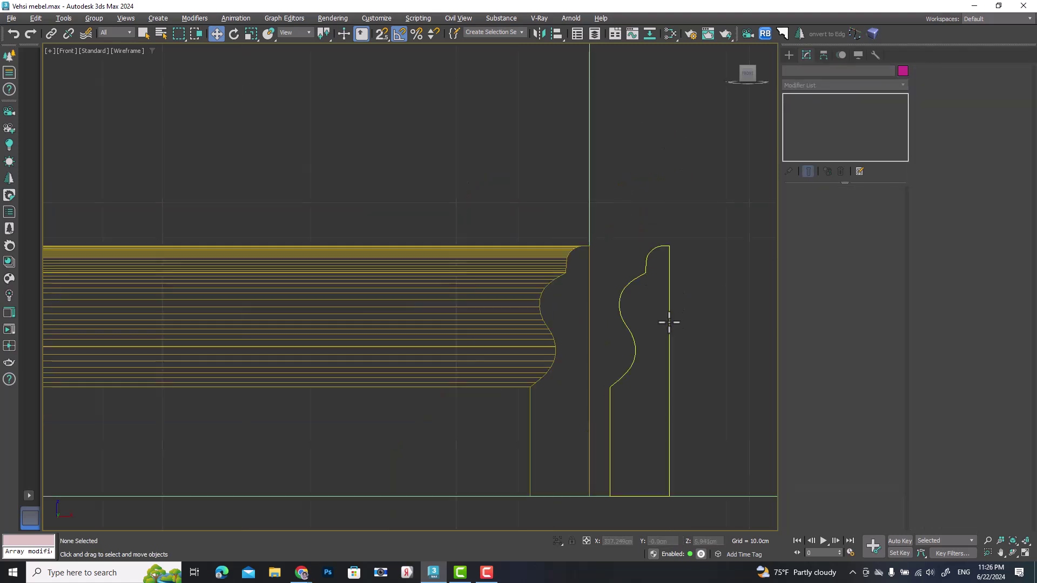
{"action": "key", "text": "alt+w"}
{"action": "left_click", "coordinate": [641, 355]}
{"action": "key", "text": "alt+w"}
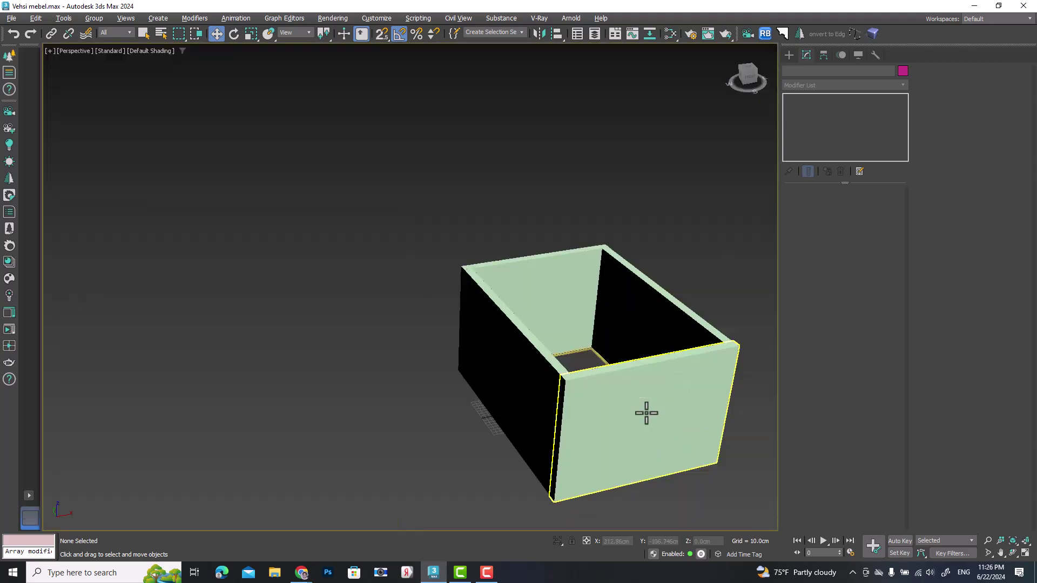
{"action": "scroll", "coordinate": [624, 407], "scroll_direction": "up", "scroll_amount": 10}
{"action": "scroll", "coordinate": [624, 407], "scroll_direction": "up", "scroll_amount": 2}
{"action": "middle_click_drag", "start_coordinate": [613, 416], "coordinate": [620, 277]}
{"action": "scroll", "coordinate": [626, 281], "scroll_direction": "up", "scroll_amount": 3}
{"action": "scroll", "coordinate": [607, 349], "scroll_direction": "down", "scroll_amount": 8}
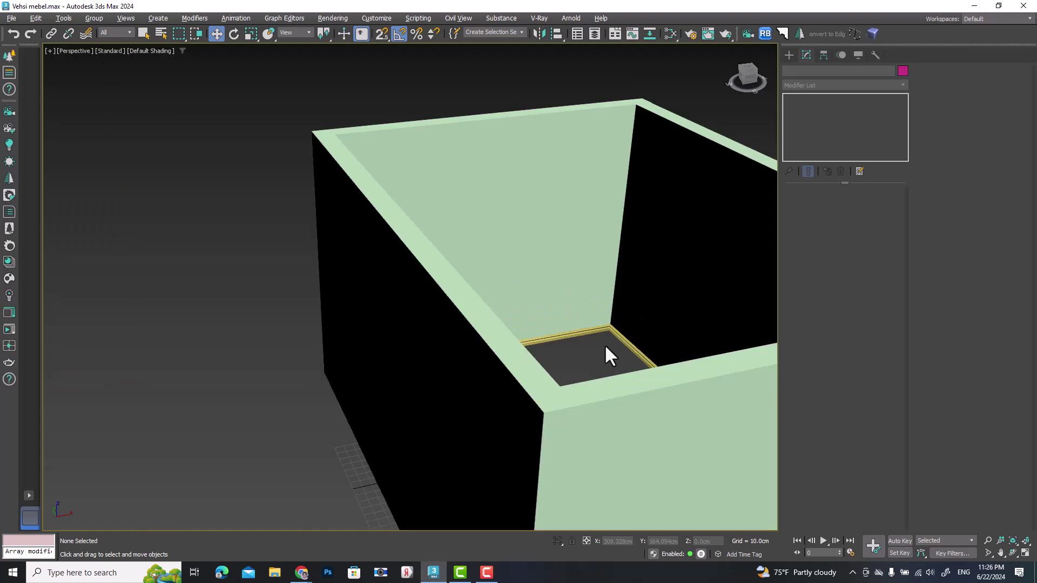
In the front view, clone the Plintus baseboard as a single Copy about 235 cm straight above the original.
{"action": "key", "text": "alt+w"}
{"action": "left_click", "coordinate": [563, 193]}
{"action": "key", "text": "alt+w"}
{"action": "scroll", "coordinate": [627, 296], "scroll_direction": "down", "scroll_amount": 5}
{"action": "scroll", "coordinate": [586, 338], "scroll_direction": "down", "scroll_amount": 3}
{"action": "scroll", "coordinate": [591, 364], "scroll_direction": "down", "scroll_amount": 4}
{"action": "middle_click_drag", "start_coordinate": [590, 364], "coordinate": [606, 338]}
{"action": "scroll", "coordinate": [594, 400], "scroll_direction": "up", "scroll_amount": 3}
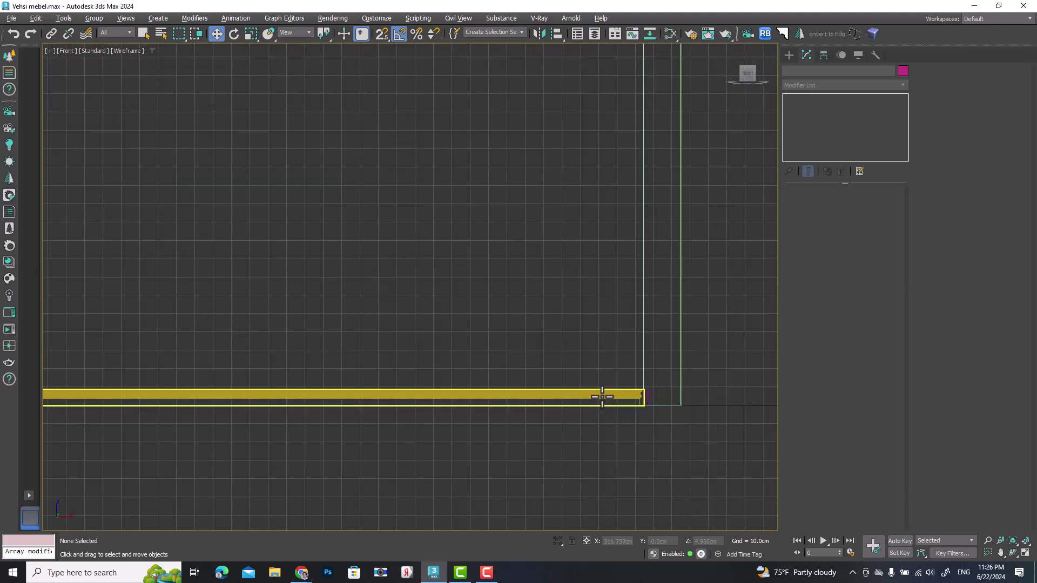
{"action": "left_click", "coordinate": [594, 397]}
{"action": "scroll", "coordinate": [592, 398], "scroll_direction": "down", "scroll_amount": 1}
{"action": "middle_click_drag", "start_coordinate": [550, 382], "coordinate": [579, 359]}
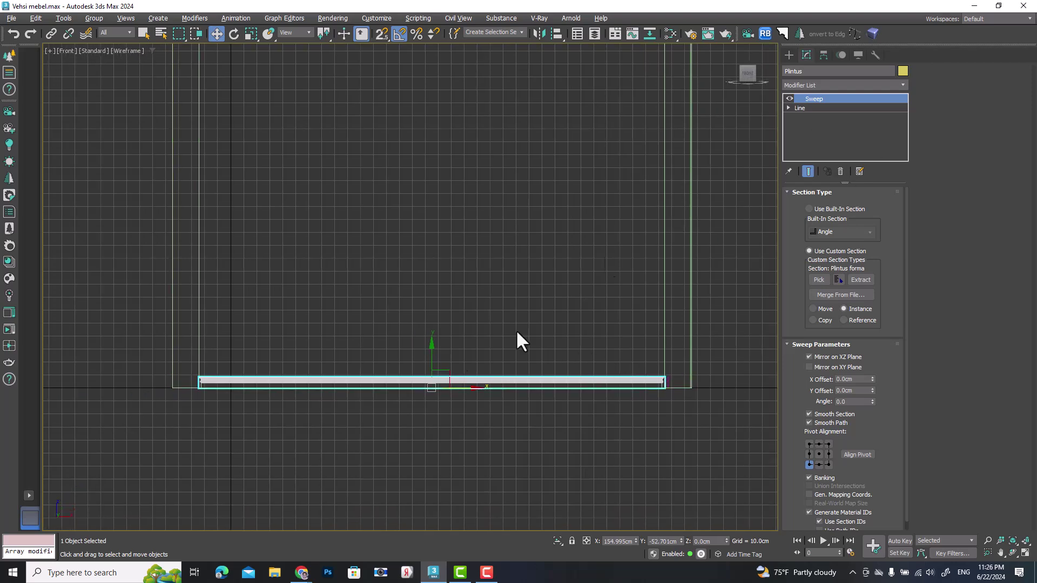
{"action": "middle_click_drag", "start_coordinate": [433, 335], "coordinate": [416, 463]}
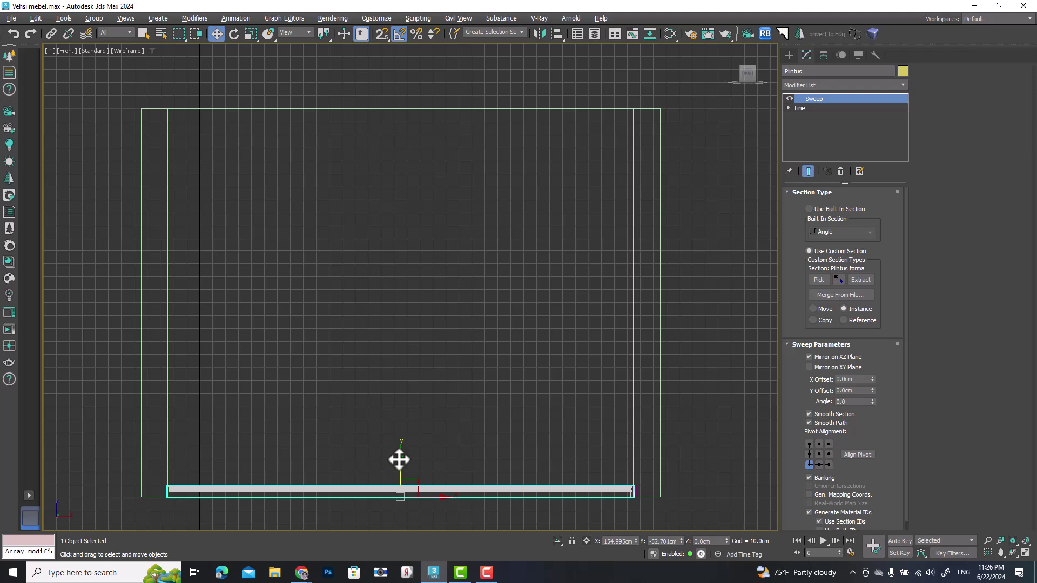
{"action": "mouse_move", "coordinate": [399, 459]}
{"action": "left_mouse_down", "text": "shift"}
{"action": "mouse_move", "coordinate": [375, 220]}
{"action": "mouse_move", "coordinate": [386, 154]}
{"action": "left_mouse_up", "text": "shift"}
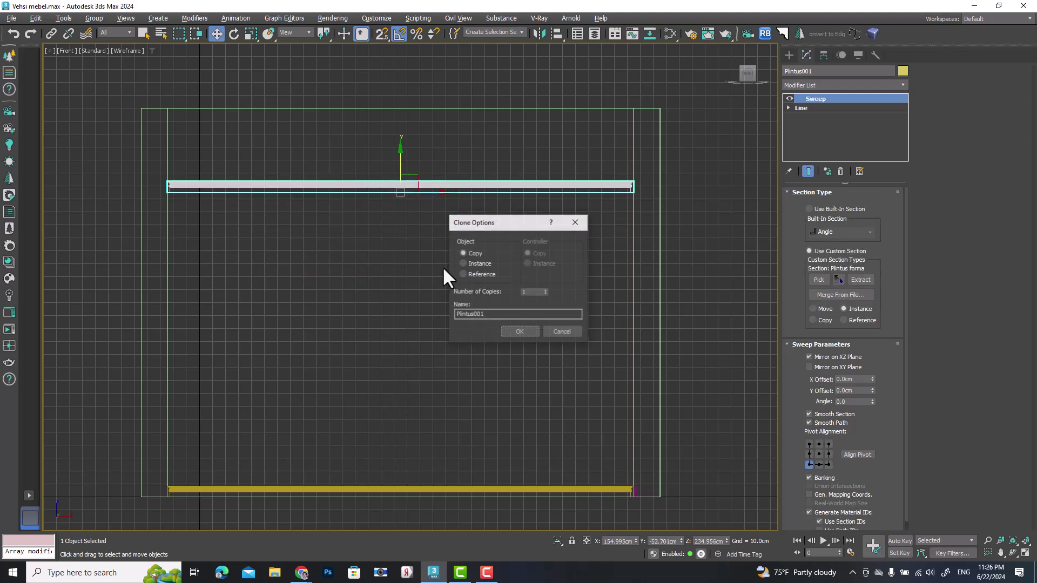
{"action": "left_click", "coordinate": [519, 332]}
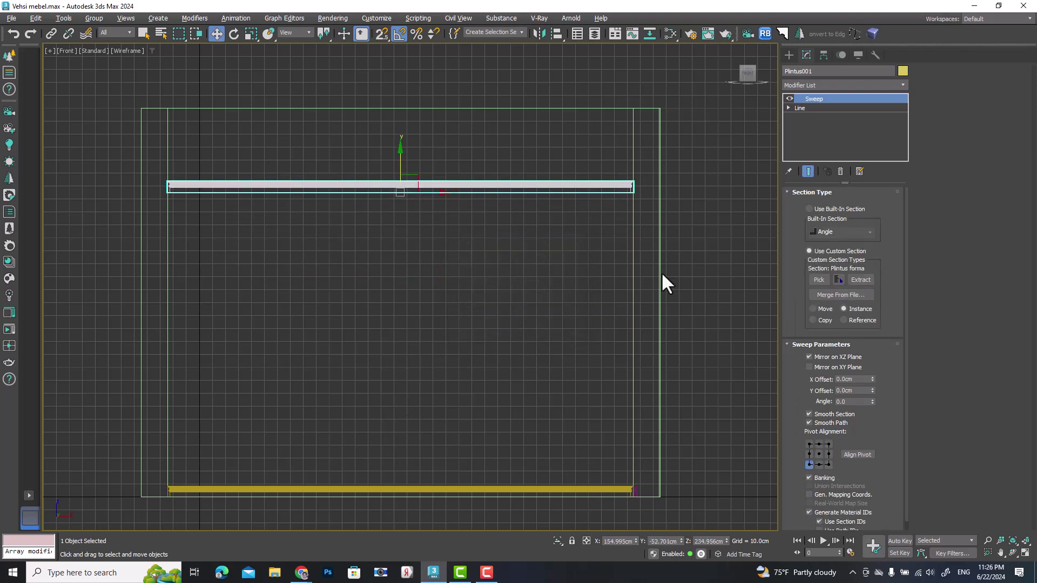
Remove the Sweep modifier from the copied baseboard and move its path line up to the walls' top edge, about Z 300 cm.
{"action": "left_click", "coordinate": [840, 171]}
{"action": "middle_click_drag", "start_coordinate": [398, 185], "coordinate": [428, 241]}
{"action": "left_click_drag", "start_coordinate": [430, 215], "coordinate": [430, 145]}
{"action": "scroll", "coordinate": [430, 146], "scroll_direction": "up", "scroll_amount": 5}
{"action": "left_click_drag", "start_coordinate": [425, 197], "coordinate": [426, 111]}
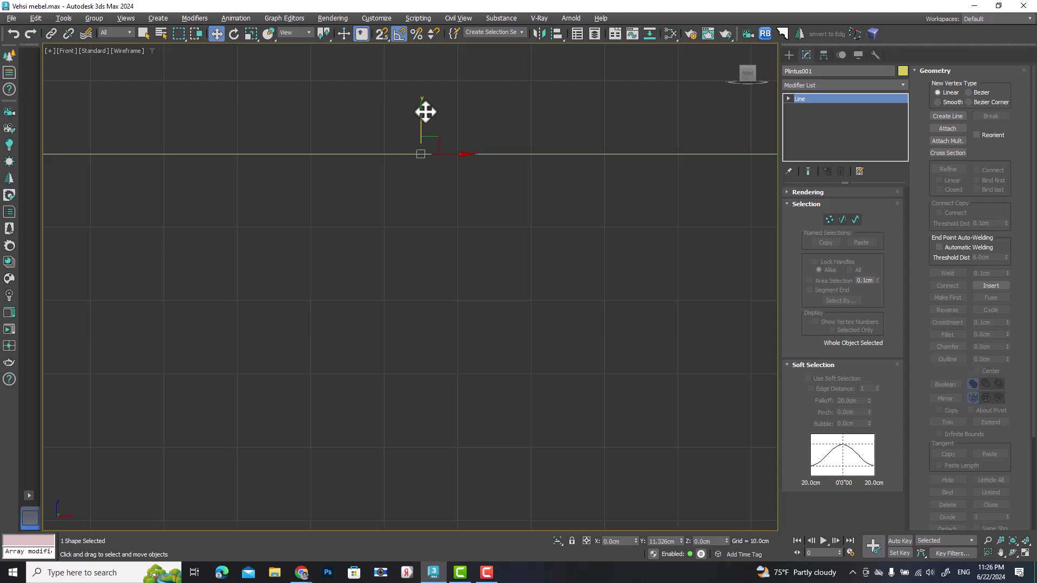
Rename the raised path spline as Tavan paduga and deselect it.
{"action": "scroll", "coordinate": [440, 210], "scroll_direction": "down", "scroll_amount": 3}
{"action": "middle_click_drag", "start_coordinate": [440, 210], "coordinate": [350, 241]}
{"action": "left_click_drag", "start_coordinate": [821, 71], "coordinate": [739, 69]}
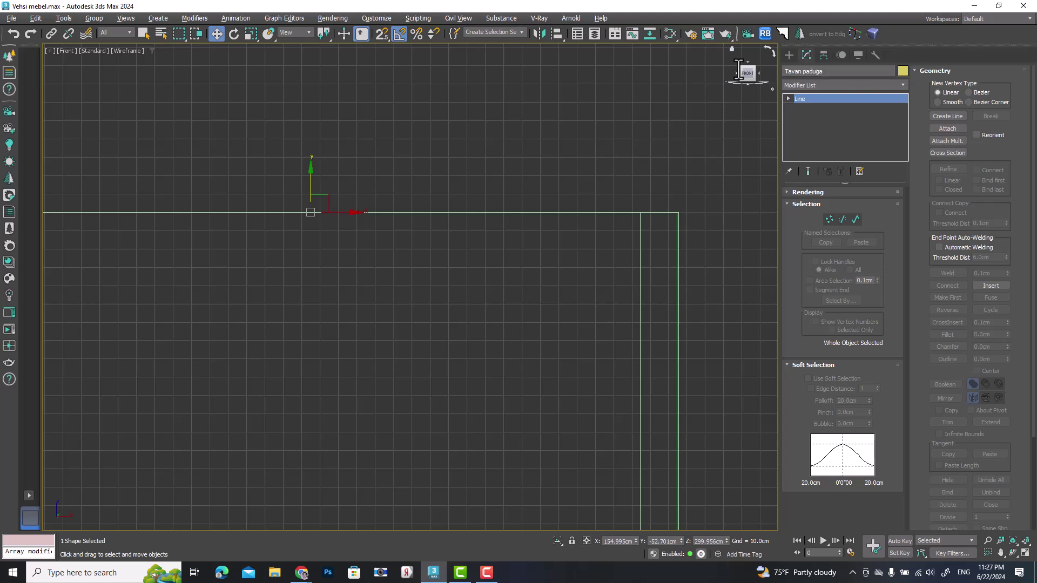
{"action": "left_click", "coordinate": [594, 162]}
Draw a box about 50 cm long, 46 cm wide and 114 cm high near the room's upper corner in the front view.
{"action": "middle_click_drag", "start_coordinate": [631, 231], "coordinate": [554, 225]}
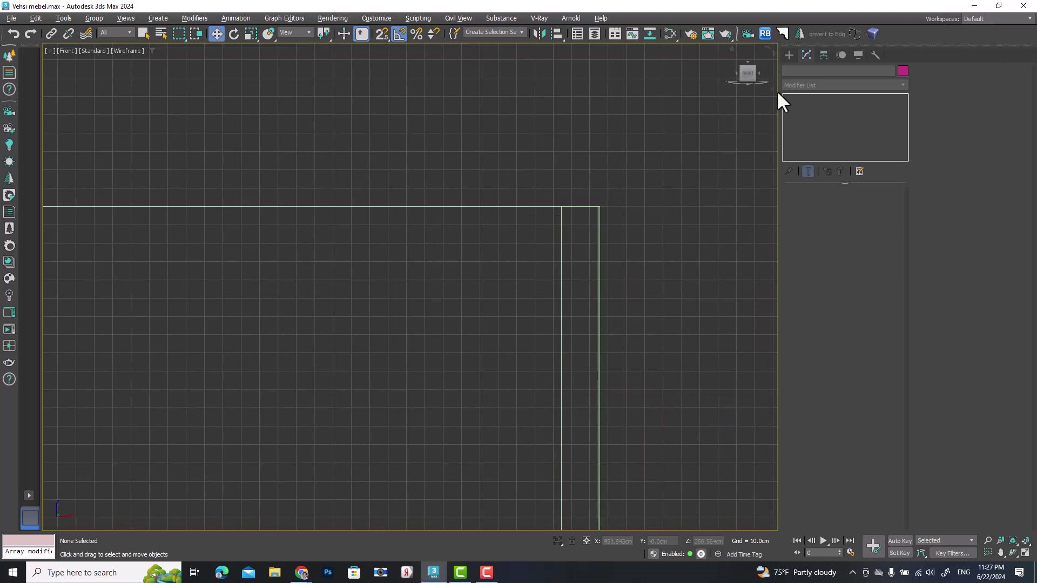
{"action": "left_click", "coordinate": [787, 54]}
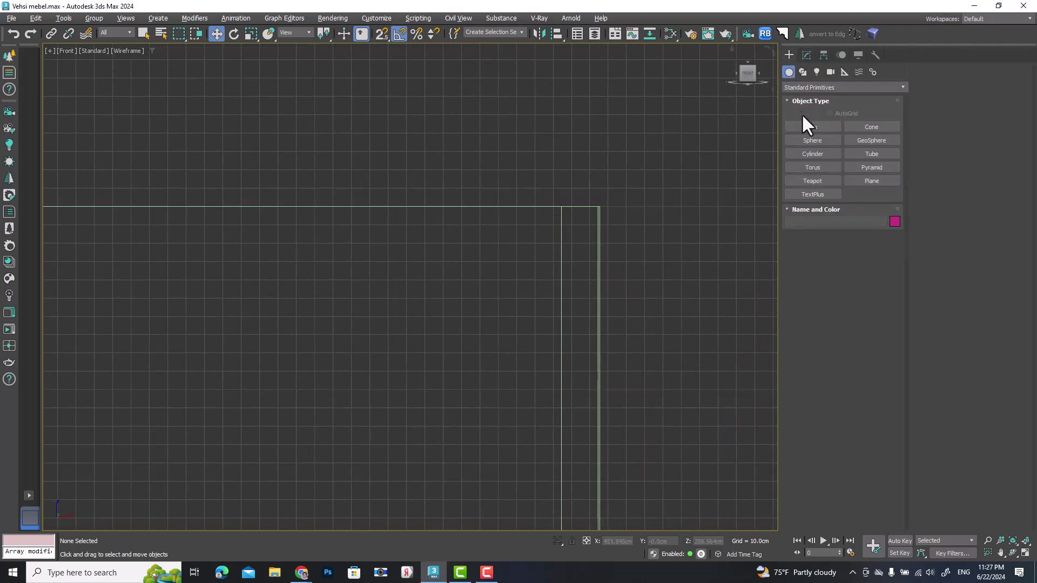
{"action": "left_click", "coordinate": [812, 127]}
{"action": "left_click_drag", "start_coordinate": [461, 240], "coordinate": [545, 332]}
{"action": "left_click", "coordinate": [360, 124]}
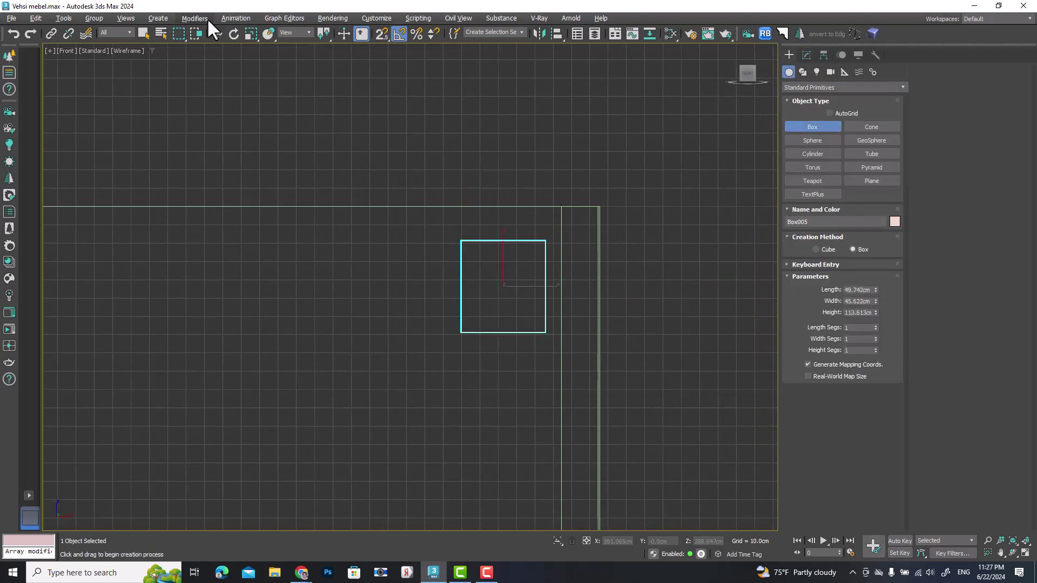
Set the box's length to 10 cm and its width to 13 cm.
{"action": "left_click", "coordinate": [216, 33]}
{"action": "scroll", "coordinate": [512, 270], "scroll_direction": "up", "scroll_amount": 3}
{"action": "left_click", "coordinate": [806, 56]}
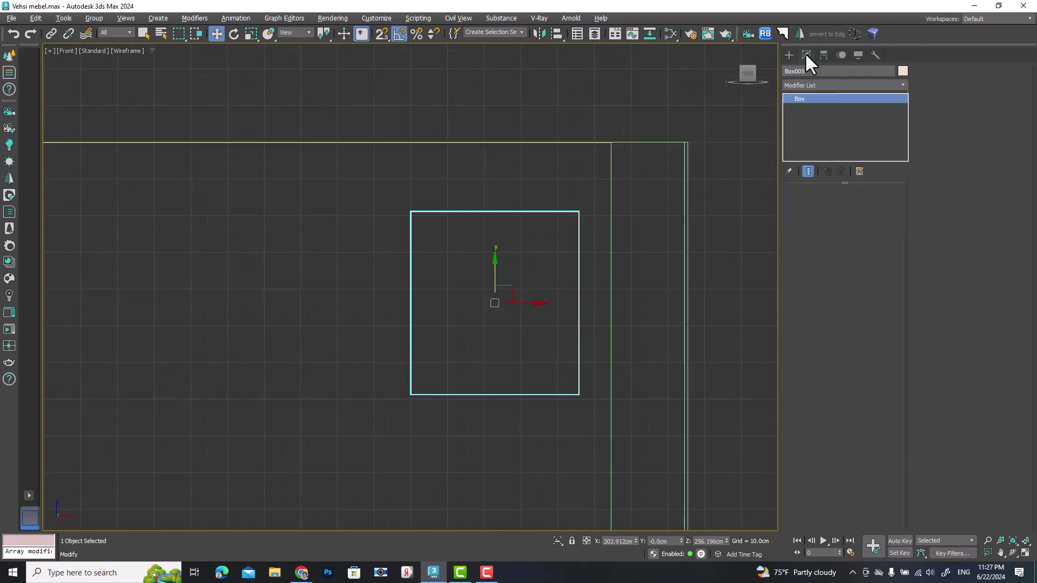
{"action": "left_click_drag", "start_coordinate": [876, 207], "coordinate": [871, 212]}
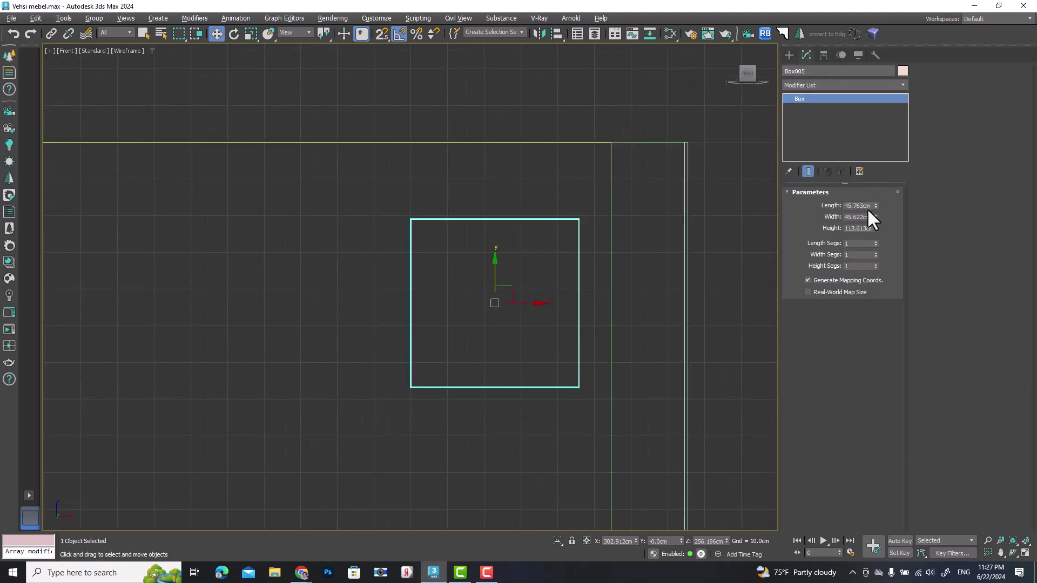
{"action": "type", "text": "0"}
{"action": "key", "text": "Return"}
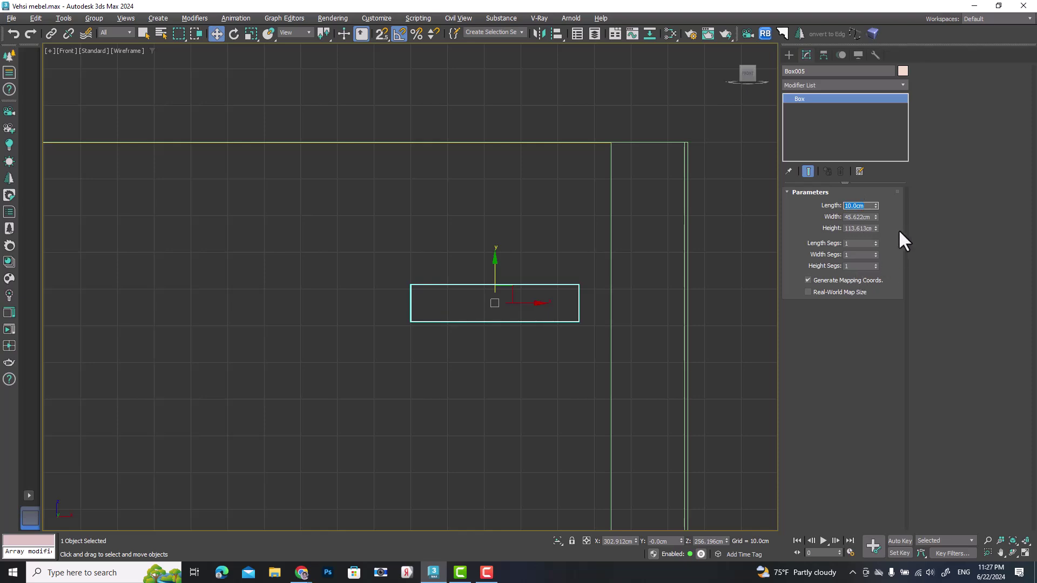
{"action": "left_click_drag", "start_coordinate": [875, 219], "coordinate": [875, 240]}
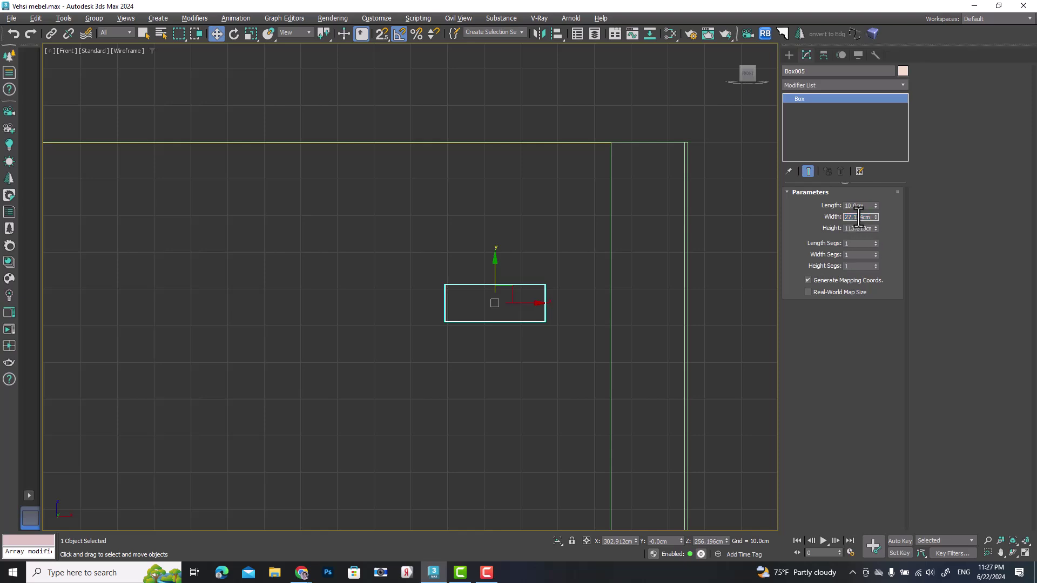
{"action": "type", "text": "13"}
{"action": "key", "text": "Return"}
Move the box with vertex snapping into the corner between the inner wall face and the walls' top edge.
{"action": "middle_click_drag", "start_coordinate": [519, 307], "coordinate": [460, 331]}
{"action": "left_click_drag", "start_coordinate": [461, 330], "coordinate": [540, 199]}
{"action": "scroll", "coordinate": [540, 200], "scroll_direction": "up", "scroll_amount": 6}
{"action": "left_click", "coordinate": [380, 33]}
{"action": "left_click_drag", "start_coordinate": [473, 259], "coordinate": [612, 144]}
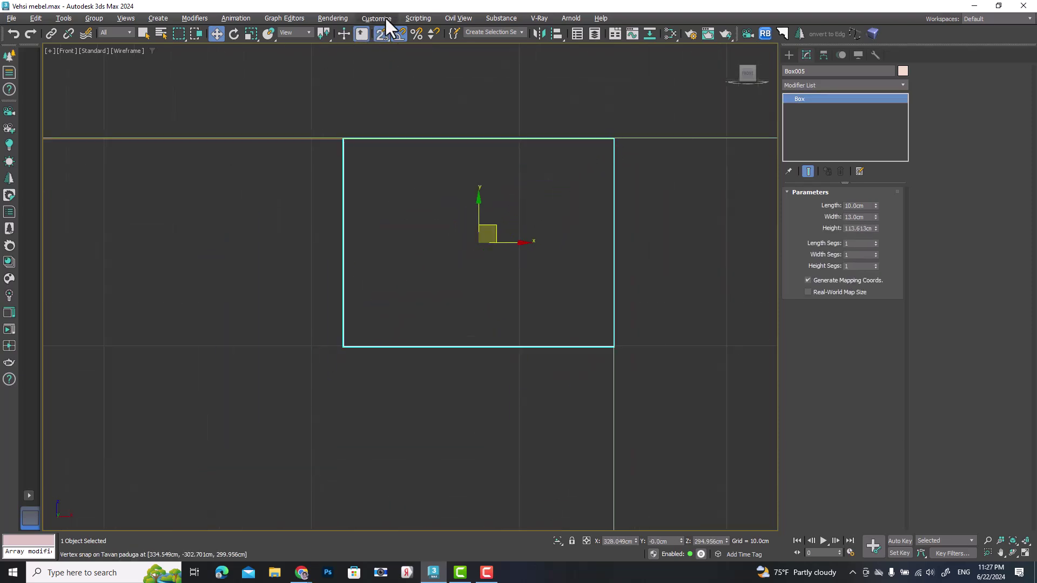
{"action": "left_click", "coordinate": [380, 34]}
{"action": "left_click", "coordinate": [482, 88]}
Start a Line spline at the box's top-left corner, with a short vertical edge and a large convex curve as the cornice profile.
{"action": "scroll", "coordinate": [547, 184], "scroll_direction": "down", "scroll_amount": 6}
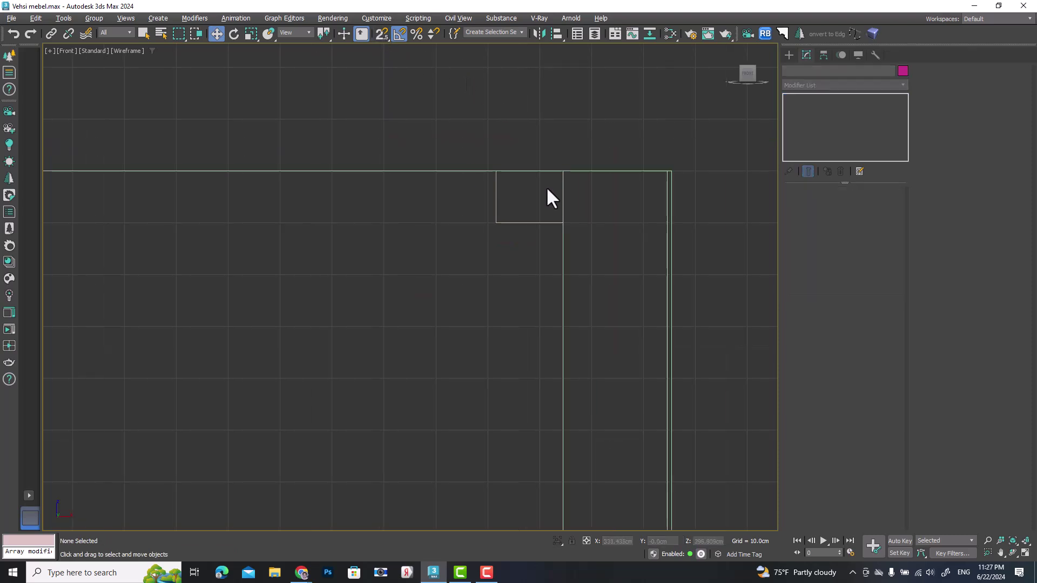
{"action": "scroll", "coordinate": [547, 237], "scroll_direction": "down", "scroll_amount": 5}
{"action": "middle_click_drag", "start_coordinate": [547, 236], "coordinate": [634, 224]}
{"action": "scroll", "coordinate": [635, 226], "scroll_direction": "down", "scroll_amount": 1}
{"action": "scroll", "coordinate": [634, 225], "scroll_direction": "up", "scroll_amount": 10}
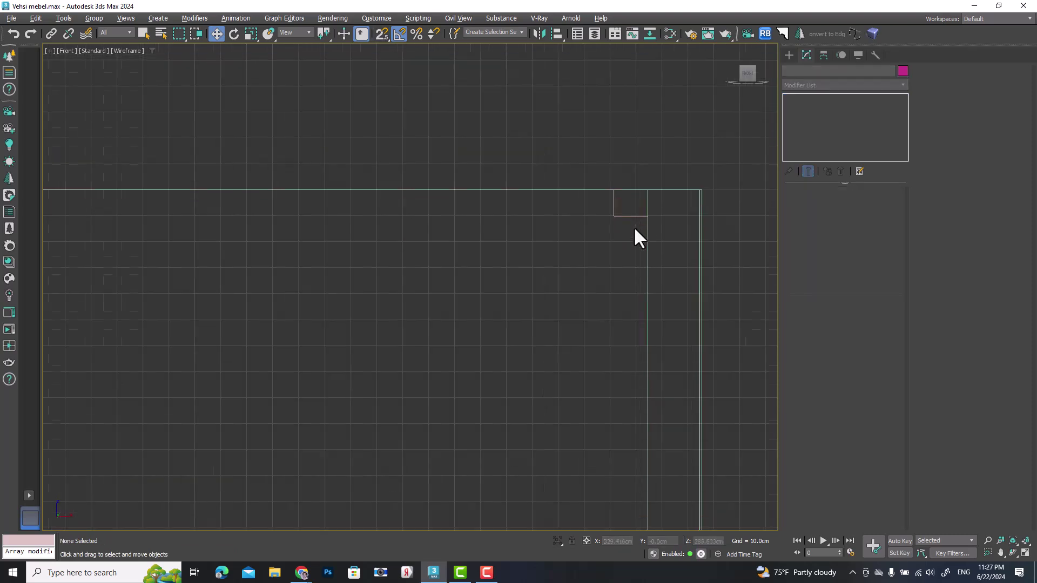
{"action": "left_click", "coordinate": [789, 54]}
{"action": "left_click", "coordinate": [802, 71]}
{"action": "left_click", "coordinate": [812, 140]}
{"action": "middle_click_drag", "start_coordinate": [583, 240], "coordinate": [603, 178]}
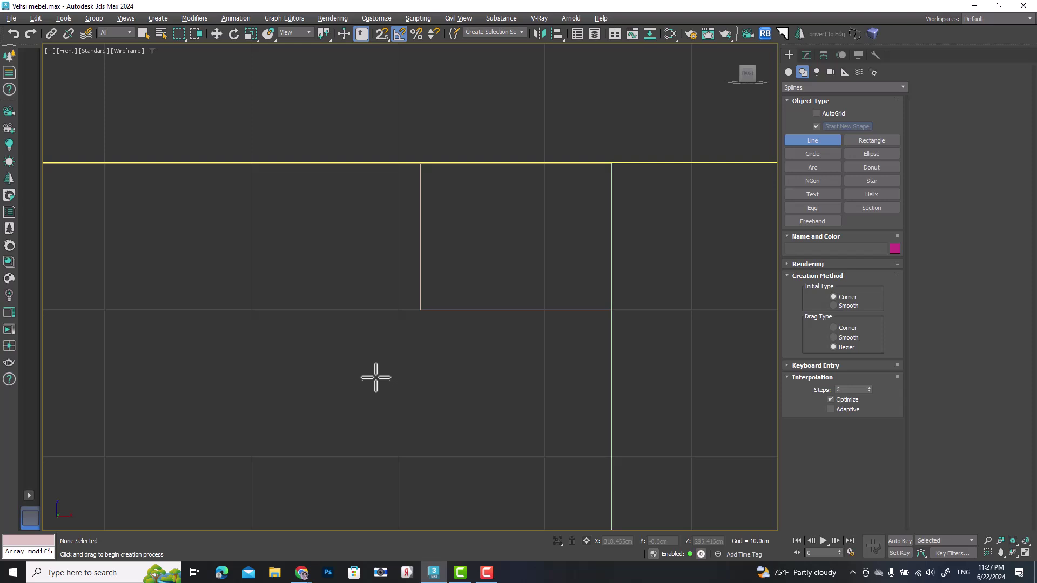
{"action": "scroll", "coordinate": [465, 234], "scroll_direction": "up", "scroll_amount": 2}
{"action": "middle_click_drag", "start_coordinate": [465, 234], "coordinate": [444, 249]}
{"action": "scroll", "coordinate": [396, 185], "scroll_direction": "up", "scroll_amount": 2}
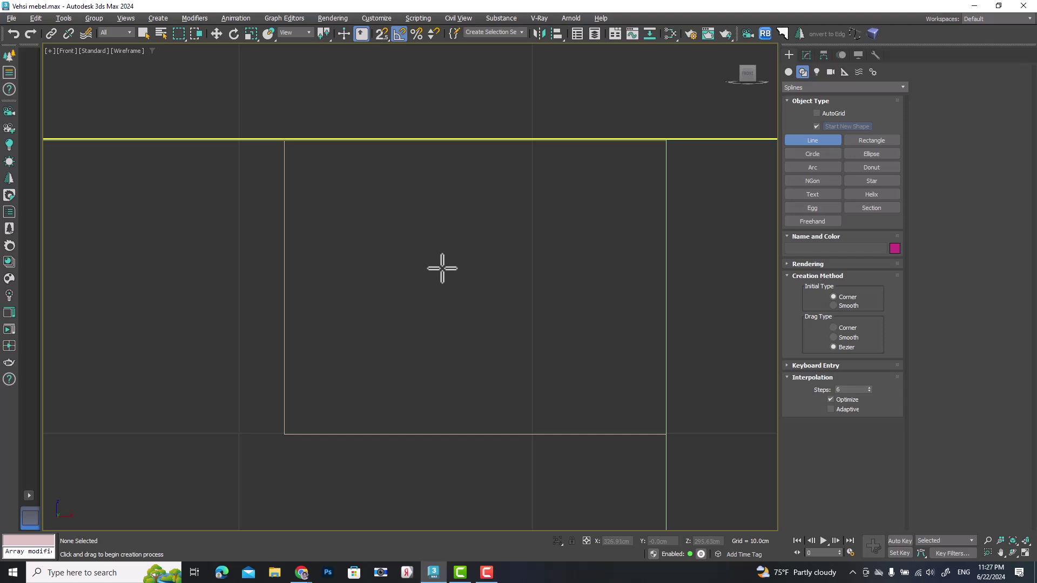
{"action": "left_click", "coordinate": [286, 140]}
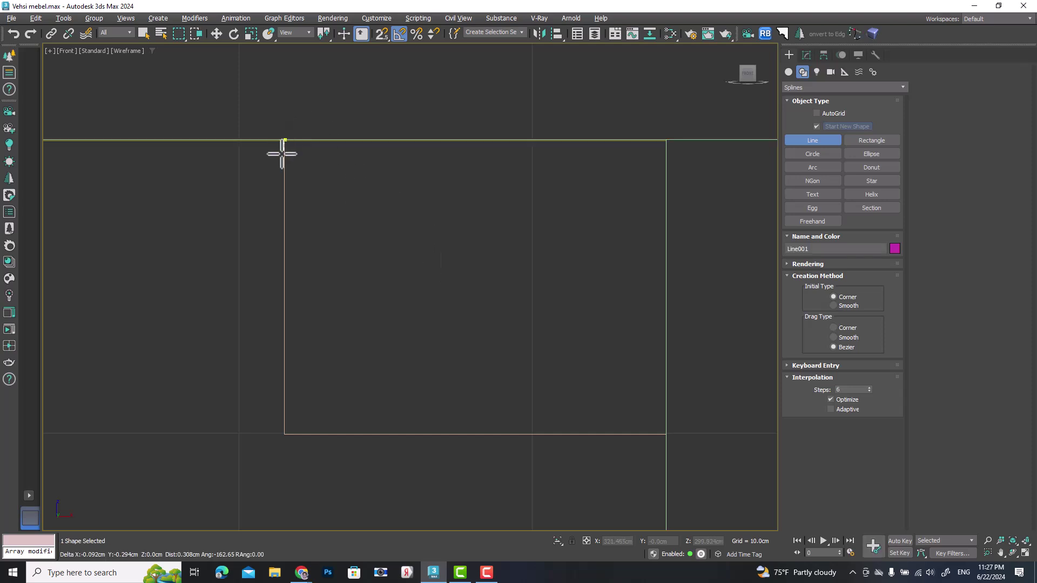
{"action": "left_click", "coordinate": [288, 196]}
{"action": "left_click_drag", "start_coordinate": [366, 222], "coordinate": [374, 297]}
{"action": "left_click", "coordinate": [375, 298]}
Continue the cornice profile with two small steps, a convex curve, a flat ledge and a concave curve to the box's bottom-right corner.
{"action": "left_click", "coordinate": [432, 298]}
{"action": "left_click", "coordinate": [433, 317]}
{"action": "left_click", "coordinate": [451, 317]}
{"action": "left_click", "coordinate": [450, 340]}
{"action": "left_click_drag", "start_coordinate": [511, 348], "coordinate": [517, 389]}
{"action": "left_click", "coordinate": [512, 389]}
{"action": "left_click", "coordinate": [614, 390]}
{"action": "left_click_drag", "start_coordinate": [630, 423], "coordinate": [666, 434]}
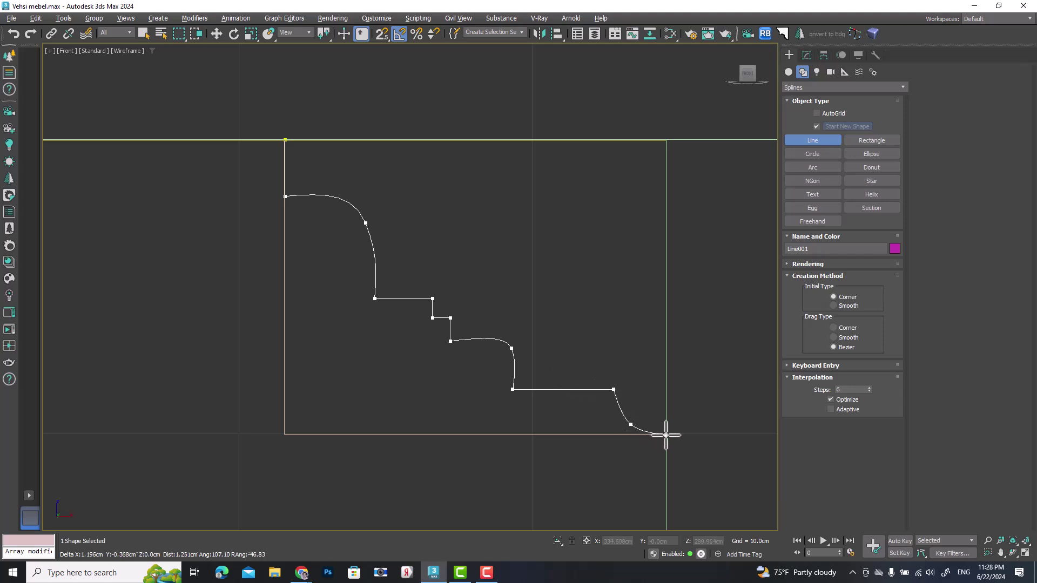
Complete the cornice profile up the wall face and back along the top edge, closing the spline.
{"action": "left_click", "coordinate": [666, 435]}
{"action": "left_click", "coordinate": [672, 140]}
{"action": "left_click", "coordinate": [287, 139]}
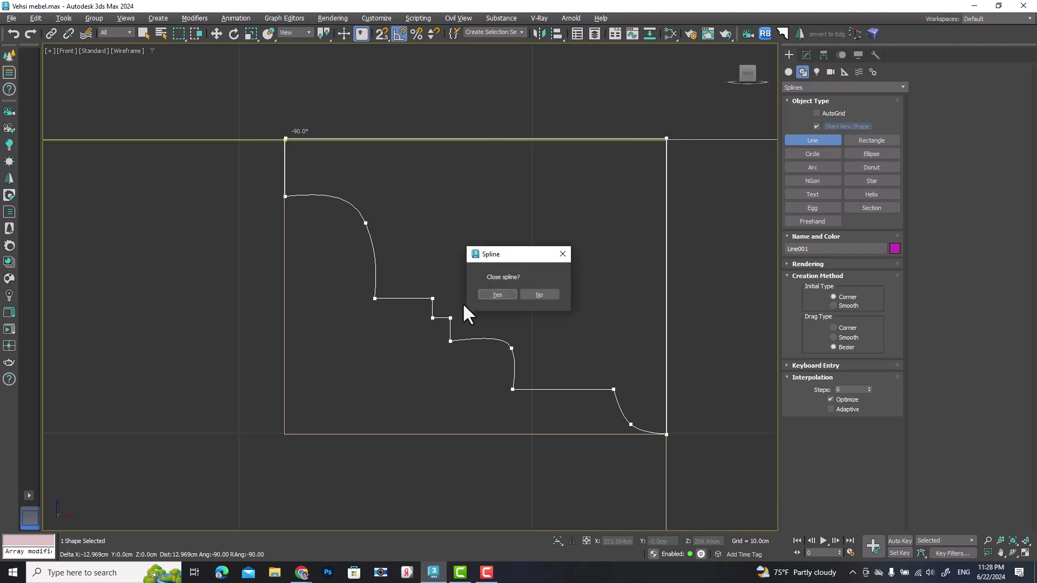
{"action": "left_click", "coordinate": [493, 293]}
Move the profile's top-right vertex vertically to bring it into line with the walls' top edge.
{"action": "key", "text": "w"}
{"action": "left_click", "coordinate": [807, 55]}
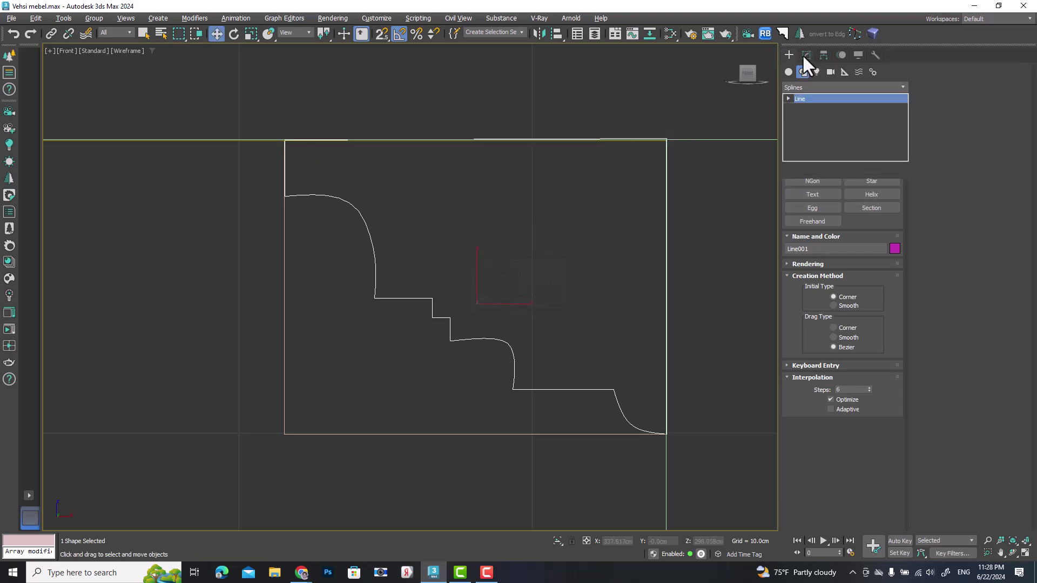
{"action": "left_click", "coordinate": [829, 220]}
{"action": "scroll", "coordinate": [670, 138], "scroll_direction": "up", "scroll_amount": 5}
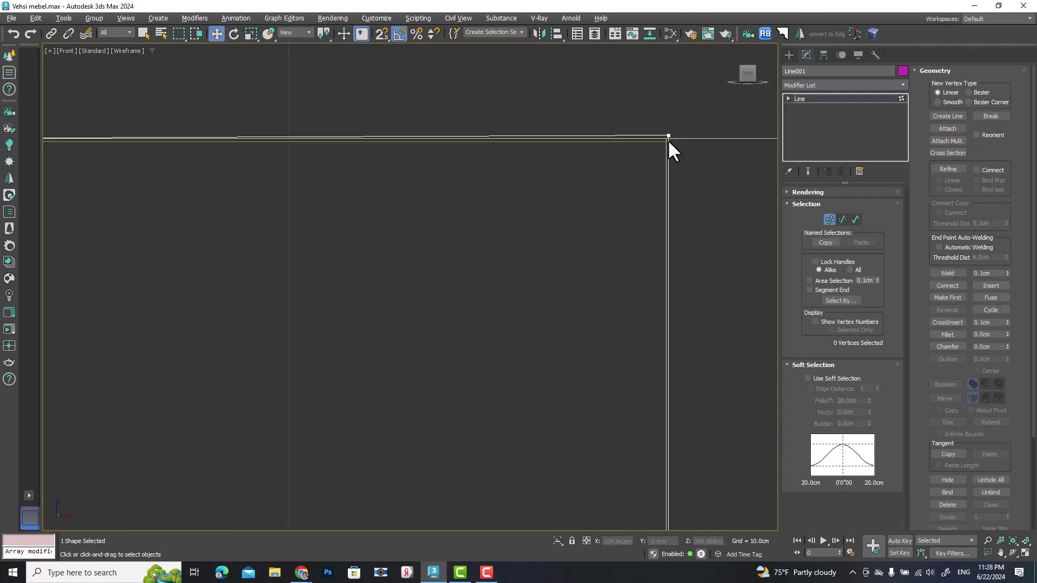
{"action": "left_click", "coordinate": [652, 122]}
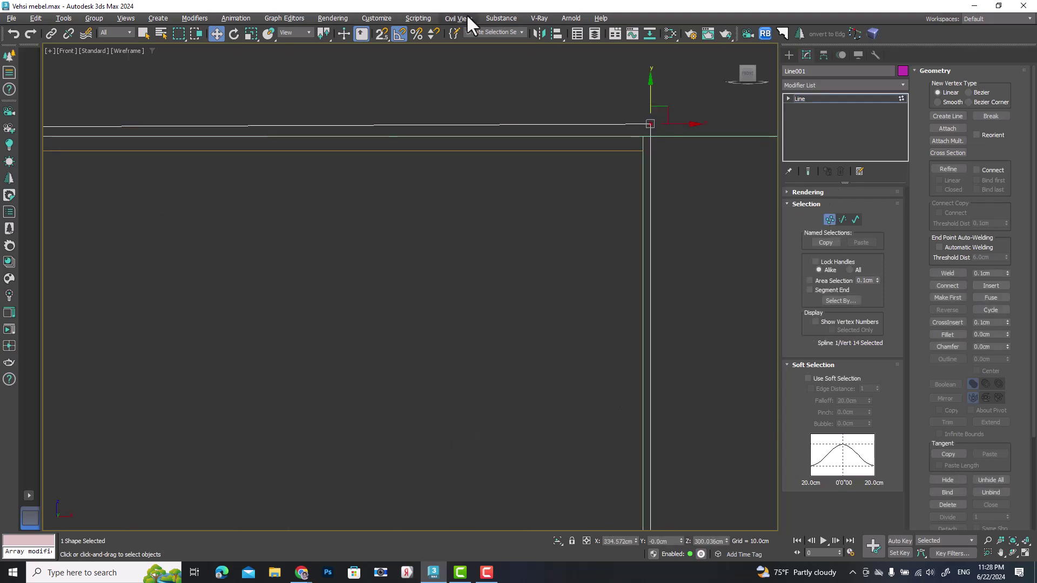
{"action": "left_click_drag", "start_coordinate": [653, 92], "coordinate": [650, 100]}
Raise the profile's top-left vertex about 0.036 cm toward the walls' top edge, and leave vertex editing.
{"action": "scroll", "coordinate": [621, 174], "scroll_direction": "down", "scroll_amount": 4}
{"action": "middle_click_drag", "start_coordinate": [327, 188], "coordinate": [427, 235]}
{"action": "scroll", "coordinate": [544, 151], "scroll_direction": "up", "scroll_amount": 4}
{"action": "left_click", "coordinate": [365, 200]}
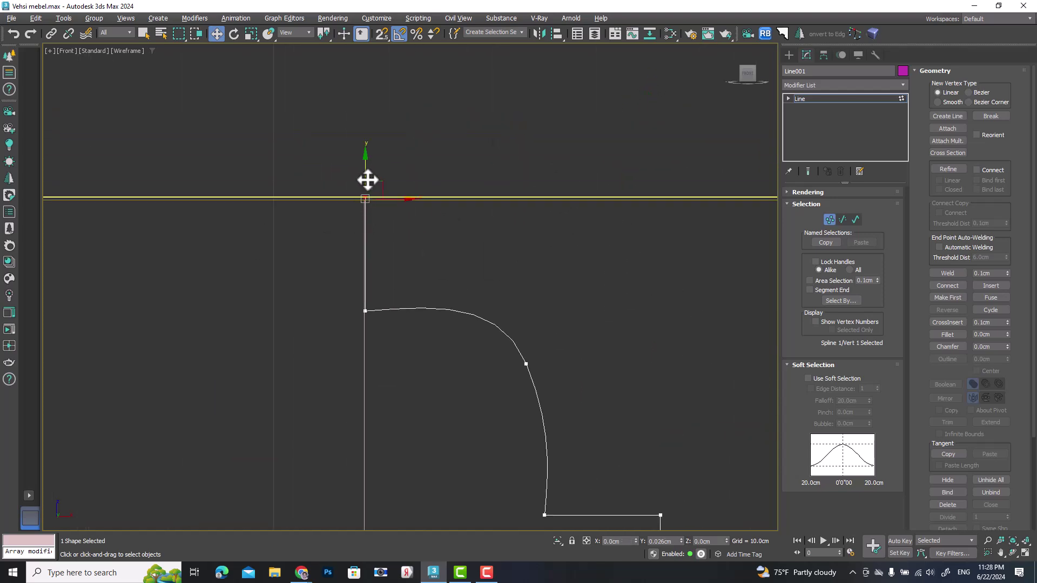
{"action": "scroll", "coordinate": [393, 225], "scroll_direction": "down", "scroll_amount": 5}
{"action": "middle_click_drag", "start_coordinate": [394, 225], "coordinate": [462, 249]}
{"action": "left_click", "coordinate": [832, 219]}
Delete the 10 by 13 cm guide box surrounding the cornice profile.
{"action": "left_click", "coordinate": [490, 286]}
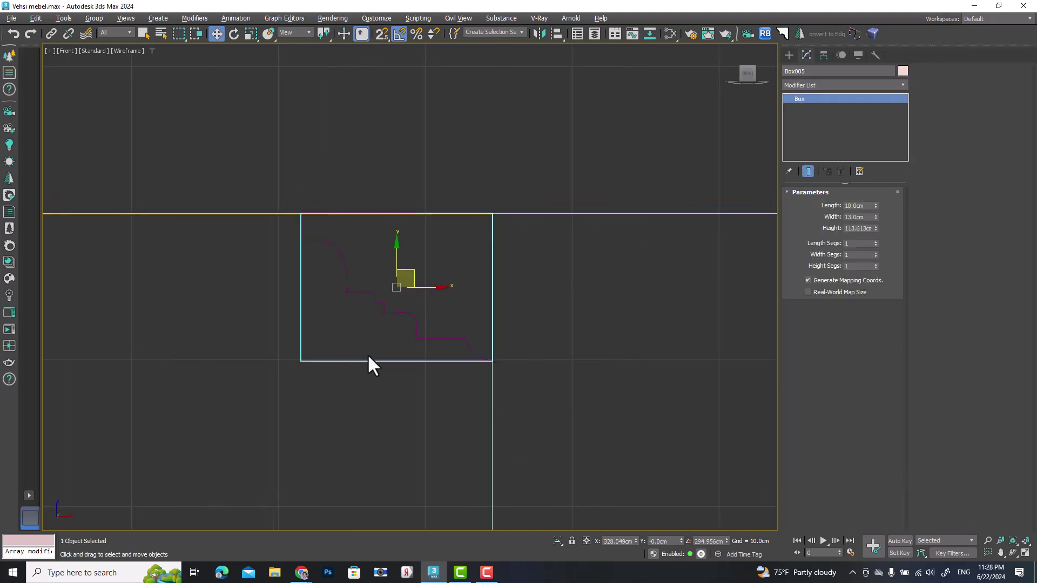
{"action": "left_click", "coordinate": [374, 351]}
Change the cornice profile spline's object color to pale cream and select the spline again.
{"action": "left_click", "coordinate": [346, 278]}
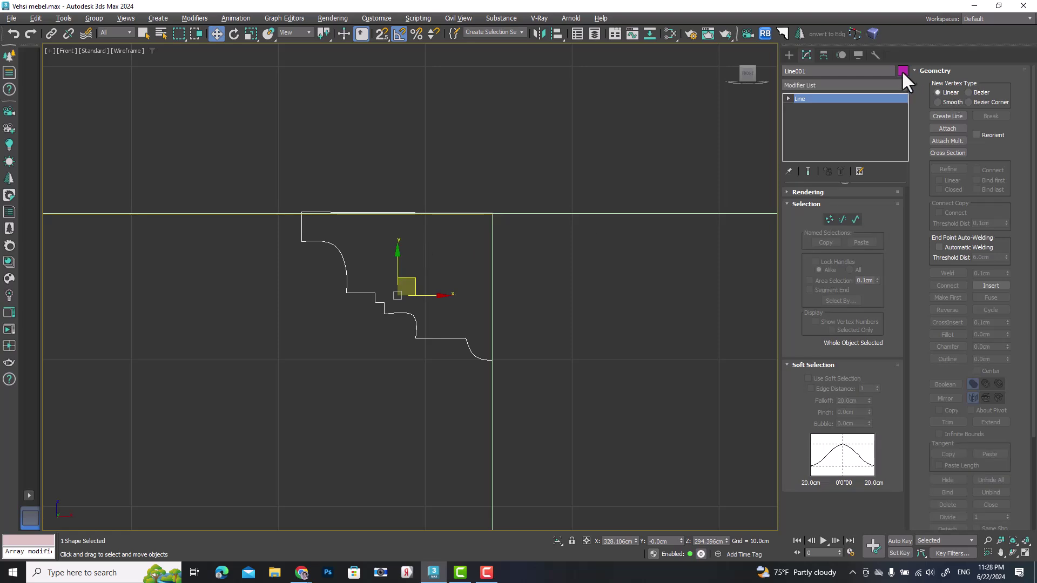
{"action": "left_click", "coordinate": [903, 71]}
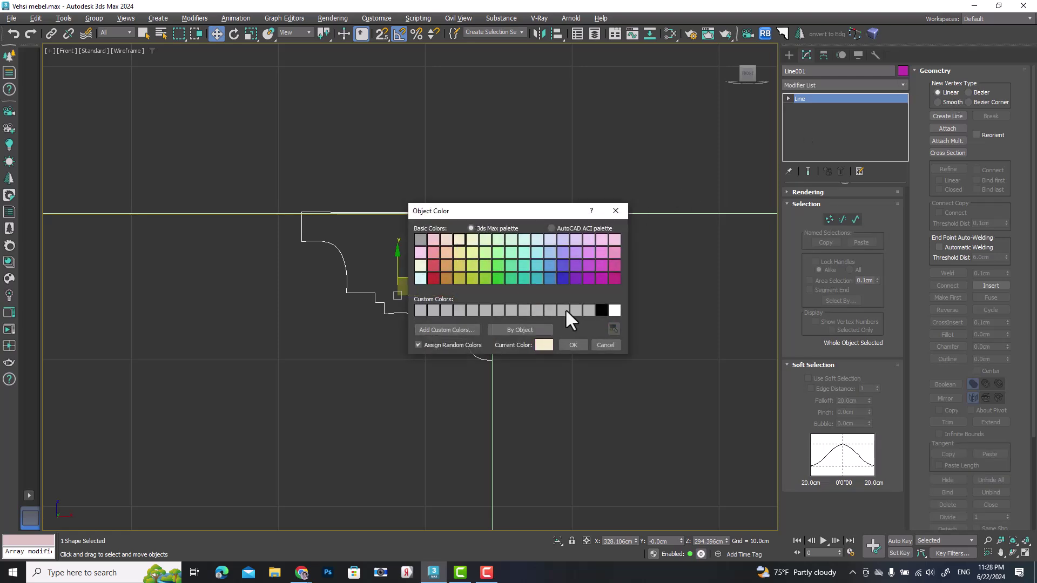
{"action": "left_click", "coordinate": [573, 345]}
{"action": "left_click", "coordinate": [495, 155]}
{"action": "middle_click_drag", "start_coordinate": [358, 301], "coordinate": [455, 305]}
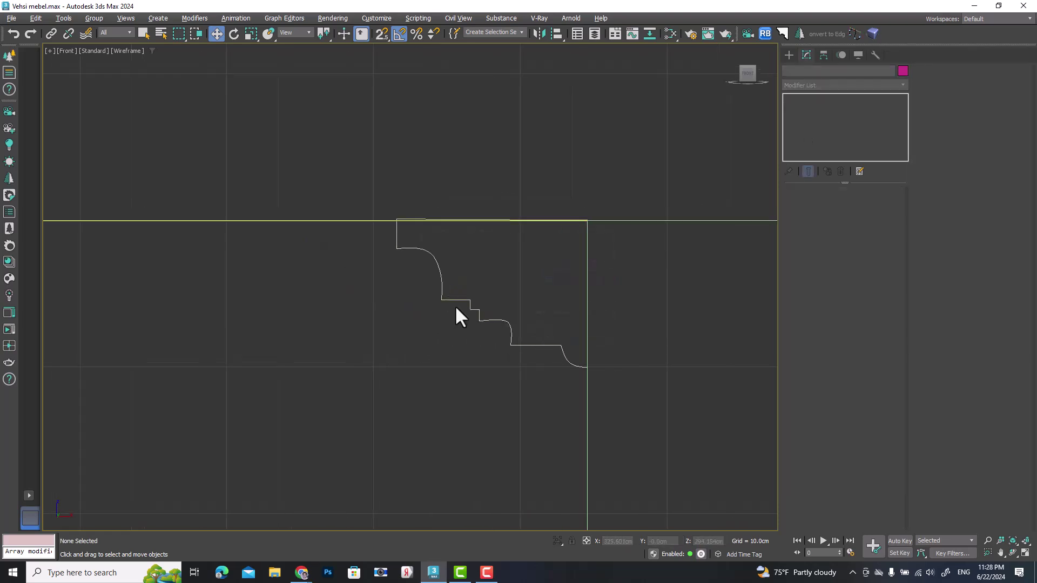
{"action": "left_click", "coordinate": [458, 298]}
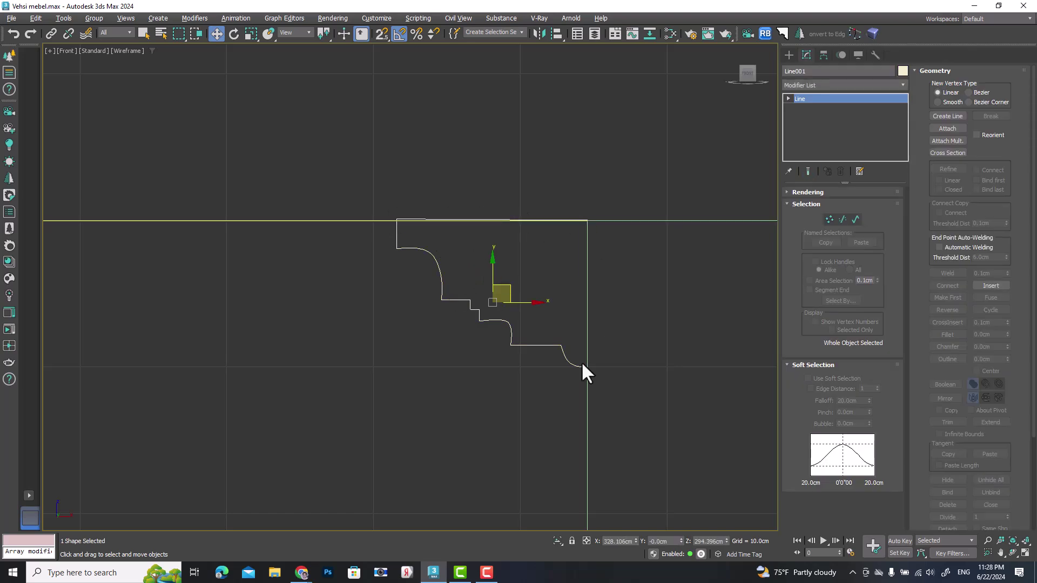
Select the Tavan paduga path spline from the scene object list.
{"action": "middle_click_drag", "start_coordinate": [582, 353], "coordinate": [570, 359]}
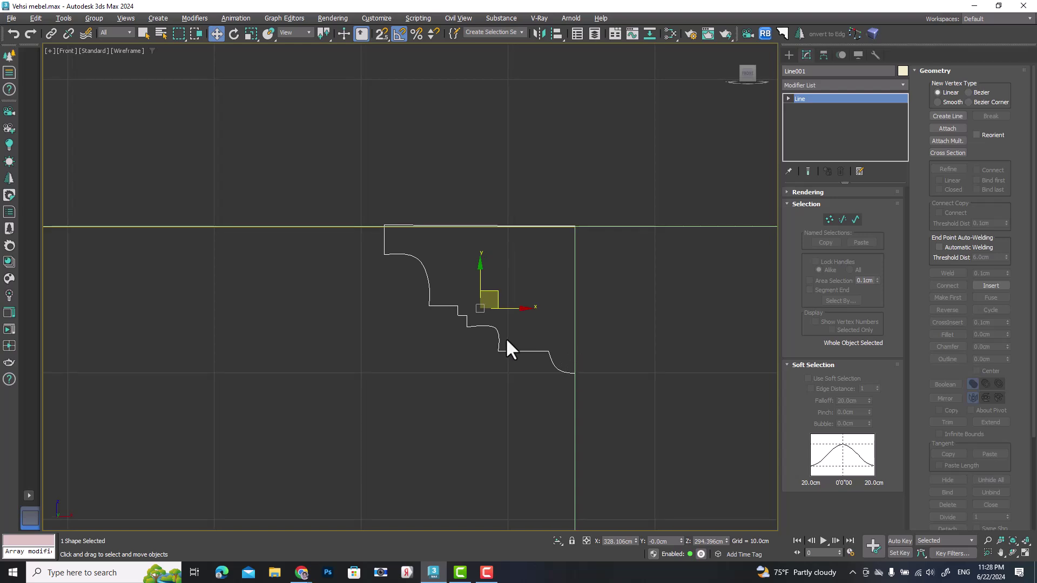
{"action": "scroll", "coordinate": [532, 322], "scroll_direction": "down", "scroll_amount": 3}
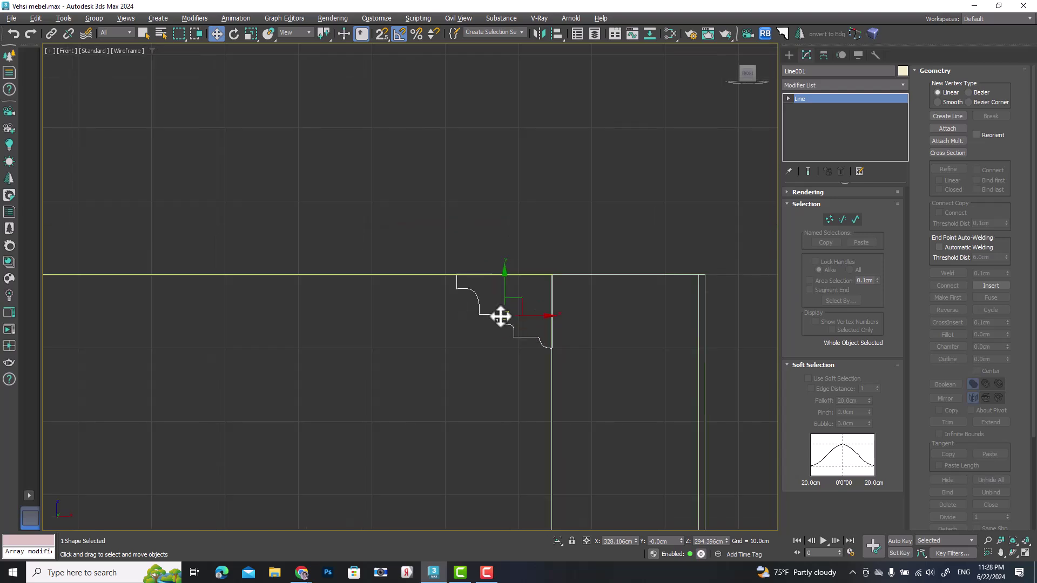
{"action": "left_click", "coordinate": [161, 33]}
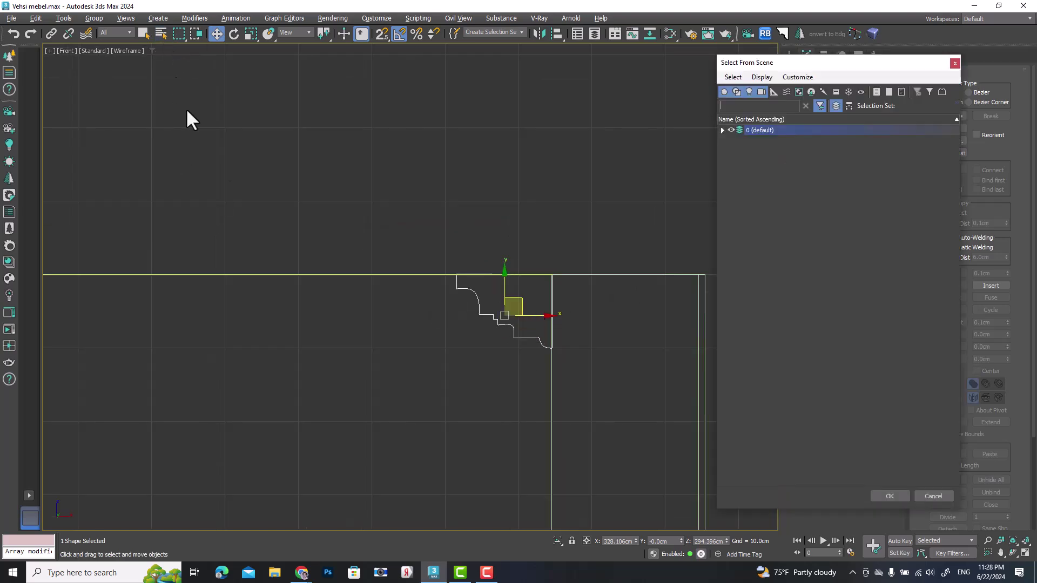
{"action": "left_click", "coordinate": [722, 130]}
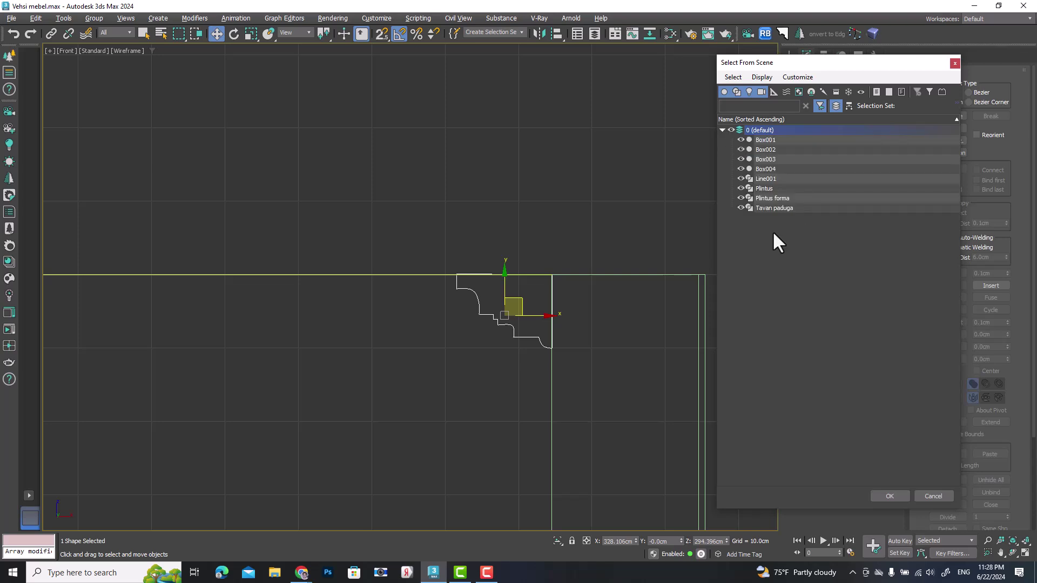
{"action": "left_click", "coordinate": [773, 208]}
{"action": "left_click", "coordinate": [889, 496]}
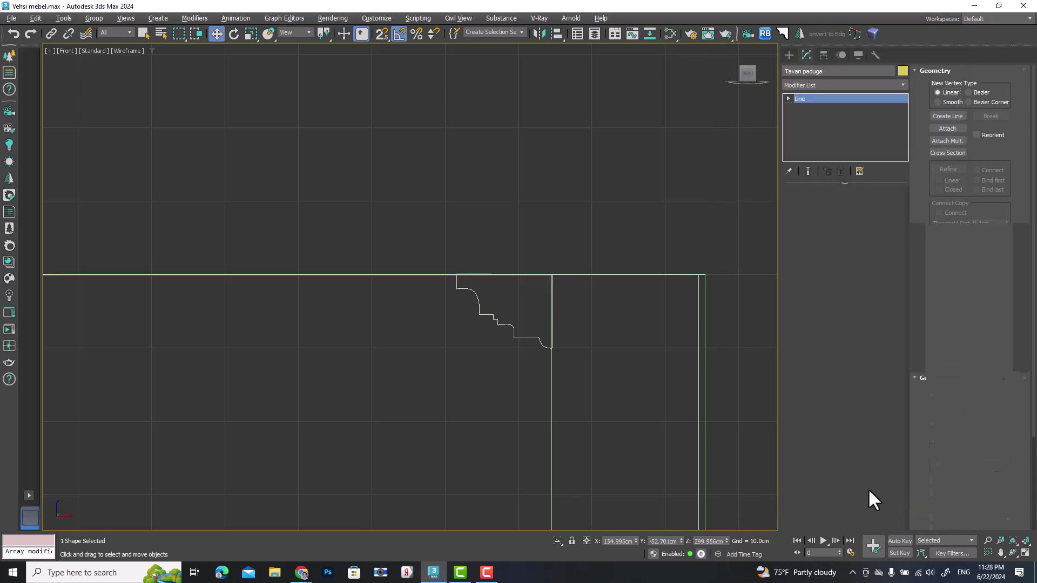
Add a Sweep modifier to the Tavan paduga spline and use the cornice profile as its custom section.
{"action": "left_click", "coordinate": [811, 85]}
{"action": "type", "text": "sw"}
{"action": "left_click", "coordinate": [809, 109]}
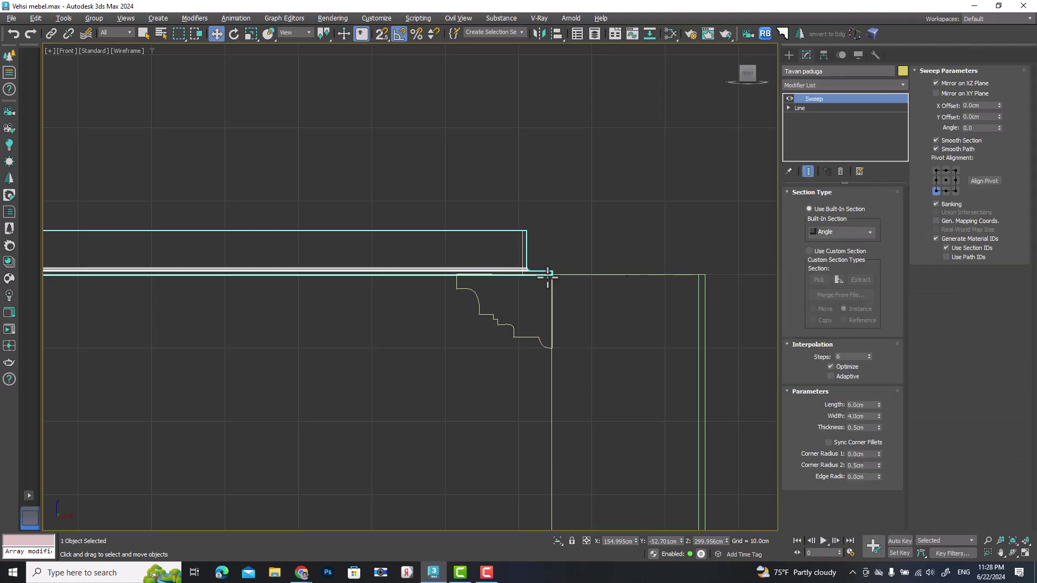
{"action": "left_click", "coordinate": [808, 251]}
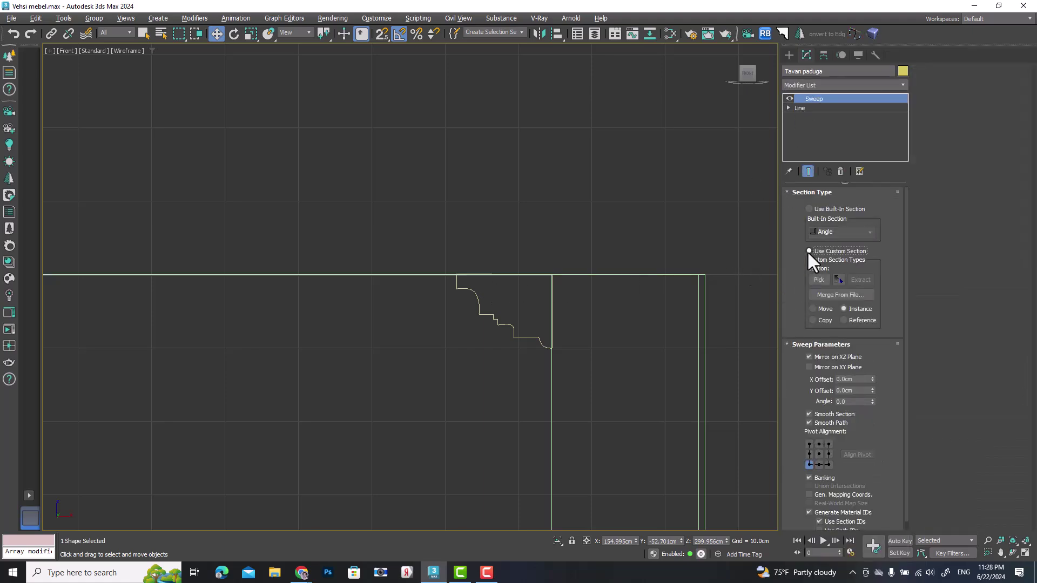
{"action": "left_click", "coordinate": [819, 279]}
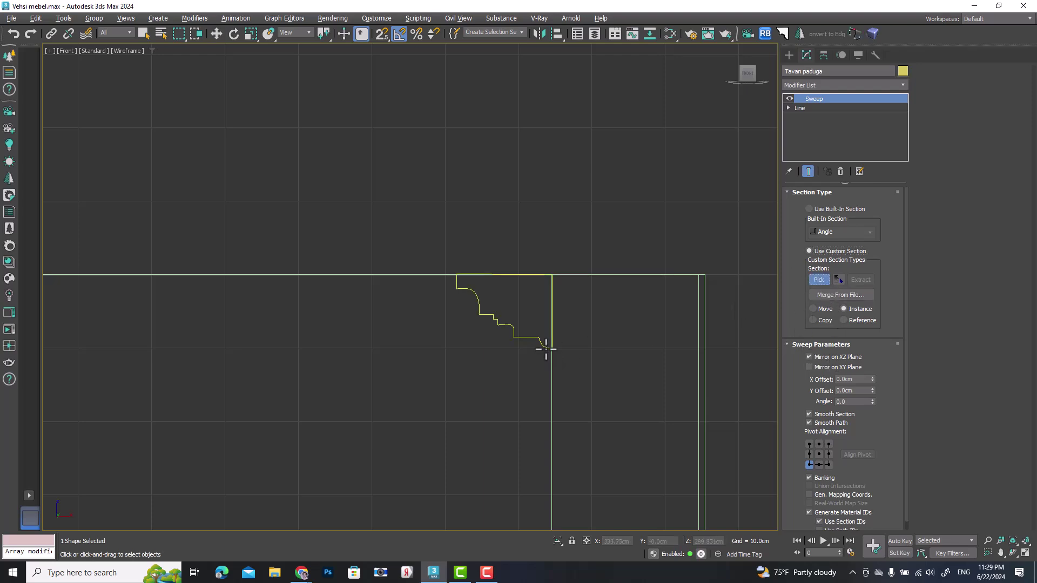
{"action": "left_click", "coordinate": [530, 339]}
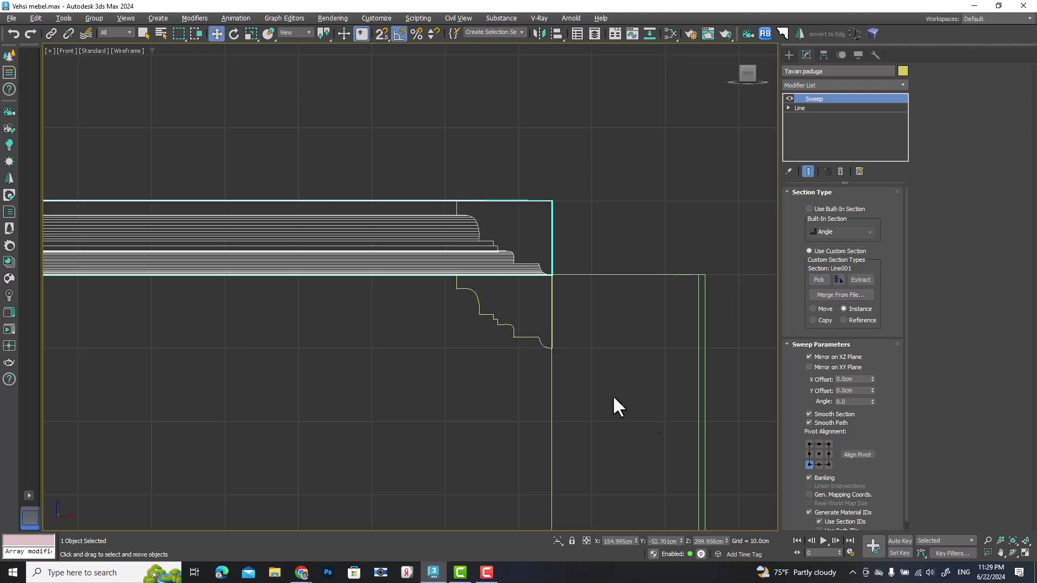
Set the sweep's pivot alignment to the top-left point so the cornice fits inside the wall corner below the top edge.
{"action": "left_click", "coordinate": [829, 443]}
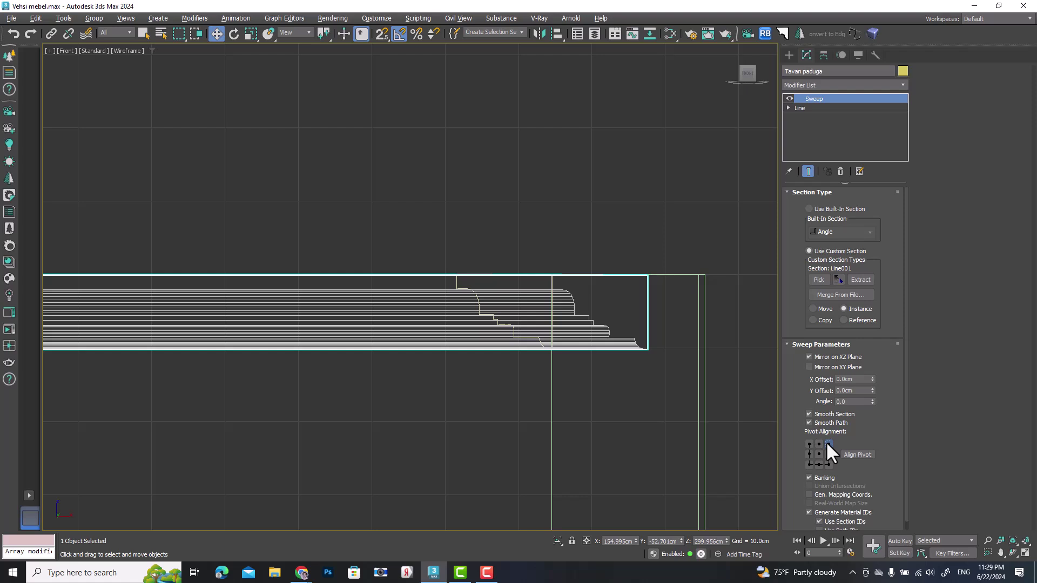
{"action": "left_click", "coordinate": [819, 444]}
{"action": "left_click", "coordinate": [809, 444]}
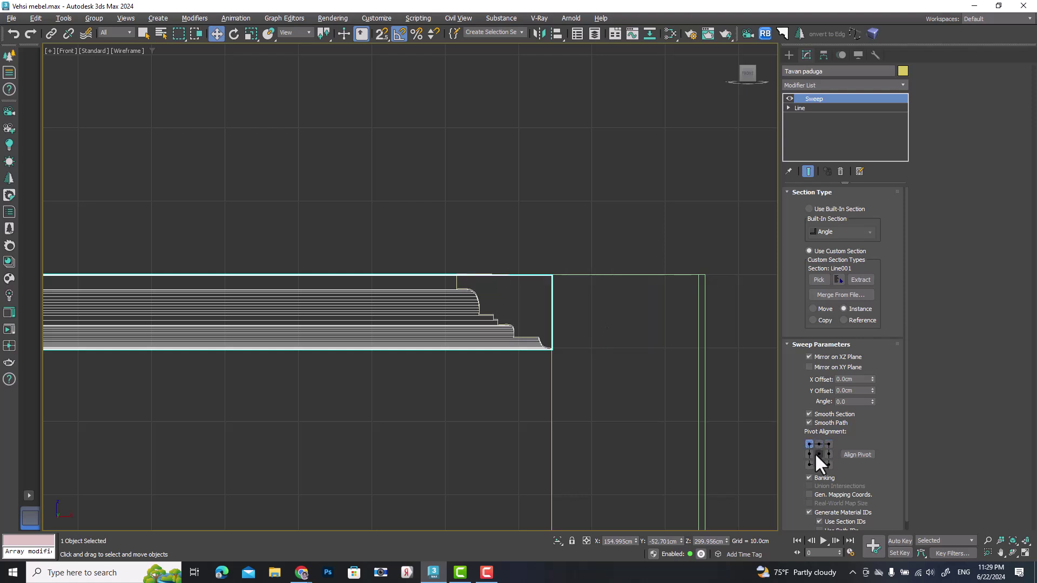
{"action": "left_click", "coordinate": [819, 453]}
{"action": "left_click", "coordinate": [829, 454]}
{"action": "left_click", "coordinate": [829, 464]}
{"action": "left_click", "coordinate": [809, 464]}
{"action": "left_click", "coordinate": [819, 453]}
{"action": "left_click", "coordinate": [809, 464]}
{"action": "left_click", "coordinate": [809, 444]}
{"action": "scroll", "coordinate": [468, 337], "scroll_direction": "up", "scroll_amount": 3}
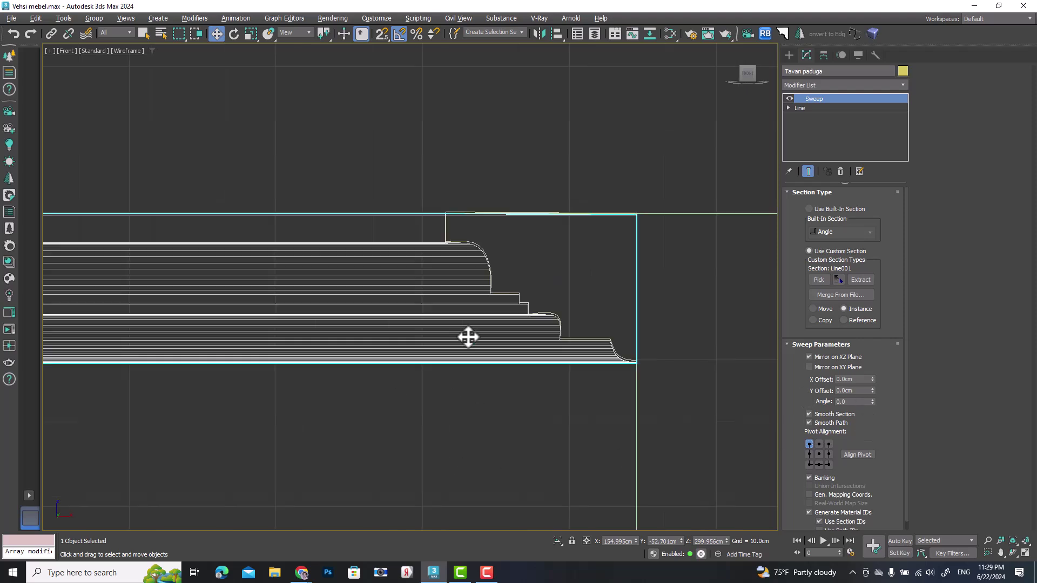
Move the cornice profile spline horizontally to outside the room's wall, and select the swept cornice again.
{"action": "left_click", "coordinate": [513, 294]}
{"action": "scroll", "coordinate": [514, 294], "scroll_direction": "down", "scroll_amount": 4}
{"action": "middle_click_drag", "start_coordinate": [514, 294], "coordinate": [453, 363]}
{"action": "left_click_drag", "start_coordinate": [412, 313], "coordinate": [599, 317]}
{"action": "left_click", "coordinate": [357, 362]}
{"action": "middle_click_drag", "start_coordinate": [358, 362], "coordinate": [375, 317]}
{"action": "left_click", "coordinate": [416, 308]}
Examine the swept cornice along the walls and at the room's corner in the perspective view.
{"action": "key", "text": "alt+w"}
{"action": "key", "text": "alt+w"}
{"action": "scroll", "coordinate": [529, 372], "scroll_direction": "down", "scroll_amount": 3}
{"action": "scroll", "coordinate": [530, 370], "scroll_direction": "up", "scroll_amount": 5}
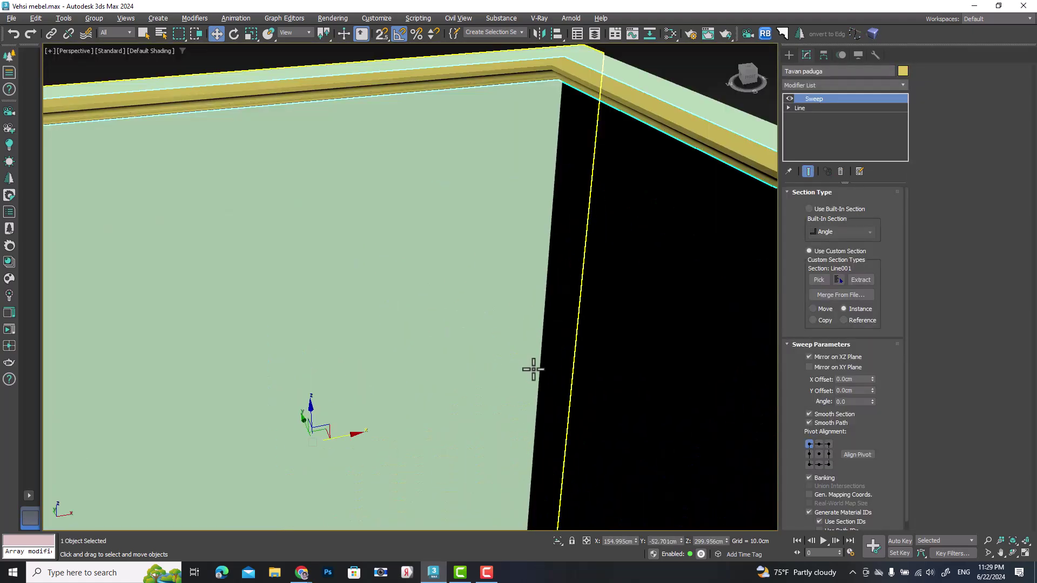
{"action": "scroll", "coordinate": [530, 336], "scroll_direction": "down", "scroll_amount": 2}
{"action": "middle_click_drag", "start_coordinate": [530, 335], "coordinate": [533, 197]}
{"action": "scroll", "coordinate": [533, 197], "scroll_direction": "up", "scroll_amount": 4}
{"action": "middle_click_drag", "start_coordinate": [530, 291], "coordinate": [534, 289]}
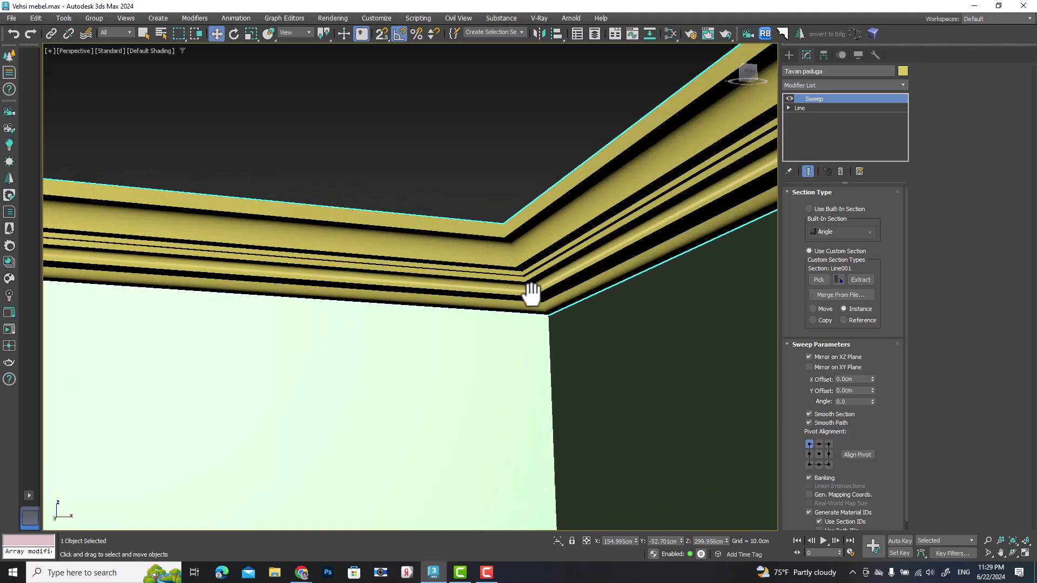
{"action": "scroll", "coordinate": [533, 324], "scroll_direction": "down", "scroll_amount": 2}
{"action": "middle_click_drag", "start_coordinate": [533, 324], "coordinate": [451, 289]}
{"action": "scroll", "coordinate": [501, 308], "scroll_direction": "down", "scroll_amount": 1}
{"action": "scroll", "coordinate": [539, 326], "scroll_direction": "up", "scroll_amount": 6}
{"action": "scroll", "coordinate": [539, 325], "scroll_direction": "down", "scroll_amount": 5}
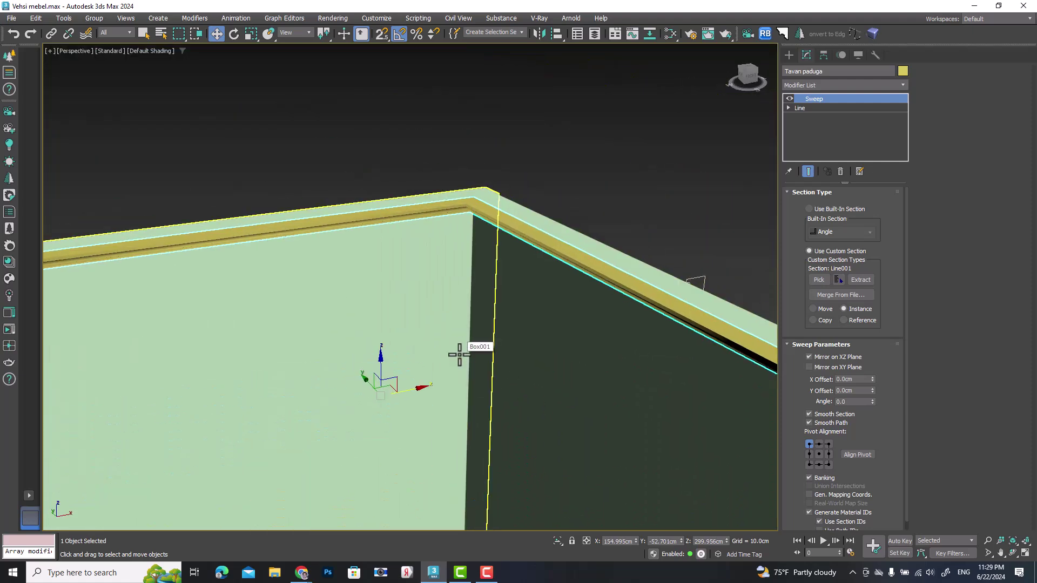
{"action": "middle_click_drag", "start_coordinate": [459, 355], "coordinate": [456, 351]}
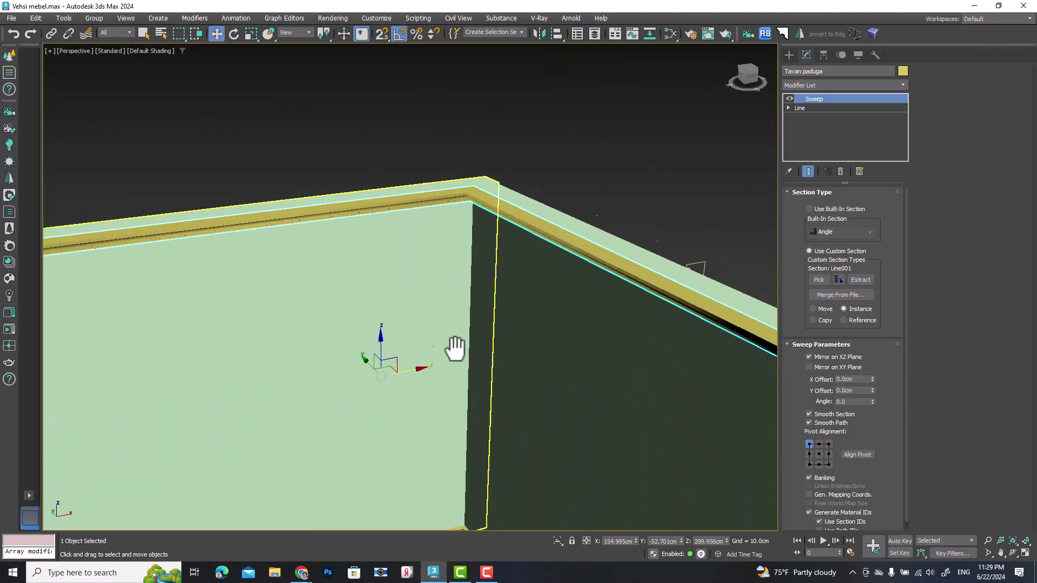
{"action": "scroll", "coordinate": [456, 340], "scroll_direction": "down", "scroll_amount": 3}
Lower the swept cornice by 5 cm with a relative vertical offset in the front view.
{"action": "key", "text": "alt+w"}
{"action": "key", "text": "alt+w"}
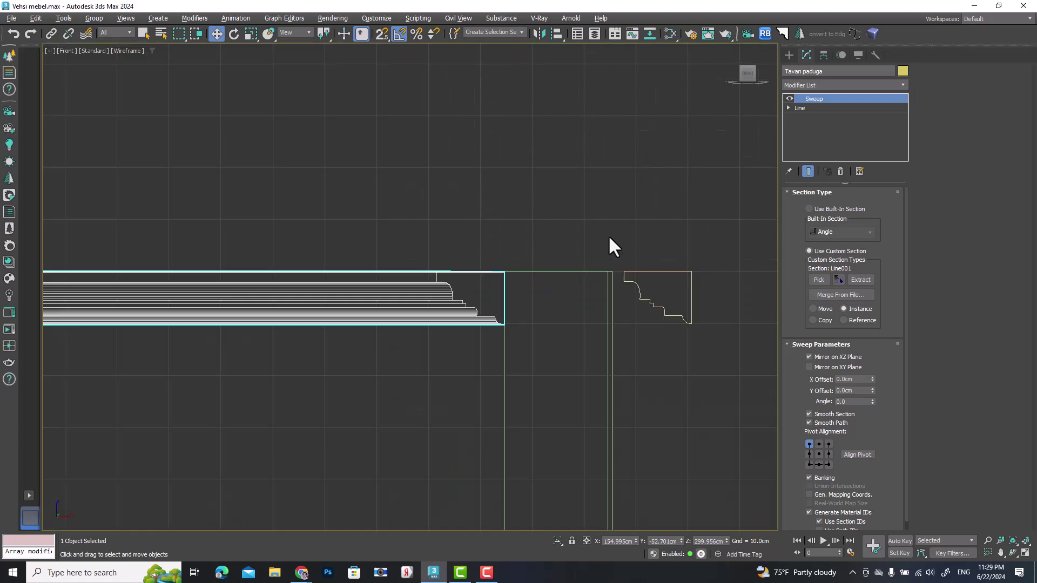
{"action": "scroll", "coordinate": [532, 289], "scroll_direction": "up", "scroll_amount": 4}
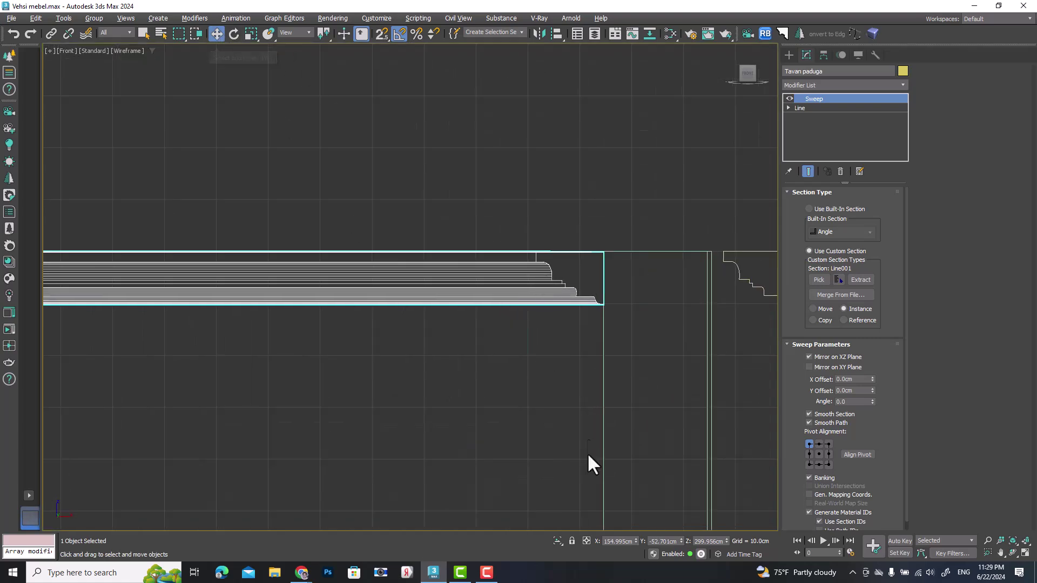
{"action": "left_click", "coordinate": [587, 541]}
{"action": "scroll", "coordinate": [463, 273], "scroll_direction": "down", "scroll_amount": 4}
{"action": "scroll", "coordinate": [328, 250], "scroll_direction": "up", "scroll_amount": 3}
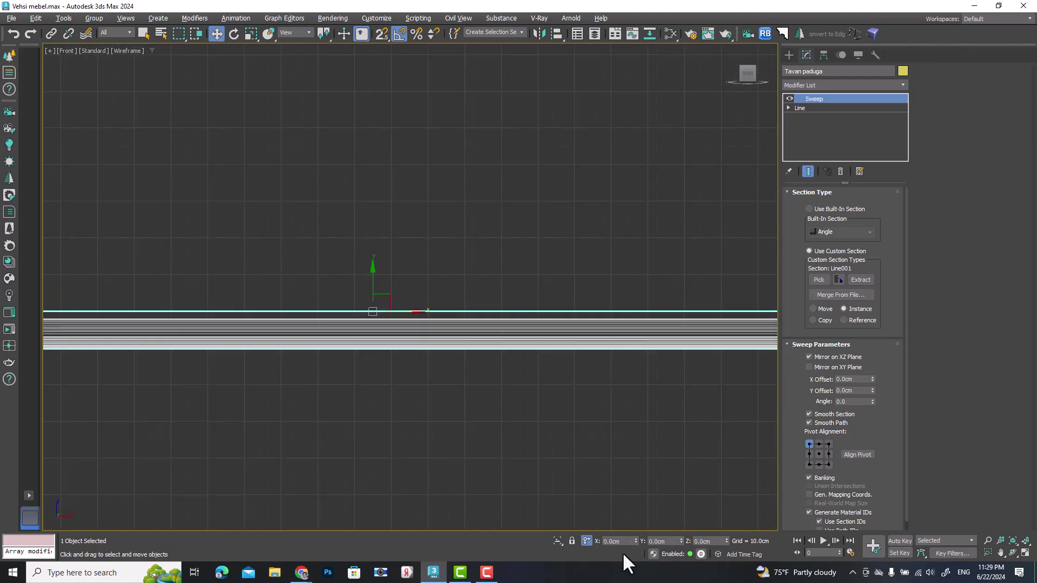
{"action": "left_click", "coordinate": [671, 542]}
{"action": "type", "text": "-5"}
{"action": "key", "text": "Return"}
{"action": "scroll", "coordinate": [544, 331], "scroll_direction": "up", "scroll_amount": 6}
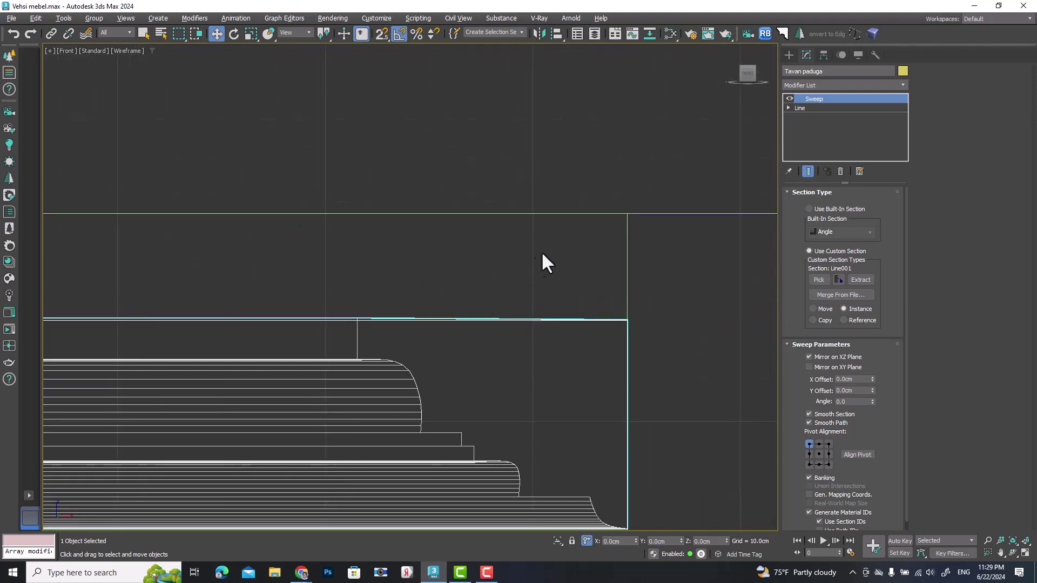
{"action": "scroll", "coordinate": [393, 308], "scroll_direction": "down", "scroll_amount": 6}
Inspect the lowered cornice's gap to the wall tops and the whole room in the perspective view.
{"action": "key", "text": "alt+w"}
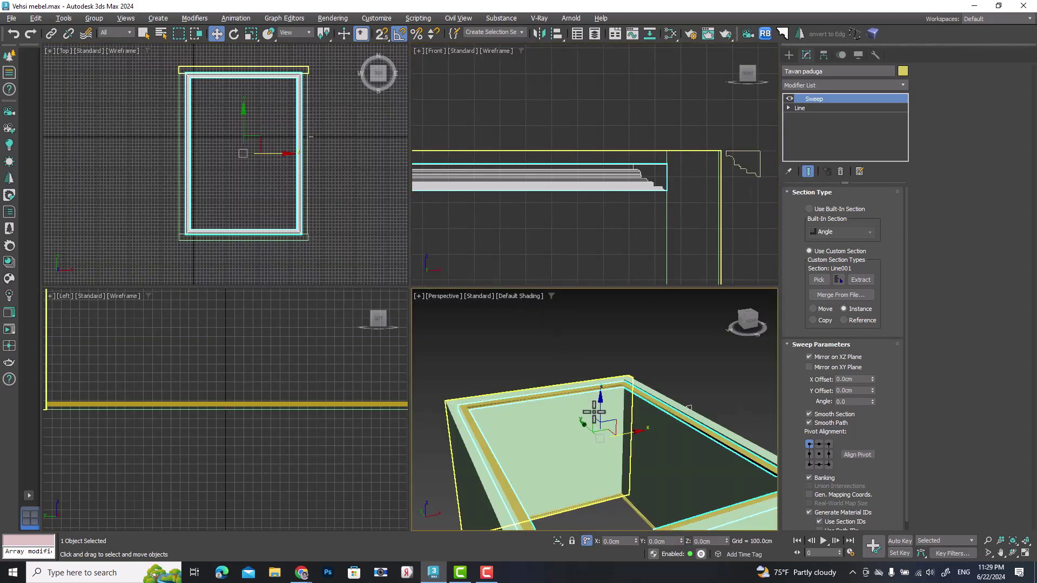
{"action": "key", "text": "alt+w"}
{"action": "scroll", "coordinate": [514, 232], "scroll_direction": "up", "scroll_amount": 6}
{"action": "scroll", "coordinate": [476, 210], "scroll_direction": "down", "scroll_amount": 2}
{"action": "key", "text": "alt+w"}
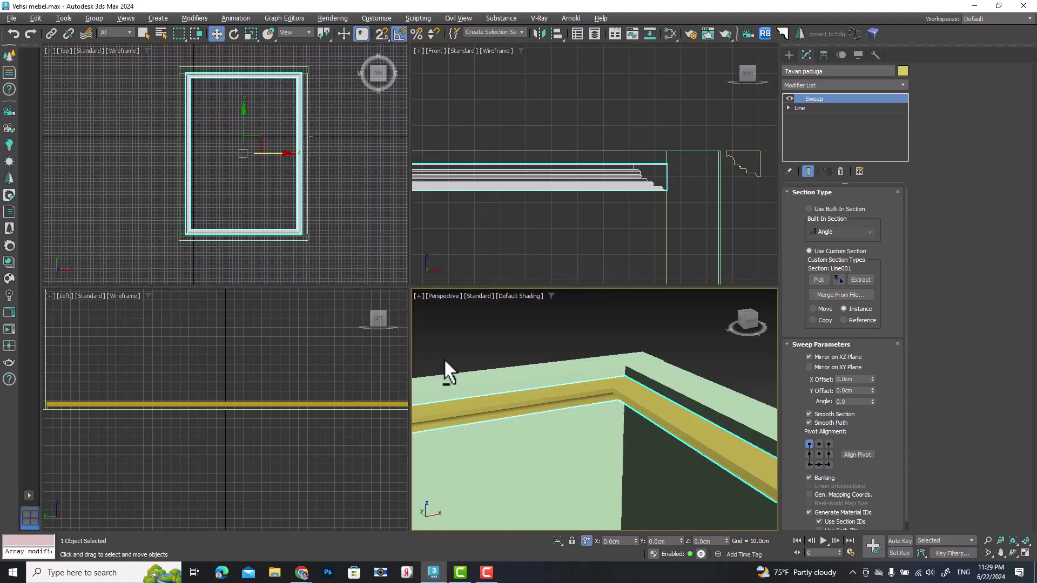
{"action": "key", "text": "alt+w"}
{"action": "scroll", "coordinate": [520, 378], "scroll_direction": "down", "scroll_amount": 5}
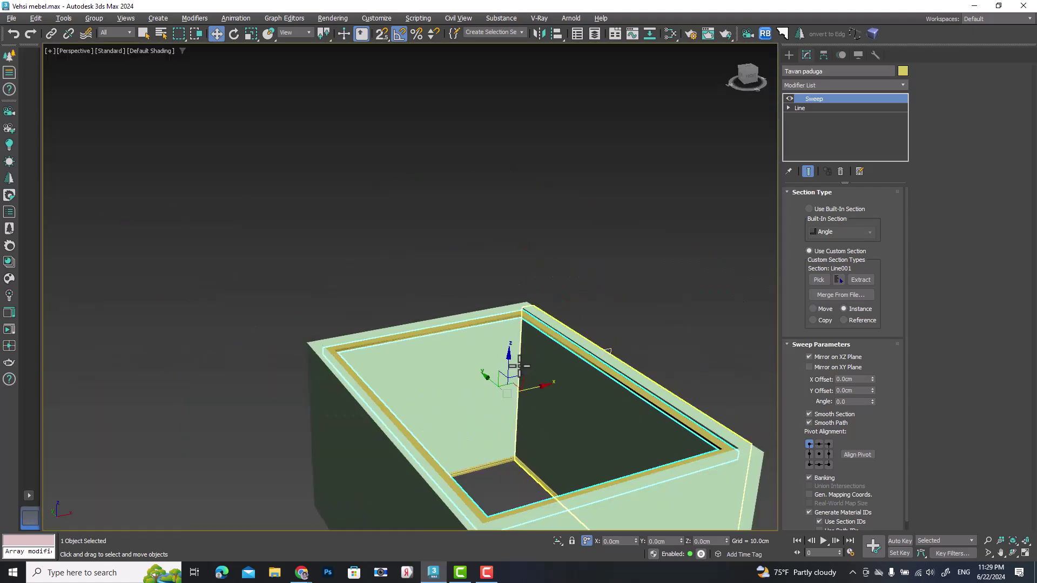
{"action": "scroll", "coordinate": [521, 371], "scroll_direction": "down", "scroll_amount": 5}
{"action": "mouse_move", "coordinate": [494, 302]}
{"action": "middle_mouse_down", "text": "alt"}
{"action": "mouse_move", "coordinate": [511, 349]}
{"action": "mouse_move", "coordinate": [485, 315]}
{"action": "middle_mouse_up", "text": "alt"}
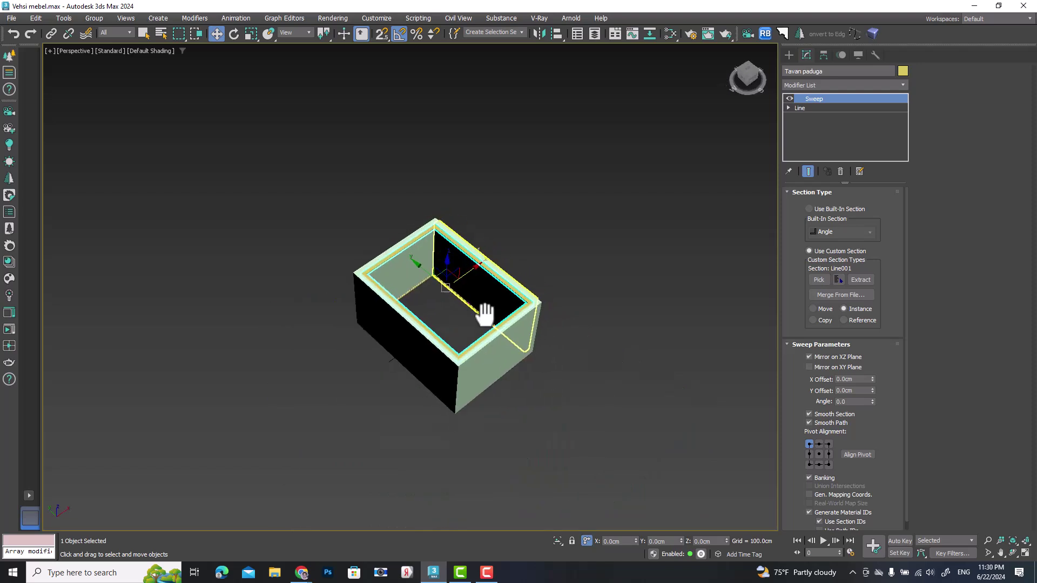
Change the scene's renderer from Arnold to Corona in the render setup, and clear the object selection.
{"action": "left_click_drag", "start_coordinate": [607, 442], "coordinate": [608, 442]}
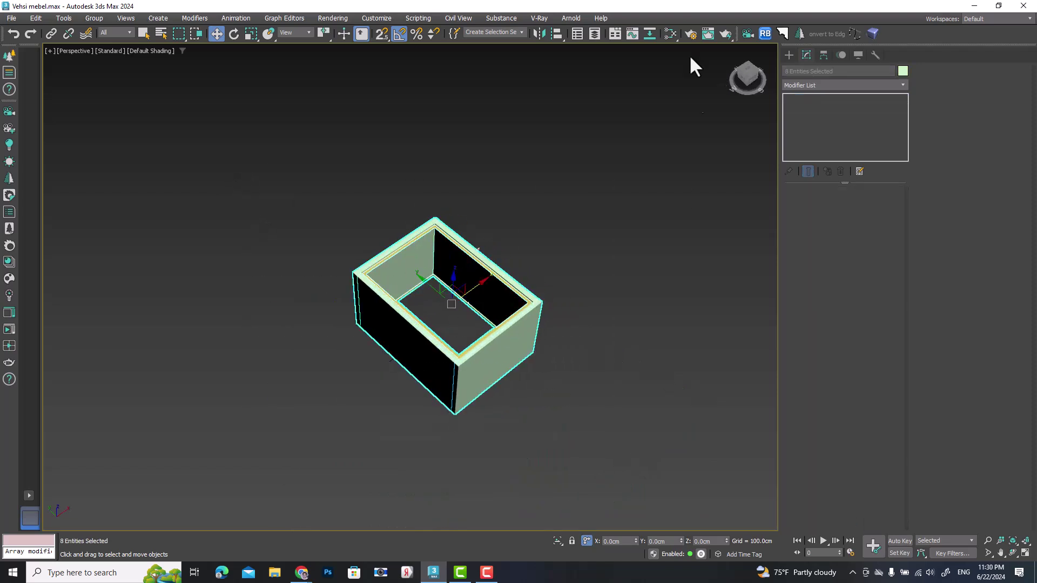
{"action": "key", "text": "F10"}
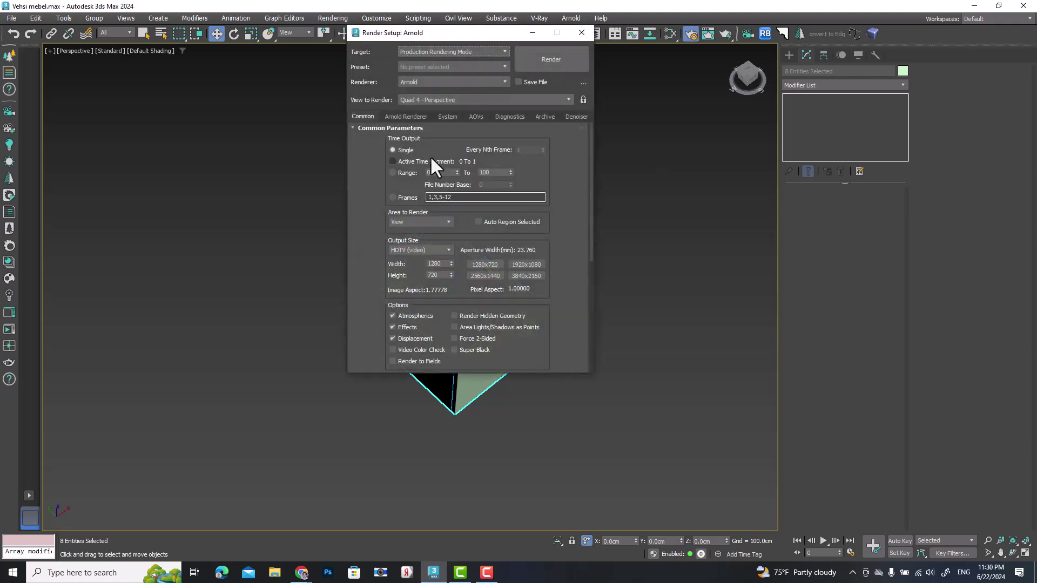
{"action": "left_click", "coordinate": [417, 82]}
{"action": "left_click", "coordinate": [413, 125]}
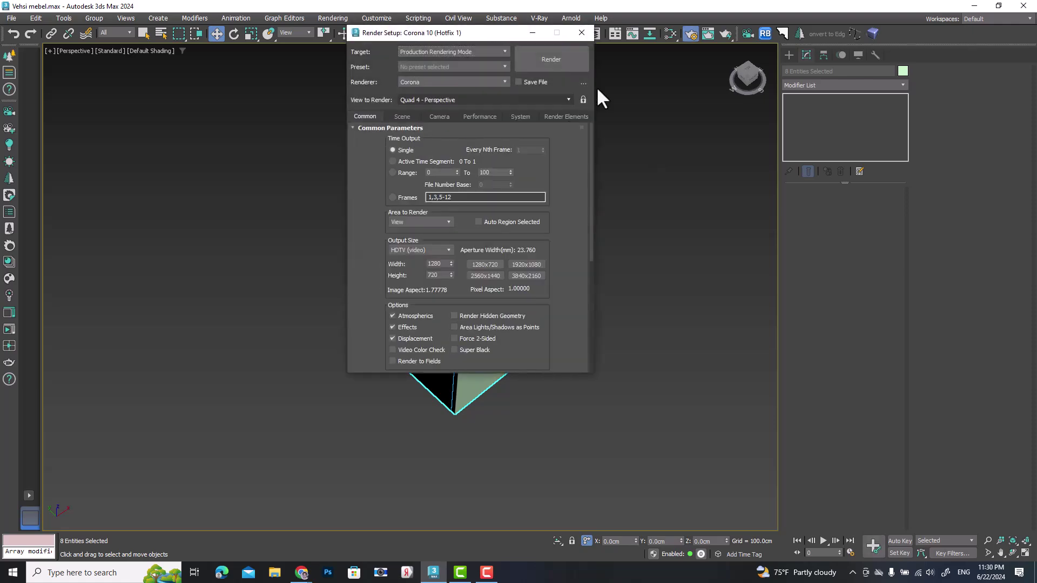
{"action": "left_click", "coordinate": [633, 286]}
{"action": "middle_click_drag", "start_coordinate": [589, 344], "coordinate": [450, 308], "text": "alt"}
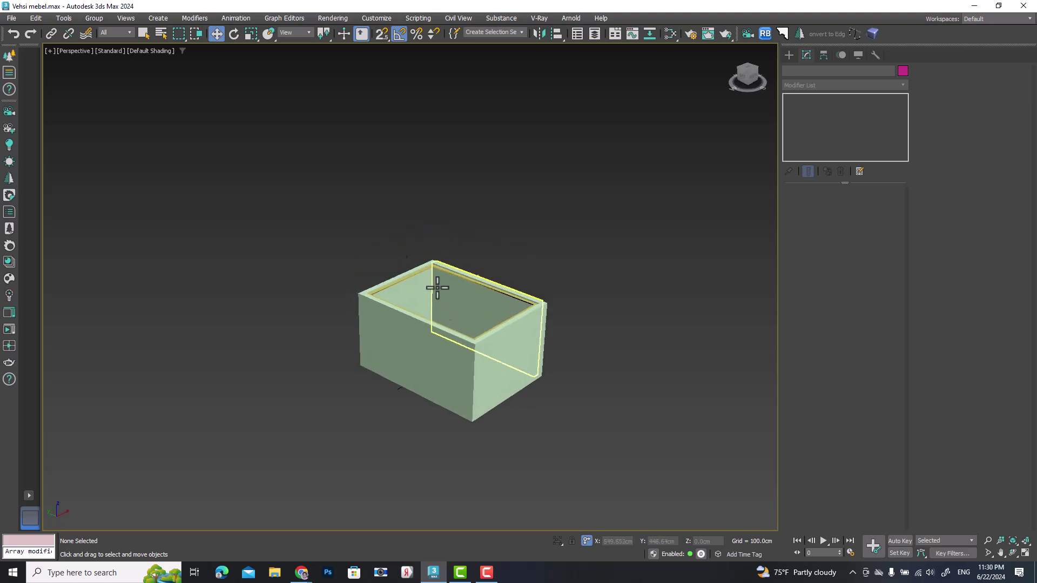
Select all scene objects and create a CoronaLegacyMtl material in the Slate Material Editor.
{"action": "key", "text": "ctrl+a"}
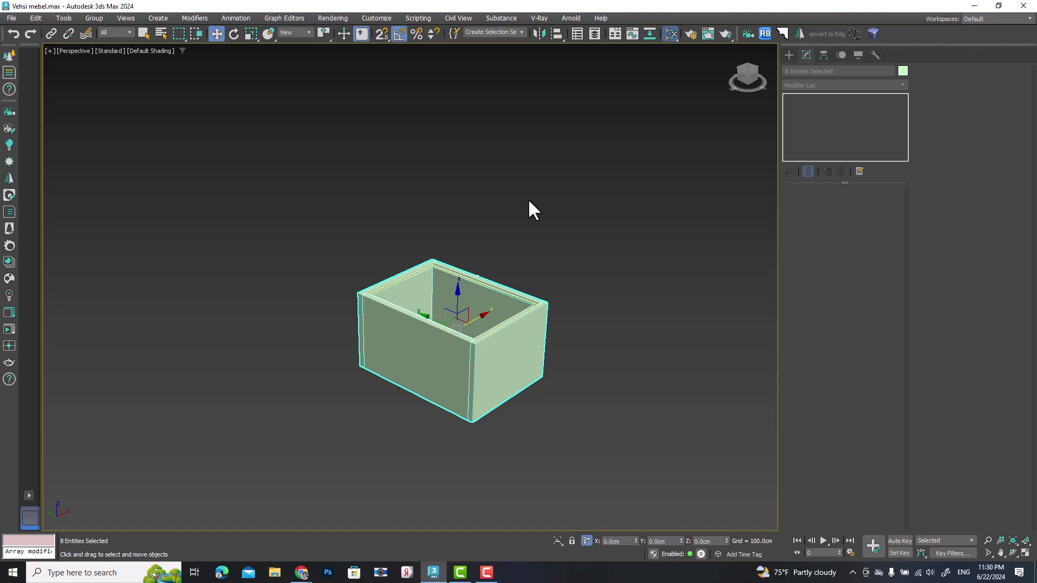
{"action": "key", "text": "m"}
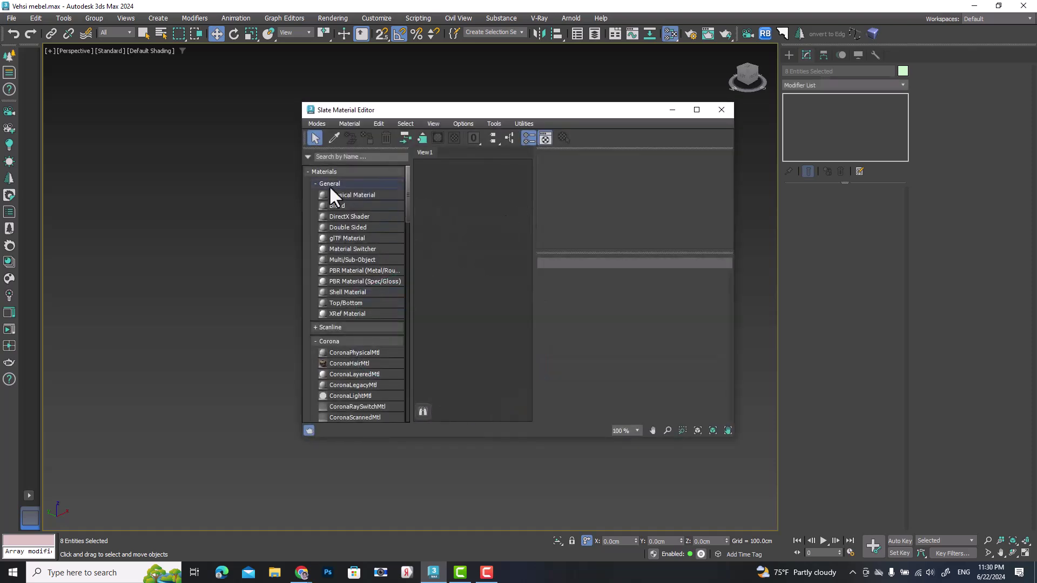
{"action": "left_click", "coordinate": [317, 184]}
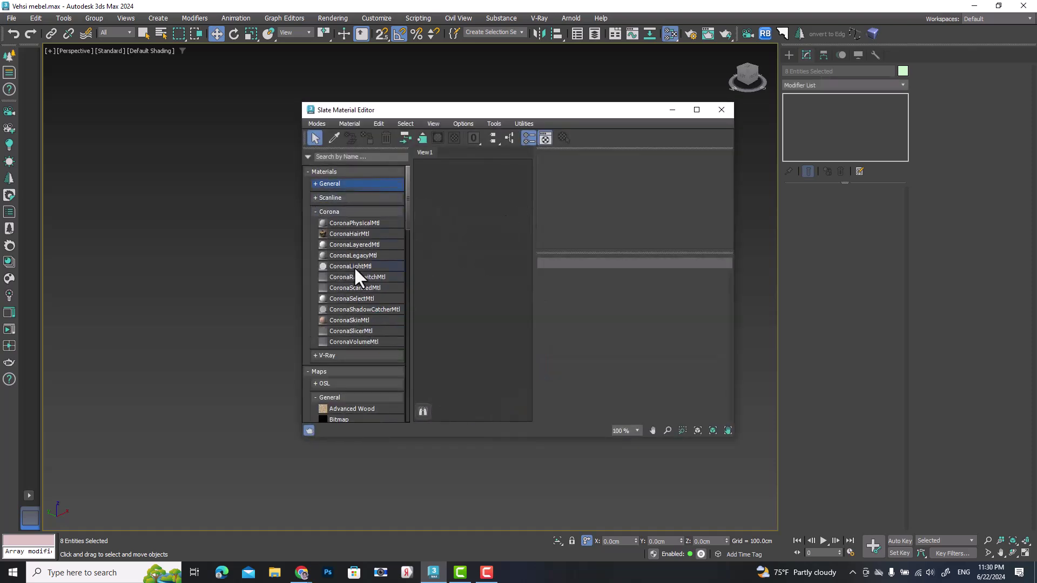
{"action": "left_click_drag", "start_coordinate": [484, 234], "coordinate": [463, 196]}
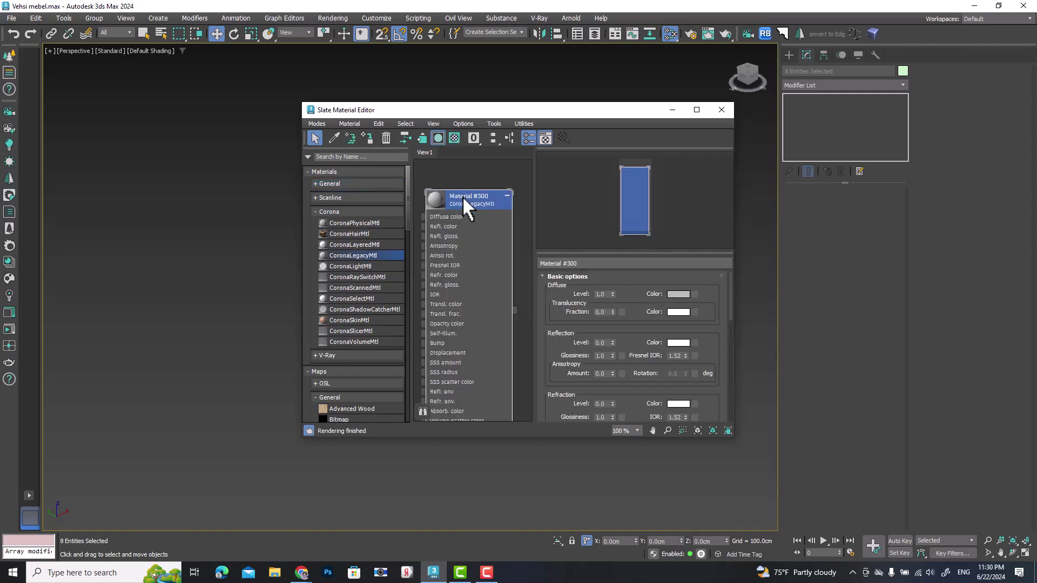
Set the CoronaLegacyMtl material's diffuse color to white and assign it to all selected objects.
{"action": "left_click", "coordinate": [677, 295]}
{"action": "left_click_drag", "start_coordinate": [402, 240], "coordinate": [403, 260]}
{"action": "left_click", "coordinate": [620, 272]}
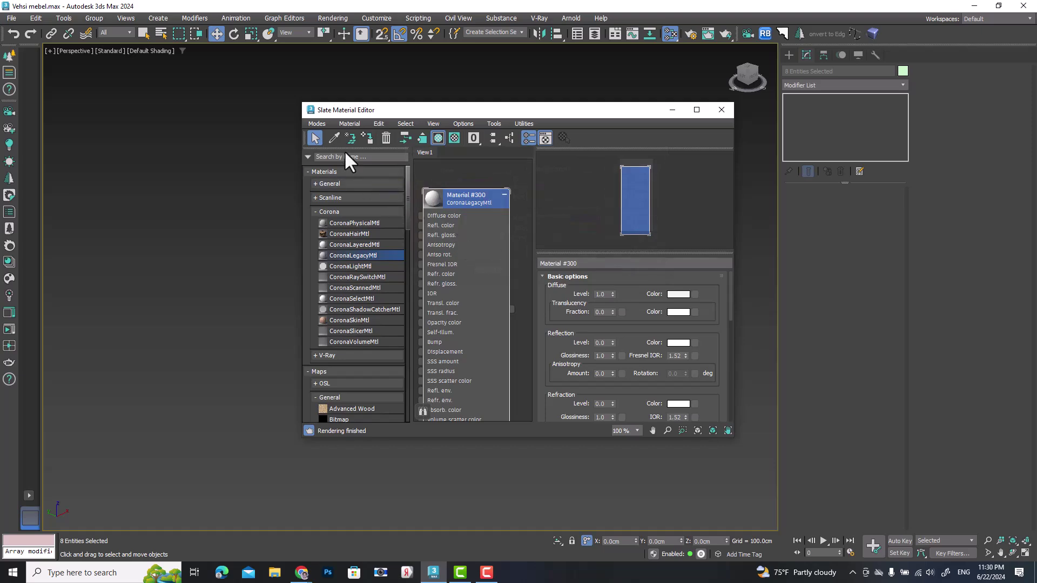
{"action": "left_click_drag", "start_coordinate": [536, 110], "coordinate": [234, 126]}
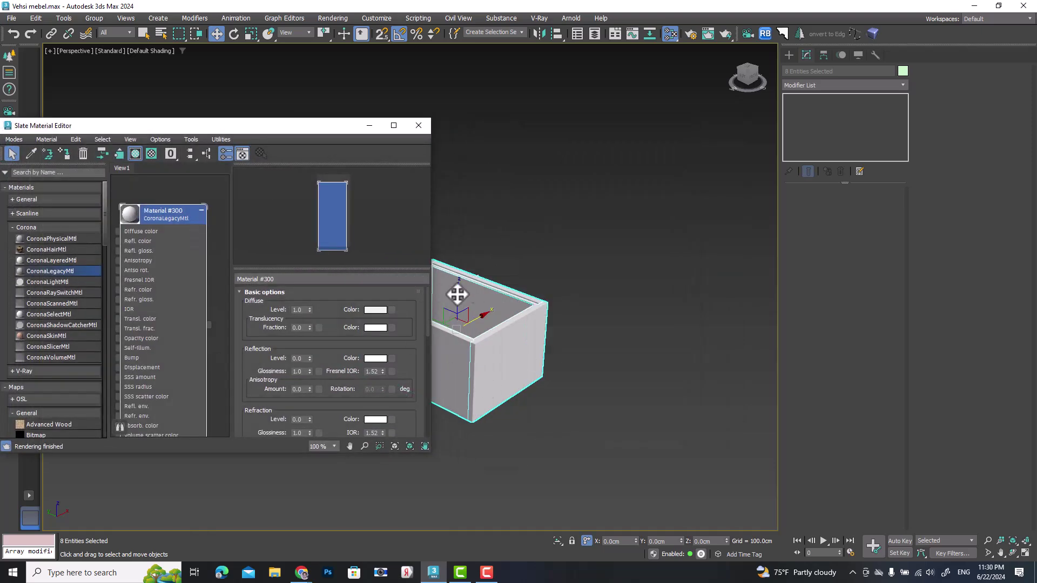
{"action": "left_click_drag", "start_coordinate": [305, 129], "coordinate": [609, 123]}
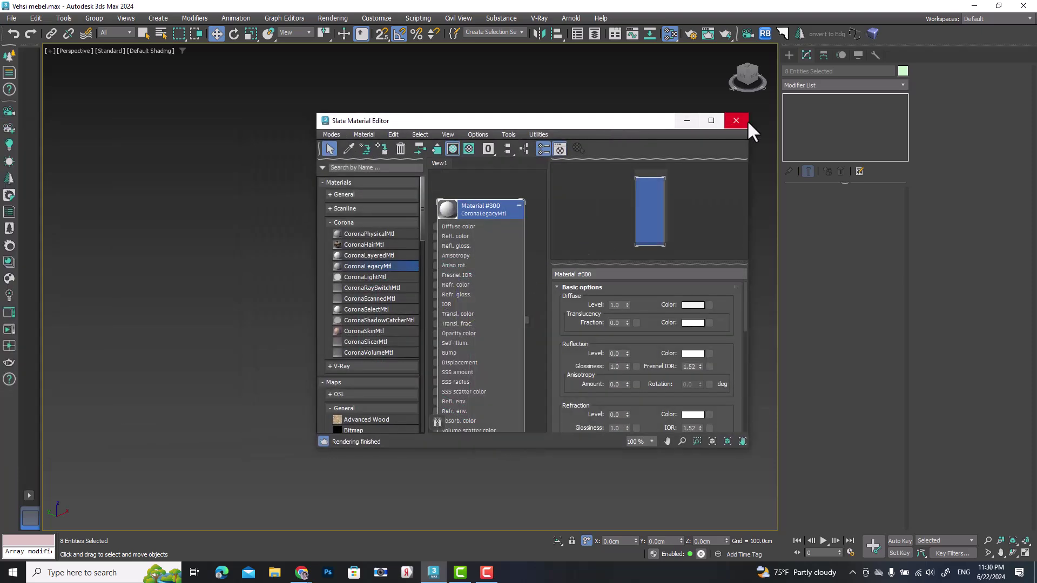
Draw a 540 by 400 cm box over the outer wall outline in the top view, snapping to the wall corners.
{"action": "left_click", "coordinate": [737, 120]}
{"action": "left_click", "coordinate": [678, 352]}
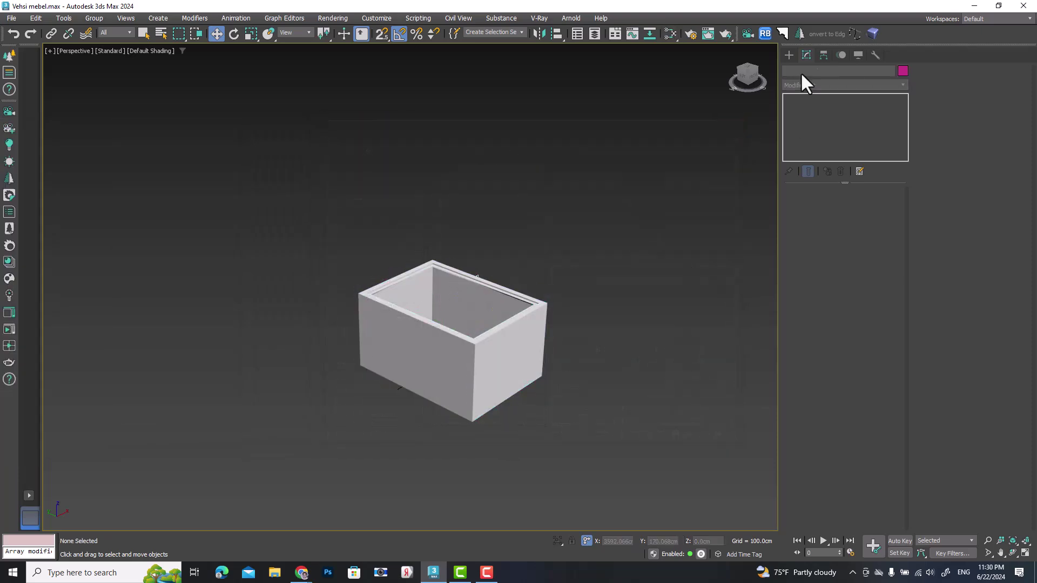
{"action": "left_click", "coordinate": [789, 54]}
{"action": "left_click", "coordinate": [789, 71]}
{"action": "left_click", "coordinate": [813, 127]}
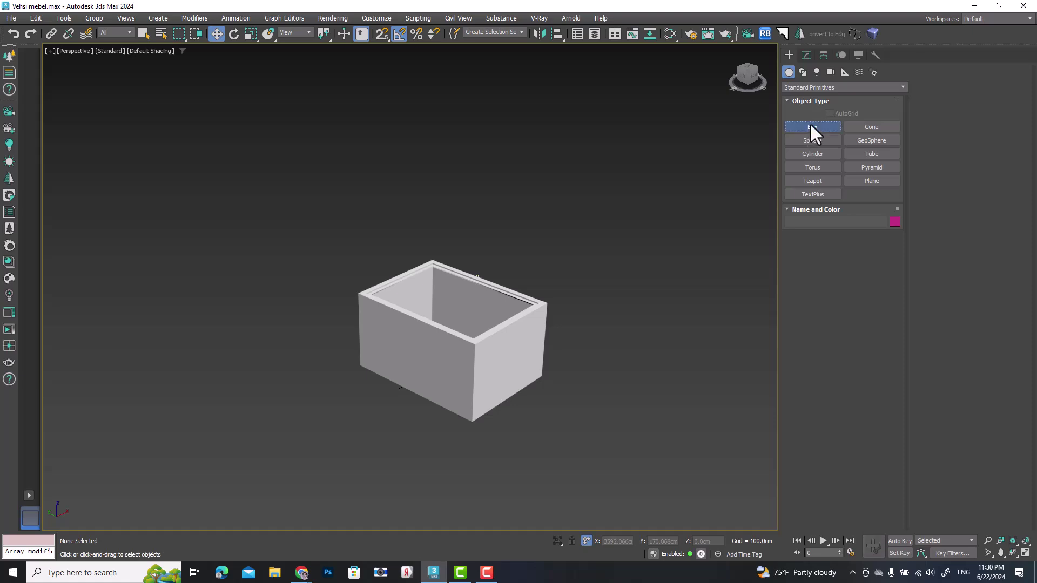
{"action": "key", "text": "alt+w"}
{"action": "key", "text": "alt+w"}
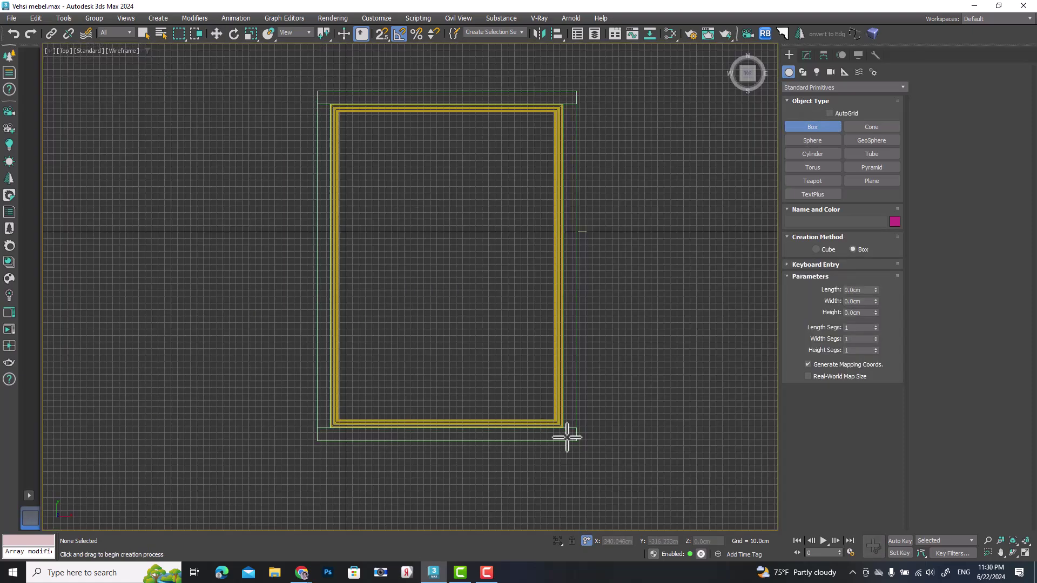
{"action": "left_click", "coordinate": [378, 32]}
{"action": "left_click_drag", "start_coordinate": [317, 90], "coordinate": [577, 443]}
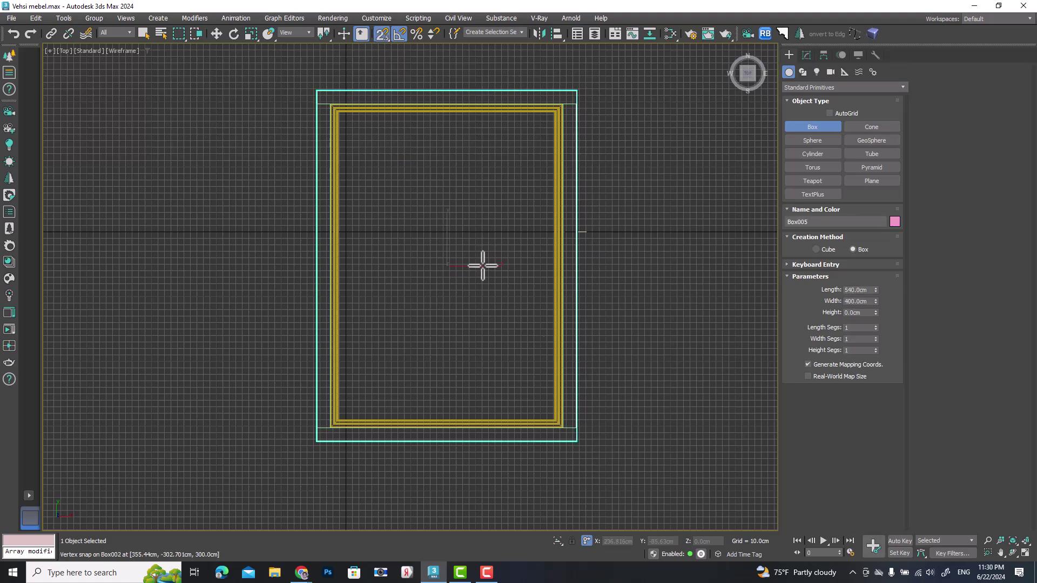
{"action": "left_click", "coordinate": [216, 34]}
Set the new box's height to 10 cm while viewing the room from the front.
{"action": "key", "text": "alt+w"}
{"action": "key", "text": "alt+w"}
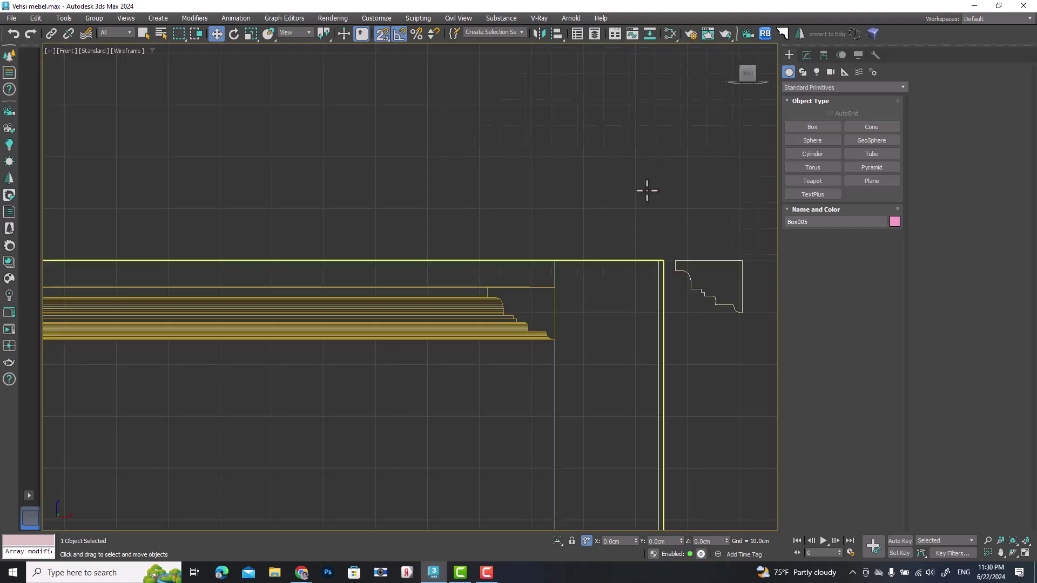
{"action": "scroll", "coordinate": [583, 243], "scroll_direction": "down", "scroll_amount": 4}
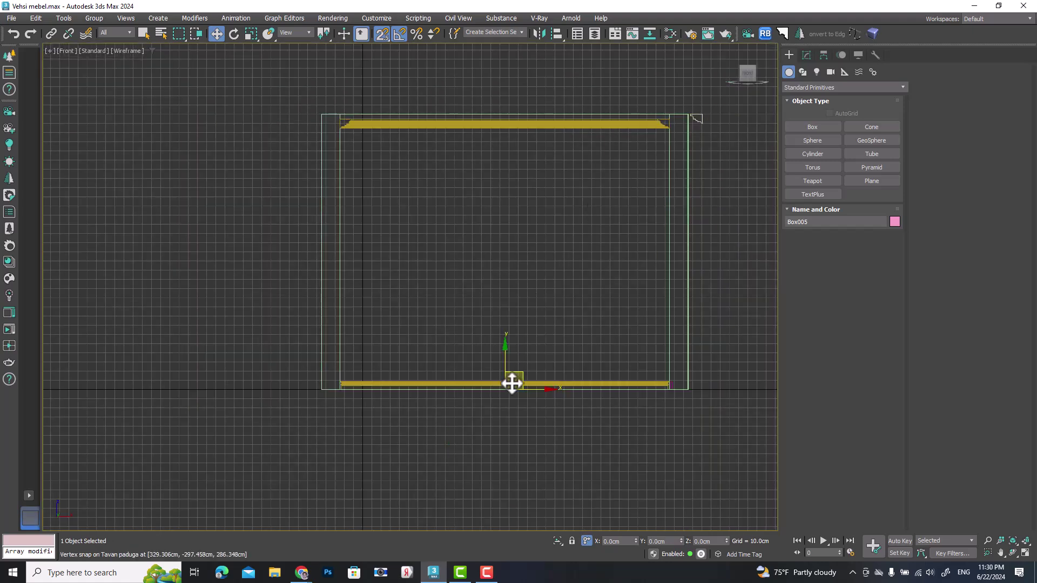
{"action": "left_click", "coordinate": [807, 55]}
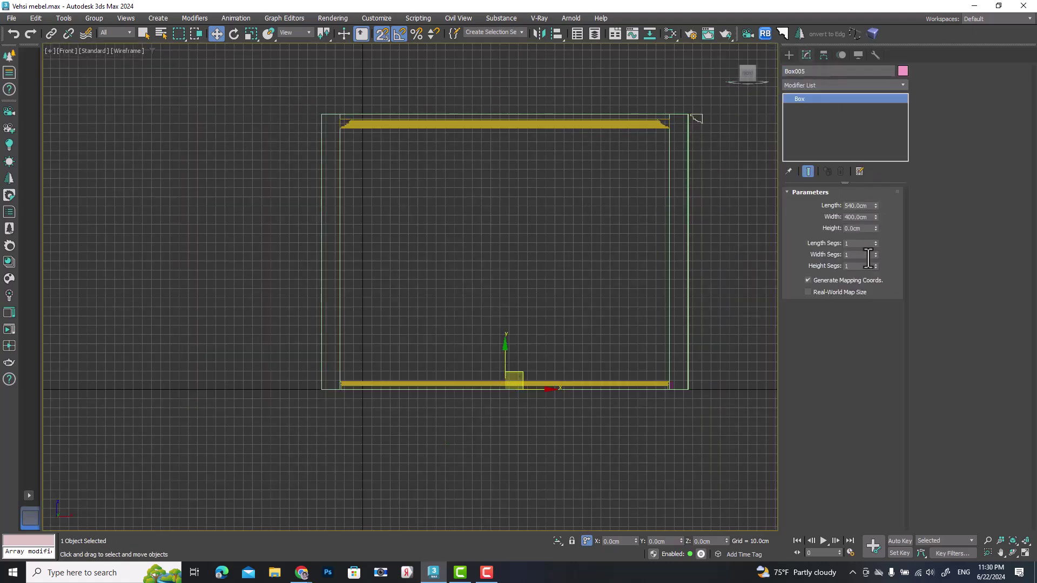
{"action": "left_click_drag", "start_coordinate": [866, 231], "coordinate": [799, 232]}
{"action": "type", "text": "10"}
{"action": "key", "text": "Return"}
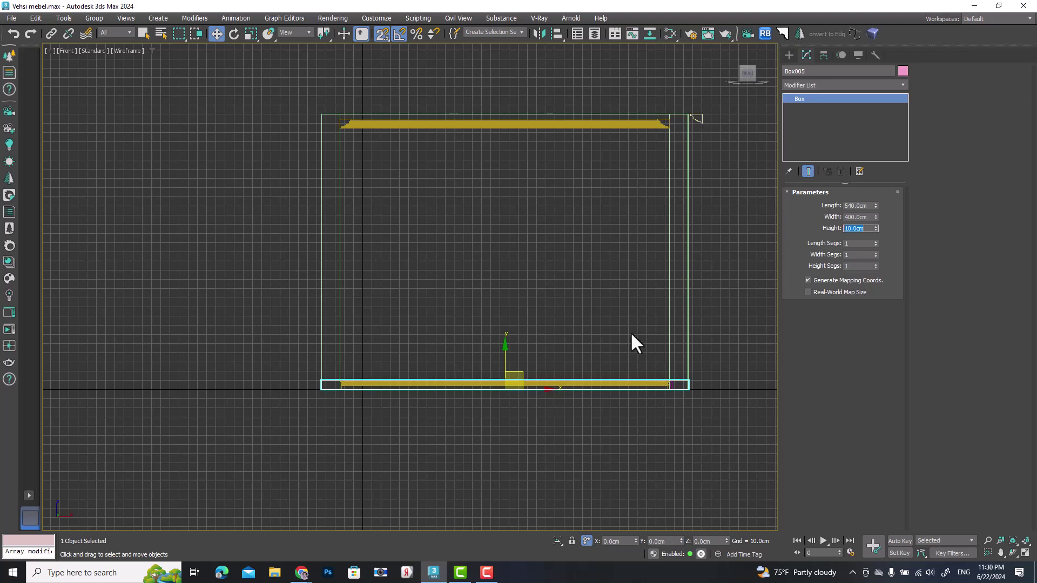
Raise the 10 cm box without snapping so that it rests on the wall tops as the ceiling.
{"action": "left_click", "coordinate": [382, 33]}
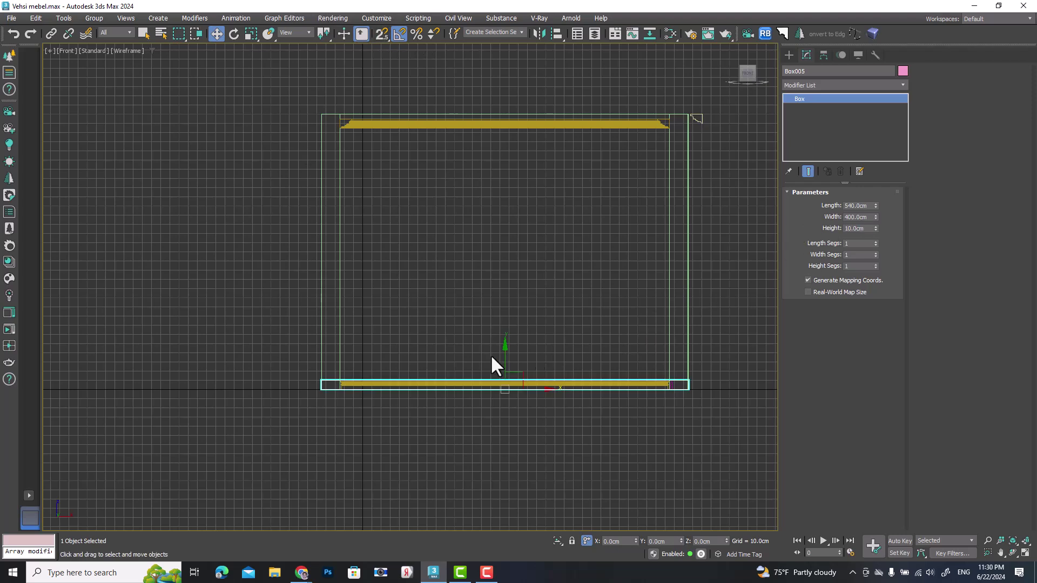
{"action": "left_click_drag", "start_coordinate": [505, 354], "coordinate": [500, 76]}
{"action": "scroll", "coordinate": [501, 76], "scroll_direction": "up", "scroll_amount": 10}
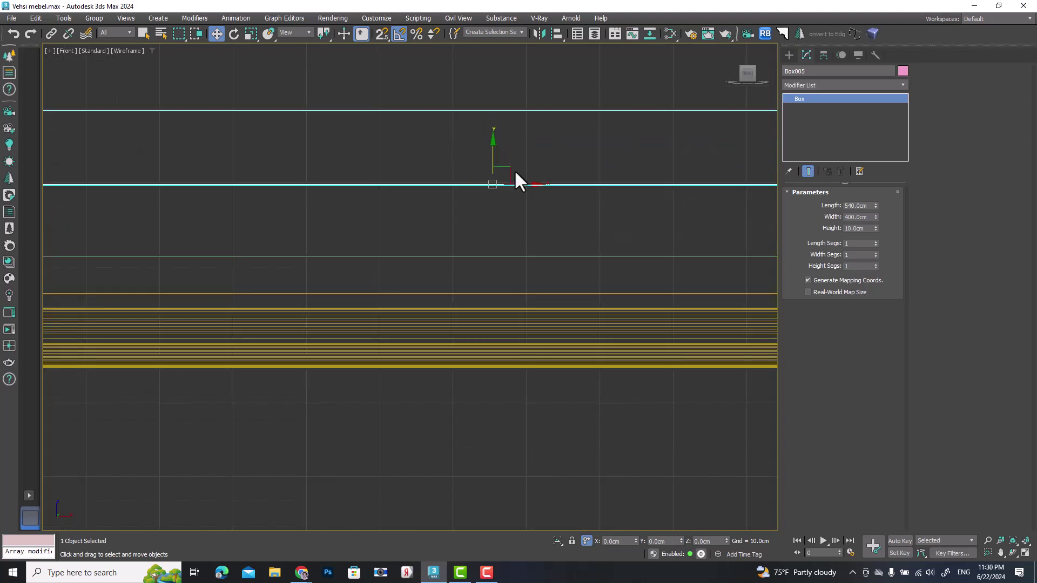
{"action": "left_click_drag", "start_coordinate": [494, 157], "coordinate": [484, 219]}
{"action": "scroll", "coordinate": [509, 273], "scroll_direction": "up", "scroll_amount": 5}
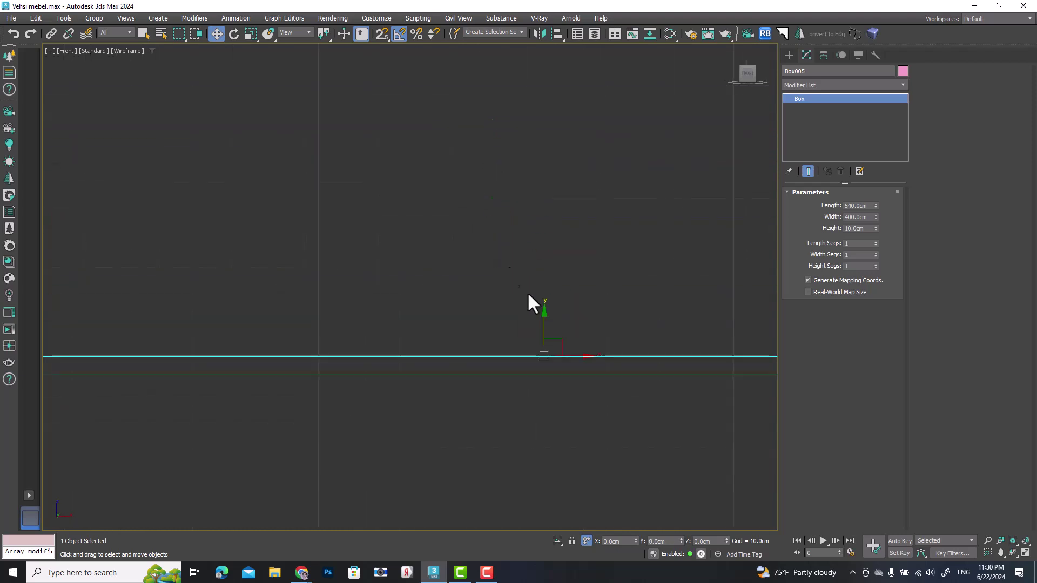
{"action": "left_click_drag", "start_coordinate": [547, 326], "coordinate": [542, 342]}
{"action": "scroll", "coordinate": [541, 342], "scroll_direction": "up", "scroll_amount": 5}
Assign the white CoronaLegacyMtl material to the ceiling box and close the Slate Material Editor.
{"action": "key", "text": "alt+w"}
{"action": "key", "text": "alt+w"}
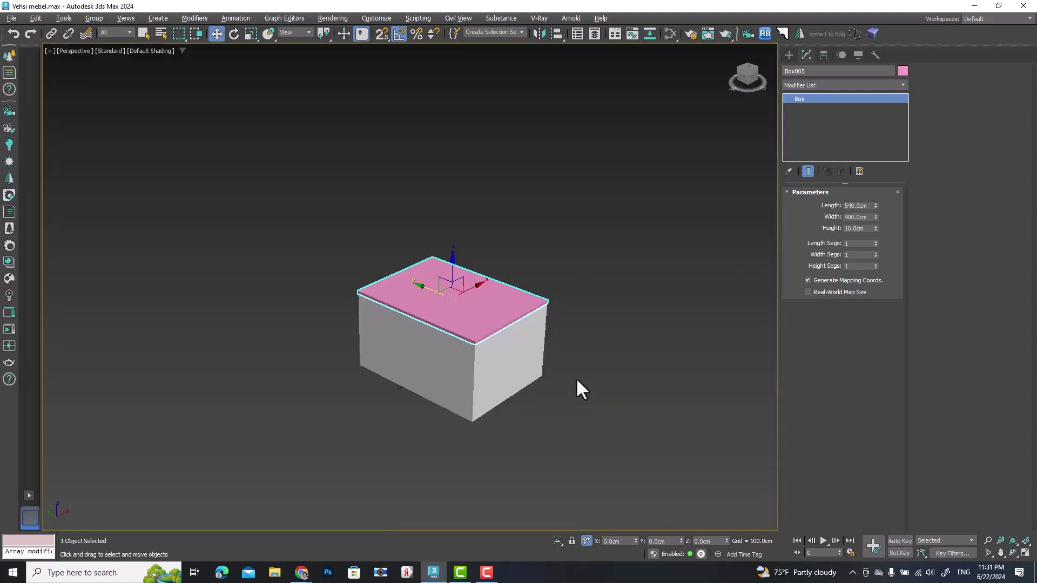
{"action": "scroll", "coordinate": [456, 326], "scroll_direction": "up", "scroll_amount": 5}
{"action": "left_click", "coordinate": [671, 34]}
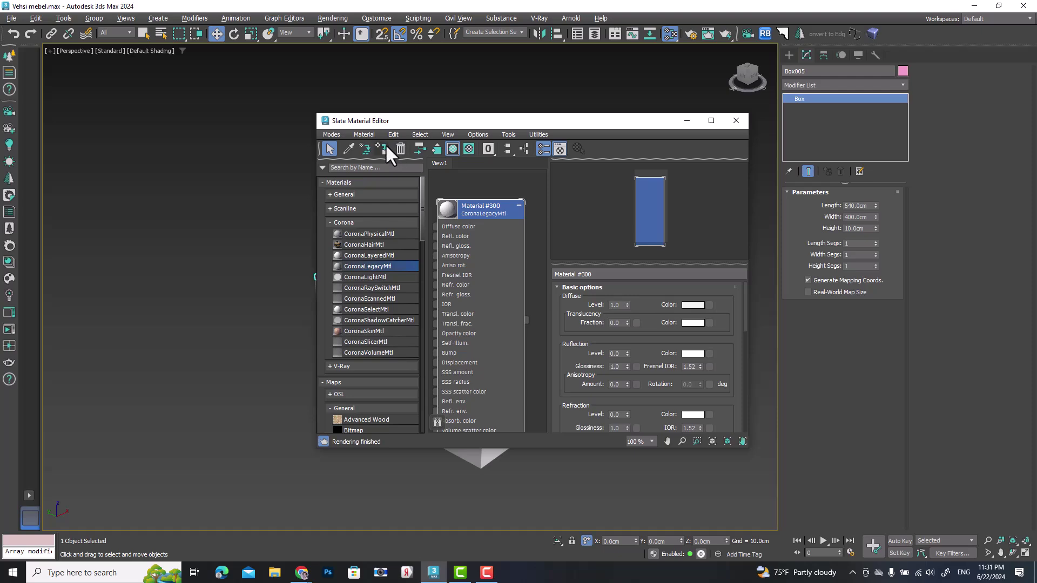
{"action": "left_click_drag", "start_coordinate": [528, 115], "coordinate": [717, 103]}
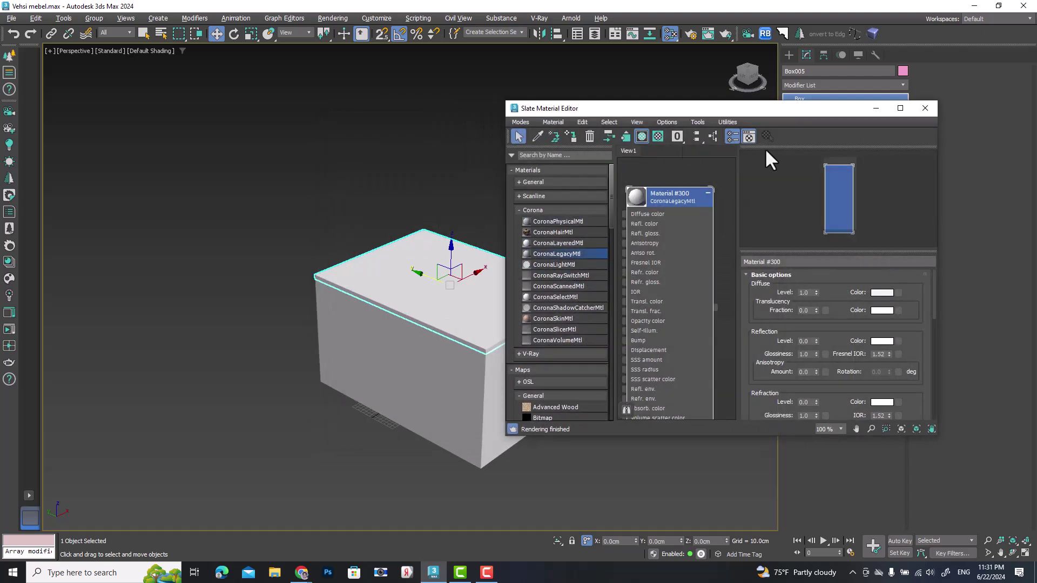
{"action": "left_click", "coordinate": [925, 108]}
Run an interactive Corona test render of the room seen from below, close the frame buffer and minimize the render setup.
{"action": "middle_click_drag", "start_coordinate": [481, 375], "coordinate": [439, 277], "text": "alt"}
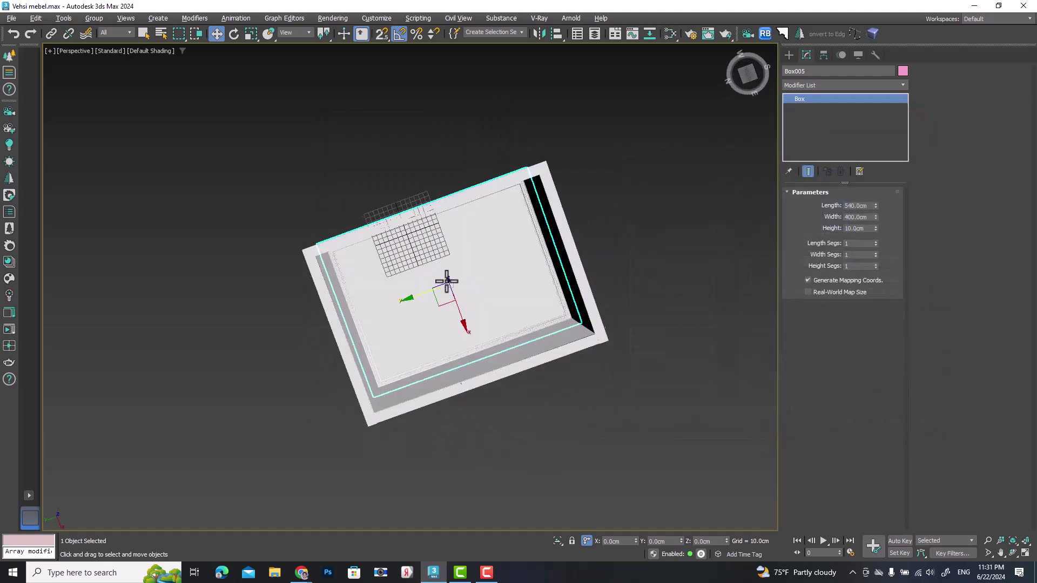
{"action": "scroll", "coordinate": [417, 320], "scroll_direction": "up", "scroll_amount": 5}
{"action": "middle_click_drag", "start_coordinate": [417, 320], "coordinate": [471, 307], "text": "alt"}
{"action": "middle_click_drag", "start_coordinate": [562, 297], "coordinate": [472, 357]}
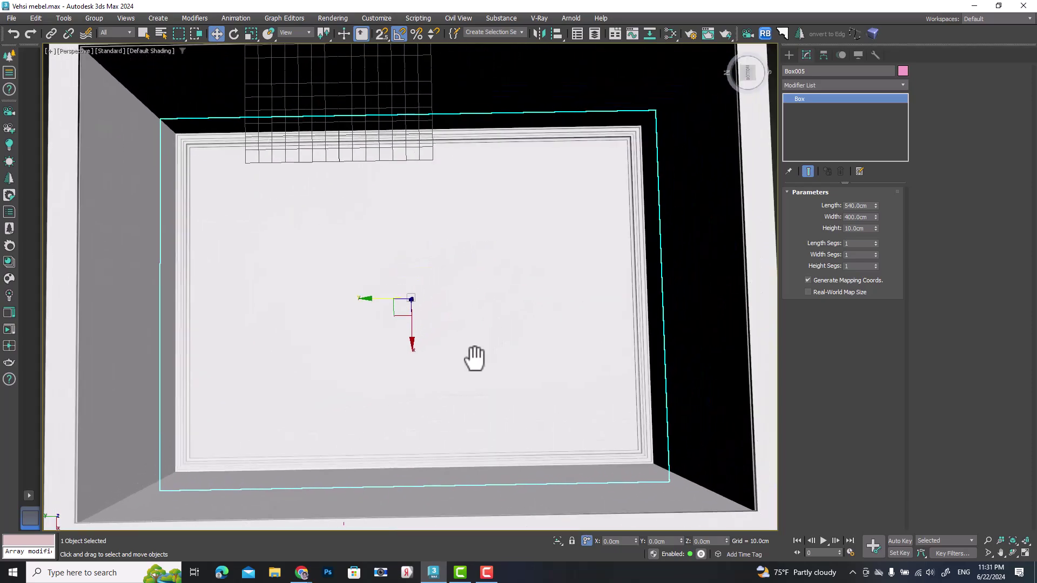
{"action": "left_click", "coordinate": [692, 35]}
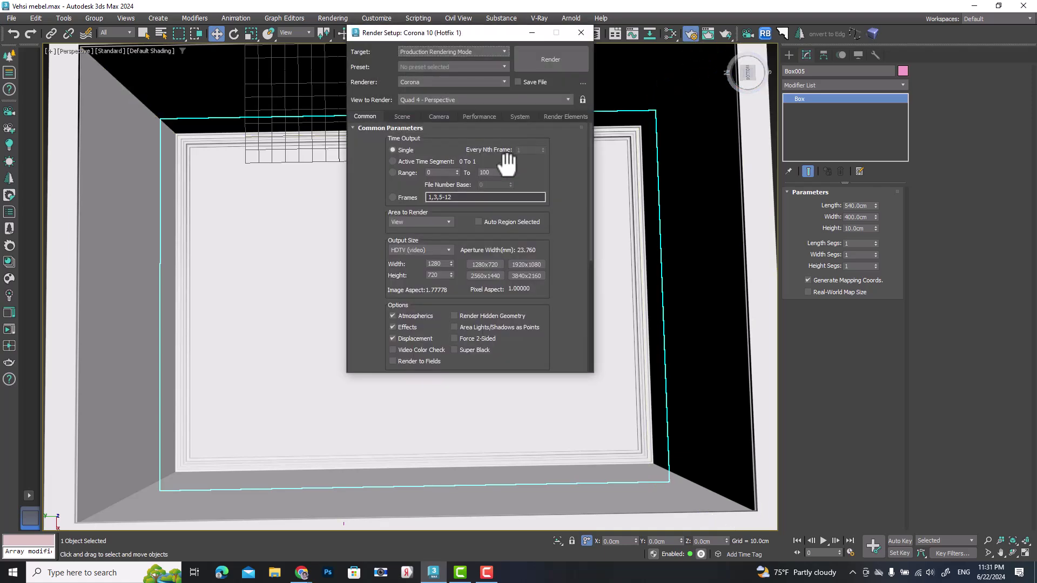
{"action": "left_click", "coordinate": [404, 116]}
{"action": "left_click", "coordinate": [531, 141]}
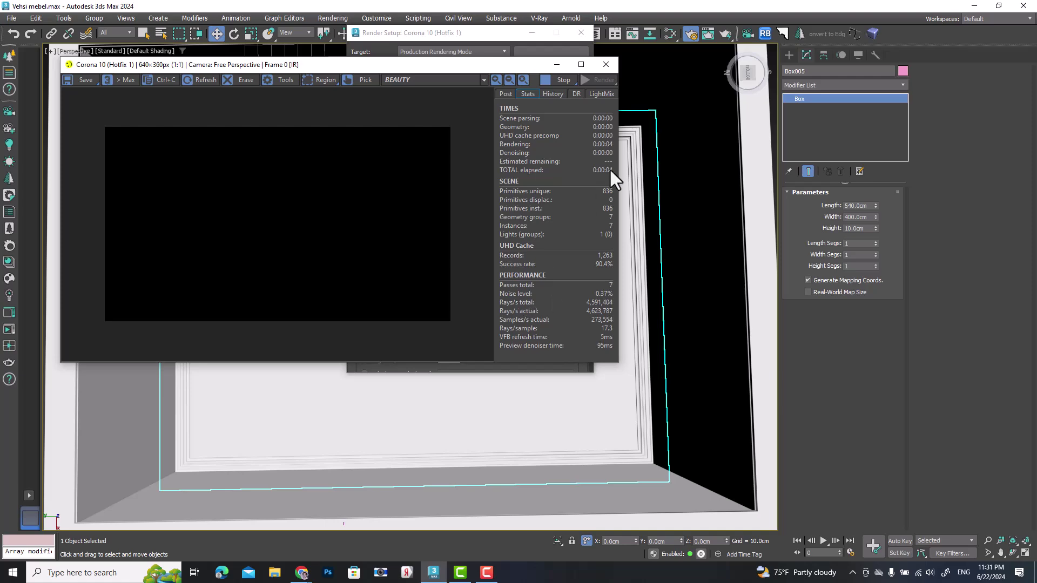
{"action": "left_click", "coordinate": [605, 65]}
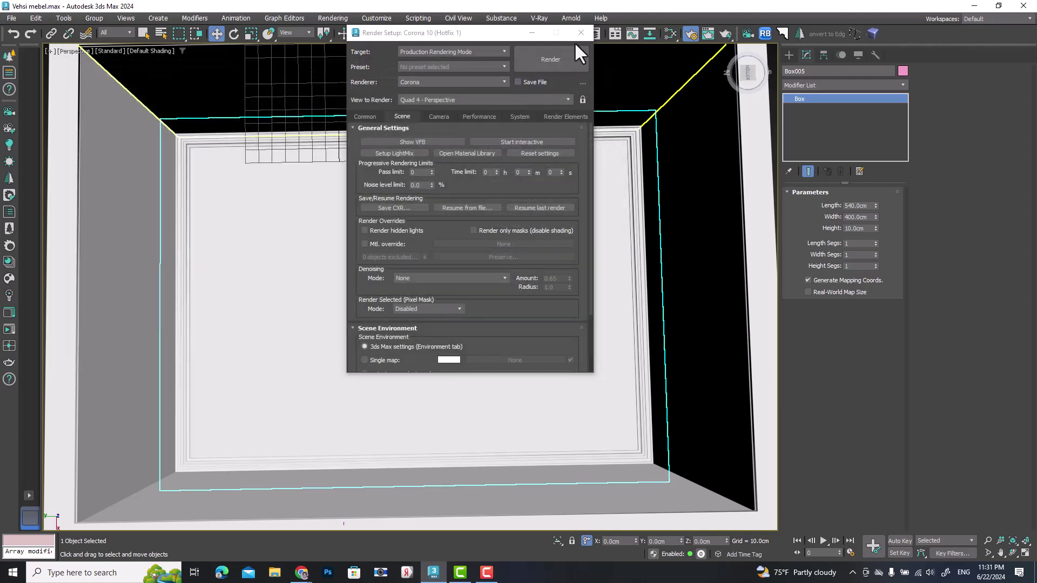
{"action": "left_click", "coordinate": [531, 33]}
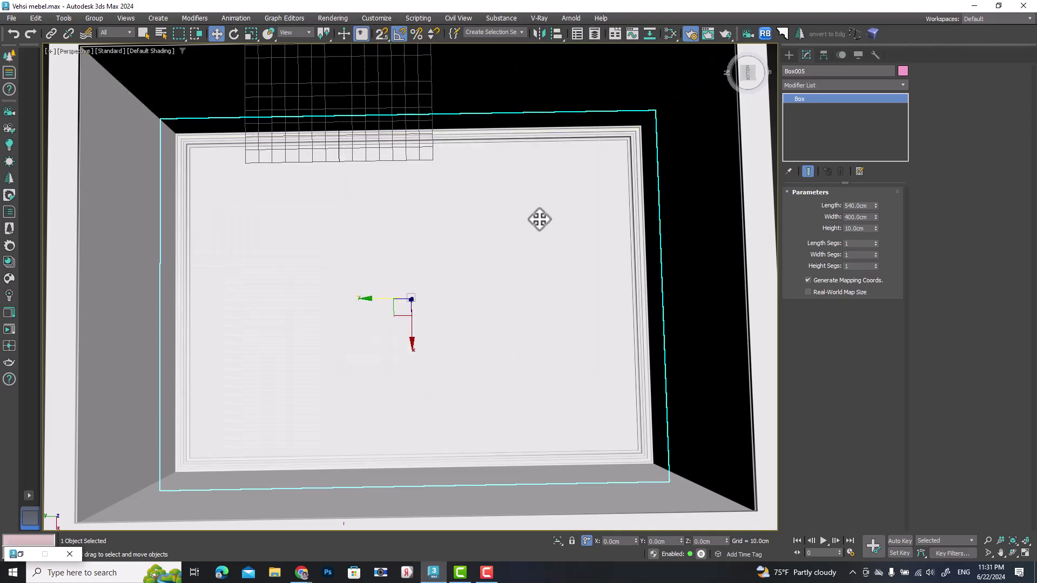
{"action": "left_click", "coordinate": [20, 554]}
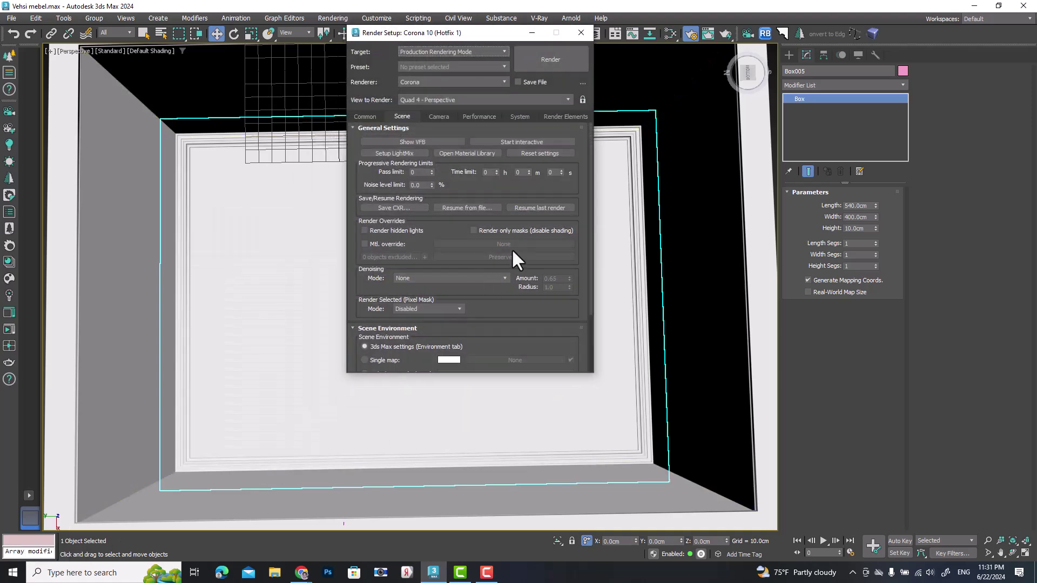
{"action": "left_click", "coordinate": [533, 31]}
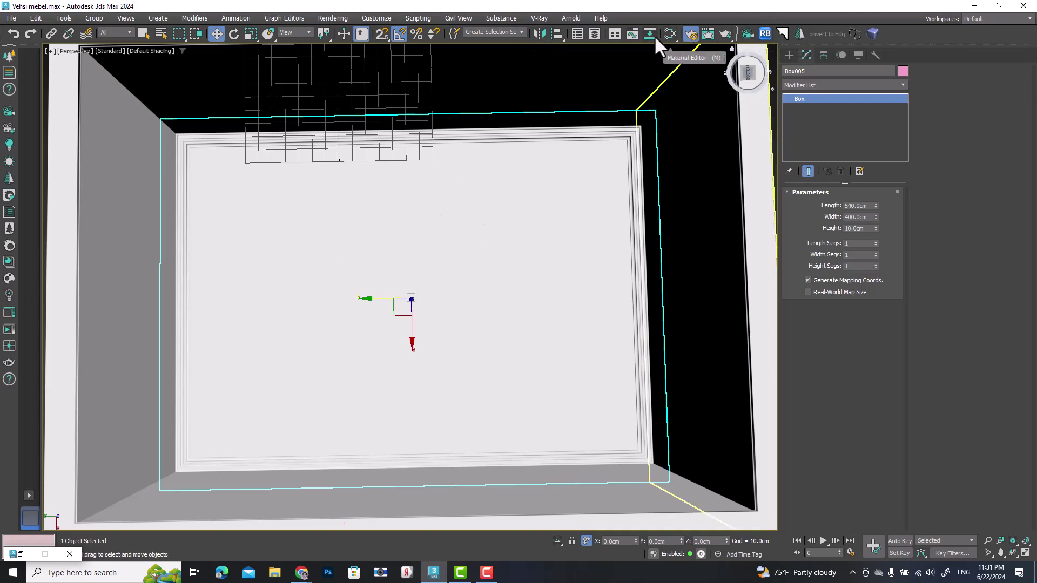
Prepare a new CoronaLight with a Rectangle shape and an intensity of 10.
{"action": "left_click", "coordinate": [789, 55]}
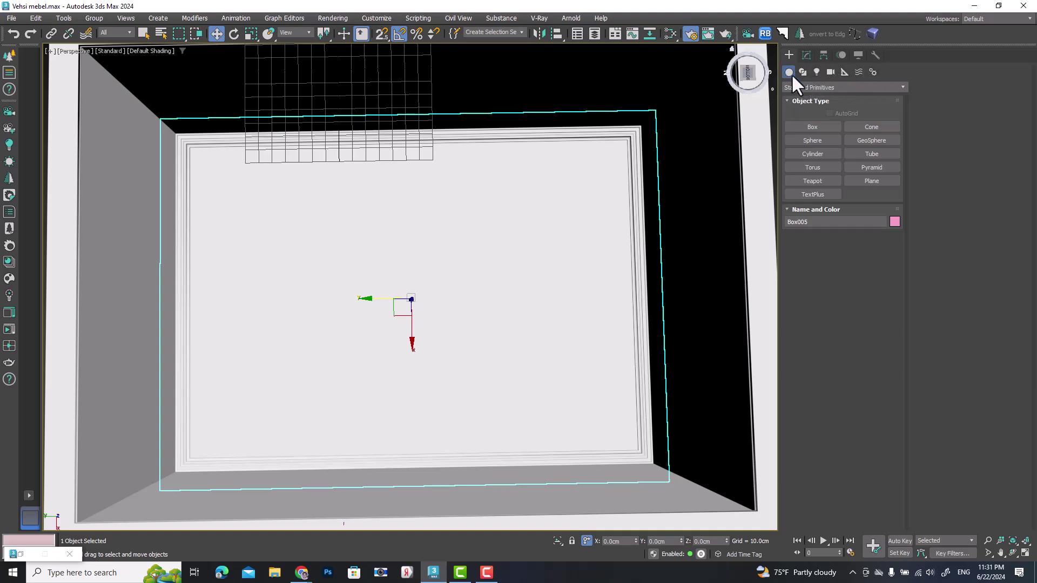
{"action": "left_click", "coordinate": [814, 71]}
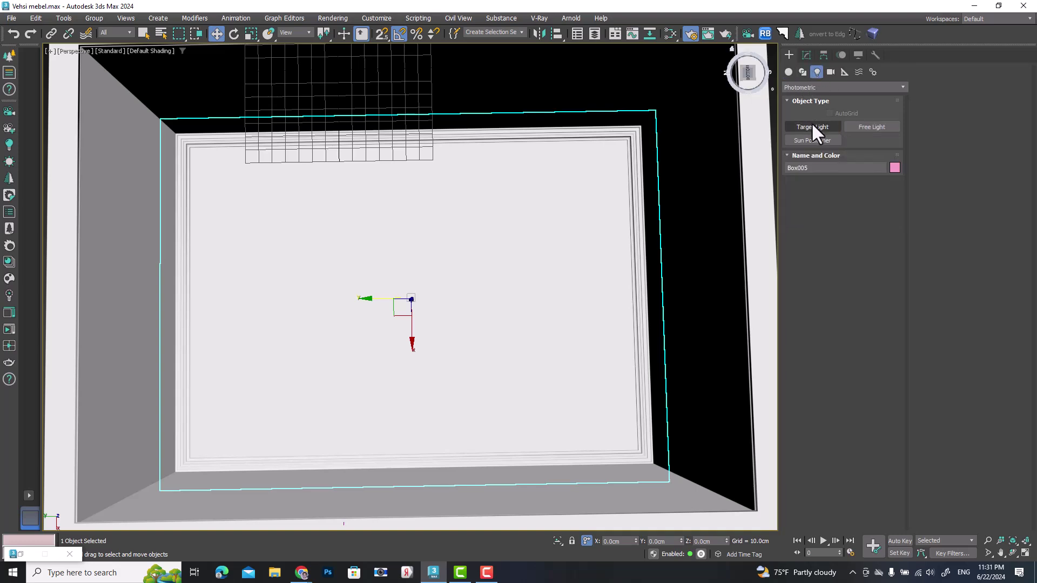
{"action": "left_click", "coordinate": [803, 71]}
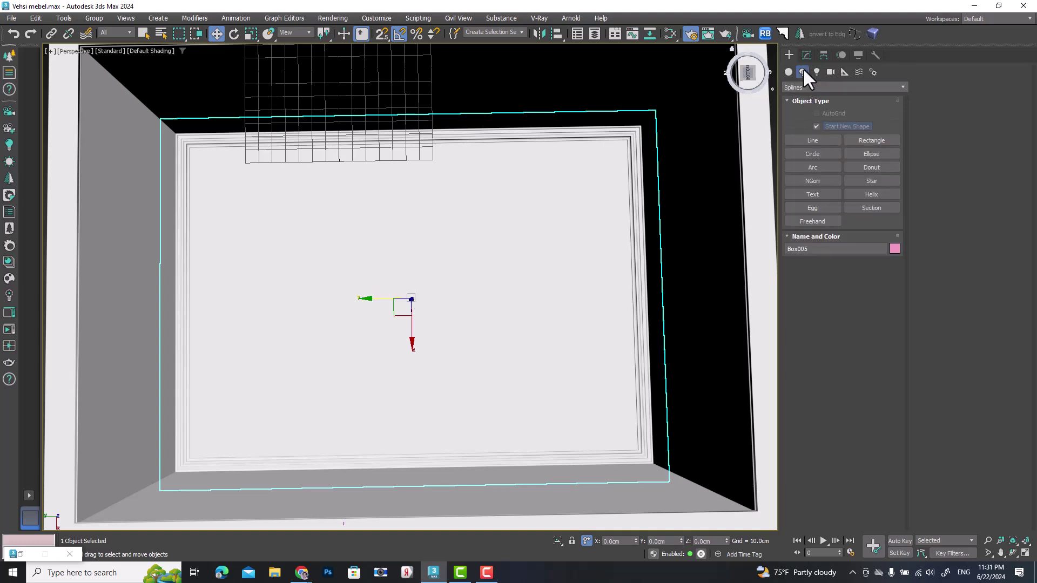
{"action": "left_click", "coordinate": [816, 71]}
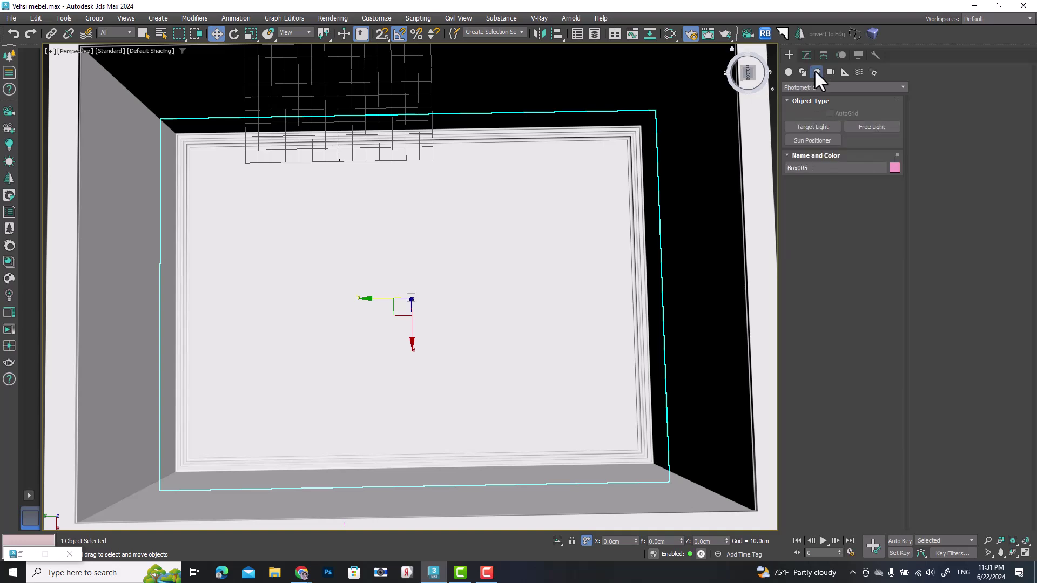
{"action": "left_click", "coordinate": [800, 87]}
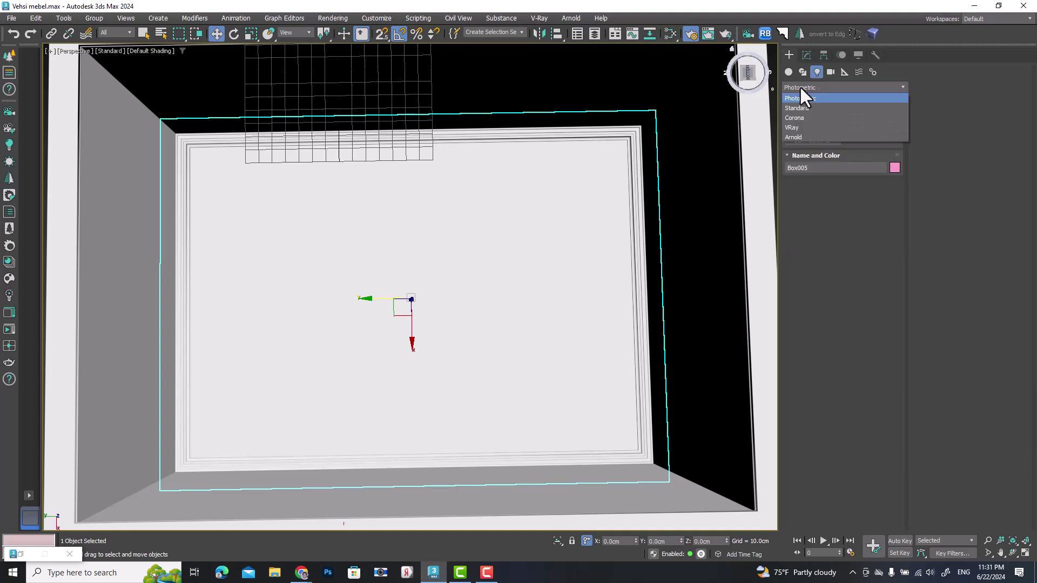
{"action": "left_click", "coordinate": [795, 128]}
{"action": "left_click", "coordinate": [813, 125]}
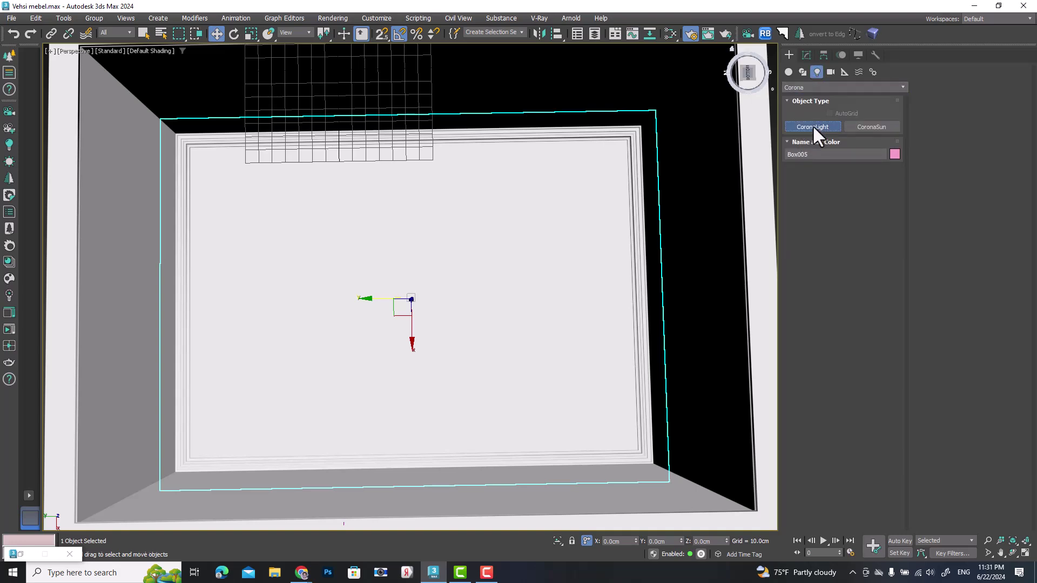
{"action": "left_click", "coordinate": [836, 274]}
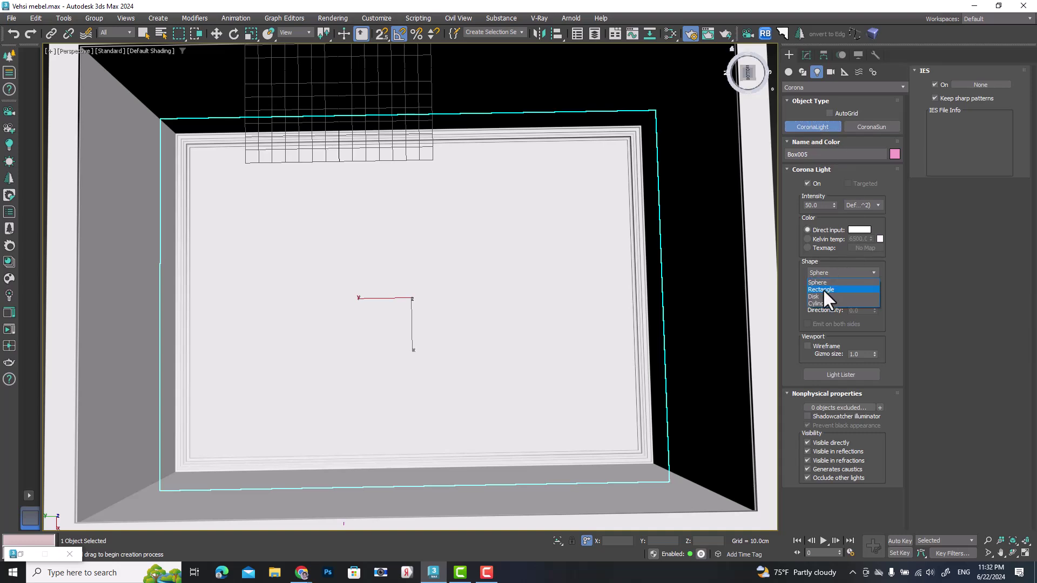
{"action": "left_click", "coordinate": [826, 290]}
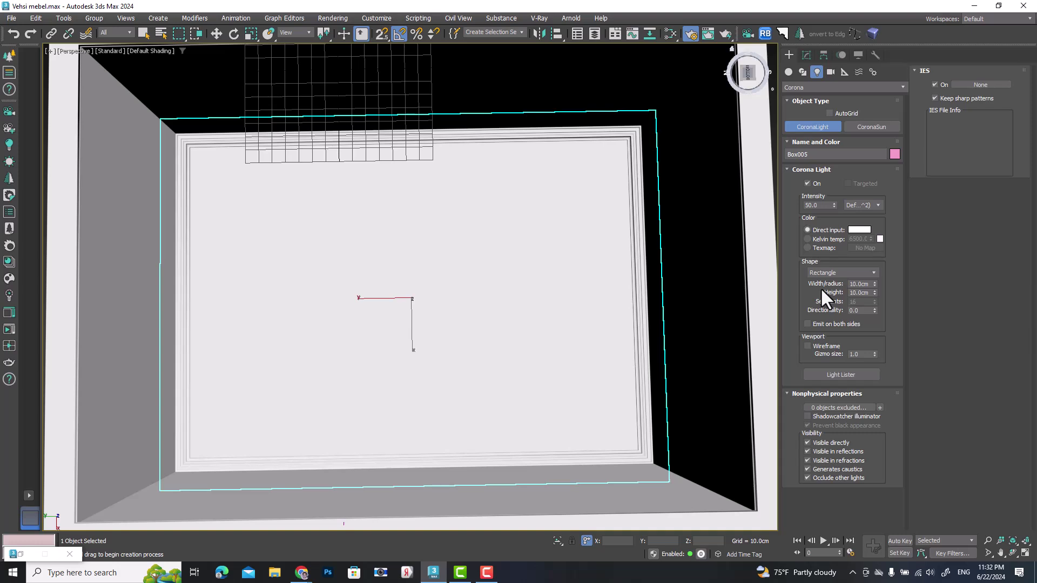
{"action": "double_click", "coordinate": [815, 205]}
{"action": "type", "text": "10"}
{"action": "key", "text": "Return"}
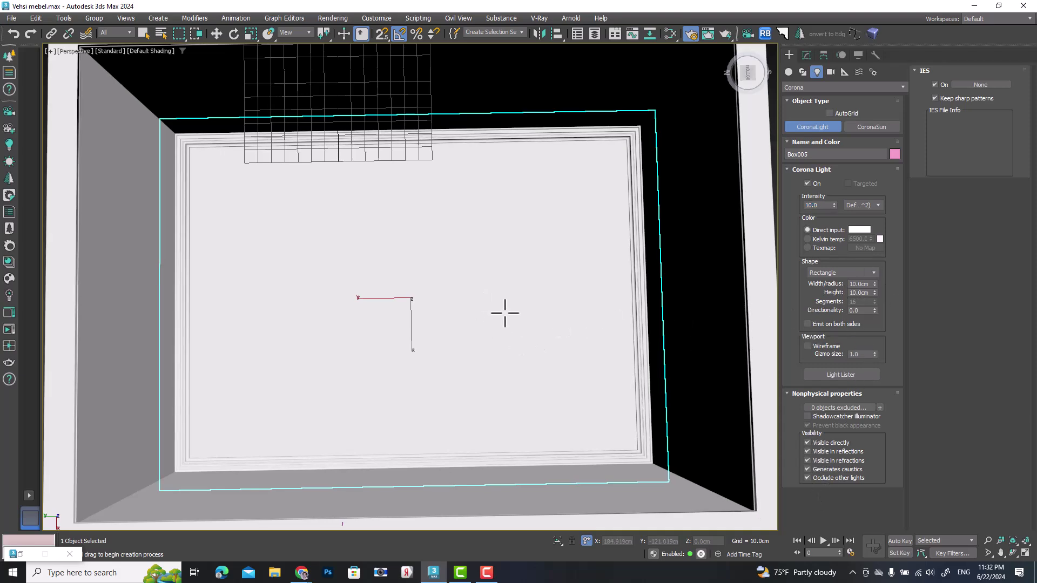
Draw the rectangular CoronaLight in the front view between the walls just below the ceiling, about 359 cm wide and 3.5 cm high.
{"action": "key", "text": "alt+w"}
{"action": "key", "text": "alt+w"}
{"action": "scroll", "coordinate": [551, 213], "scroll_direction": "down", "scroll_amount": 3}
{"action": "middle_click_drag", "start_coordinate": [551, 213], "coordinate": [474, 261]}
{"action": "scroll", "coordinate": [340, 236], "scroll_direction": "up", "scroll_amount": 3}
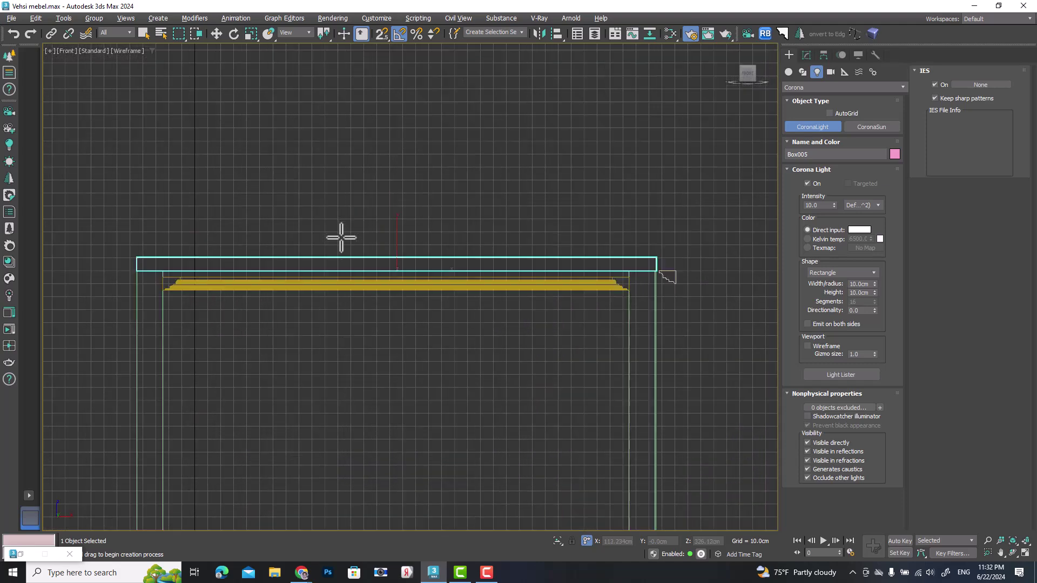
{"action": "scroll", "coordinate": [169, 278], "scroll_direction": "up", "scroll_amount": 2}
{"action": "middle_click_drag", "start_coordinate": [170, 277], "coordinate": [139, 274]}
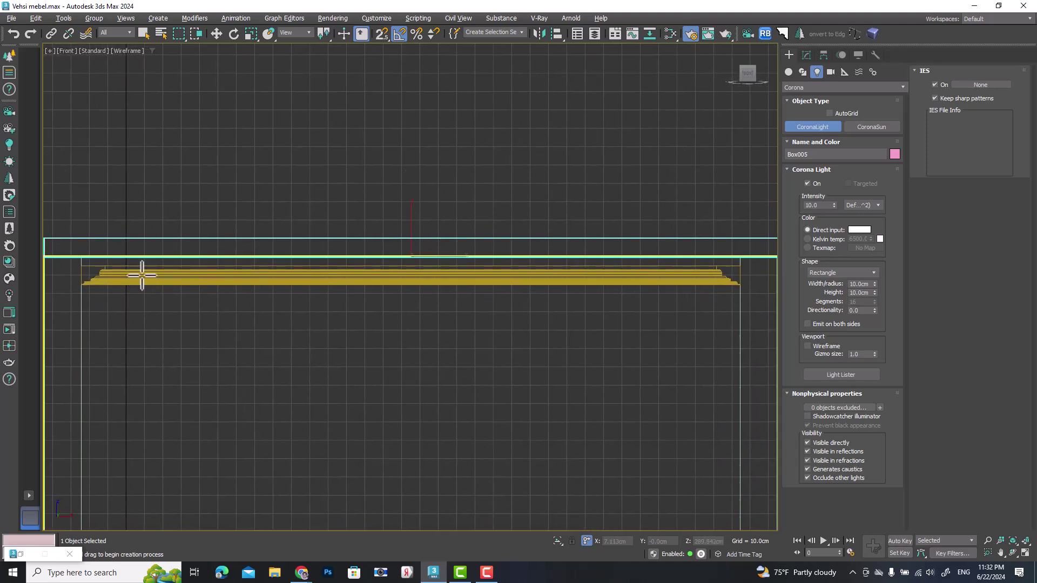
{"action": "left_click_drag", "start_coordinate": [81, 258], "coordinate": [740, 264]}
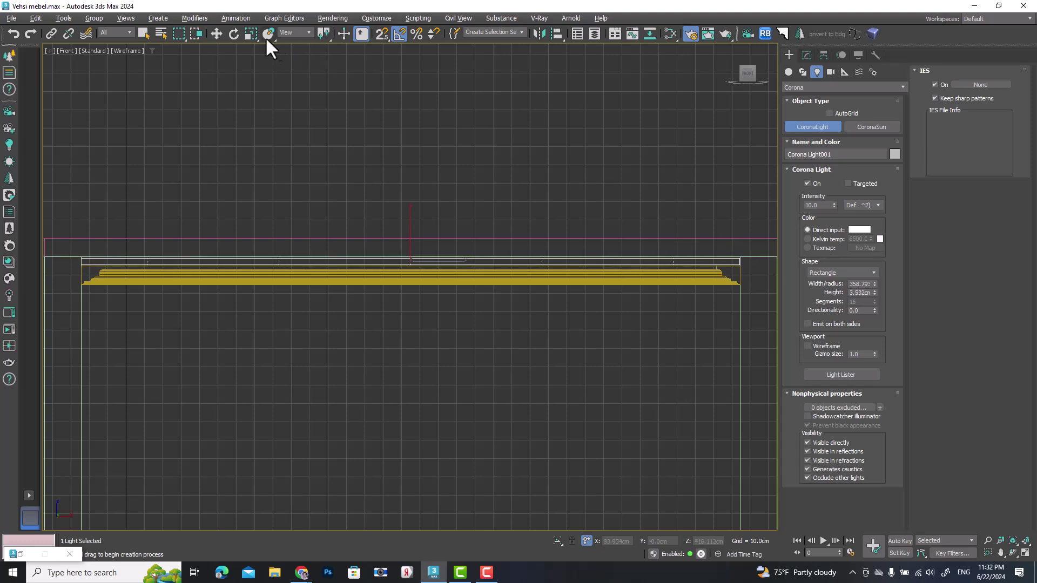
{"action": "left_click", "coordinate": [216, 34]}
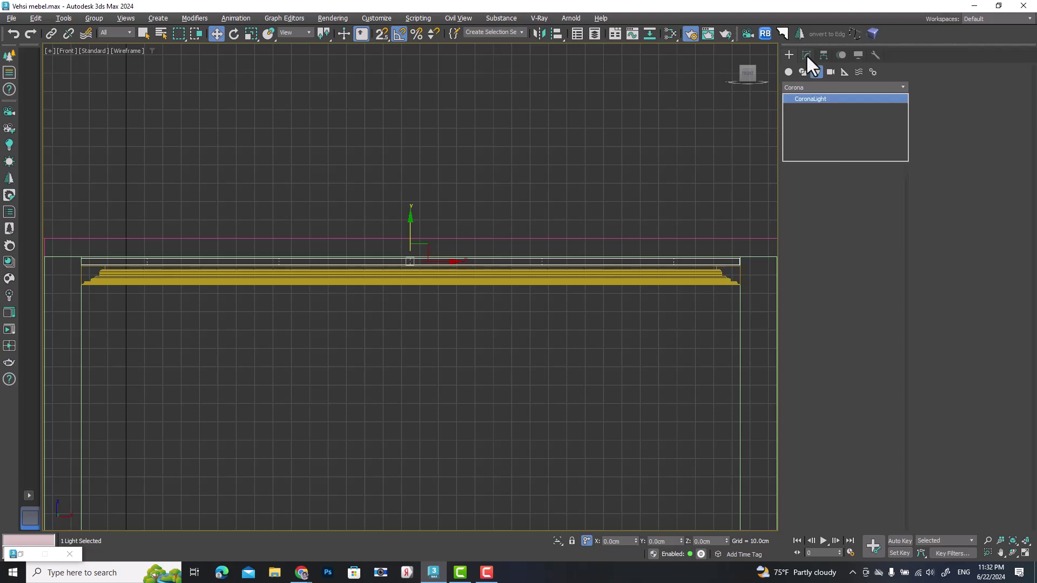
Set the rectangular light's height to 5 cm and fit it in the gap between the ceiling and the cornice in the front view.
{"action": "left_click", "coordinate": [807, 55]}
{"action": "left_click_drag", "start_coordinate": [877, 312], "coordinate": [875, 295]}
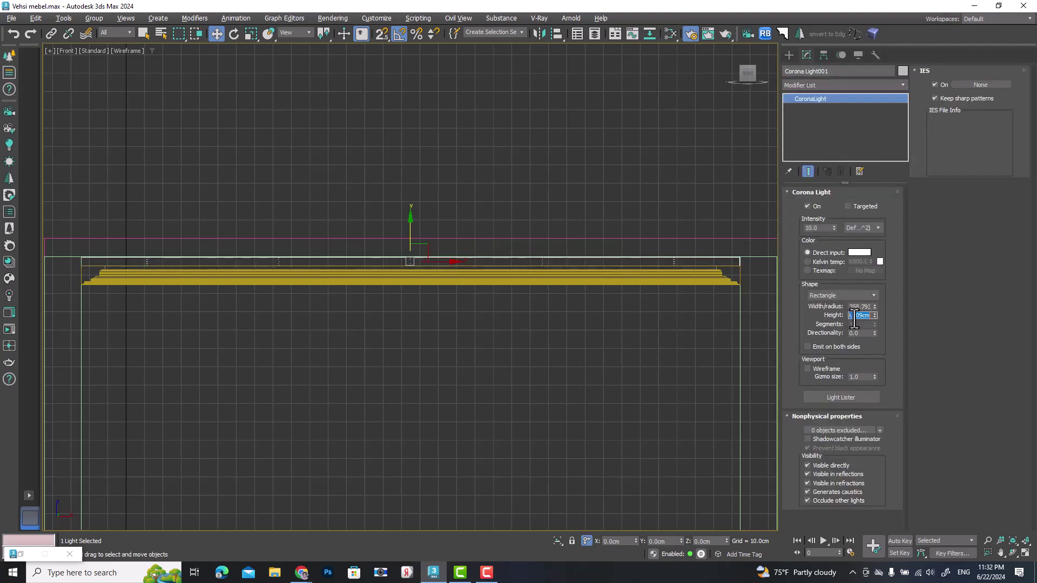
{"action": "key", "text": "Return"}
{"action": "scroll", "coordinate": [415, 259], "scroll_direction": "up", "scroll_amount": 5}
{"action": "left_click_drag", "start_coordinate": [371, 297], "coordinate": [405, 285]}
{"action": "key", "text": "alt+w"}
{"action": "key", "text": "alt+w"}
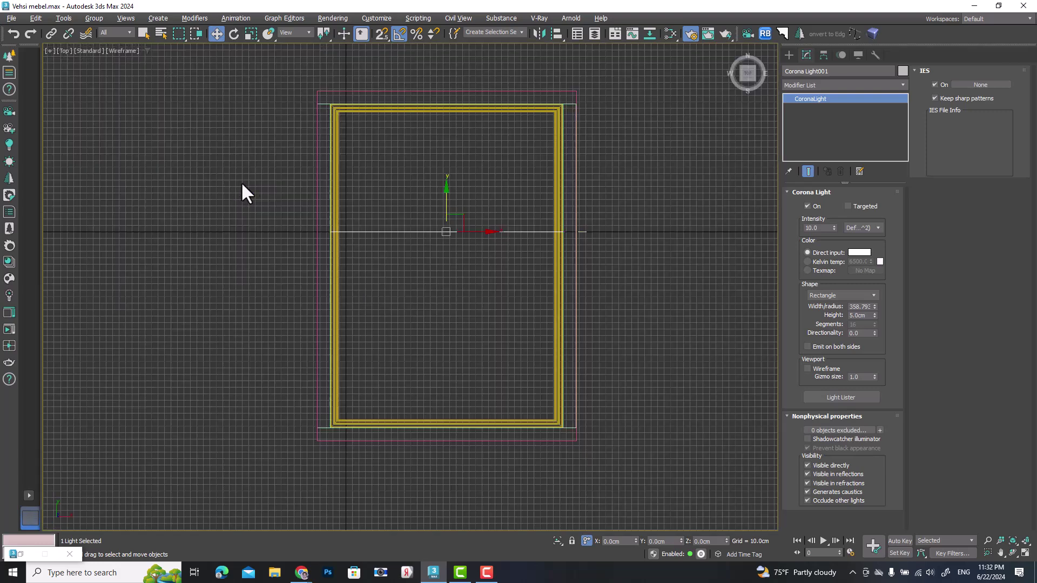
Move the light in the top view onto the inner part of the cornice along the lower short wall.
{"action": "middle_click_drag", "start_coordinate": [498, 259], "coordinate": [431, 206]}
{"action": "left_click_drag", "start_coordinate": [380, 81], "coordinate": [380, 261]}
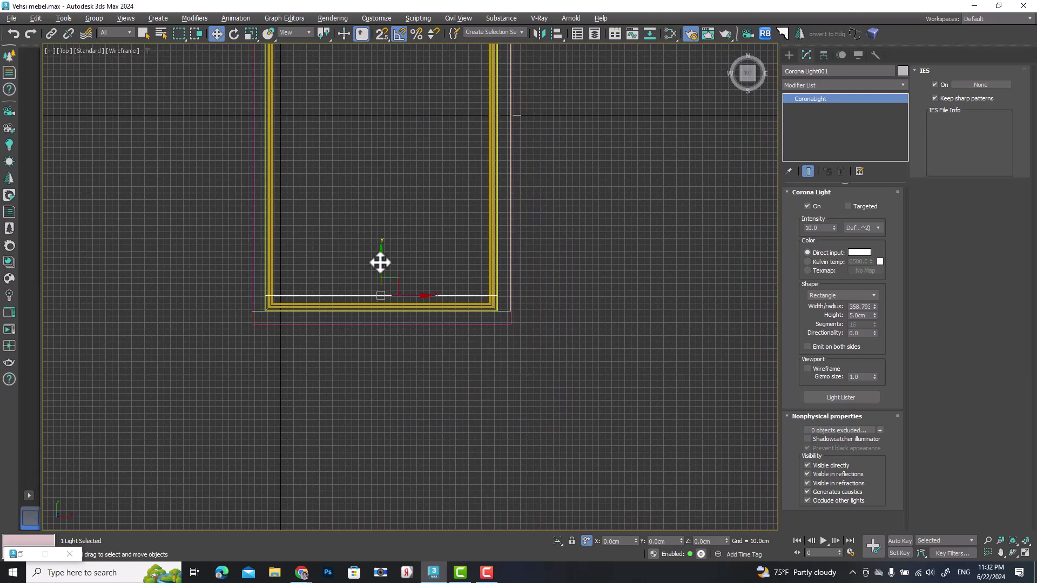
{"action": "scroll", "coordinate": [387, 292], "scroll_direction": "up", "scroll_amount": 5}
{"action": "scroll", "coordinate": [408, 288], "scroll_direction": "up", "scroll_amount": 2}
{"action": "left_click_drag", "start_coordinate": [410, 155], "coordinate": [376, 210]}
{"action": "scroll", "coordinate": [435, 308], "scroll_direction": "up", "scroll_amount": 4}
{"action": "key", "text": "alt+w"}
{"action": "middle_click_drag", "start_coordinate": [258, 150], "coordinate": [338, 174]}
{"action": "key", "text": "alt+w"}
{"action": "scroll", "coordinate": [338, 173], "scroll_direction": "down", "scroll_amount": 4}
{"action": "middle_click_drag", "start_coordinate": [486, 272], "coordinate": [294, 322]}
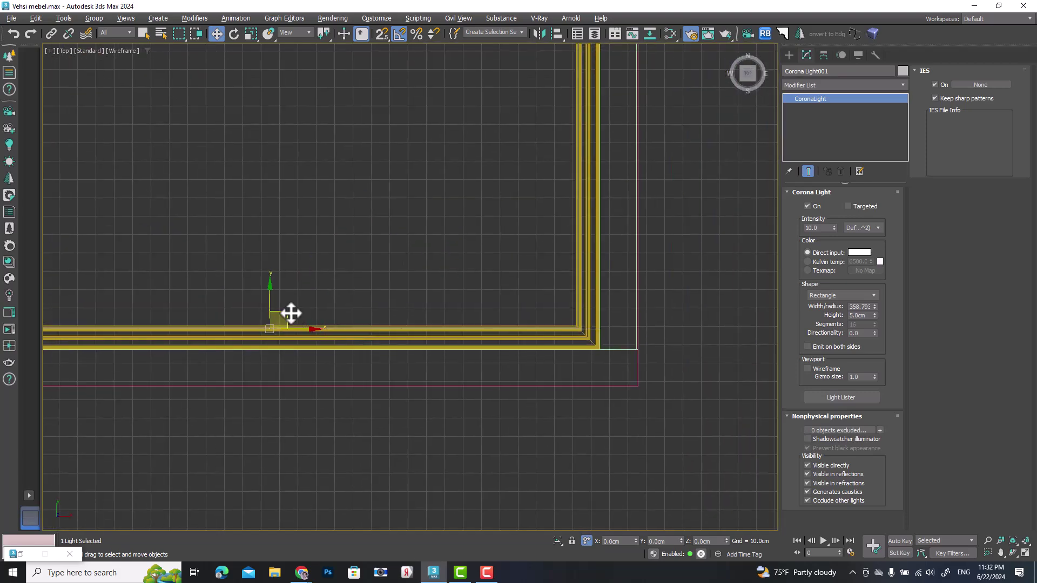
Make one independent copy of the light inside the room and rotate it 90 degrees in the top view to run parallel to the long walls.
{"action": "left_click_drag", "start_coordinate": [315, 262], "coordinate": [426, 145], "text": "shift"}
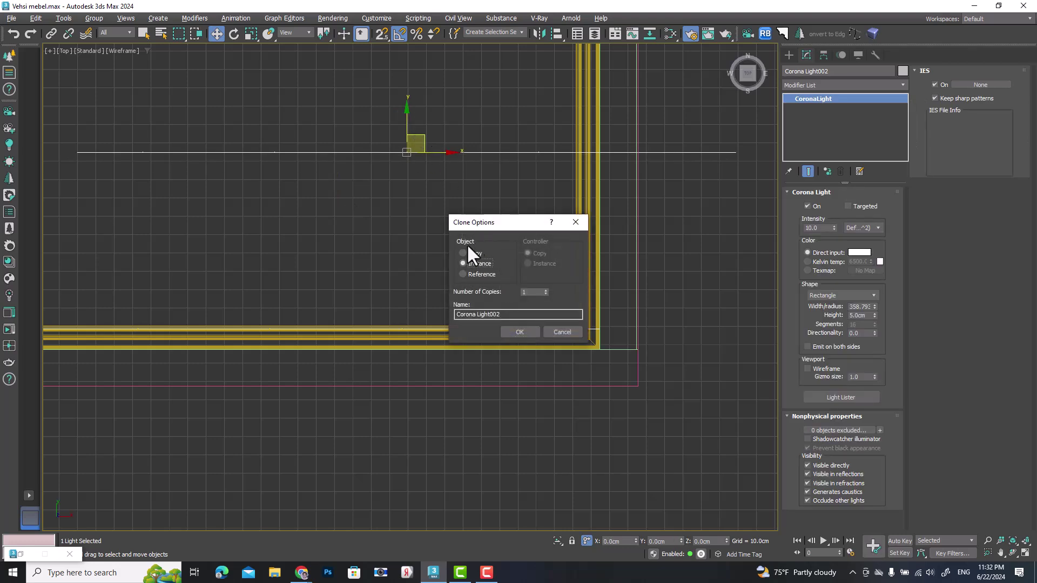
{"action": "left_click", "coordinate": [518, 332]}
{"action": "scroll", "coordinate": [464, 216], "scroll_direction": "down", "scroll_amount": 4}
{"action": "middle_click_drag", "start_coordinate": [464, 216], "coordinate": [436, 296]}
{"action": "left_click_drag", "start_coordinate": [437, 296], "coordinate": [474, 191]}
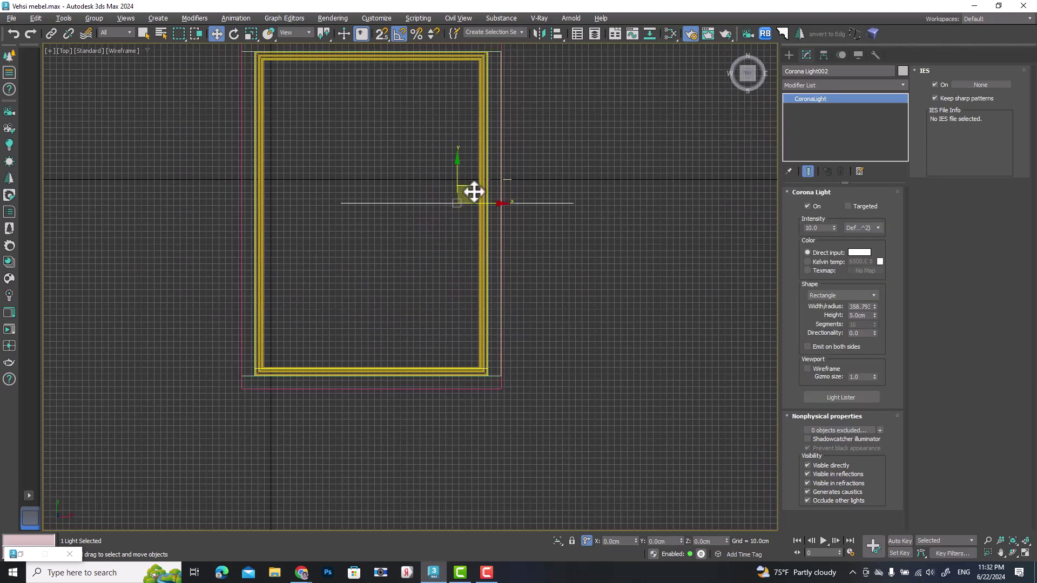
{"action": "left_click", "coordinate": [235, 32]}
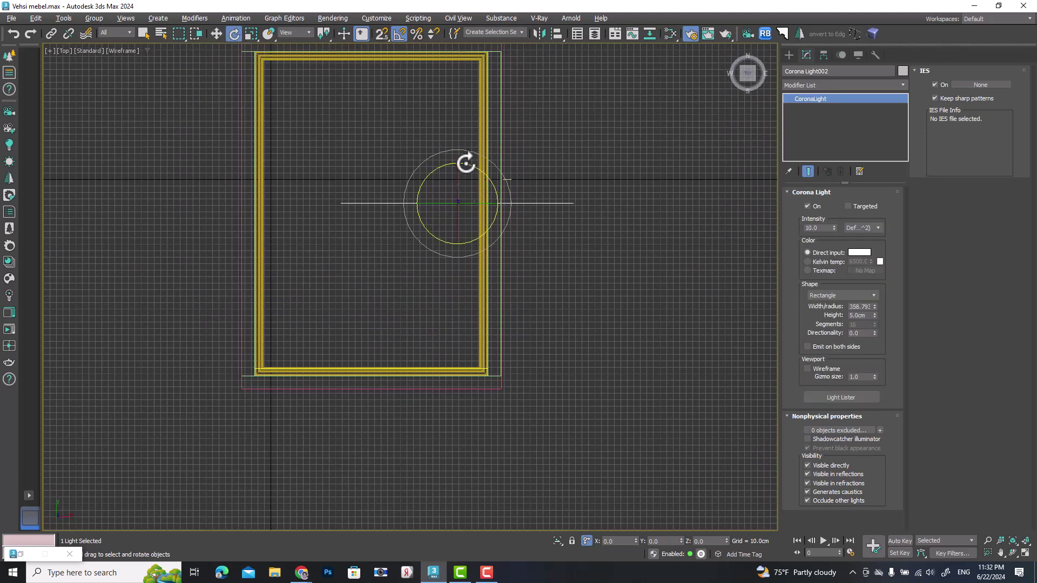
{"action": "left_click_drag", "start_coordinate": [481, 155], "coordinate": [456, 101]}
{"action": "left_click", "coordinate": [217, 33]}
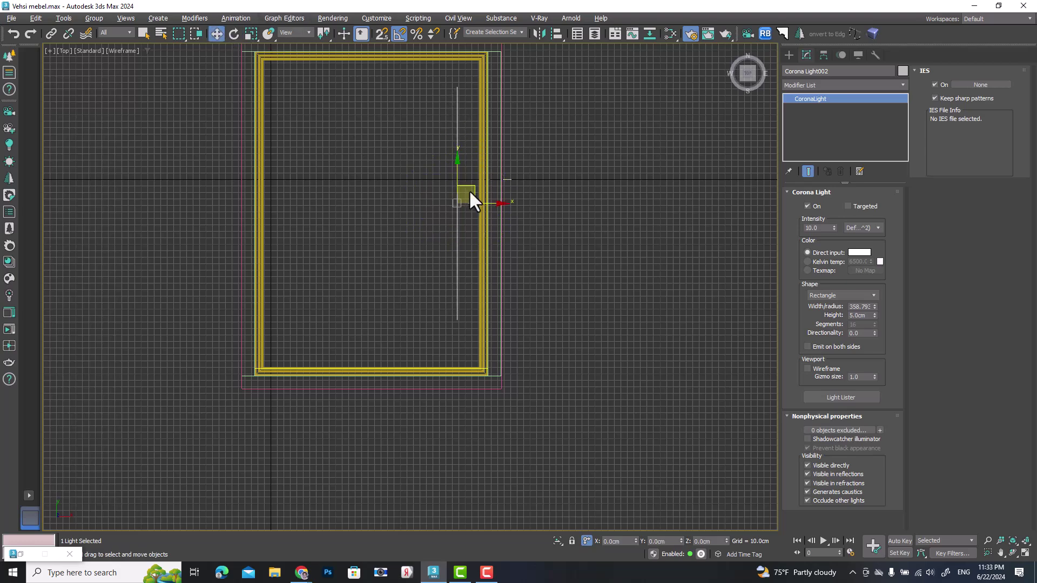
Position the rotated light on the inner part of the cornice along the right-hand long wall.
{"action": "scroll", "coordinate": [469, 189], "scroll_direction": "up", "scroll_amount": 5}
{"action": "left_click_drag", "start_coordinate": [440, 204], "coordinate": [513, 209]}
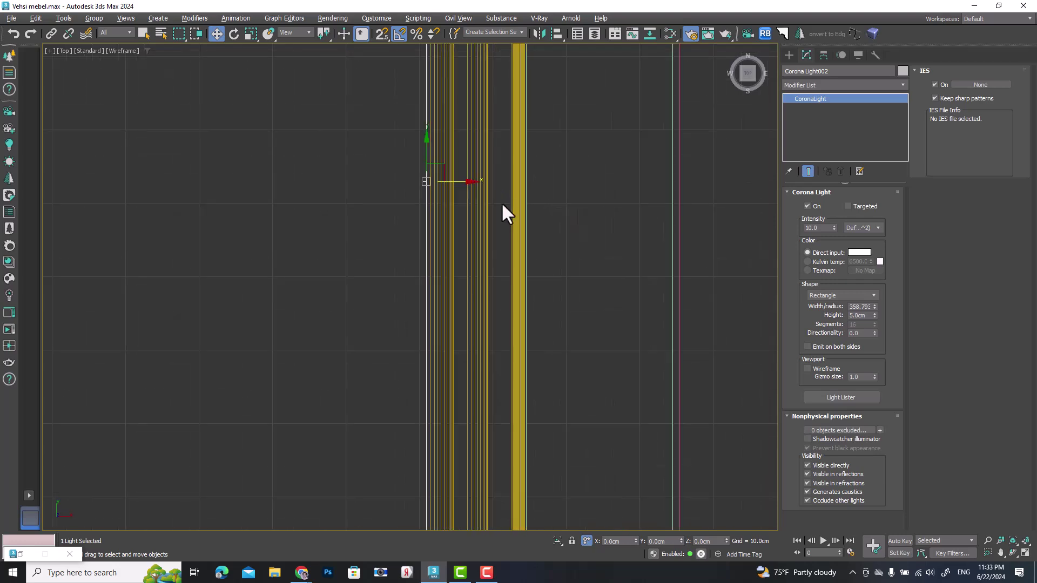
{"action": "scroll", "coordinate": [440, 183], "scroll_direction": "up", "scroll_amount": 3}
{"action": "left_click_drag", "start_coordinate": [429, 186], "coordinate": [463, 209]}
{"action": "scroll", "coordinate": [463, 215], "scroll_direction": "down", "scroll_amount": 6}
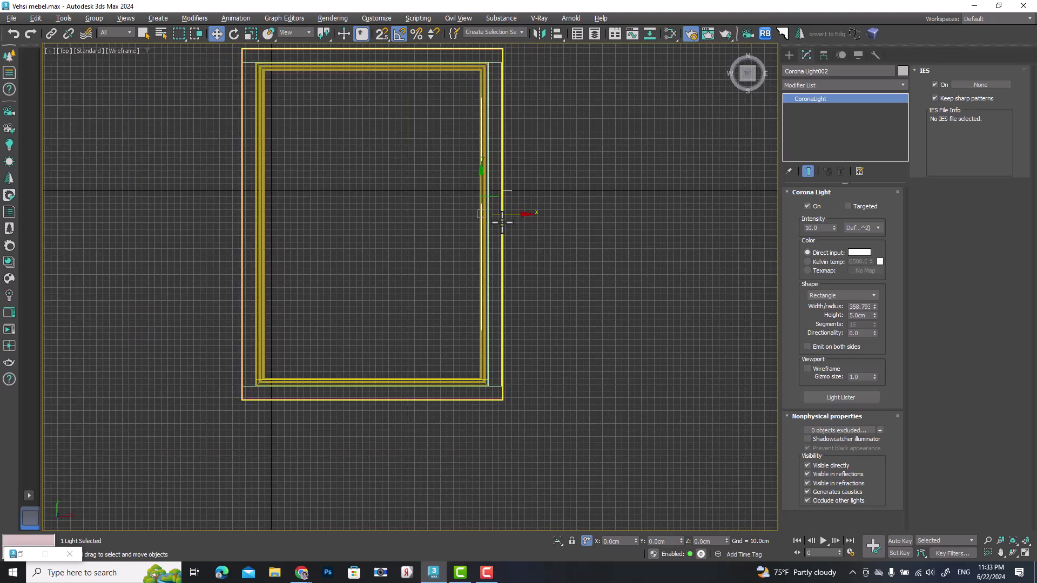
Lengthen the long-wall light to about 474.7 cm wide and centre it between the cornice corners.
{"action": "left_click_drag", "start_coordinate": [875, 306], "coordinate": [878, 295]}
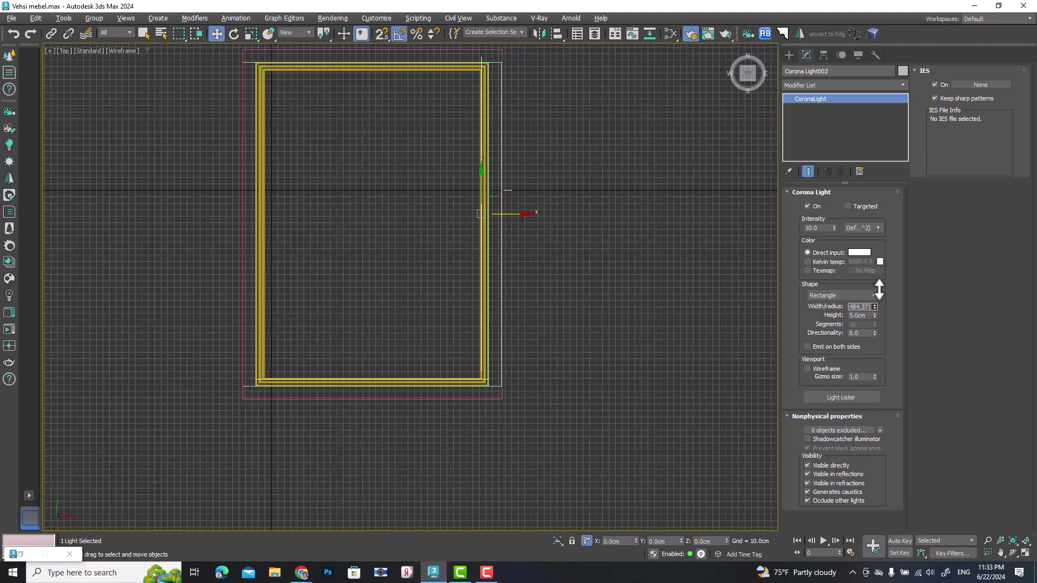
{"action": "left_click_drag", "start_coordinate": [481, 178], "coordinate": [478, 185]}
{"action": "scroll", "coordinate": [482, 60], "scroll_direction": "up", "scroll_amount": 5}
{"action": "scroll", "coordinate": [483, 60], "scroll_direction": "up", "scroll_amount": 5}
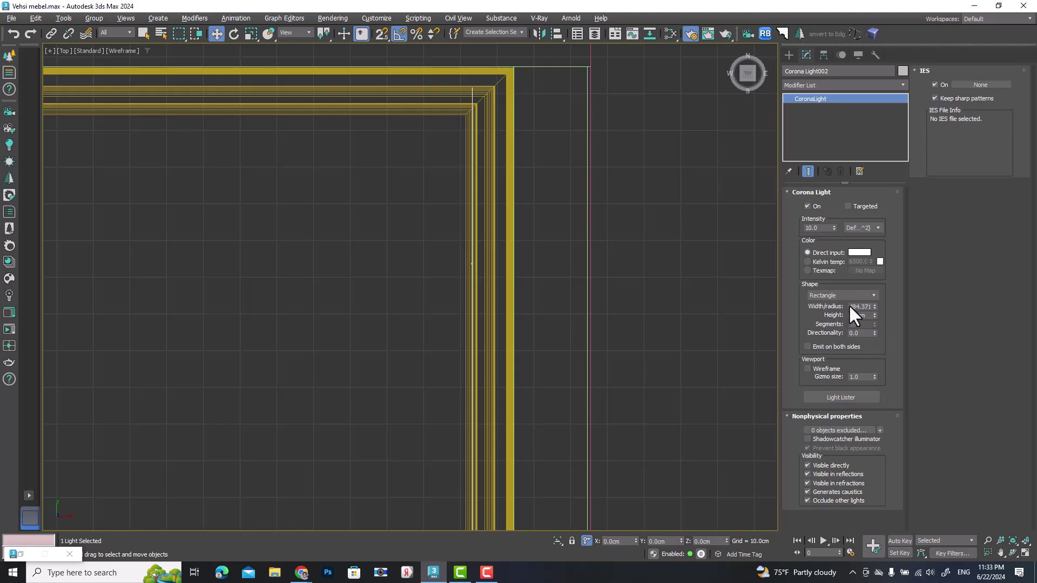
{"action": "scroll", "coordinate": [486, 273], "scroll_direction": "down", "scroll_amount": 4}
{"action": "middle_click_drag", "start_coordinate": [486, 273], "coordinate": [506, 238]}
{"action": "scroll", "coordinate": [498, 324], "scroll_direction": "up", "scroll_amount": 3}
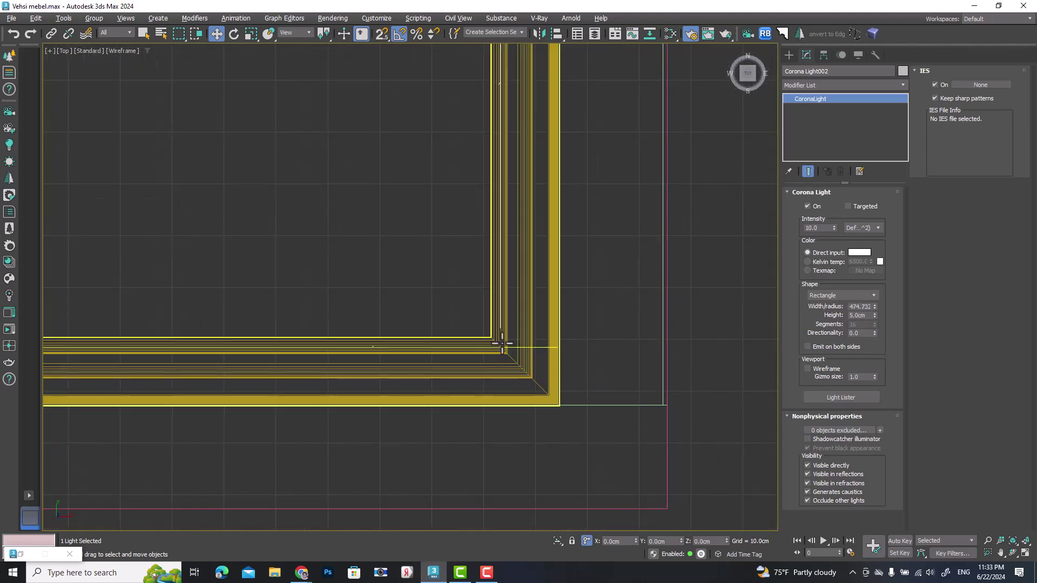
{"action": "scroll", "coordinate": [481, 330], "scroll_direction": "down", "scroll_amount": 7}
{"action": "scroll", "coordinate": [501, 246], "scroll_direction": "up", "scroll_amount": 1}
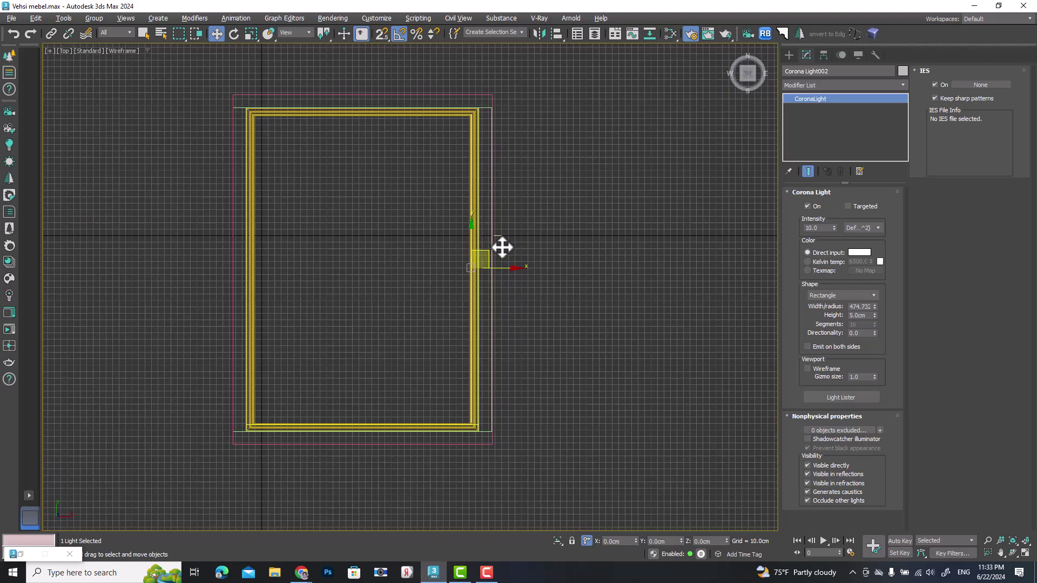
Start an interactive Corona render of the perspective view looking up at the ceiling.
{"action": "key", "text": "alt+w"}
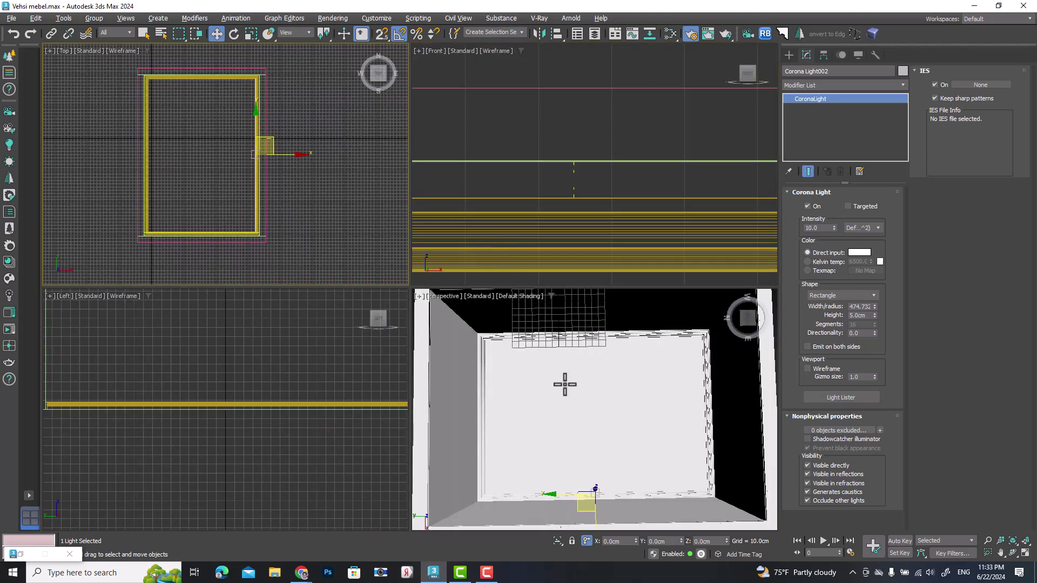
{"action": "right_click", "coordinate": [556, 367]}
{"action": "key", "text": "alt+w"}
{"action": "left_click", "coordinate": [686, 34]}
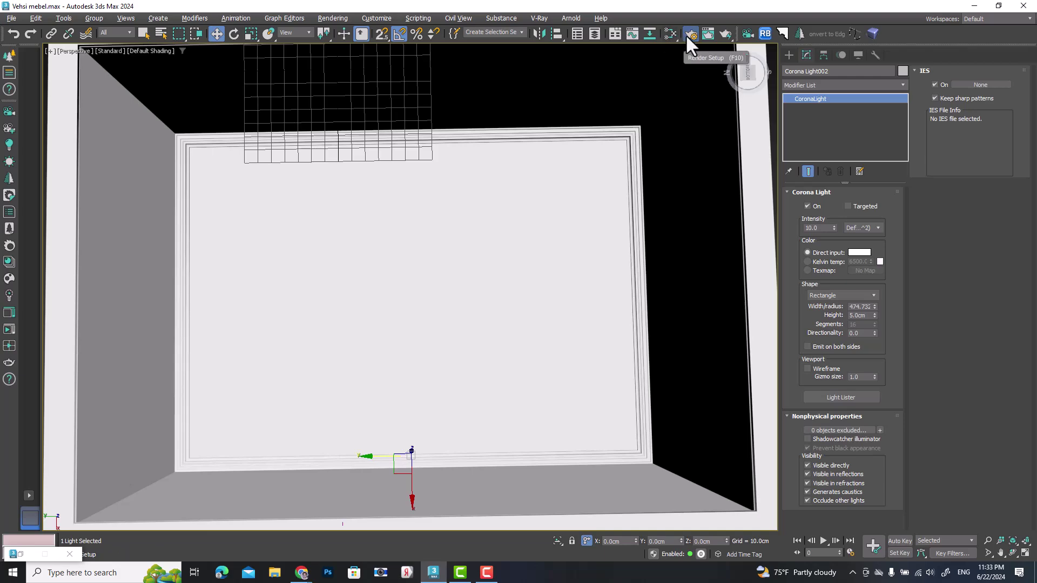
{"action": "left_click", "coordinate": [25, 553]}
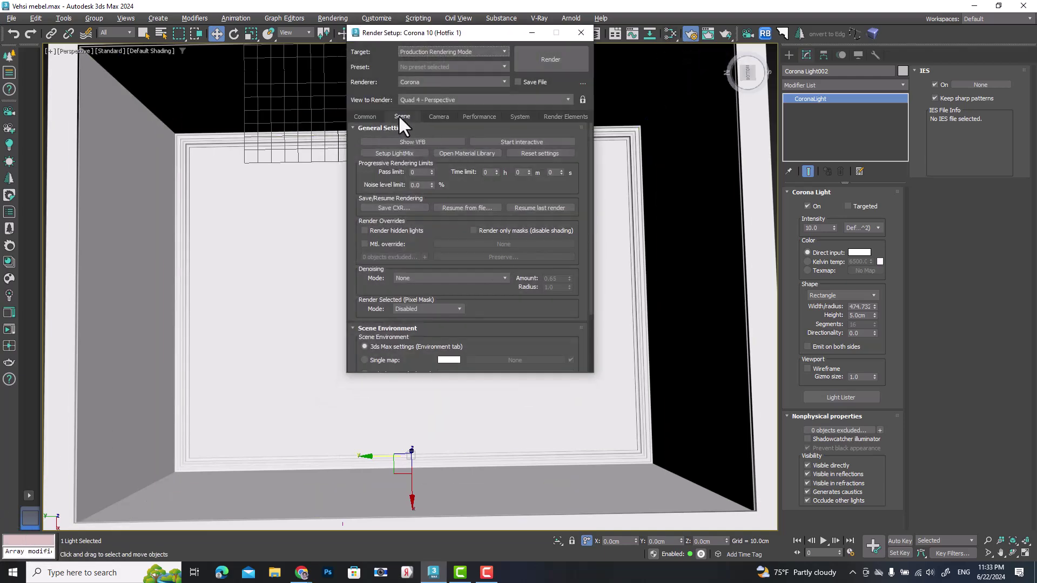
{"action": "left_click", "coordinate": [507, 141]}
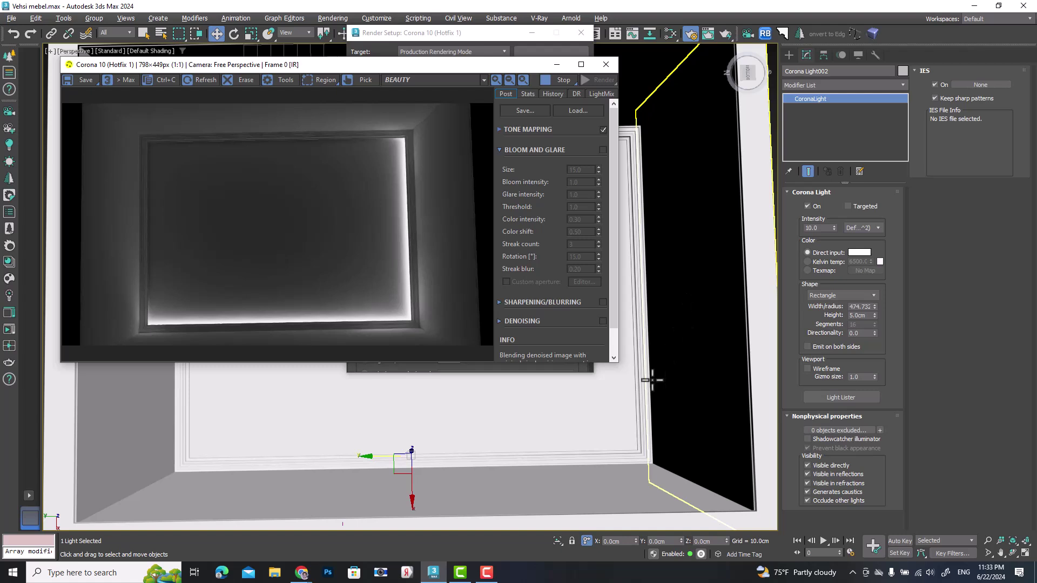
Display the perspective view as wireframe and select Corona Light002 by name from the scene.
{"action": "key", "text": "F3"}
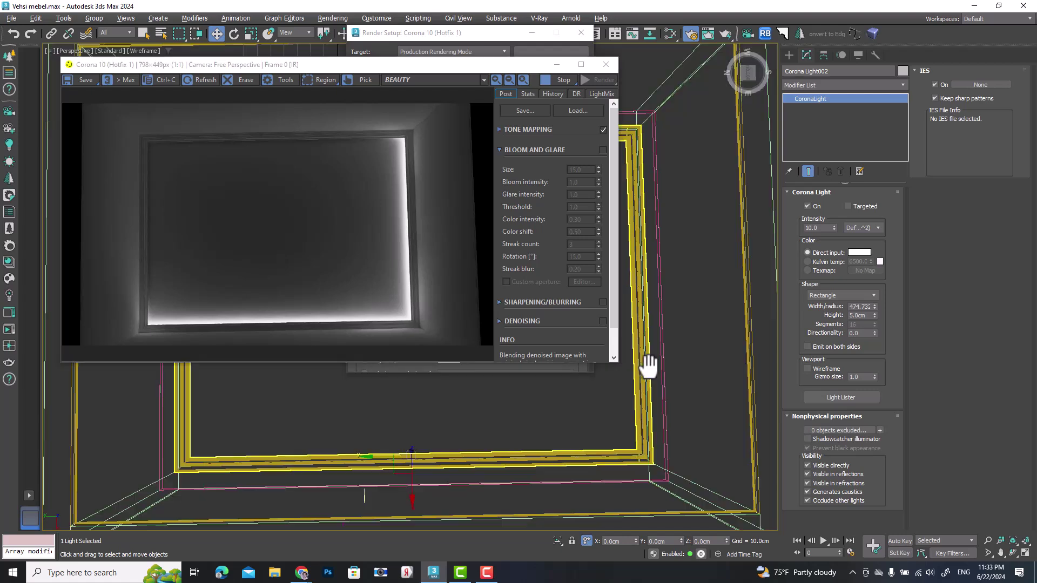
{"action": "left_click", "coordinate": [637, 413]}
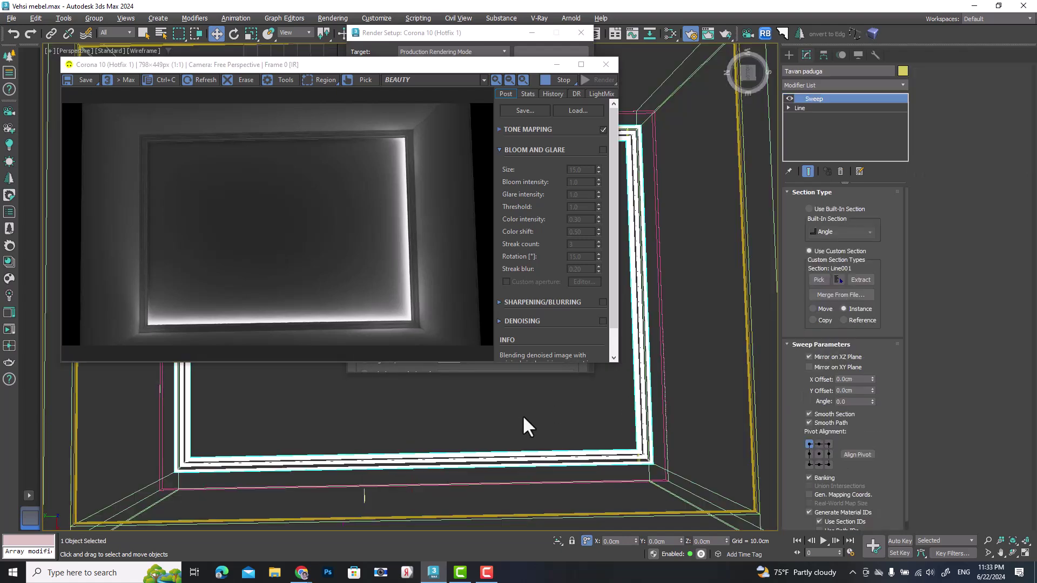
{"action": "left_click", "coordinate": [161, 32]}
{"action": "left_click", "coordinate": [723, 130]}
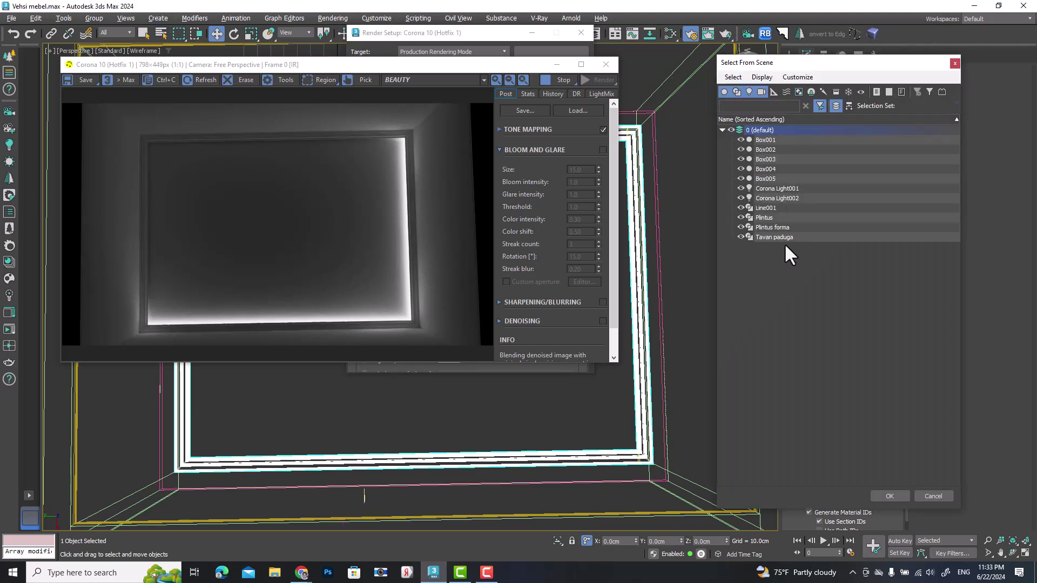
{"action": "left_click", "coordinate": [778, 198]}
{"action": "left_click", "coordinate": [890, 495]}
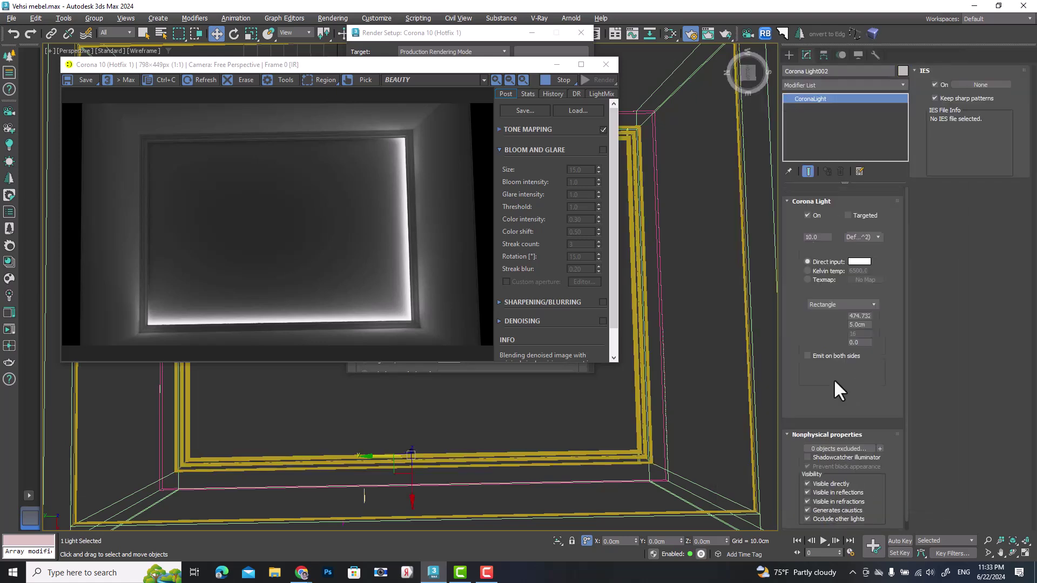
Try an intensity of 2 for Corona Light002 and settle on an intensity of 5.
{"action": "double_click", "coordinate": [825, 227]}
{"action": "type", "text": "2"}
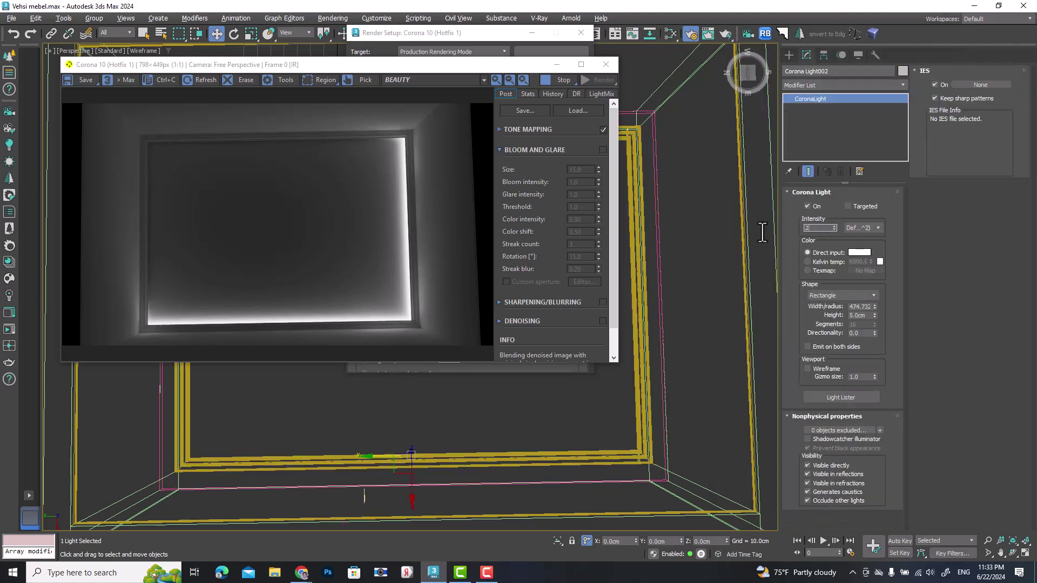
{"action": "key", "text": "Return"}
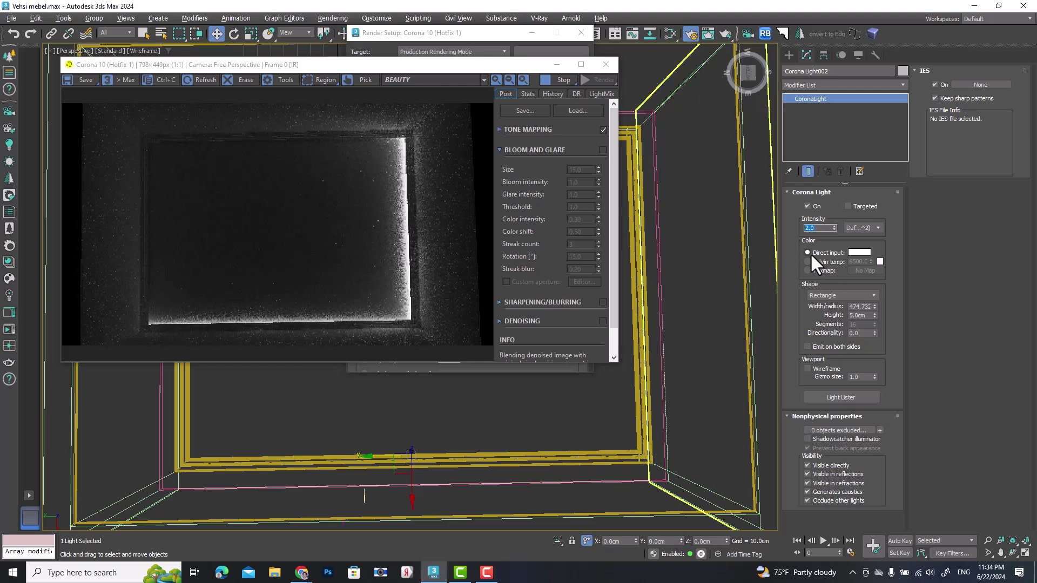
{"action": "type", "text": "5"}
{"action": "key", "text": "Return"}
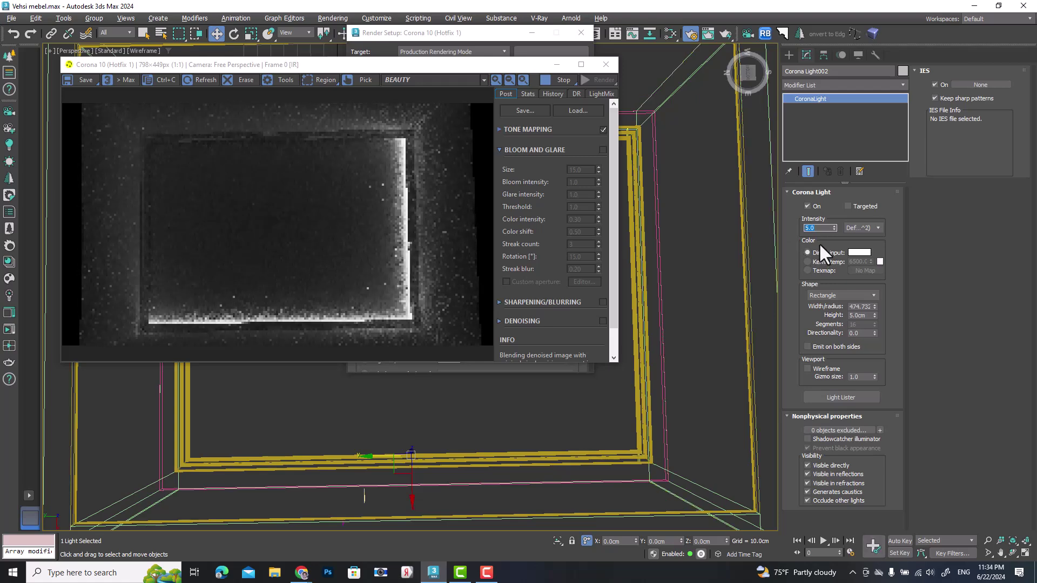
Try pink and blue tints for Corona Light002's direct input color and apply the pale yellow EFF2C9.
{"action": "left_click", "coordinate": [864, 252]}
{"action": "left_click", "coordinate": [621, 172]}
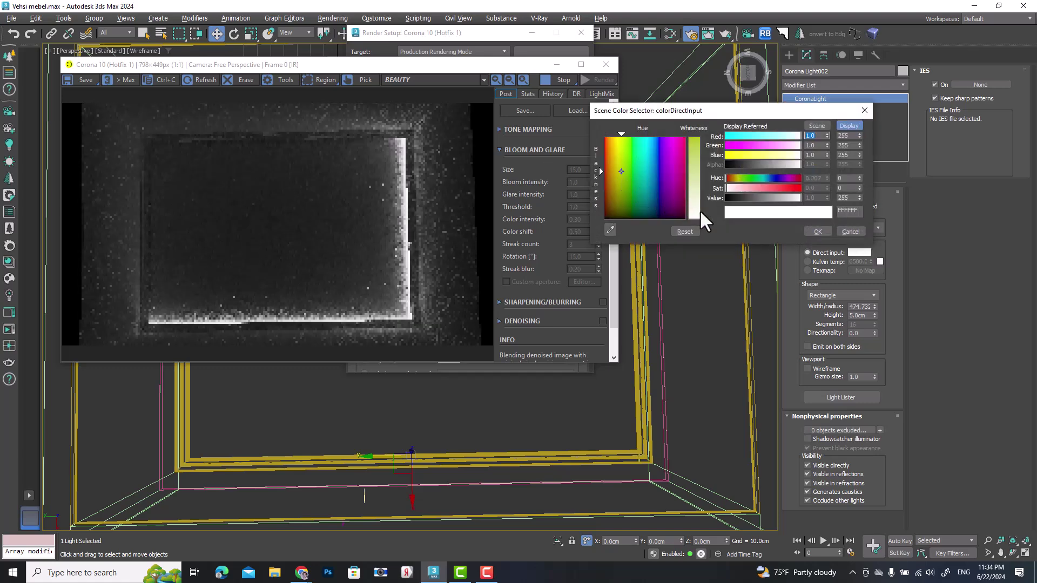
{"action": "left_click_drag", "start_coordinate": [702, 217], "coordinate": [702, 169]}
{"action": "left_click", "coordinate": [605, 153]}
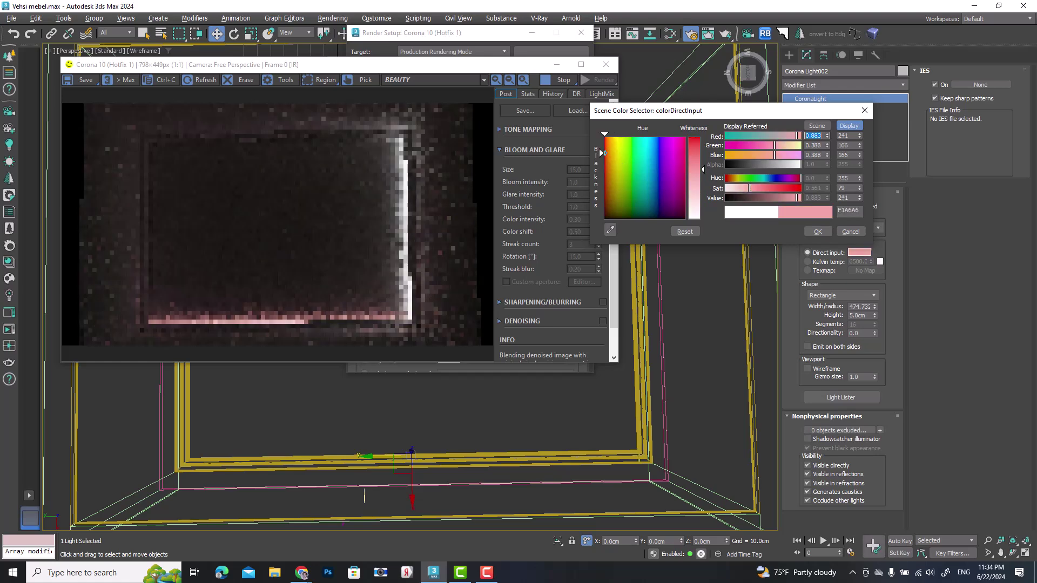
{"action": "left_click", "coordinate": [650, 175]}
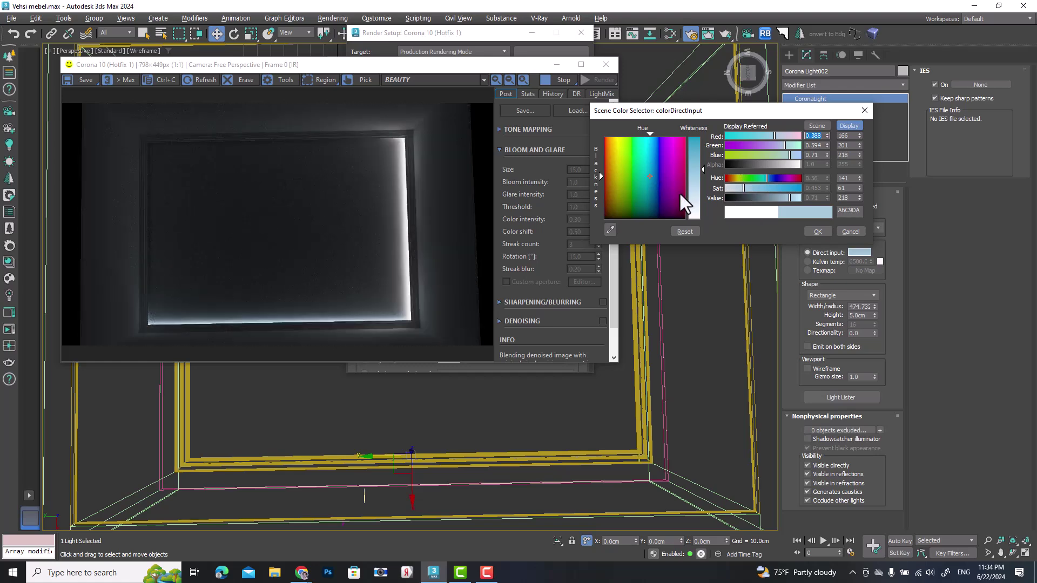
{"action": "left_click", "coordinate": [619, 159]}
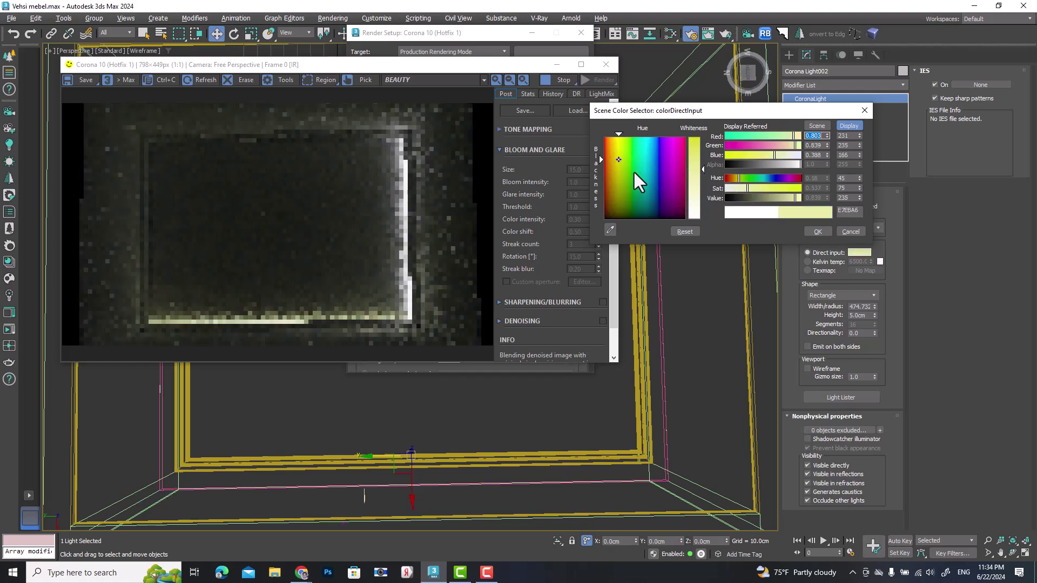
{"action": "left_click_drag", "start_coordinate": [705, 170], "coordinate": [704, 184]}
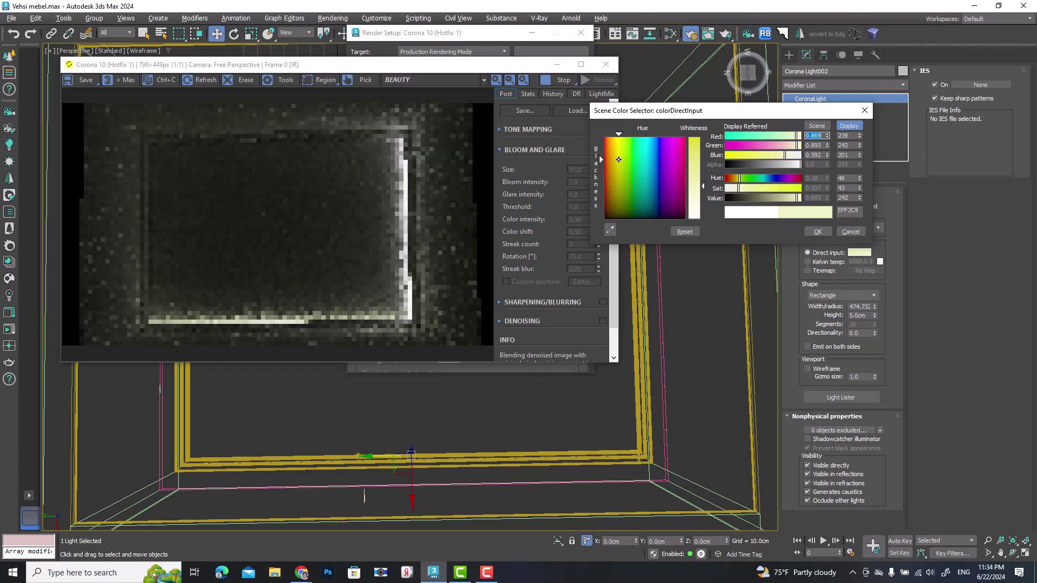
{"action": "left_click", "coordinate": [818, 232]}
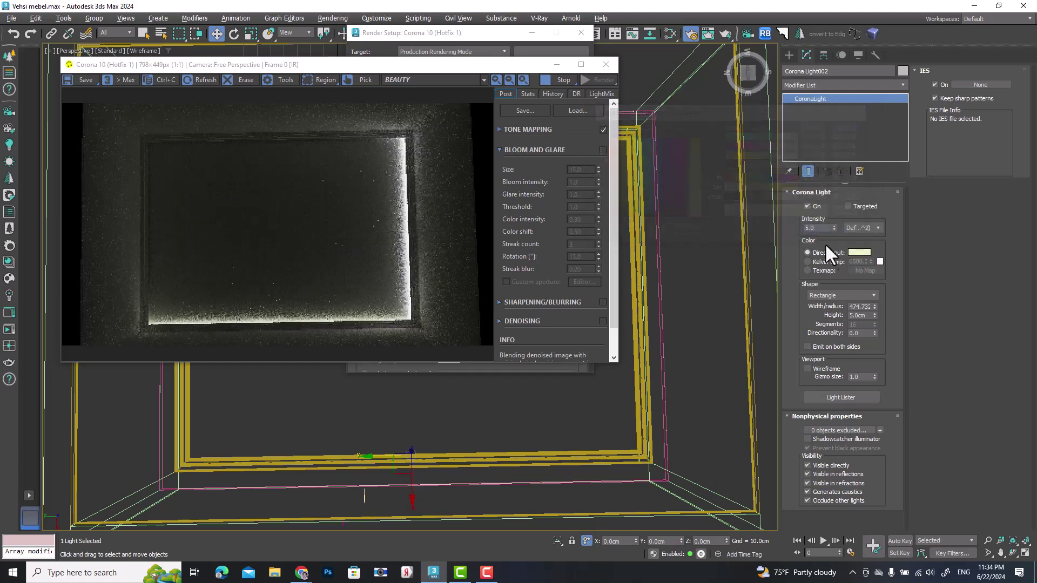
Try a Kelvin temperature of 4000 as the light's color and return to the direct input color.
{"action": "left_click", "coordinate": [808, 262]}
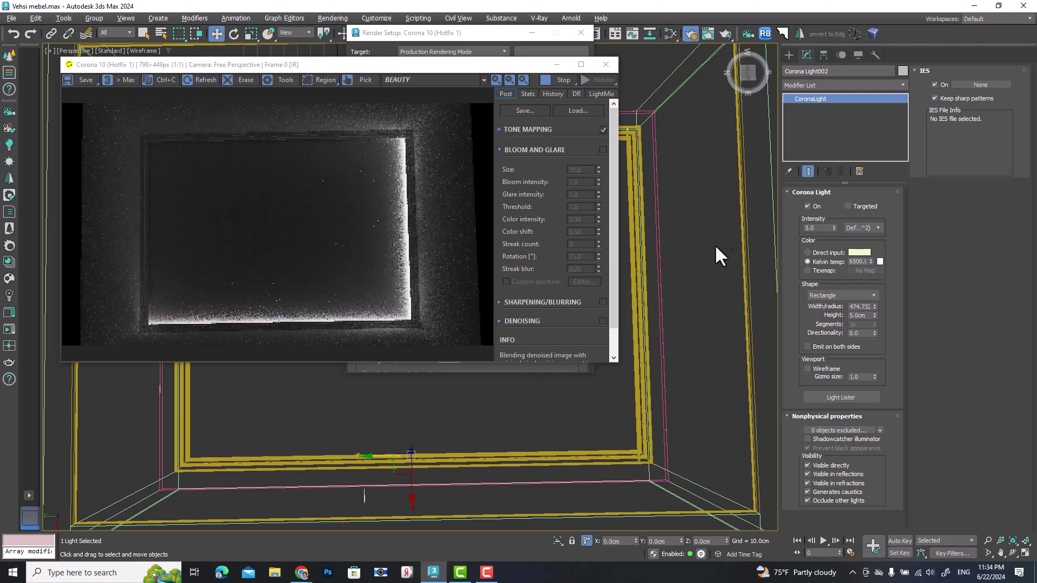
{"action": "double_click", "coordinate": [851, 262]}
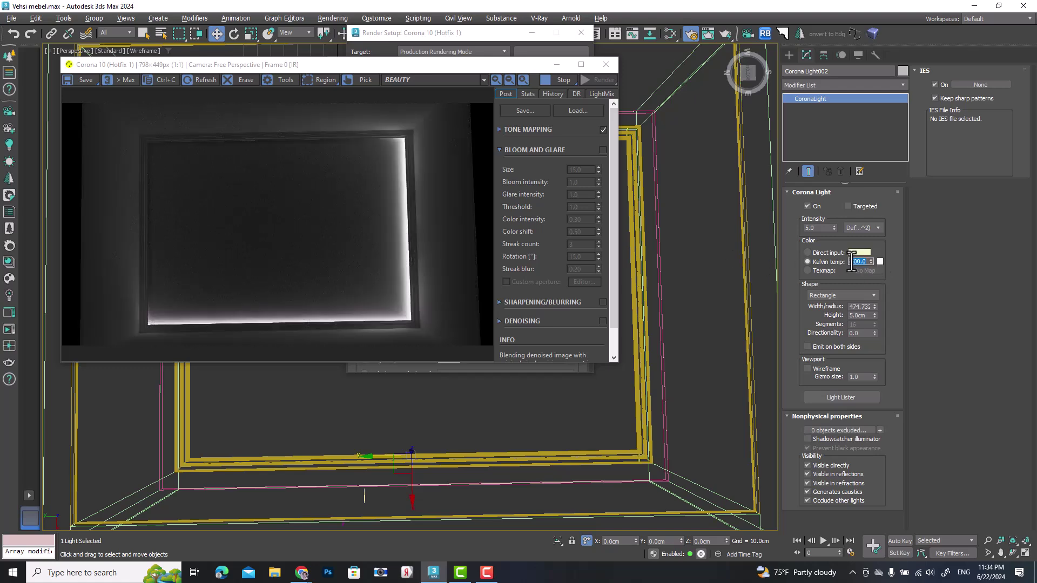
{"action": "type", "text": "3000"}
{"action": "key", "text": "Return"}
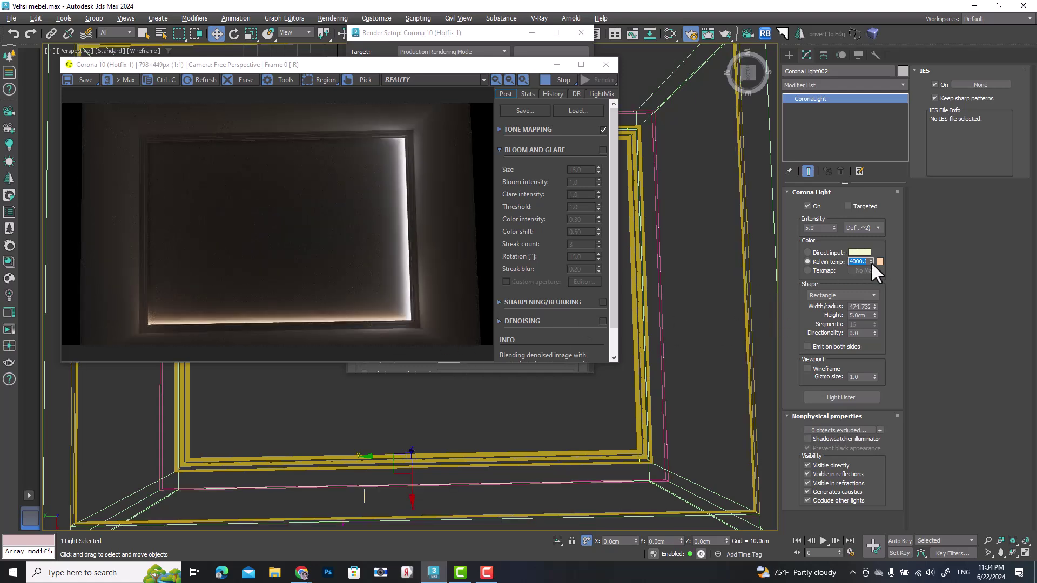
{"action": "left_click", "coordinate": [815, 252]}
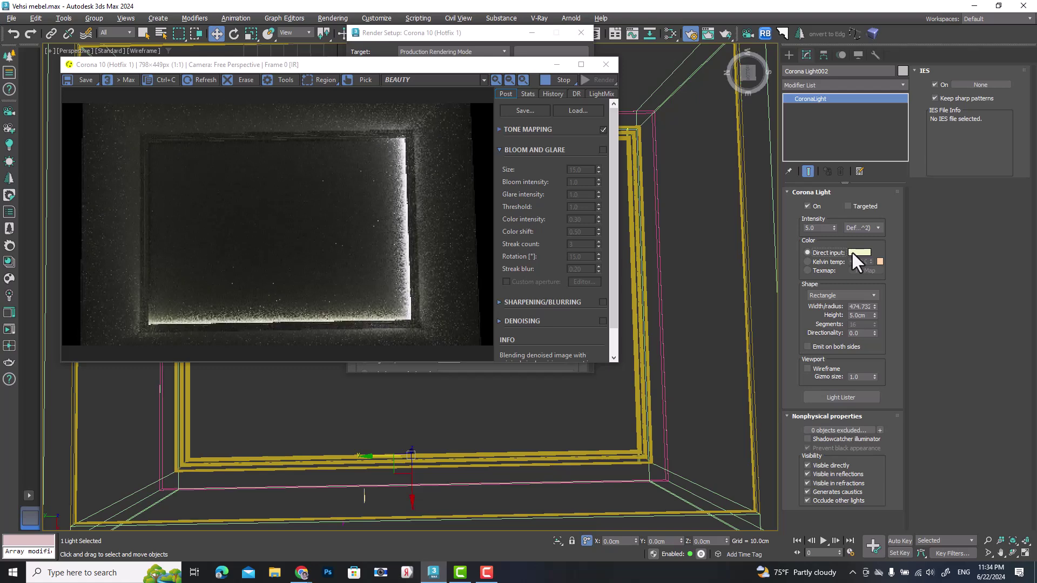
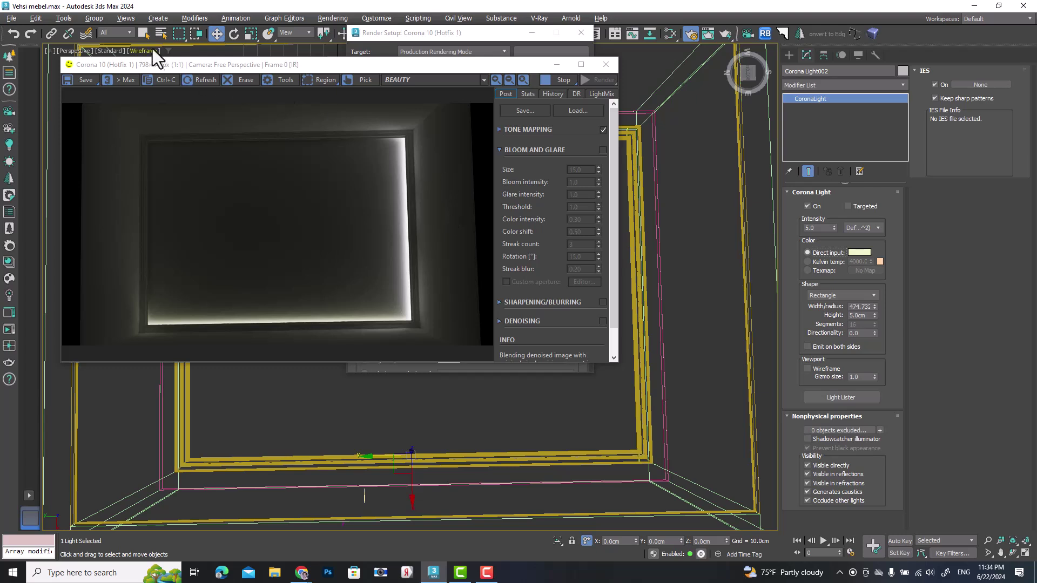
Select Corona Light001 by name from the scene, set its intensity to 5 and reset its direct input color to default.
{"action": "left_click", "coordinate": [160, 34]}
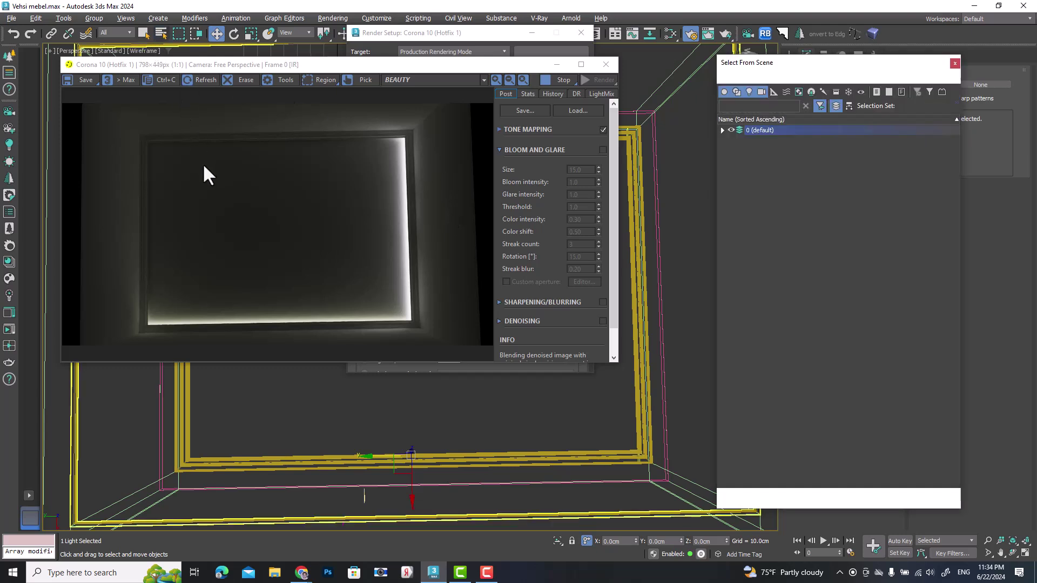
{"action": "left_click", "coordinate": [723, 131]}
{"action": "left_click", "coordinate": [788, 188]}
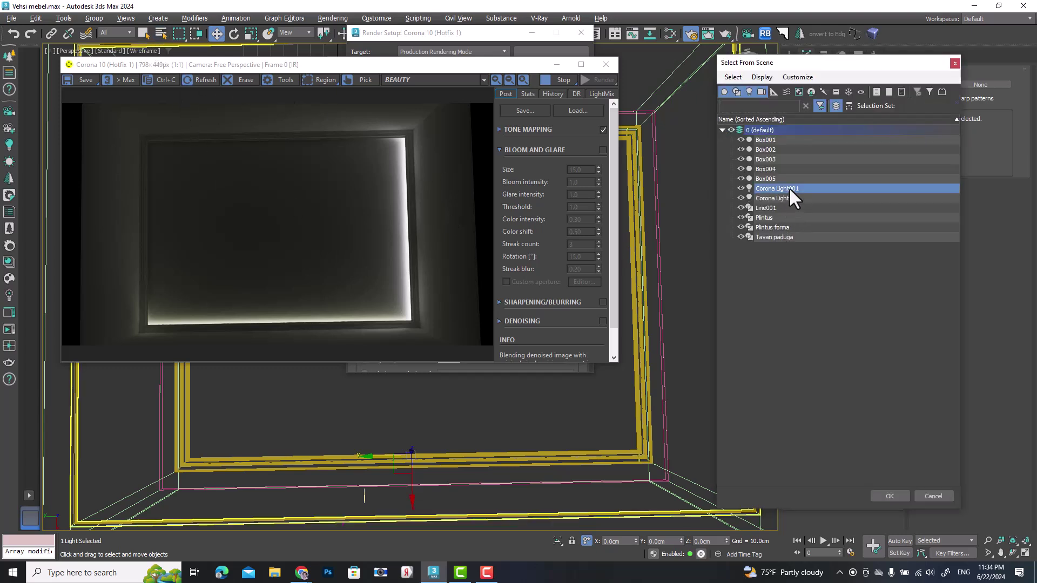
{"action": "left_click", "coordinate": [887, 495]}
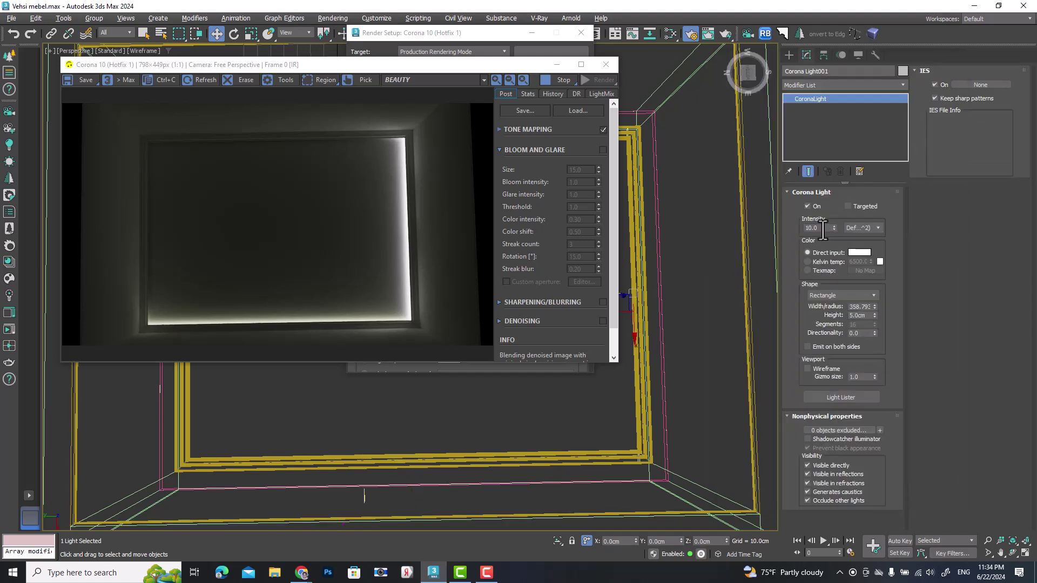
{"action": "type", "text": "5"}
{"action": "key", "text": "Return"}
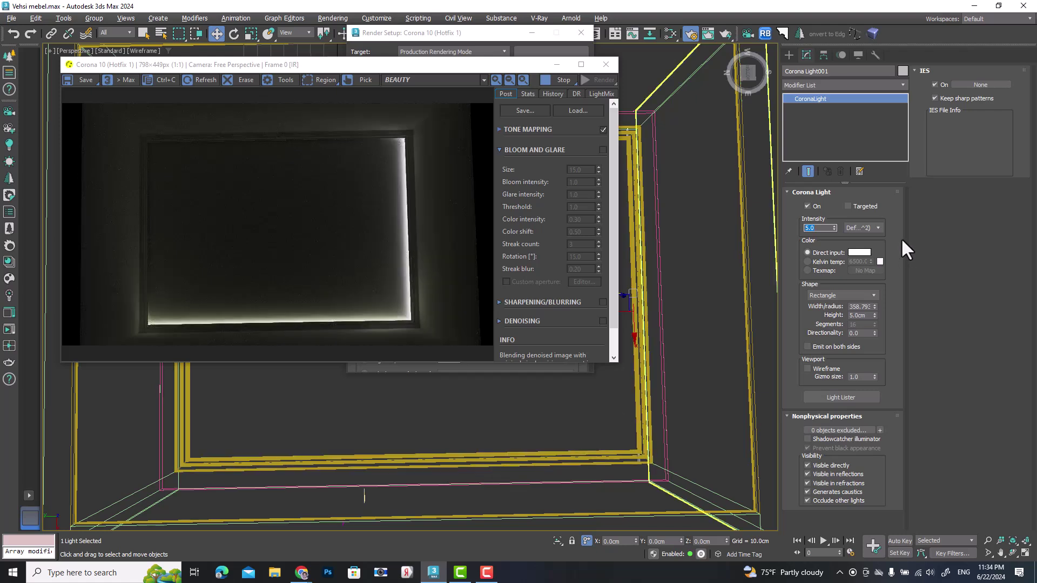
{"action": "right_click", "coordinate": [854, 251]}
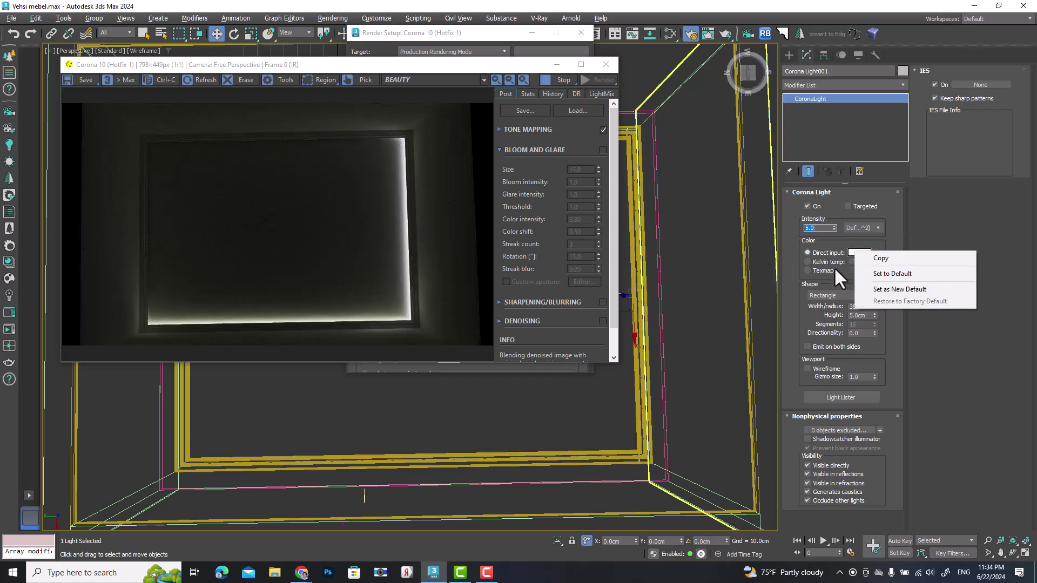
{"action": "left_click", "coordinate": [870, 273]}
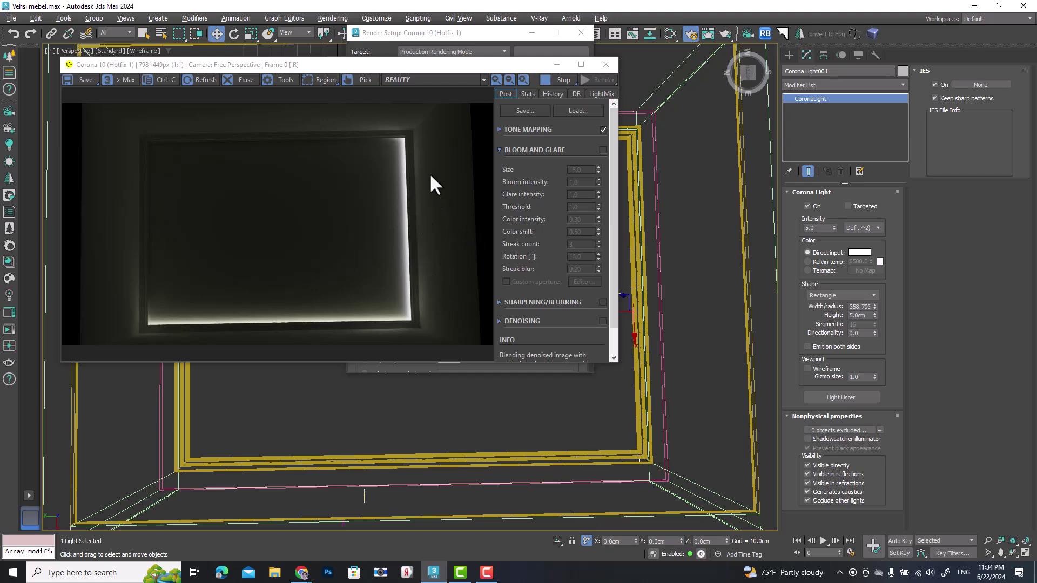
Inspect the lit cornice corner up close in the interactive render and close the frame buffer and Render Setup.
{"action": "scroll", "coordinate": [409, 129], "scroll_direction": "up", "scroll_amount": 4}
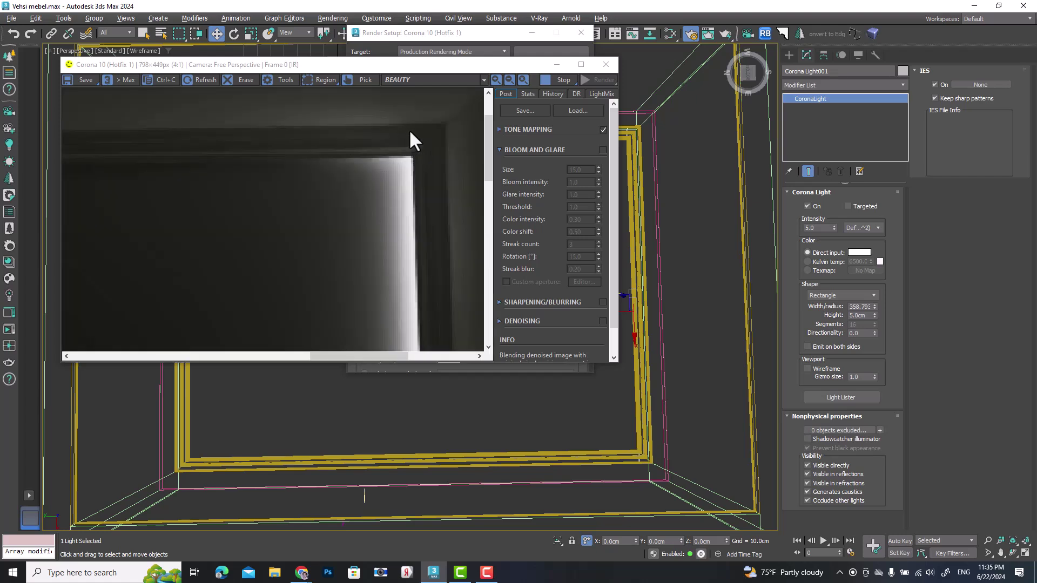
{"action": "scroll", "coordinate": [416, 162], "scroll_direction": "down", "scroll_amount": 4}
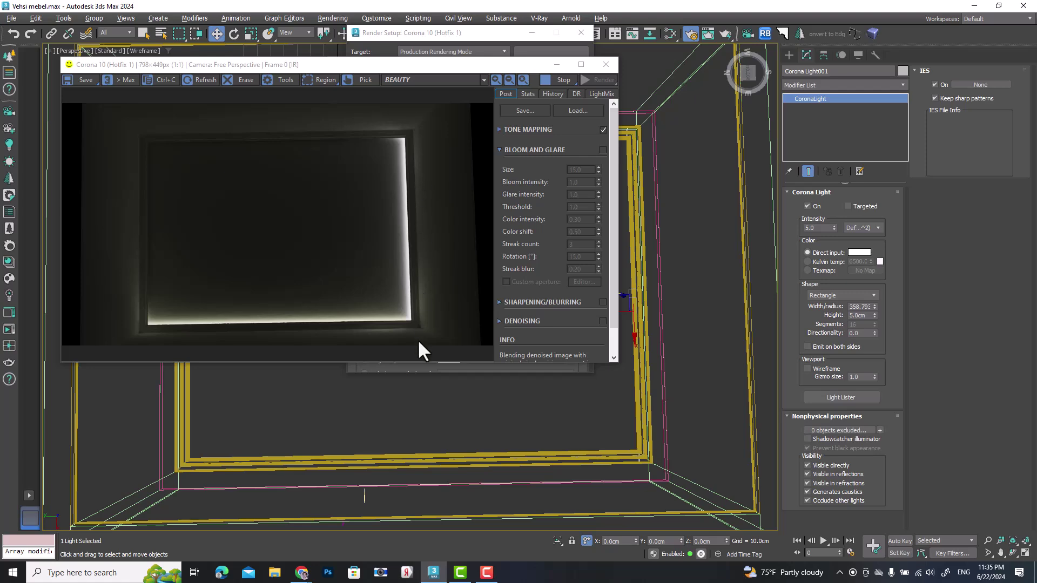
{"action": "left_click", "coordinate": [605, 65]}
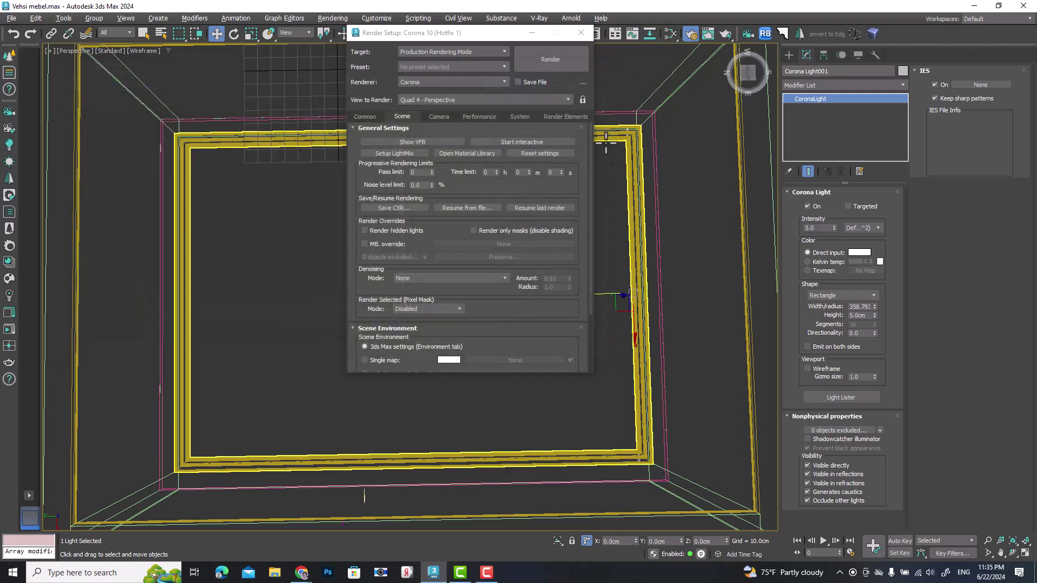
{"action": "left_click", "coordinate": [581, 33]}
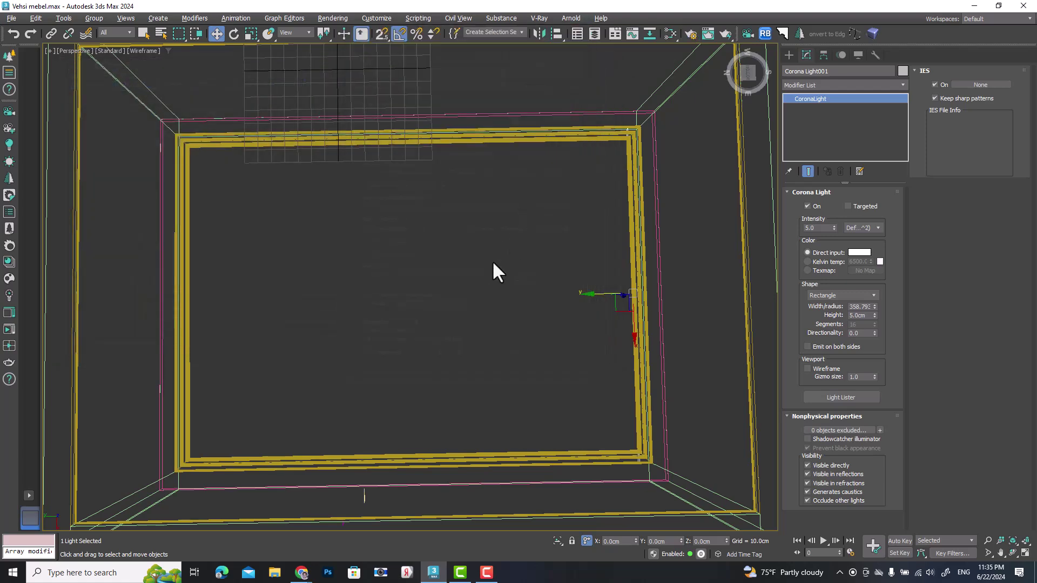
{"action": "key", "text": "alt+w"}
{"action": "right_click", "coordinate": [230, 153]}
{"action": "key", "text": "alt+w"}
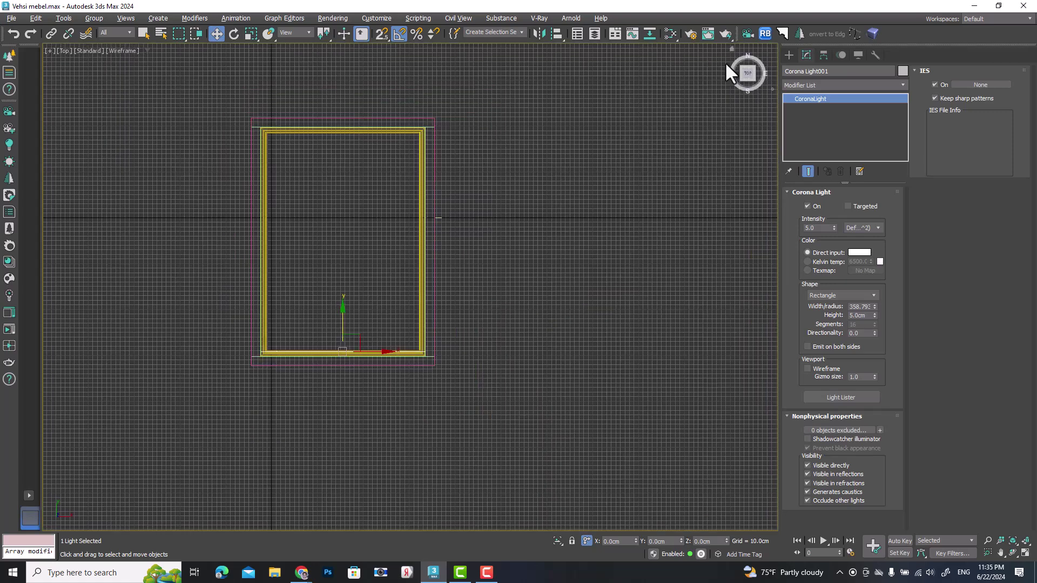
{"action": "left_click", "coordinate": [789, 55]}
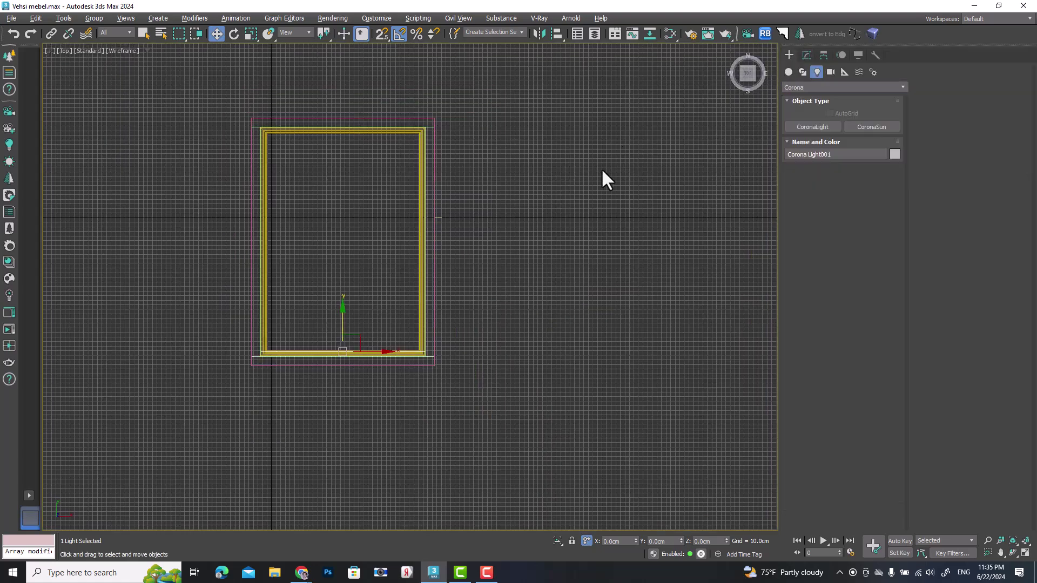
{"action": "left_click", "coordinate": [789, 72]}
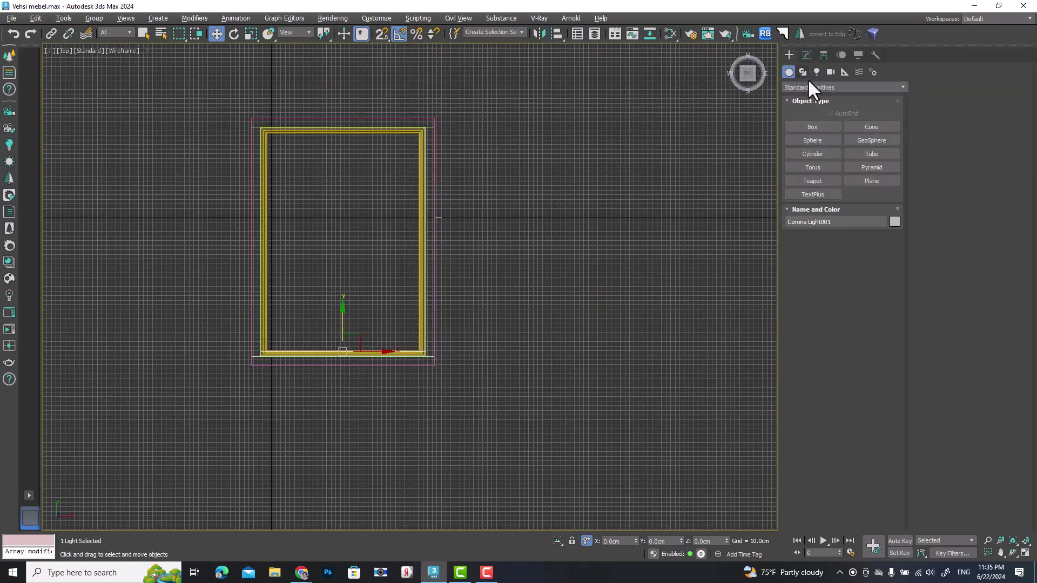
{"action": "left_click", "coordinate": [799, 128]}
{"action": "left_click", "coordinate": [216, 34]}
Copy the ceiling box Box005 straight down in the front view to form a floor beneath the walls.
{"action": "key", "text": "alt+w"}
{"action": "key", "text": "alt+w"}
{"action": "key", "text": "z"}
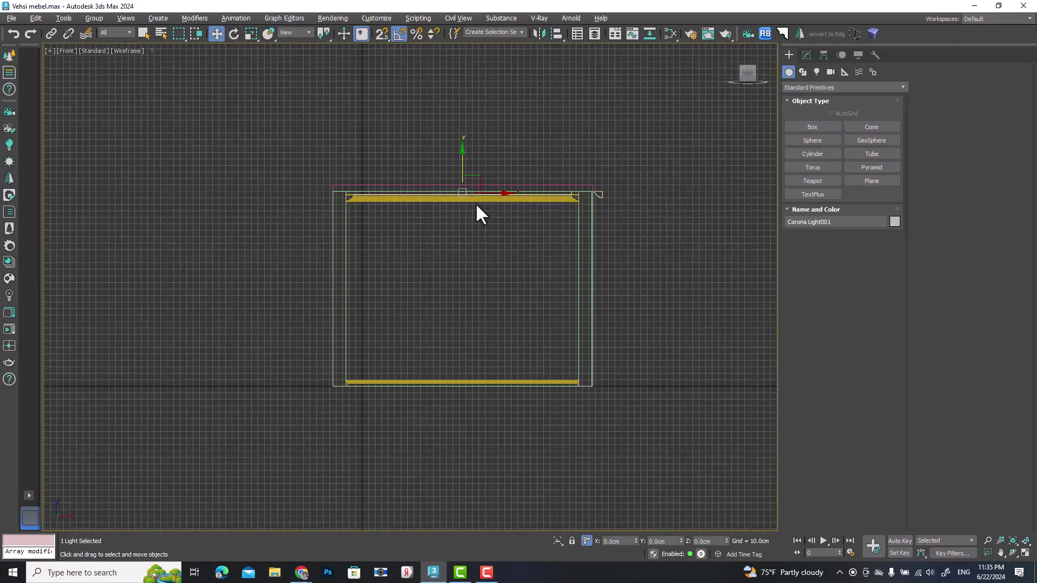
{"action": "middle_click_drag", "start_coordinate": [475, 202], "coordinate": [456, 177]}
{"action": "left_click", "coordinate": [484, 161]}
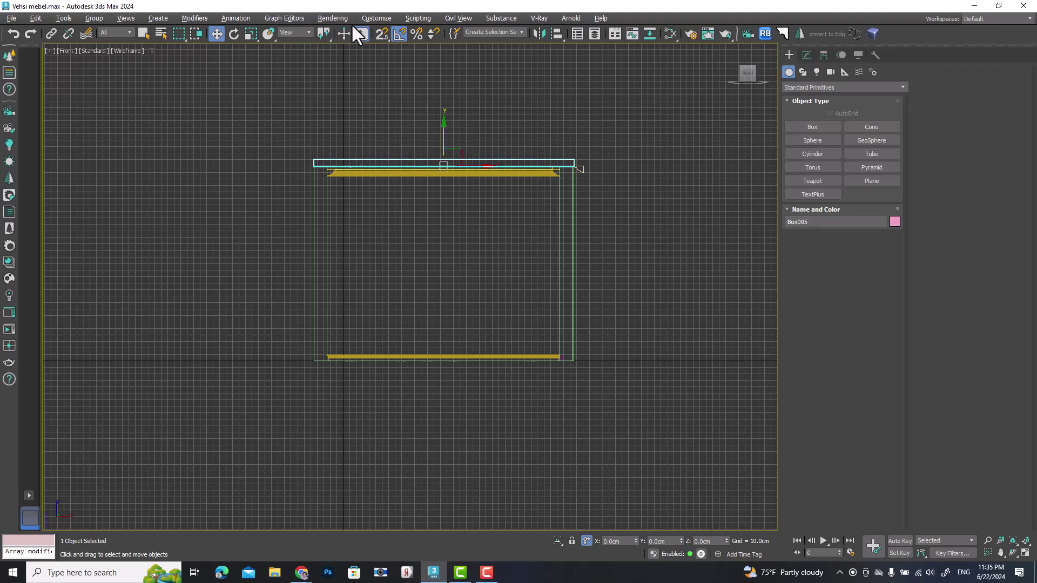
{"action": "mouse_move", "coordinate": [447, 134]}
{"action": "left_mouse_down", "text": "shift"}
{"action": "mouse_move", "coordinate": [428, 201]}
{"action": "mouse_move", "coordinate": [425, 354]}
{"action": "mouse_move", "coordinate": [452, 352]}
{"action": "mouse_move", "coordinate": [445, 309]}
{"action": "left_mouse_up", "text": "shift"}
{"action": "left_click", "coordinate": [525, 333]}
{"action": "scroll", "coordinate": [439, 374], "scroll_direction": "up", "scroll_amount": 5}
{"action": "left_click", "coordinate": [455, 423]}
{"action": "middle_click_drag", "start_coordinate": [463, 257], "coordinate": [462, 319]}
Place a targeted Corona camera in the top view near the room's lower-right corner, aimed at the upper-left corner, target distance about 523 cm.
{"action": "key", "text": "alt+w"}
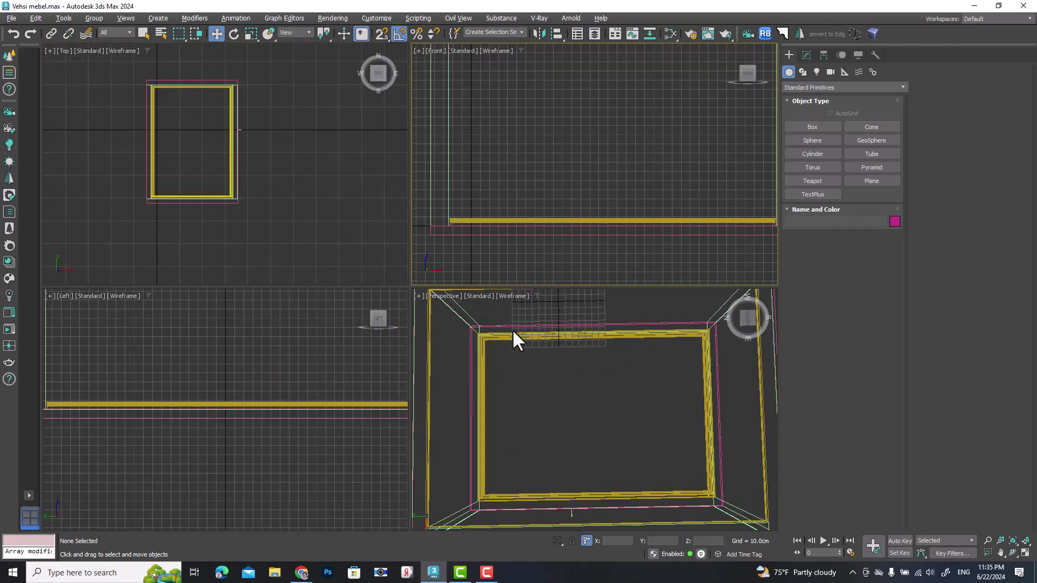
{"action": "left_click", "coordinate": [311, 218]}
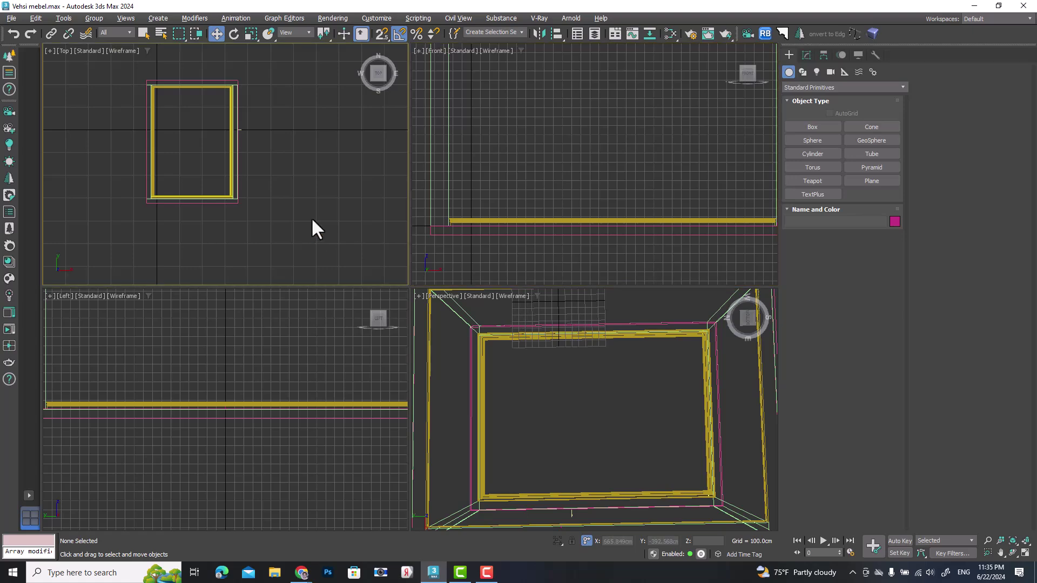
{"action": "left_click", "coordinate": [829, 71]}
{"action": "left_click", "coordinate": [863, 142]}
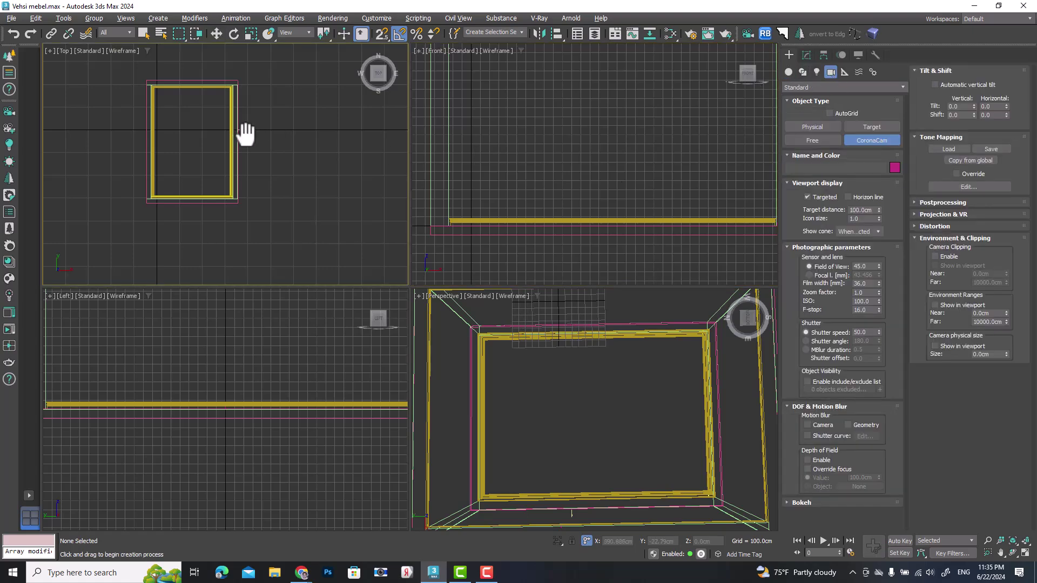
{"action": "key", "text": "alt+w"}
{"action": "left_click_drag", "start_coordinate": [407, 339], "coordinate": [275, 118]}
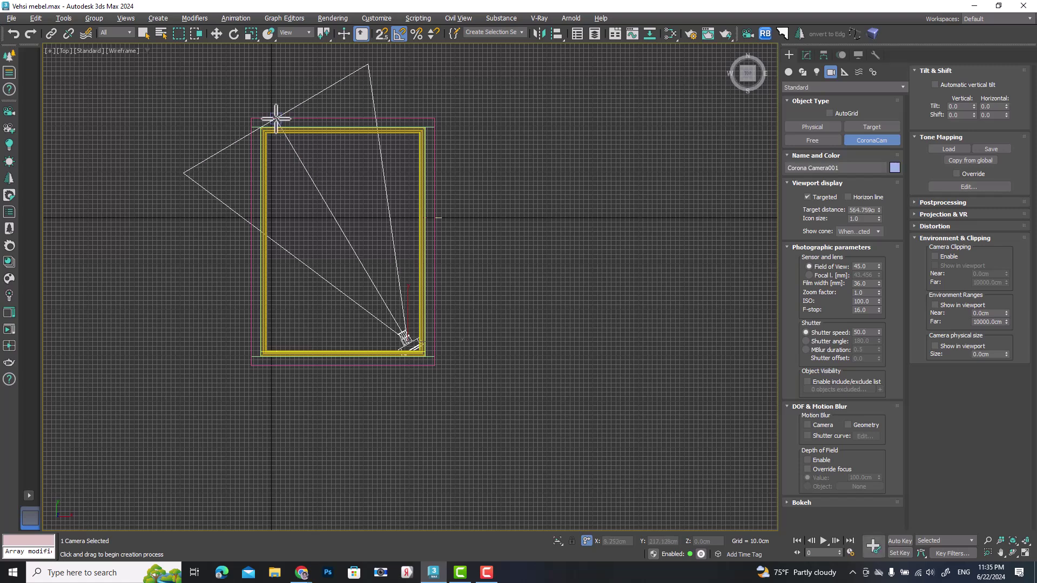
{"action": "left_click", "coordinate": [217, 34]}
{"action": "left_click_drag", "start_coordinate": [421, 331], "coordinate": [405, 304]}
Show the perspective viewport through Corona Camera001 with default shading and raise the camera and target above the floor.
{"action": "key", "text": "alt+w"}
{"action": "right_click", "coordinate": [601, 379]}
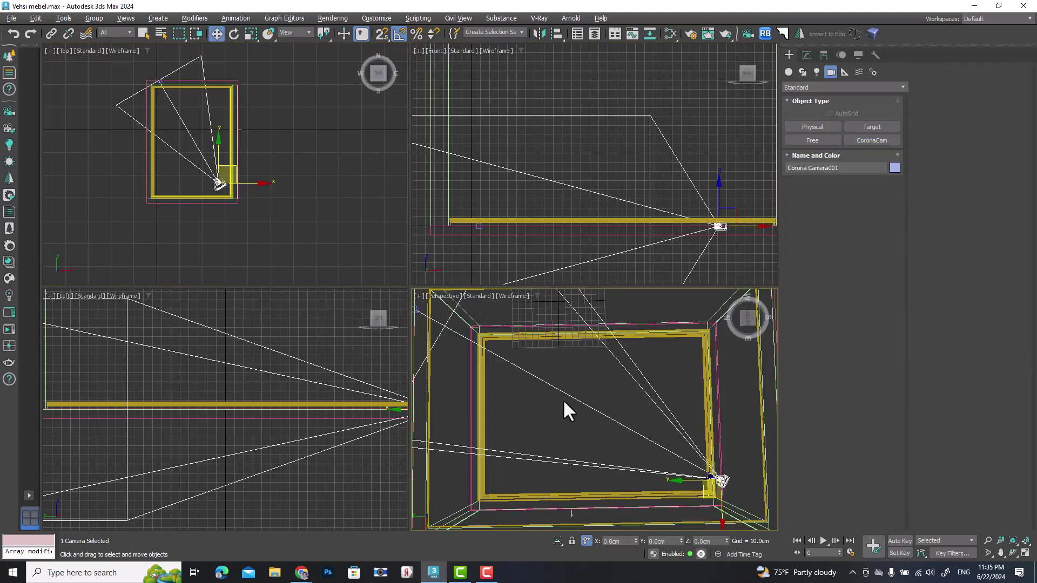
{"action": "key", "text": "c"}
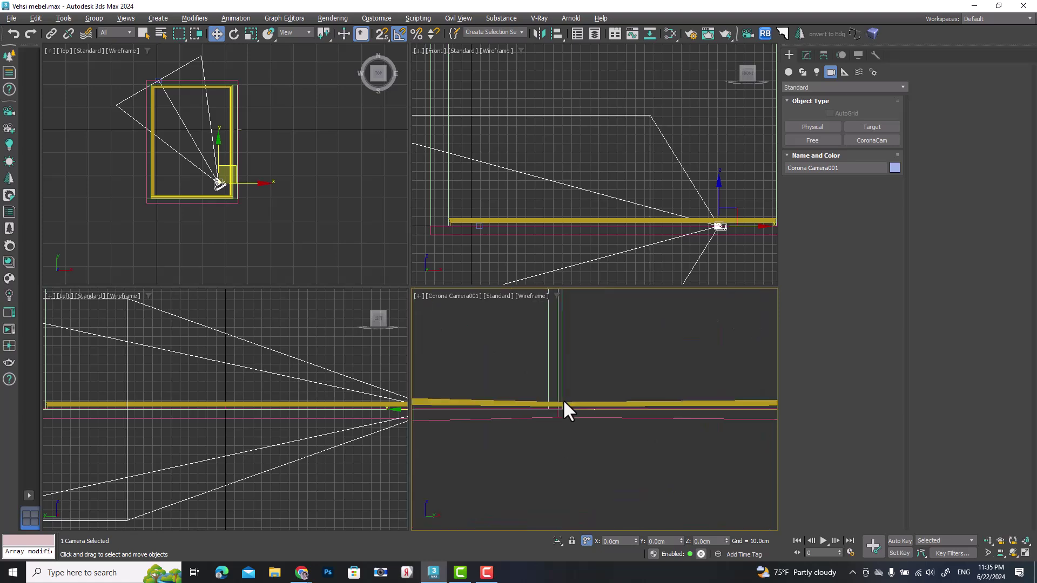
{"action": "key", "text": "F3"}
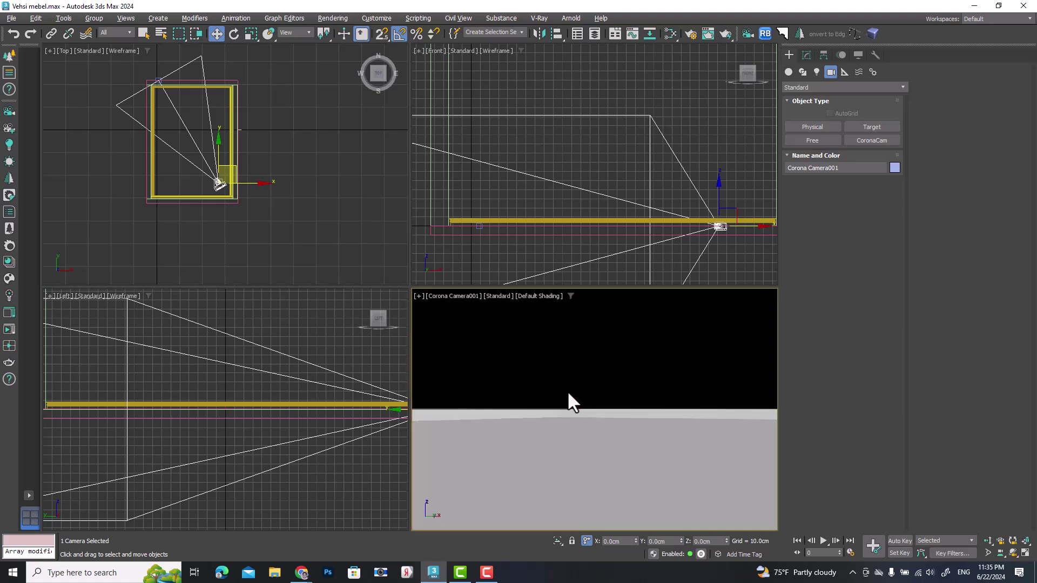
{"action": "mouse_move", "coordinate": [567, 386]}
{"action": "middle_mouse_down"}
{"action": "mouse_move", "coordinate": [569, 463]}
{"action": "mouse_move", "coordinate": [560, 452]}
{"action": "middle_mouse_up"}
Widen the field of view of Corona Camera001 to 83.25.
{"action": "left_click", "coordinate": [306, 243]}
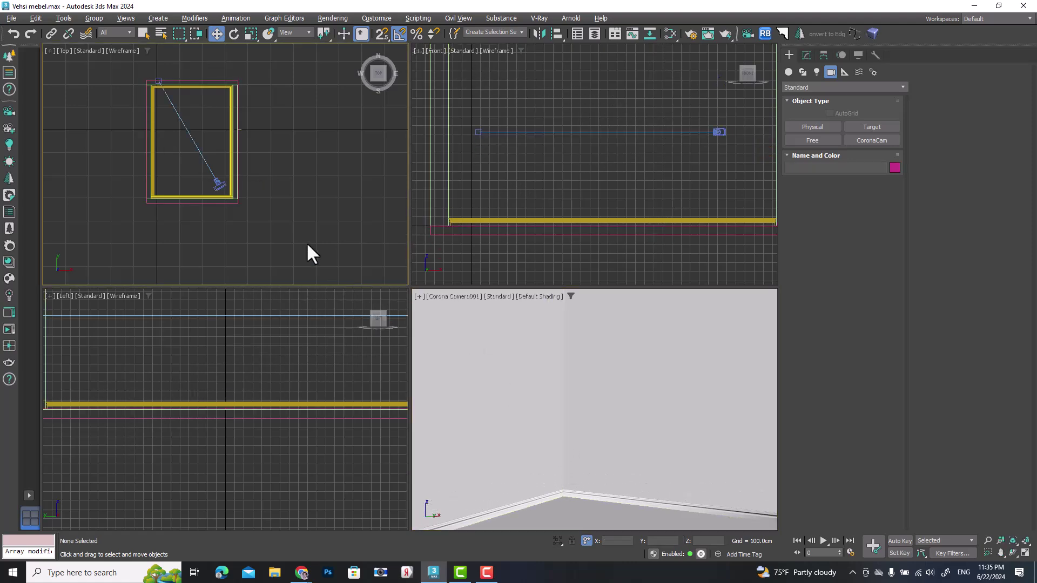
{"action": "left_click", "coordinate": [219, 184]}
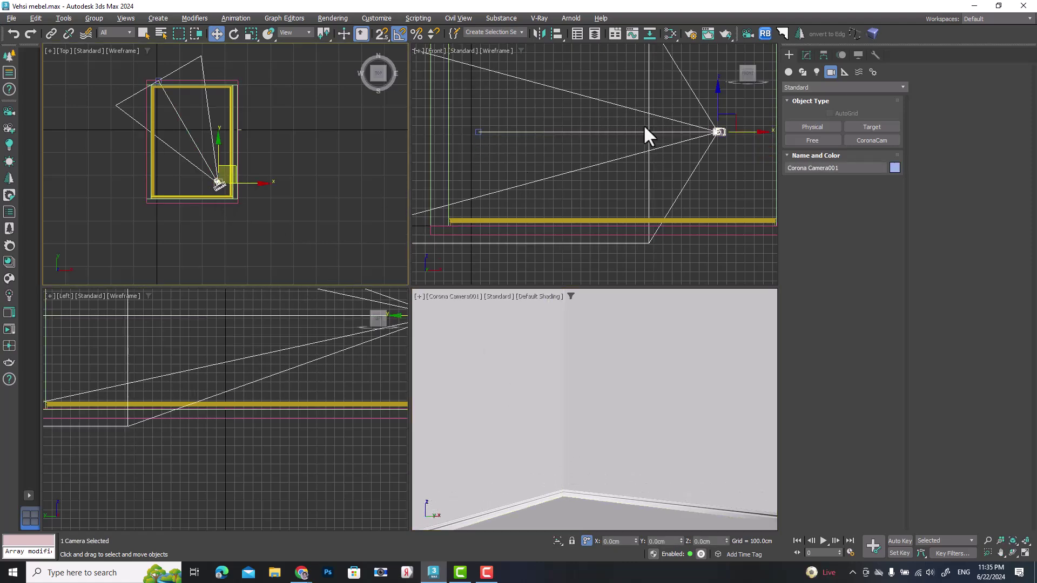
{"action": "left_click", "coordinate": [804, 55]}
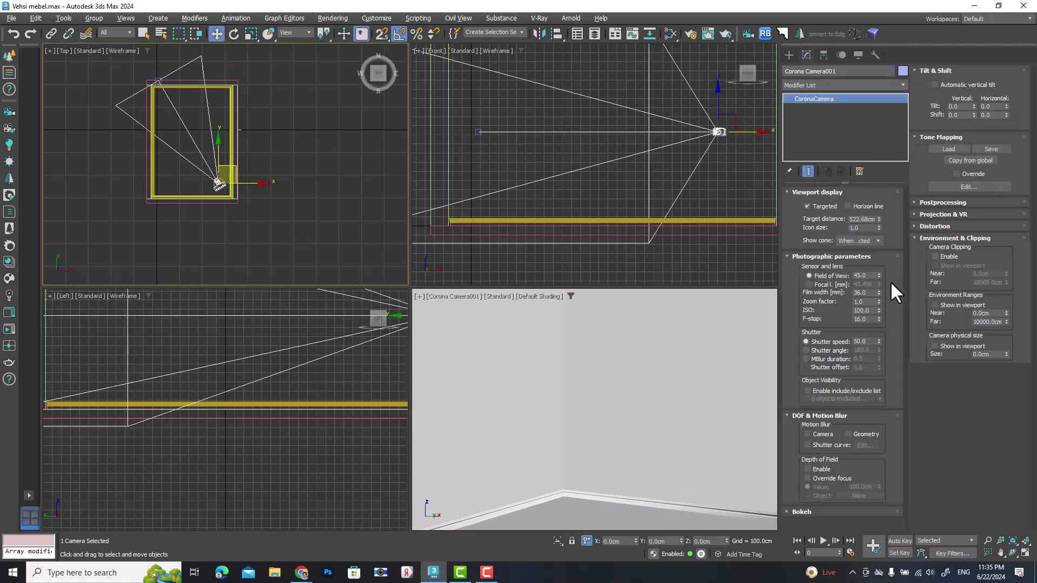
{"action": "left_click_drag", "start_coordinate": [878, 274], "coordinate": [874, 232]}
{"action": "left_click", "coordinate": [683, 250]}
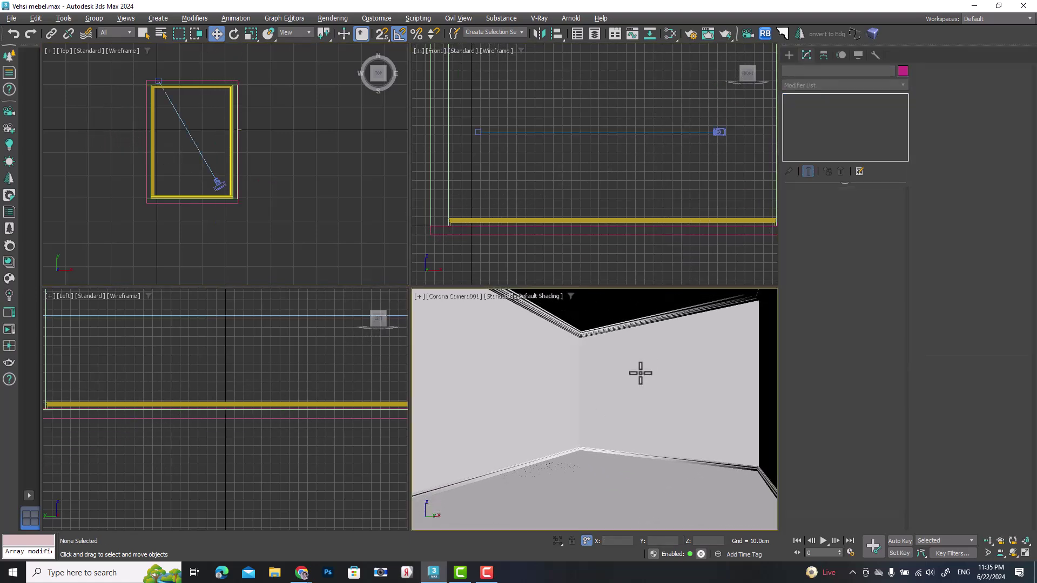
Preview the Corona Camera001 view with an interactive render and close the frame buffer and Render Setup.
{"action": "left_click", "coordinate": [689, 34]}
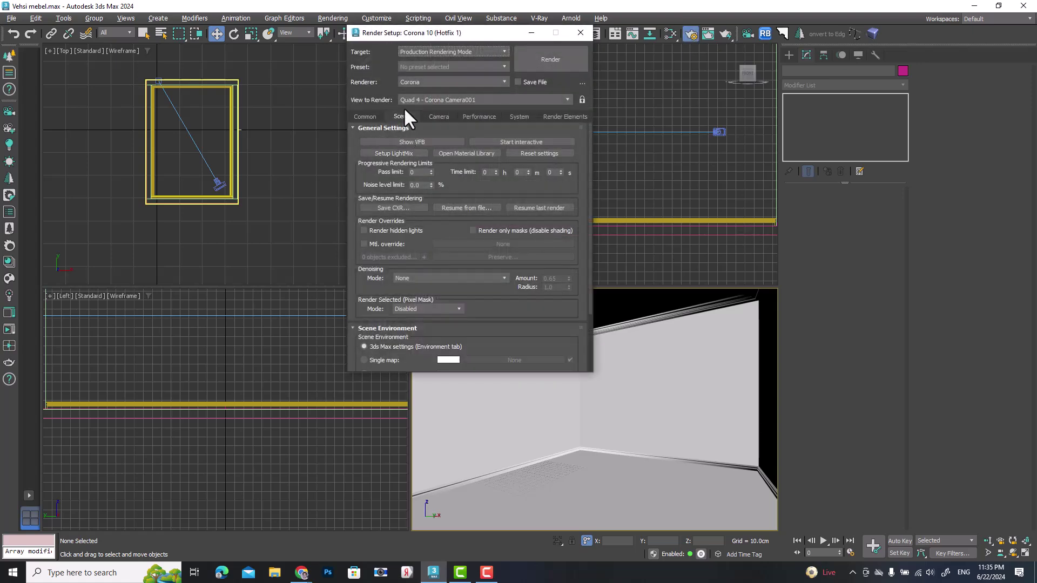
{"action": "left_click", "coordinate": [501, 141]}
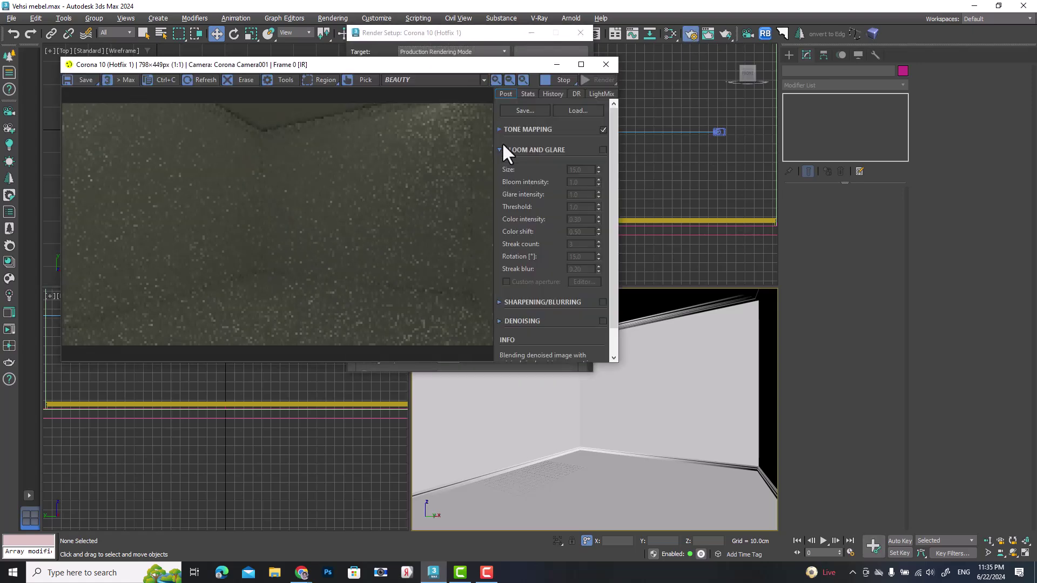
{"action": "left_click", "coordinate": [606, 65]}
{"action": "left_click", "coordinate": [581, 33]}
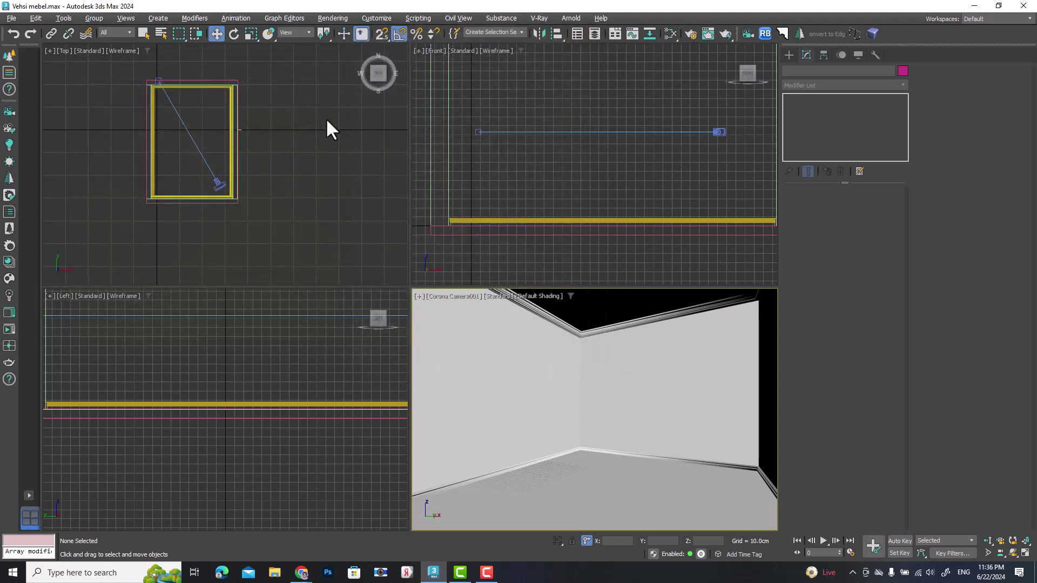
Move Corona Camera001 to the room's upper-left corner in the top view and its target to the lower-right corner.
{"action": "key", "text": "alt+w"}
{"action": "middle_click_drag", "start_coordinate": [402, 255], "coordinate": [405, 266]}
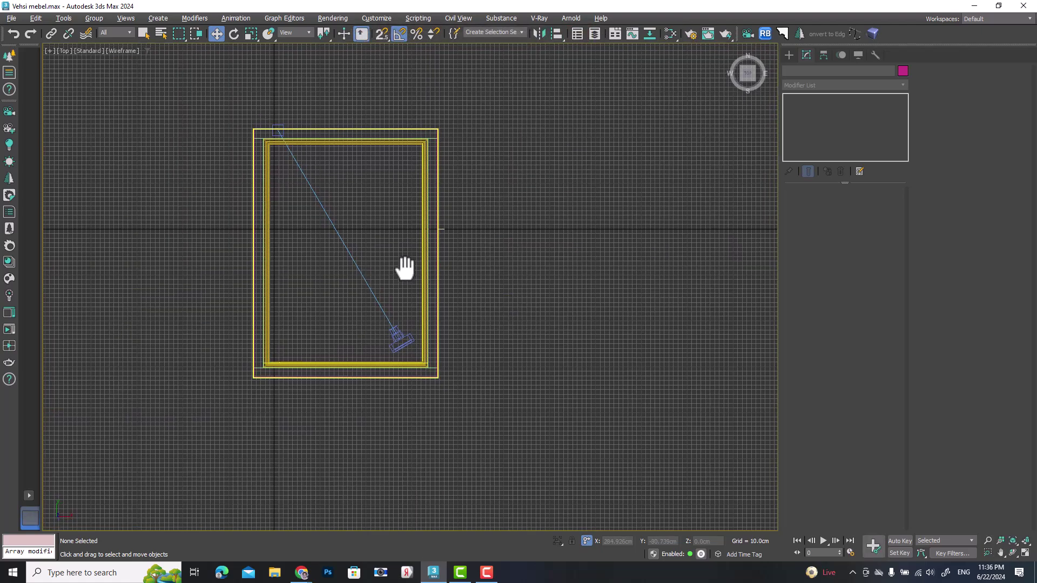
{"action": "left_click", "coordinate": [399, 336]}
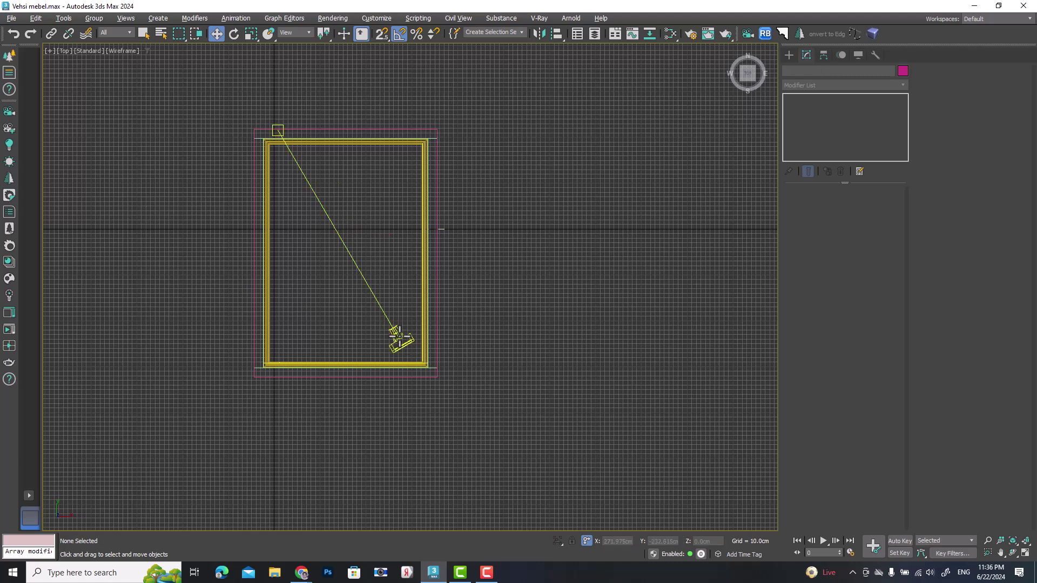
{"action": "left_click_drag", "start_coordinate": [354, 222], "coordinate": [626, 255]}
{"action": "left_click", "coordinate": [667, 371]}
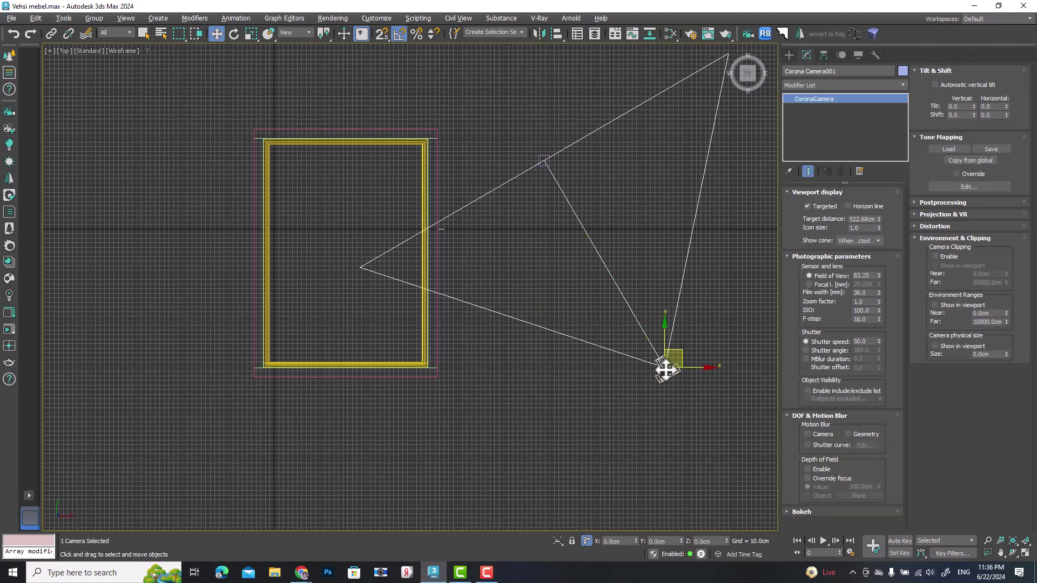
{"action": "left_click_drag", "start_coordinate": [682, 354], "coordinate": [308, 148]}
{"action": "left_click", "coordinate": [551, 157]}
{"action": "left_click_drag", "start_coordinate": [560, 144], "coordinate": [431, 338]}
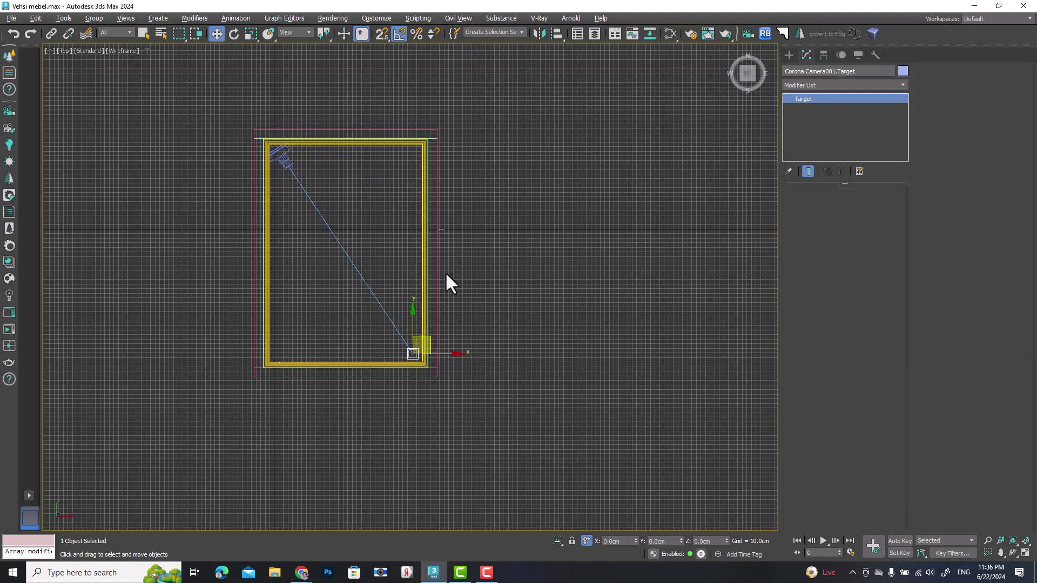
Display the Corona Camera001 view as the single full-size viewport.
{"action": "key", "text": "alt+w"}
{"action": "right_click", "coordinate": [624, 382]}
{"action": "key", "text": "alt+w"}
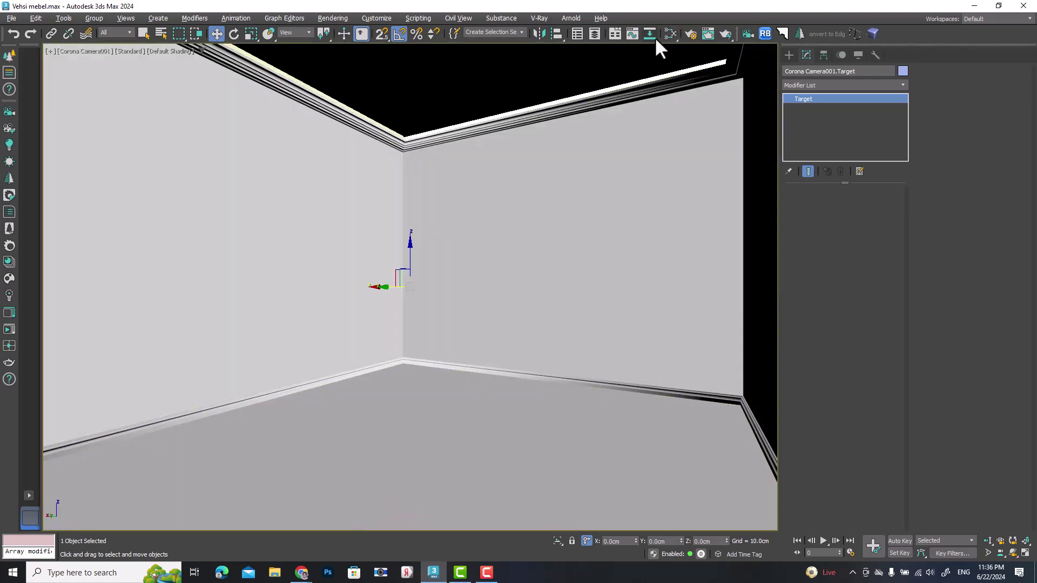
Start an interactive render of Corona Camera001 and lock it as the view to render.
{"action": "left_click", "coordinate": [691, 34]}
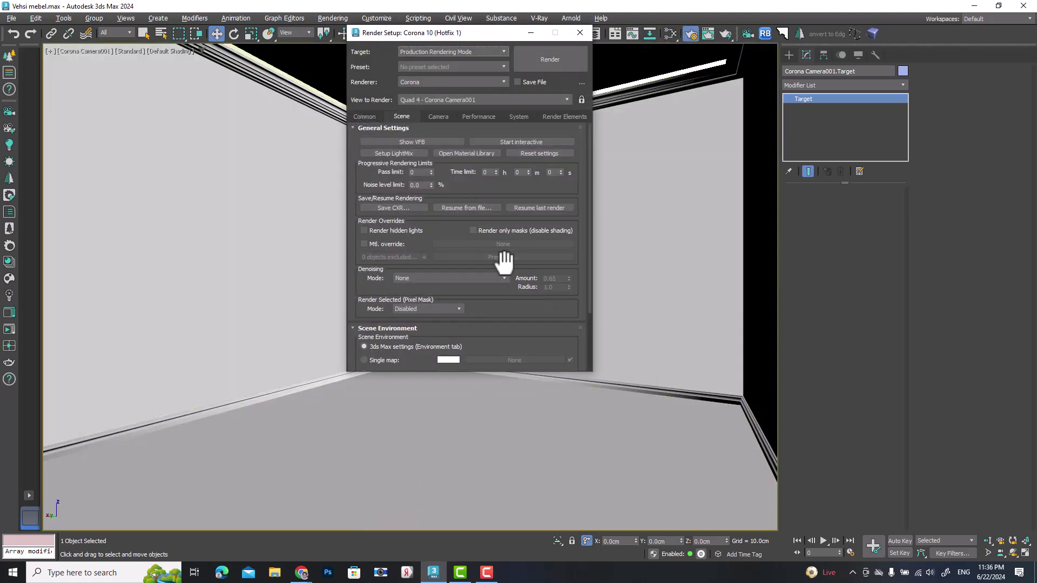
{"action": "left_click", "coordinate": [497, 144]}
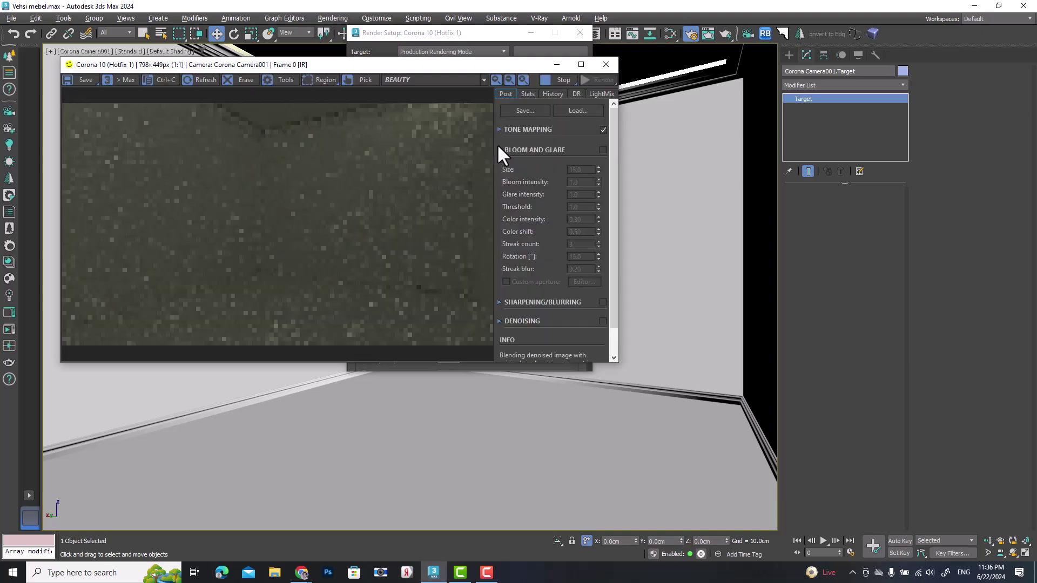
{"action": "left_click_drag", "start_coordinate": [323, 66], "coordinate": [730, 82]}
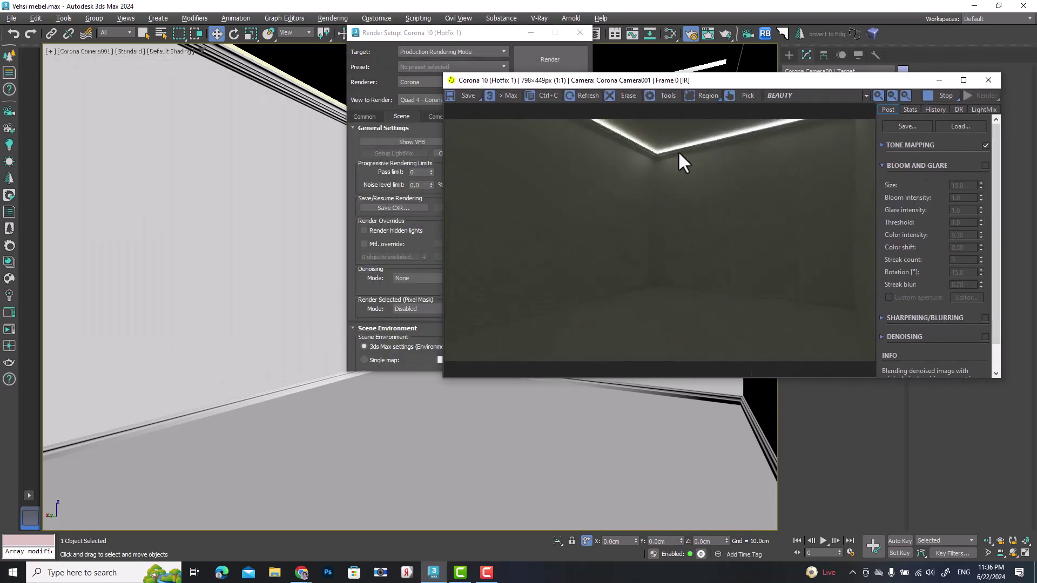
{"action": "left_click_drag", "start_coordinate": [730, 77], "coordinate": [734, 179]}
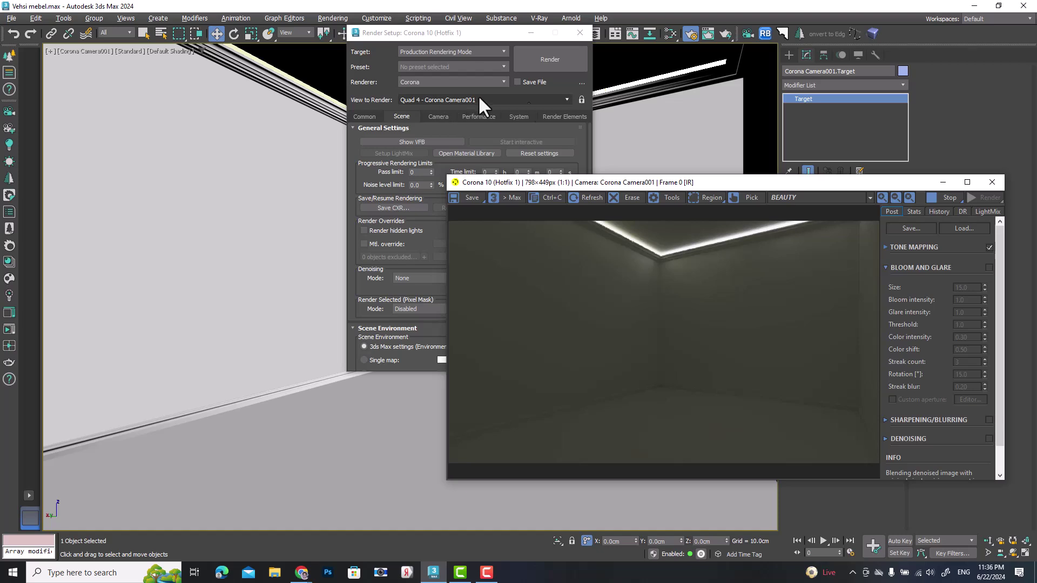
{"action": "left_click", "coordinate": [581, 100]}
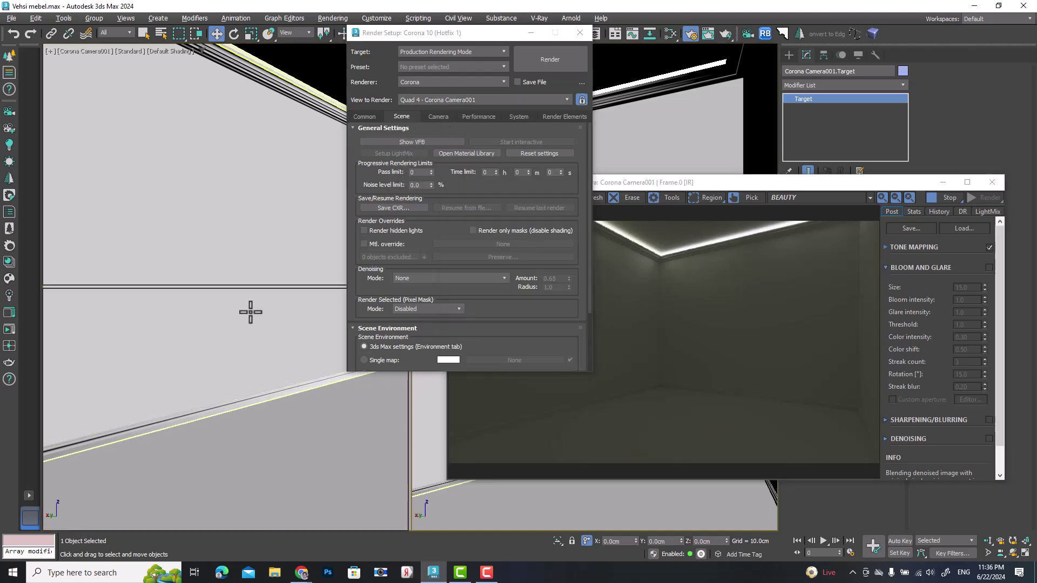
Create a rectangular CoronaLight about 119 by 166 cm near the middle of the room in the top view.
{"action": "key", "text": "t"}
{"action": "scroll", "coordinate": [209, 240], "scroll_direction": "up", "scroll_amount": 3}
{"action": "middle_click_drag", "start_coordinate": [208, 239], "coordinate": [128, 231]}
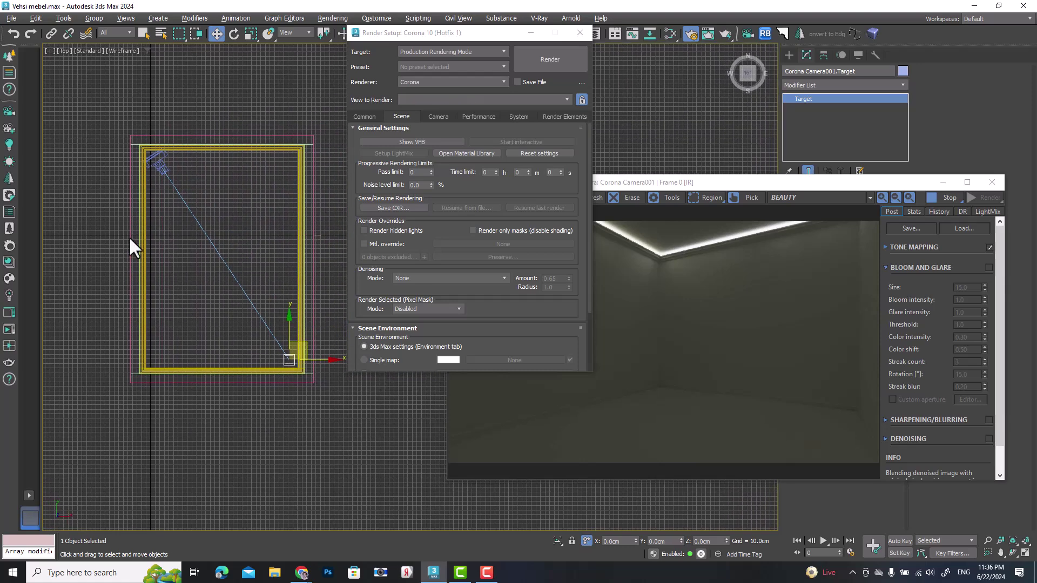
{"action": "left_click_drag", "start_coordinate": [859, 183], "coordinate": [792, 286]}
{"action": "left_click", "coordinate": [788, 55]}
{"action": "left_click", "coordinate": [816, 72]}
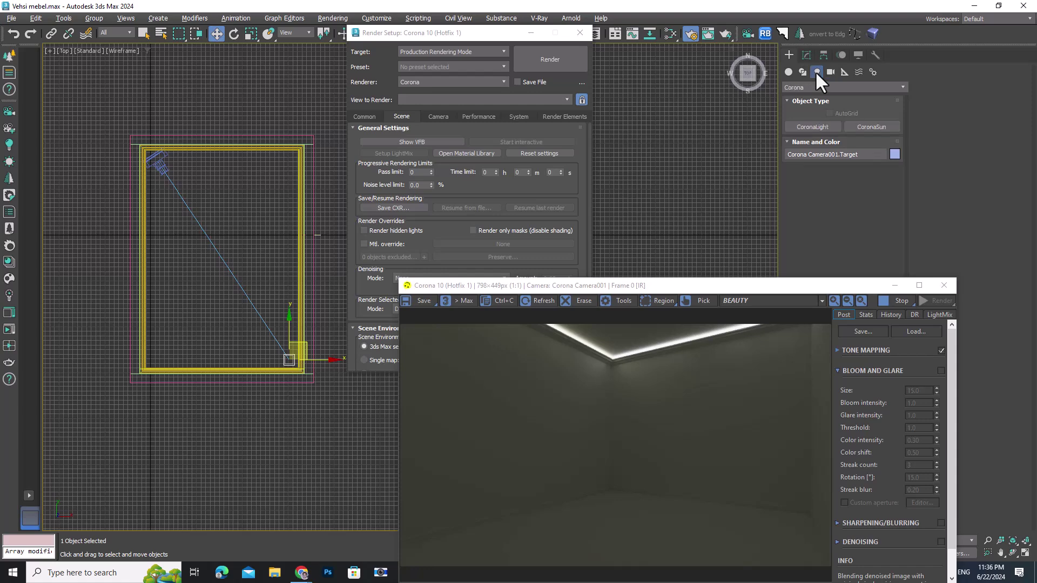
{"action": "left_click", "coordinate": [812, 126]}
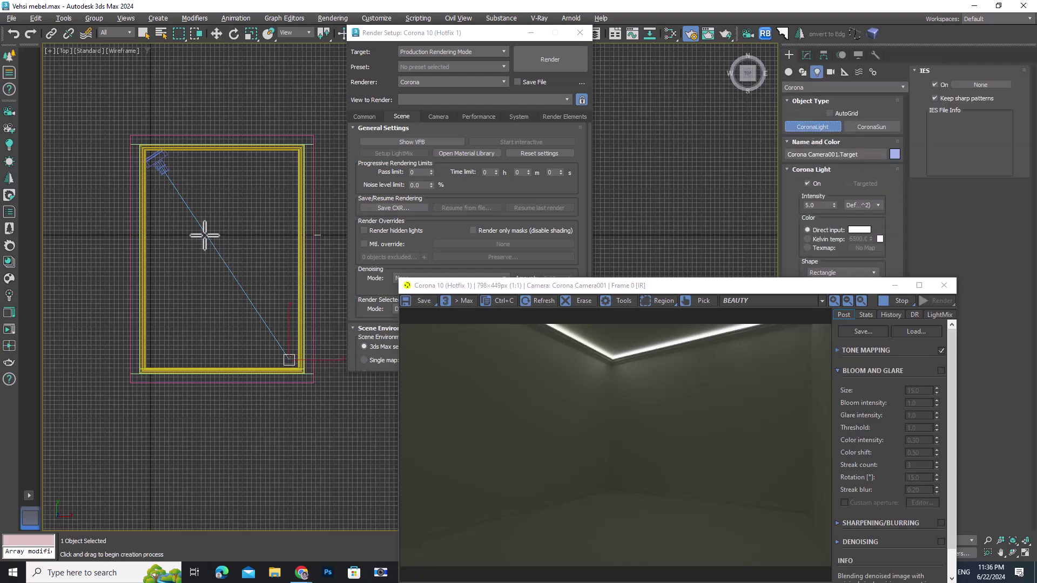
{"action": "left_click_drag", "start_coordinate": [196, 222], "coordinate": [250, 297]}
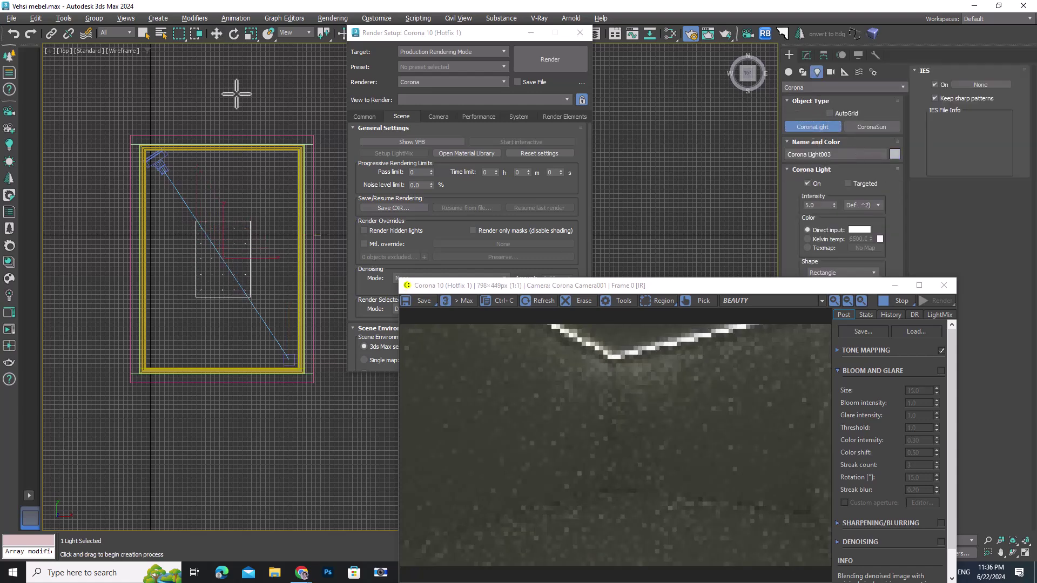
Raise the new rectangular light to just under the ceiling in the left view.
{"action": "left_click", "coordinate": [215, 33]}
{"action": "mouse_move", "coordinate": [224, 348]}
{"action": "middle_mouse_down"}
{"action": "mouse_move", "coordinate": [181, 241]}
{"action": "mouse_move", "coordinate": [222, 346]}
{"action": "middle_mouse_up"}
{"action": "key", "text": "l"}
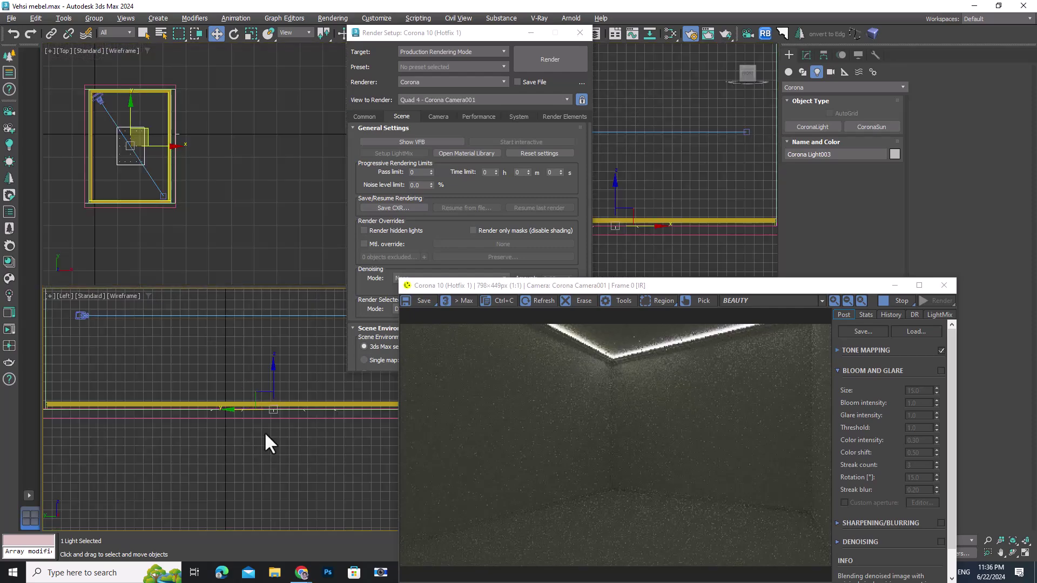
{"action": "middle_click_drag", "start_coordinate": [264, 432], "coordinate": [151, 416]}
{"action": "left_click_drag", "start_coordinate": [171, 393], "coordinate": [177, 270]}
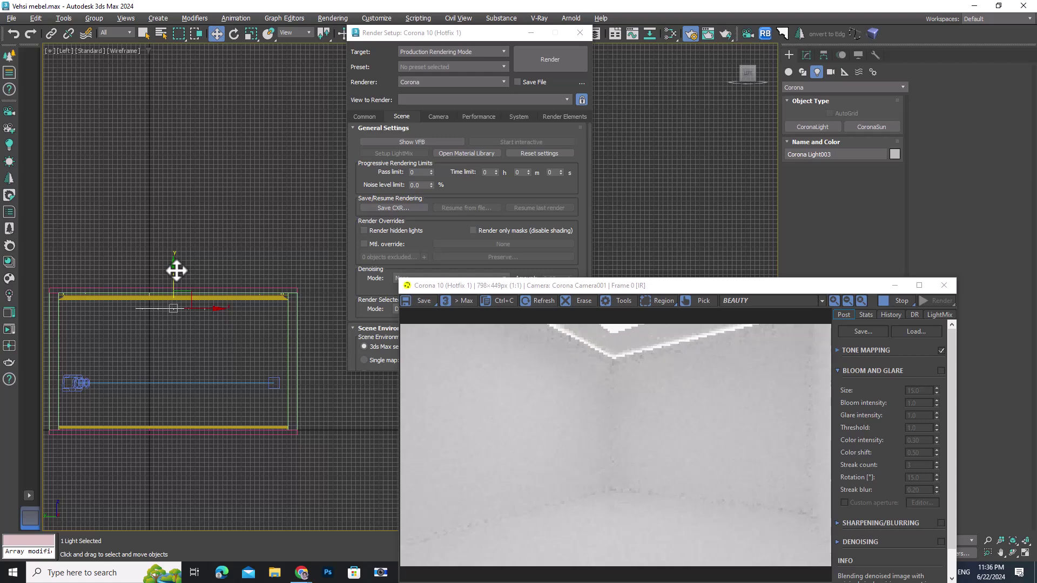
{"action": "left_click_drag", "start_coordinate": [176, 270], "coordinate": [177, 262]}
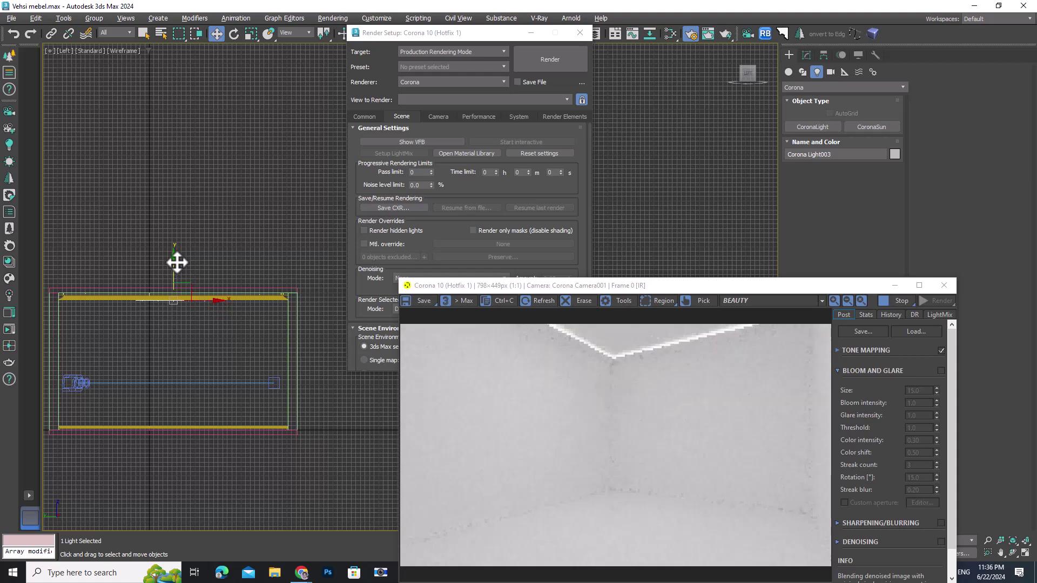
Set the rectangular ceiling light's intensity to 2.
{"action": "left_click_drag", "start_coordinate": [712, 289], "coordinate": [550, 272]}
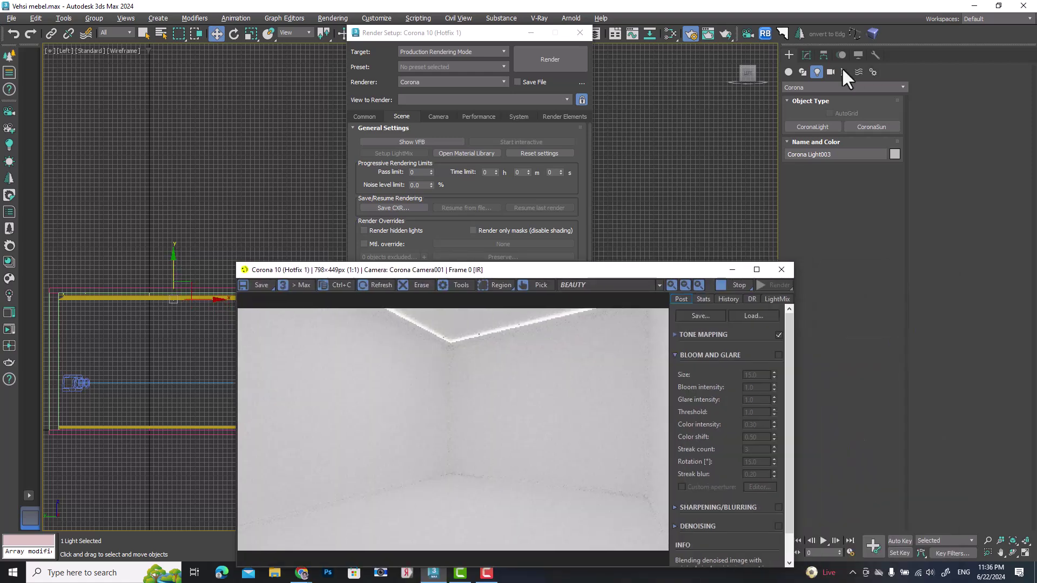
{"action": "left_click", "coordinate": [807, 54]}
{"action": "double_click", "coordinate": [818, 228]}
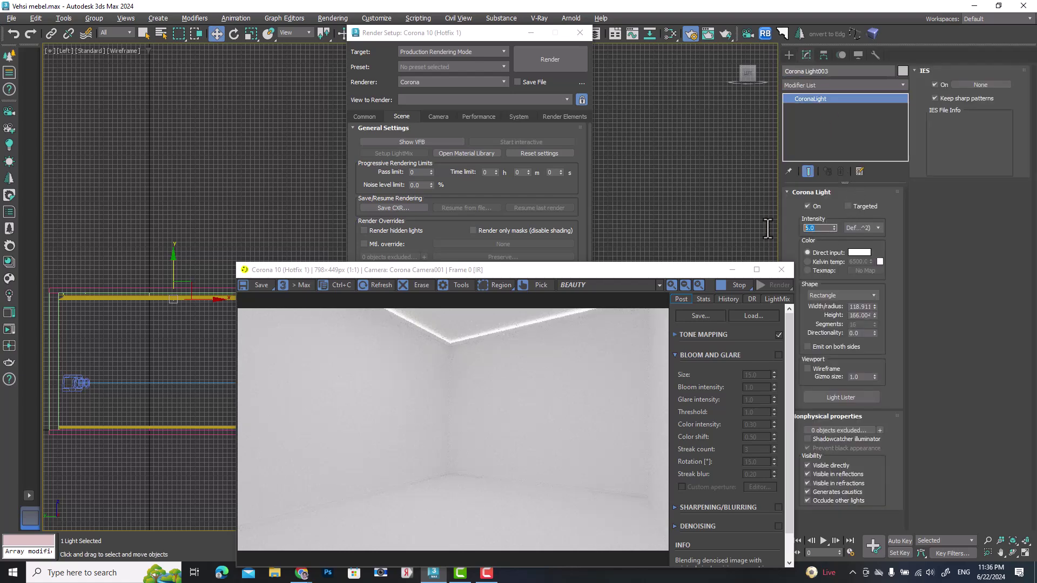
{"action": "type", "text": "2"}
{"action": "key", "text": "Return"}
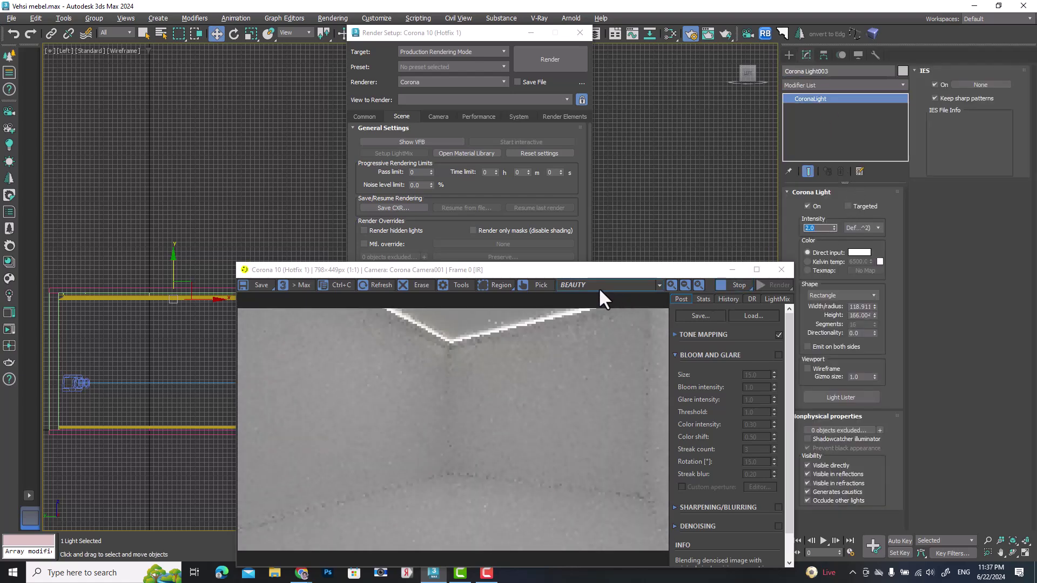
{"action": "left_click_drag", "start_coordinate": [587, 269], "coordinate": [618, 156]}
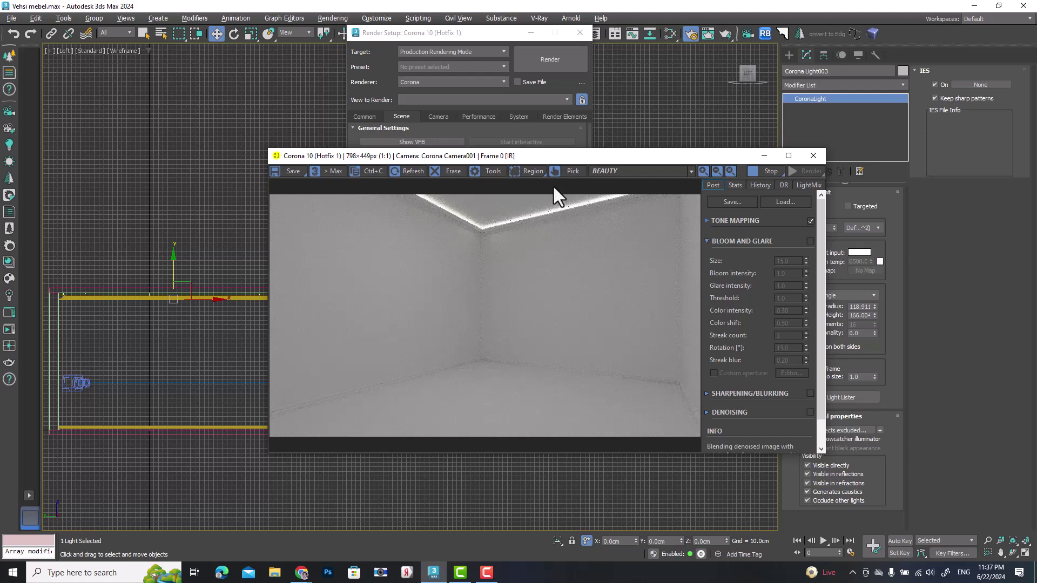
Select the floor box and create a new CoronaLegacyMtl in the Slate Material Editor.
{"action": "key", "text": "alt+w"}
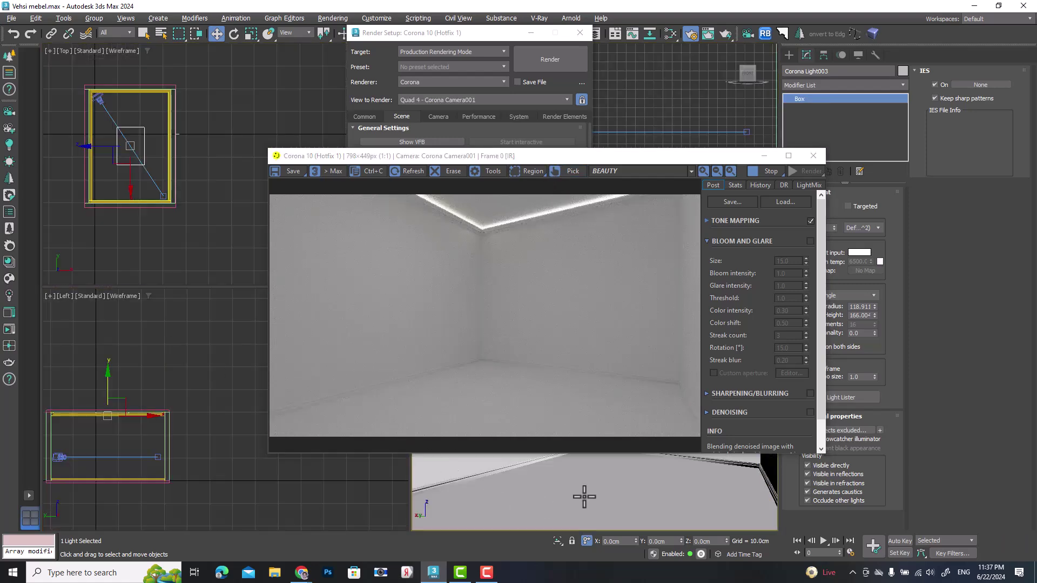
{"action": "left_click", "coordinate": [583, 493]}
{"action": "left_click", "coordinate": [669, 34]}
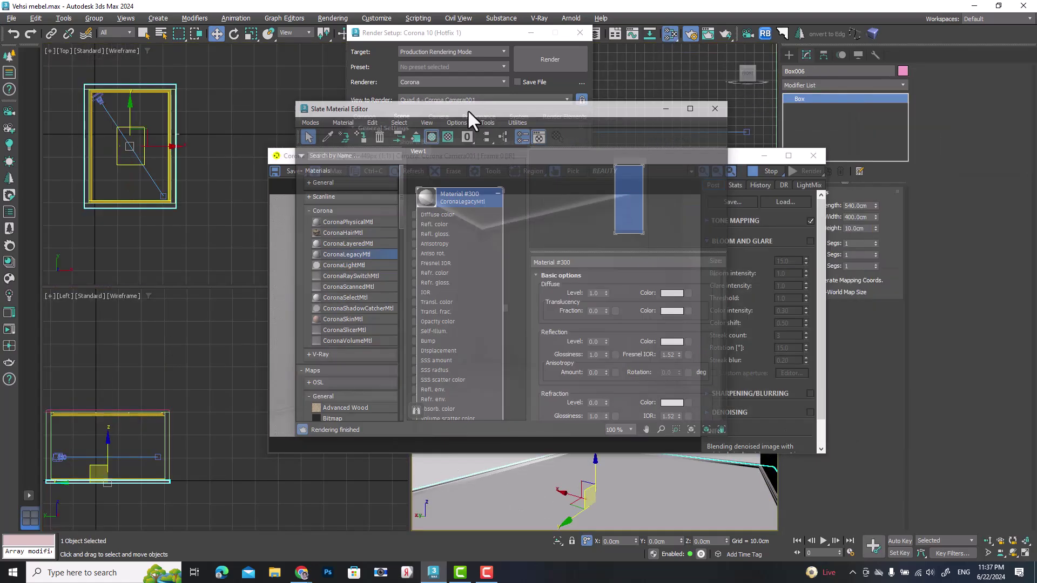
{"action": "left_click_drag", "start_coordinate": [467, 109], "coordinate": [194, 31]}
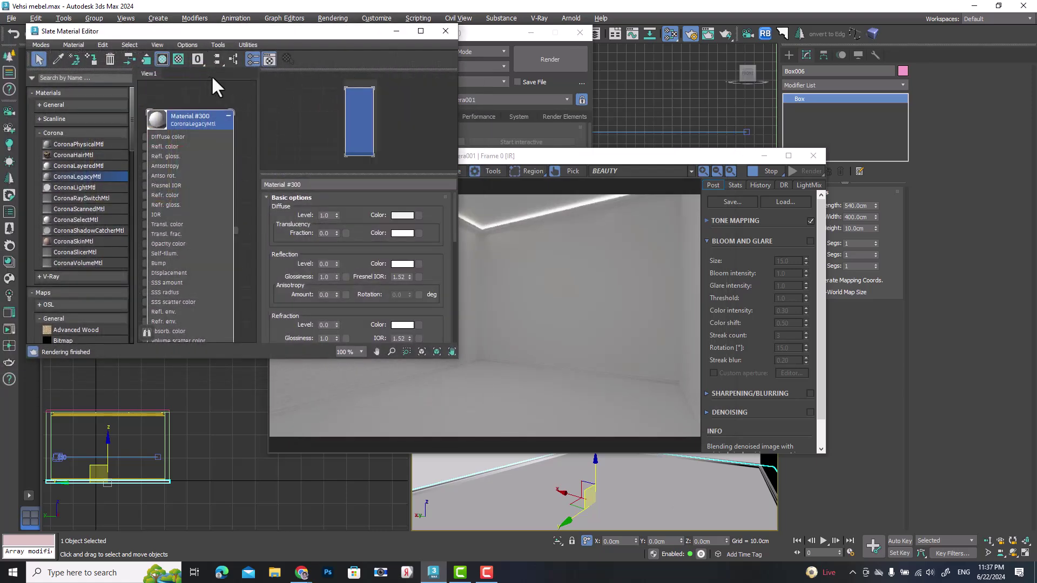
{"action": "scroll", "coordinate": [211, 156], "scroll_direction": "down", "scroll_amount": 2}
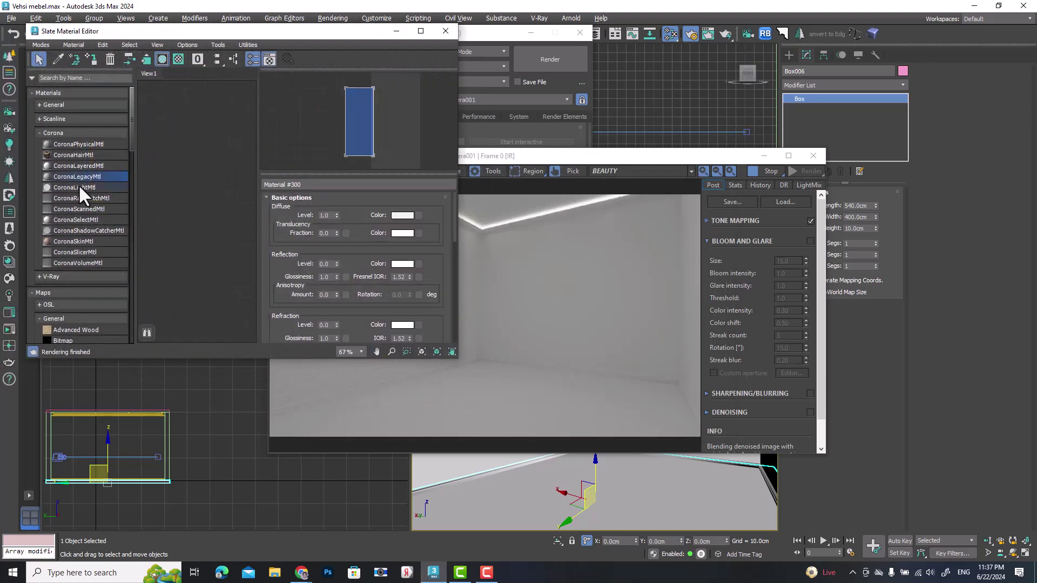
{"action": "left_click_drag", "start_coordinate": [112, 172], "coordinate": [198, 153]}
{"action": "double_click", "coordinate": [190, 148]}
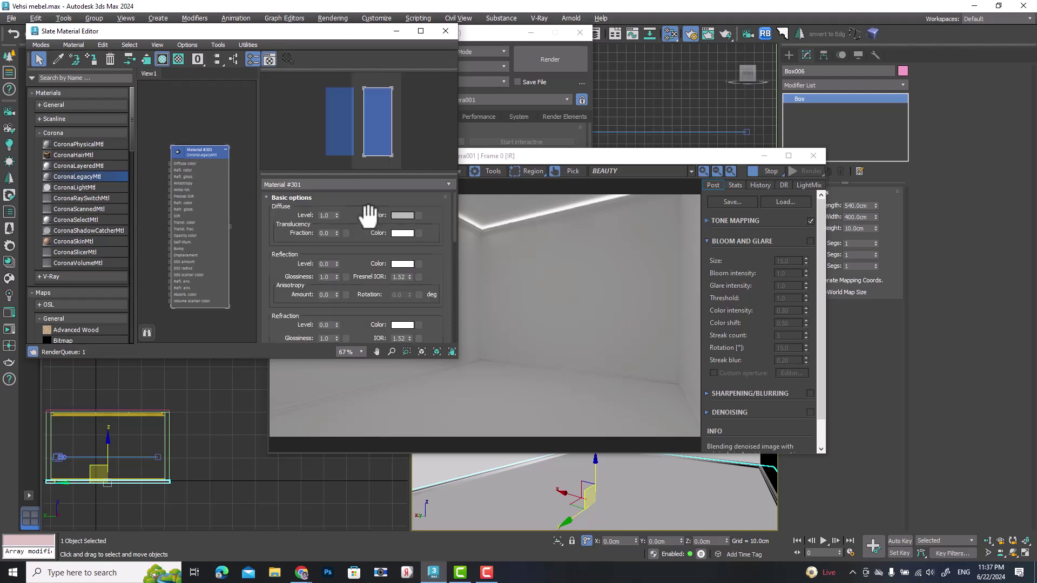
Set the new material's diffuse colour to dark brown and assign the material to the floor.
{"action": "left_click", "coordinate": [404, 217]}
{"action": "left_click_drag", "start_coordinate": [216, 138], "coordinate": [128, 132]}
{"action": "left_click_drag", "start_coordinate": [213, 148], "coordinate": [212, 100]}
{"action": "left_click_drag", "start_coordinate": [303, 160], "coordinate": [270, 161]}
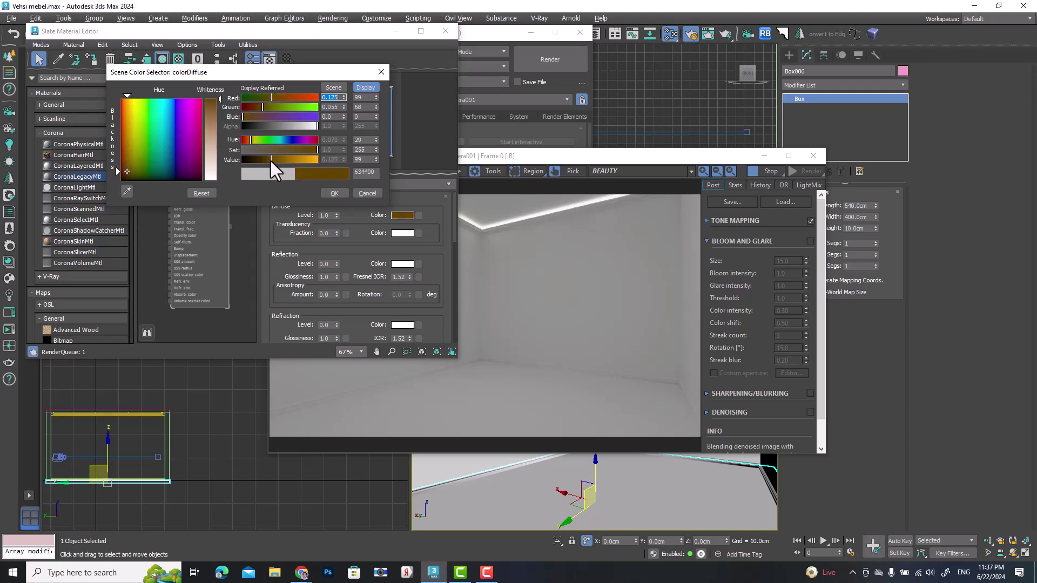
{"action": "left_click", "coordinate": [335, 193]}
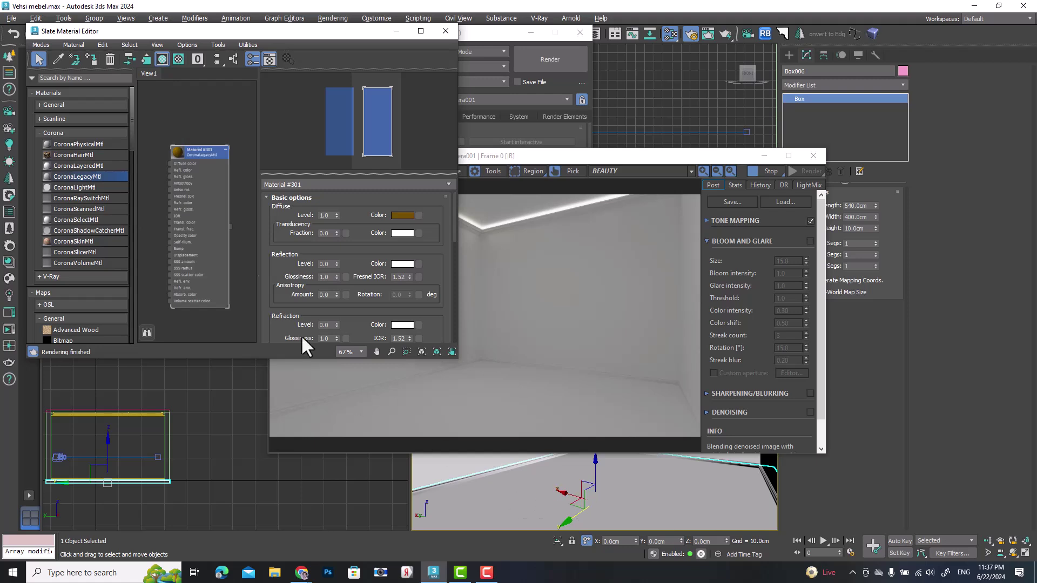
{"action": "left_click", "coordinate": [90, 59]}
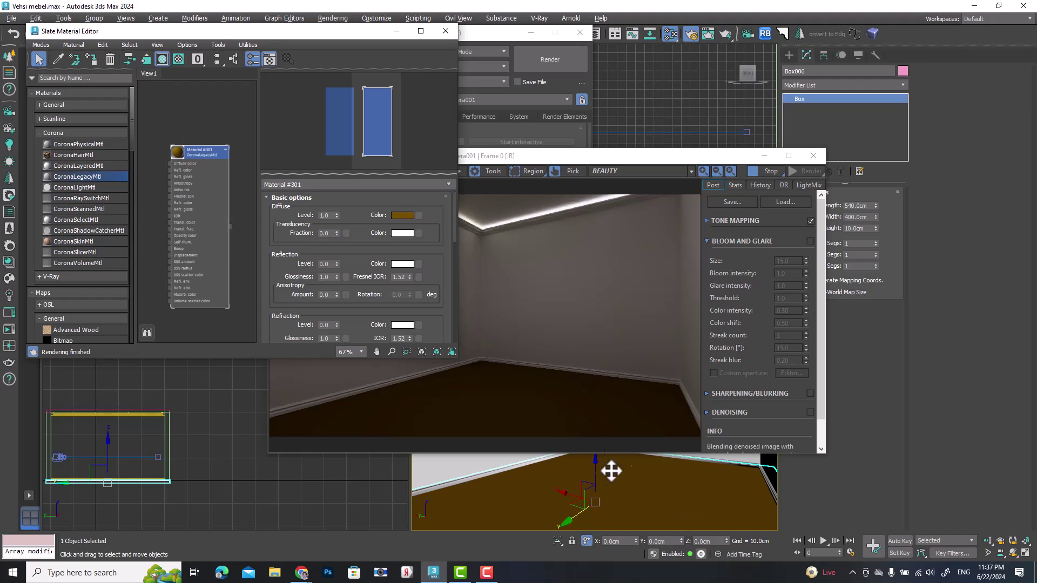
Assign the same brown material to the 400 cm wide wall facing the camera and reveal the interactive render.
{"action": "left_click_drag", "start_coordinate": [699, 156], "coordinate": [698, 150]}
{"action": "left_click", "coordinate": [721, 457]}
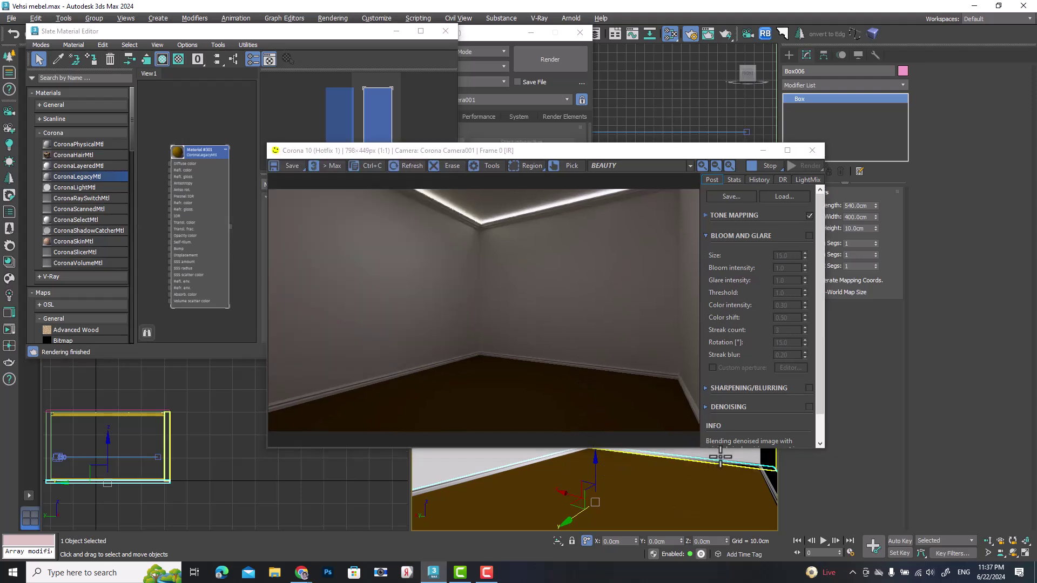
{"action": "left_click", "coordinate": [92, 56]}
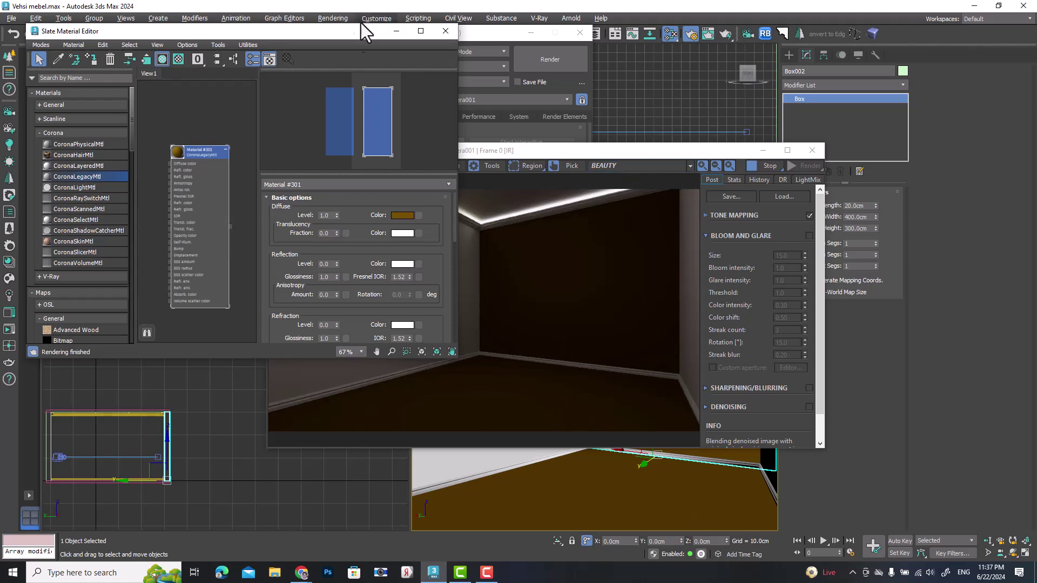
{"action": "left_click_drag", "start_coordinate": [309, 35], "coordinate": [886, 123]}
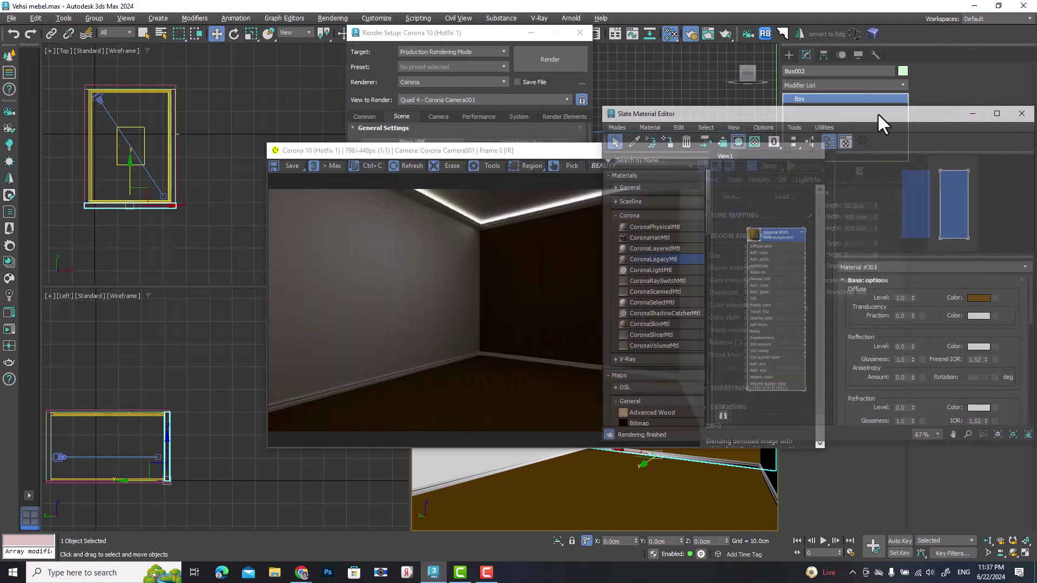
{"action": "left_click_drag", "start_coordinate": [549, 152], "coordinate": [483, 130]}
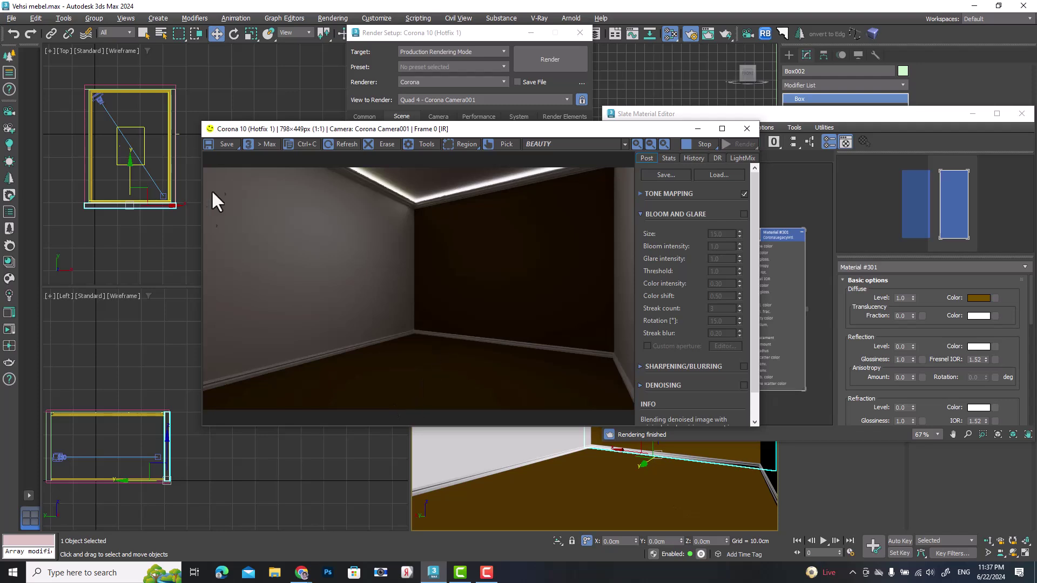
Try an intensity of 5 on the rectangular ceiling light and raise it to 10.
{"action": "left_click", "coordinate": [123, 161]}
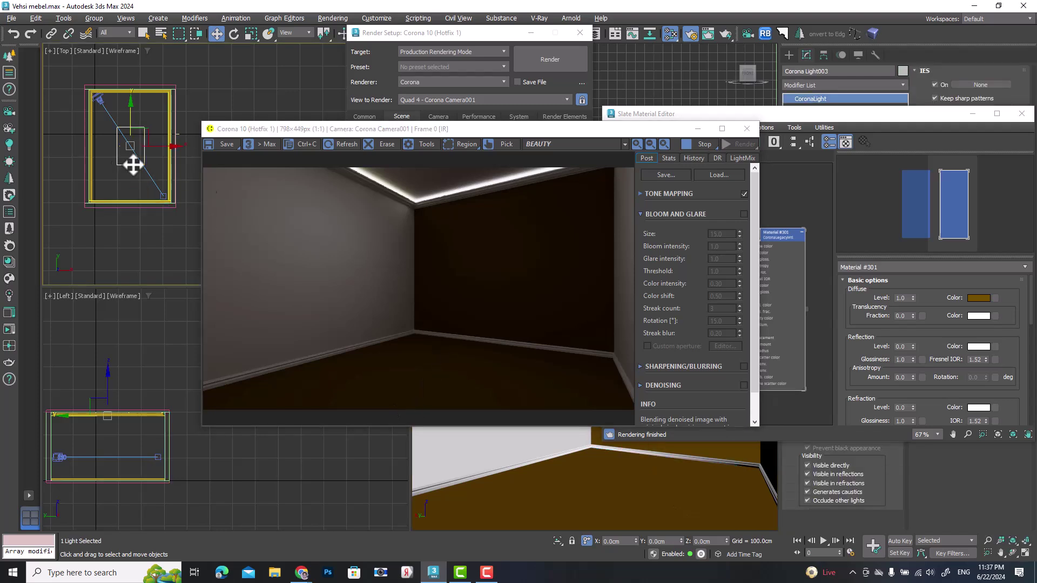
{"action": "left_click_drag", "start_coordinate": [809, 116], "coordinate": [700, 315]}
{"action": "double_click", "coordinate": [818, 228]}
{"action": "type", "text": "5"}
{"action": "key", "text": "Return"}
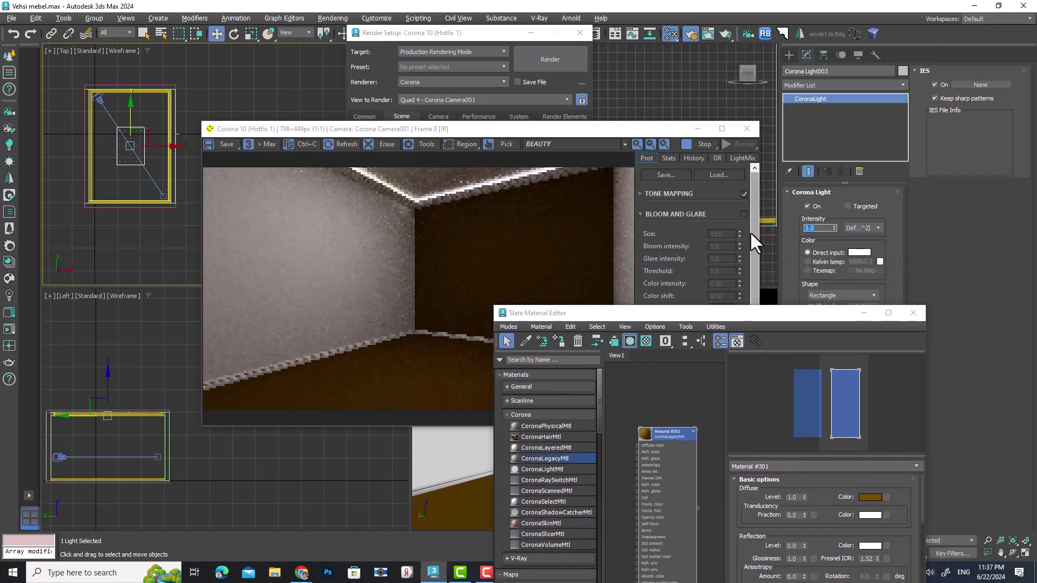
{"action": "type", "text": "10"}
{"action": "key", "text": "Return"}
{"action": "left_click_drag", "start_coordinate": [600, 314], "coordinate": [725, 273]}
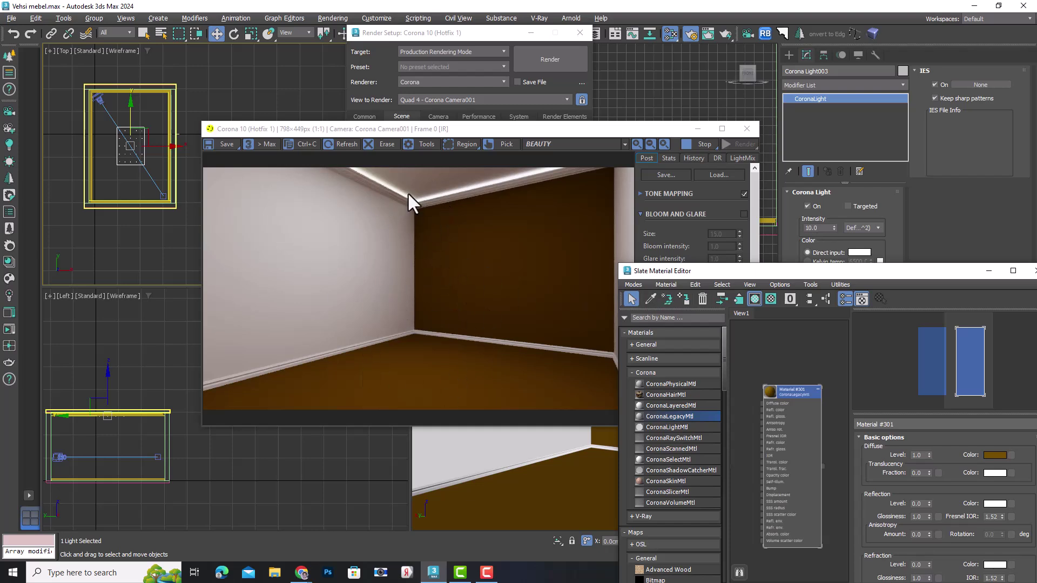
Close the frame buffer and Render Setup and show the cornice corner in a full-size perspective view, clear of the material editor.
{"action": "left_click", "coordinate": [747, 128]}
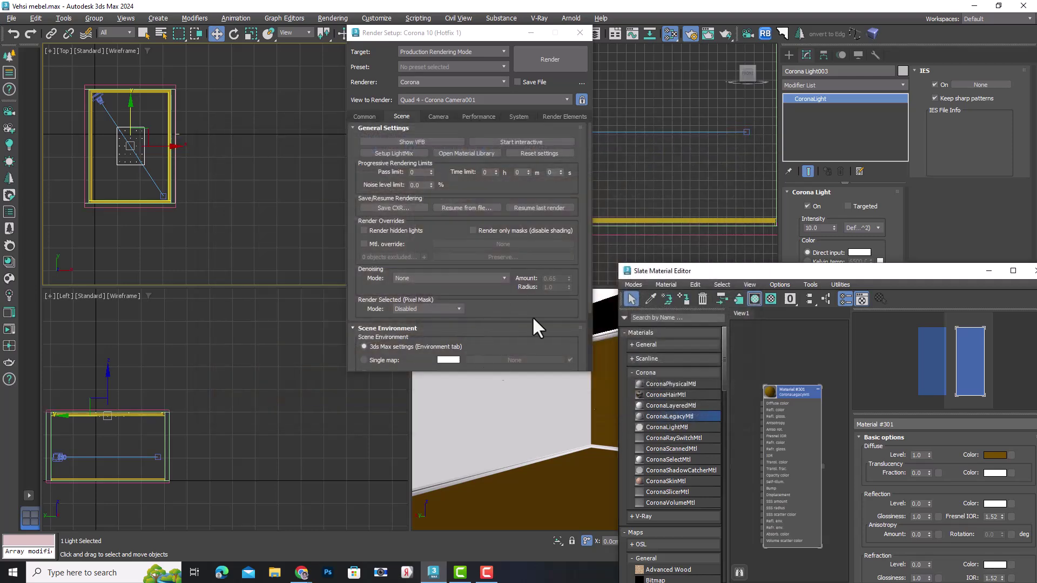
{"action": "key", "text": "F10"}
{"action": "key", "text": "alt+w"}
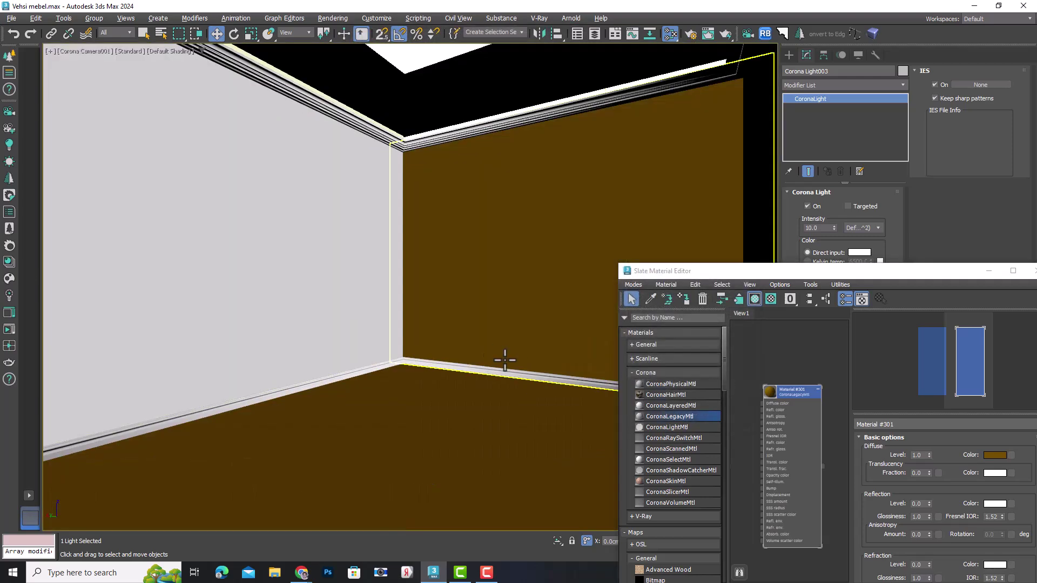
{"action": "middle_click_drag", "start_coordinate": [350, 252], "coordinate": [406, 296]}
{"action": "key", "text": "p"}
{"action": "scroll", "coordinate": [303, 233], "scroll_direction": "up", "scroll_amount": 3}
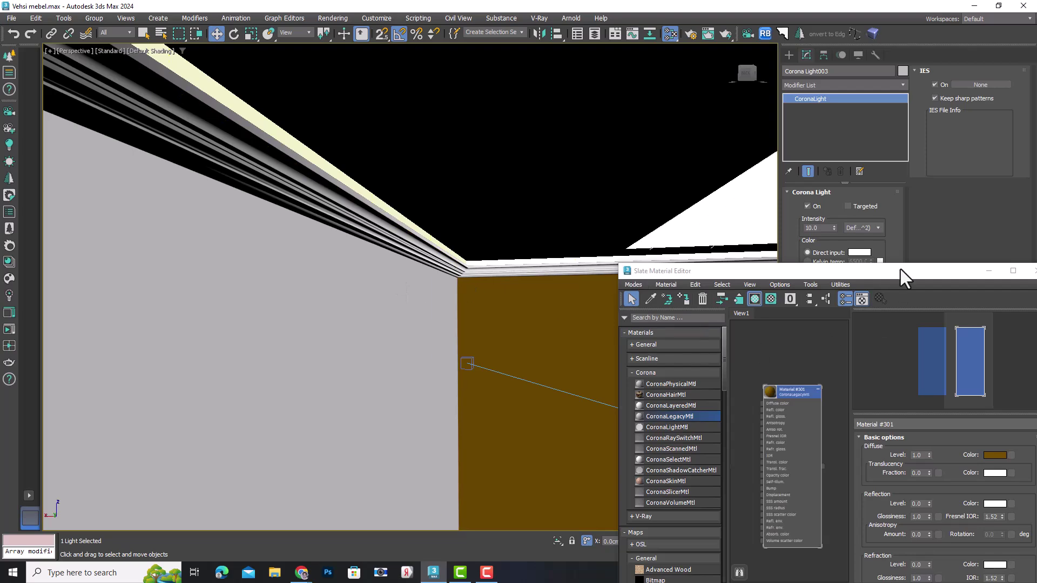
{"action": "left_click_drag", "start_coordinate": [900, 269], "coordinate": [435, 270]}
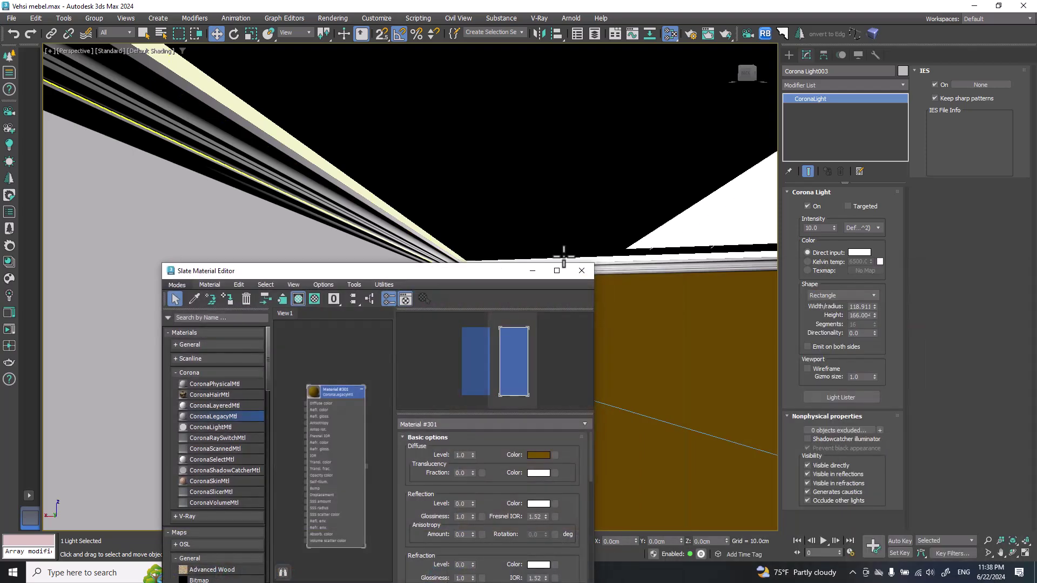
Close the material editor, start an interactive render of the perspective view in the Corona frame buffer, and clear Render Setup away.
{"action": "left_click", "coordinate": [586, 270]}
{"action": "left_click", "coordinate": [690, 34]}
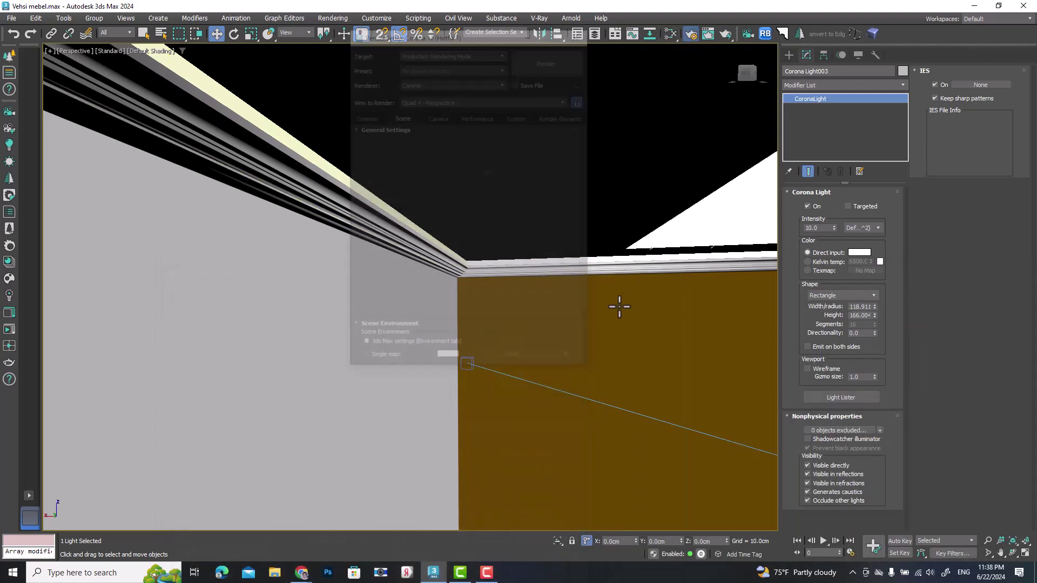
{"action": "left_click", "coordinate": [429, 140]}
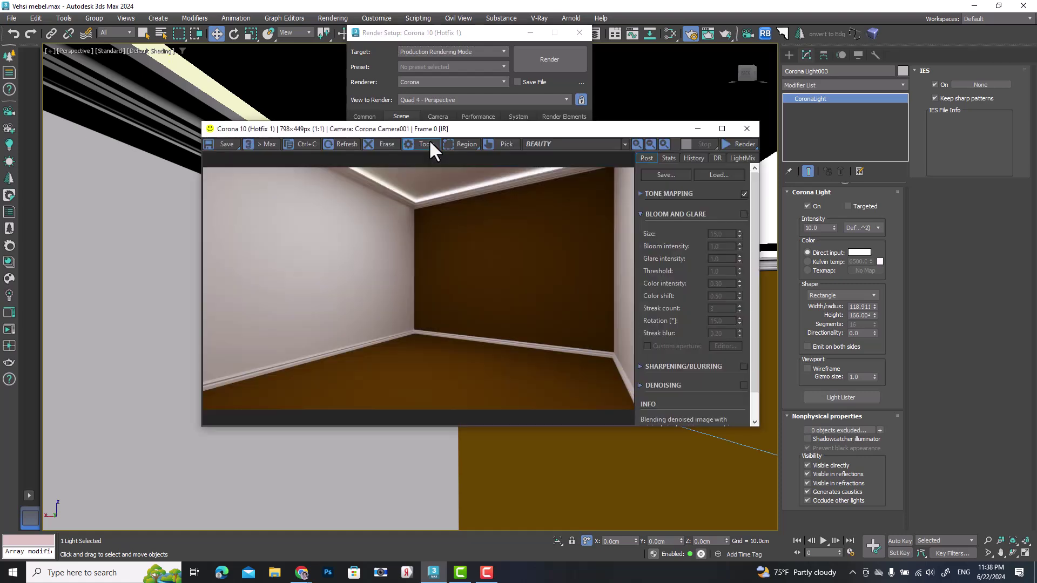
{"action": "left_click", "coordinate": [730, 144]}
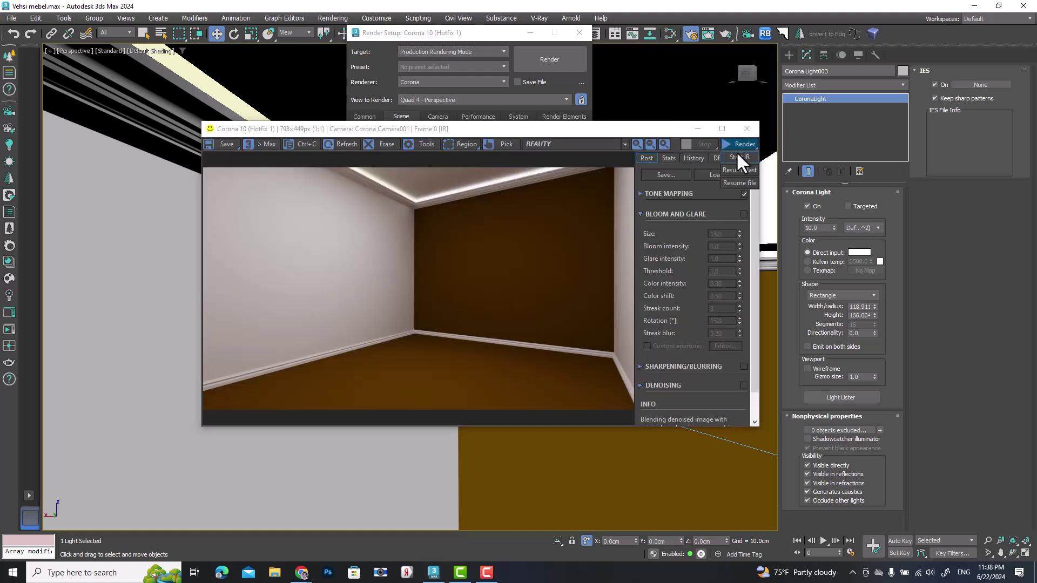
{"action": "left_click", "coordinate": [738, 158]}
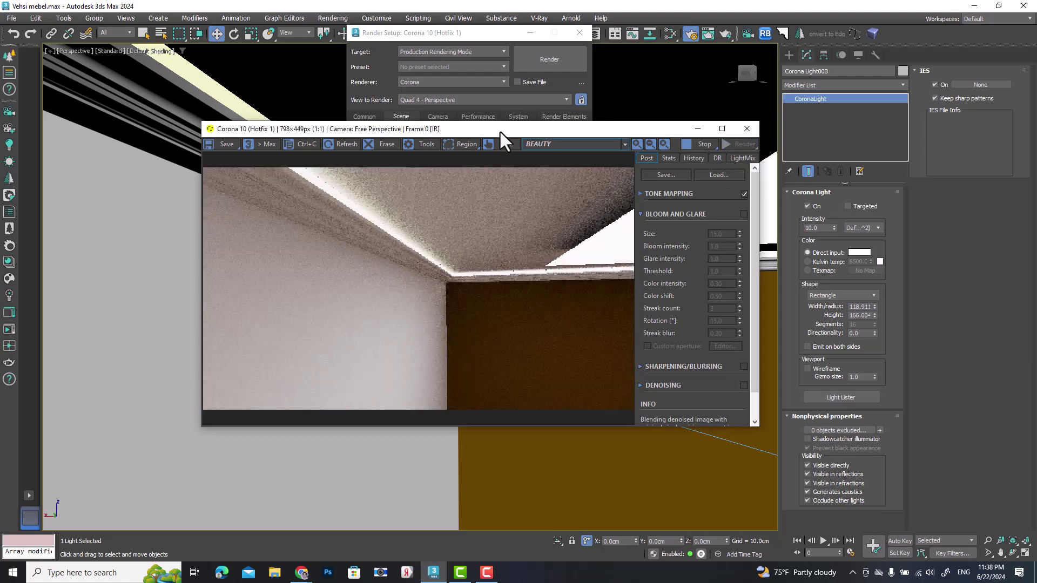
{"action": "left_click_drag", "start_coordinate": [500, 130], "coordinate": [631, 138]}
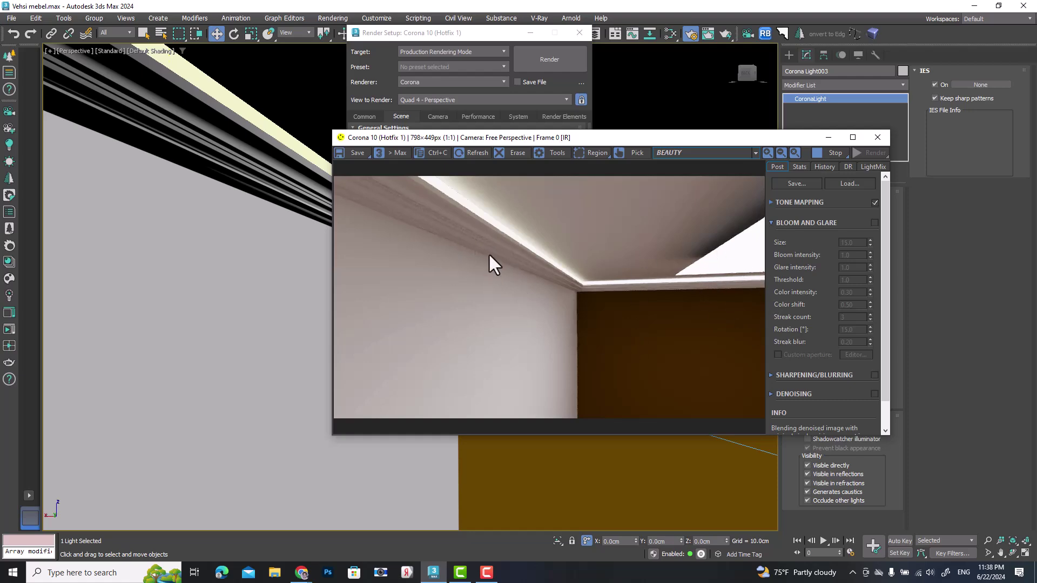
{"action": "left_click_drag", "start_coordinate": [489, 141], "coordinate": [564, 322]}
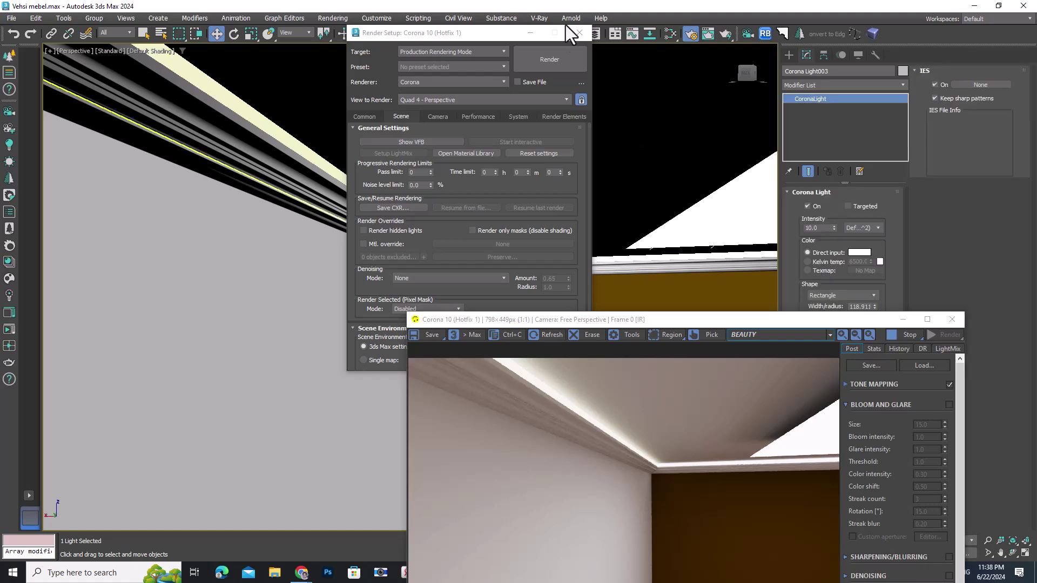
{"action": "left_click", "coordinate": [579, 32]}
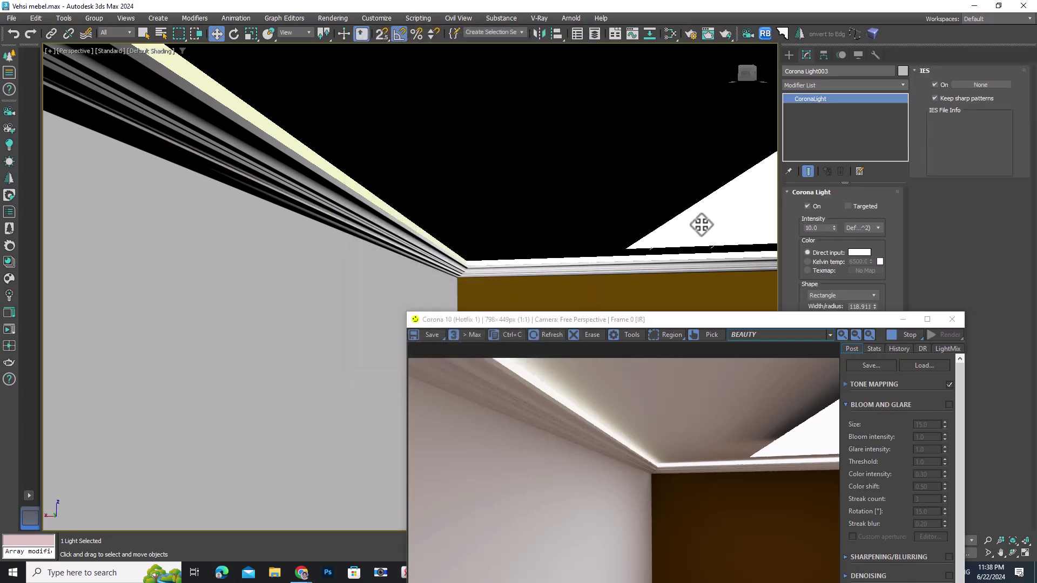
Lower the rectangular ceiling light below the cornice and make it a sphere with a radius of about 45.2 cm.
{"action": "middle_click_drag", "start_coordinate": [615, 196], "coordinate": [458, 178]}
{"action": "left_click_drag", "start_coordinate": [530, 149], "coordinate": [531, 254]}
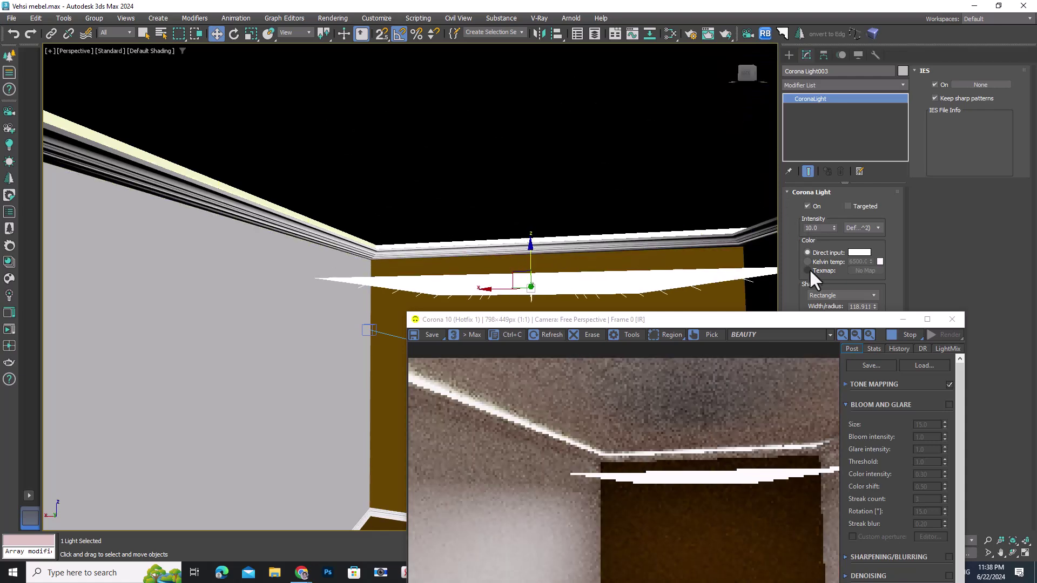
{"action": "left_click_drag", "start_coordinate": [792, 319], "coordinate": [621, 327]}
{"action": "left_click", "coordinate": [834, 295]}
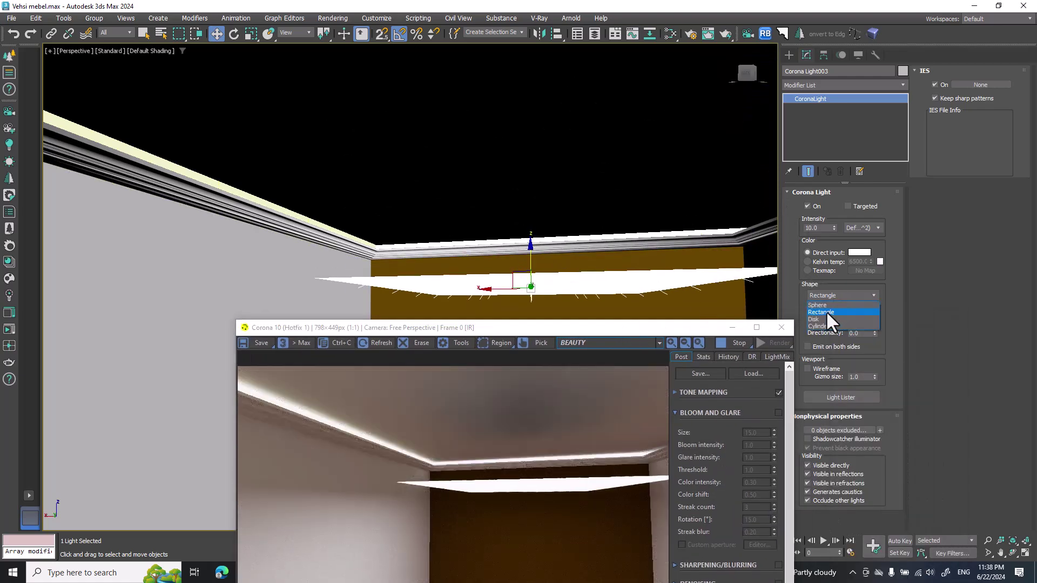
{"action": "left_click", "coordinate": [818, 305]}
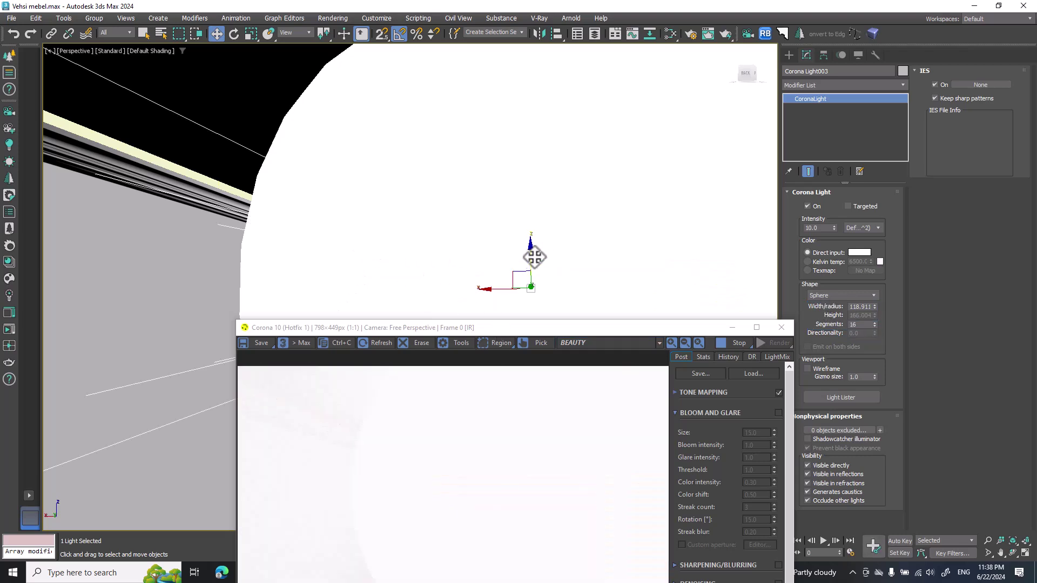
{"action": "scroll", "coordinate": [619, 266], "scroll_direction": "down", "scroll_amount": 1}
{"action": "left_click_drag", "start_coordinate": [876, 306], "coordinate": [875, 335]}
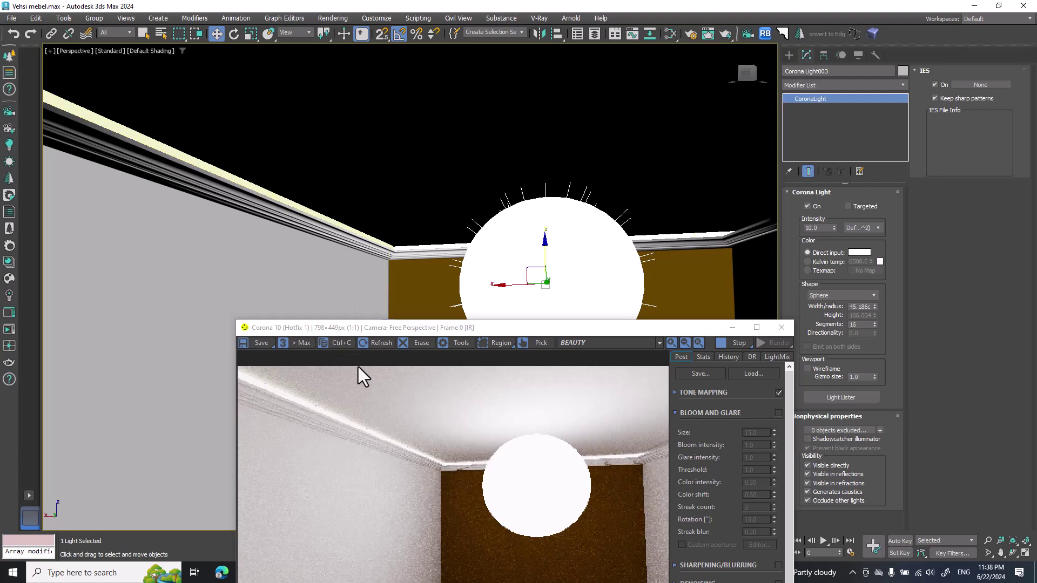
Examine the cornice and the baseboard up close in the interactive render.
{"action": "middle_click_drag", "start_coordinate": [383, 315], "coordinate": [282, 217]}
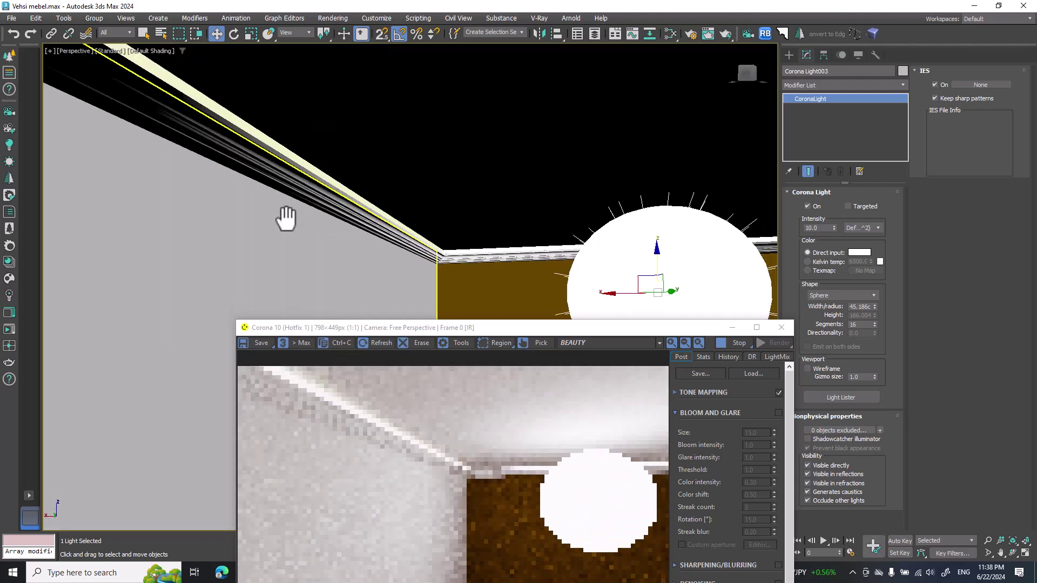
{"action": "scroll", "coordinate": [267, 168], "scroll_direction": "up", "scroll_amount": 2}
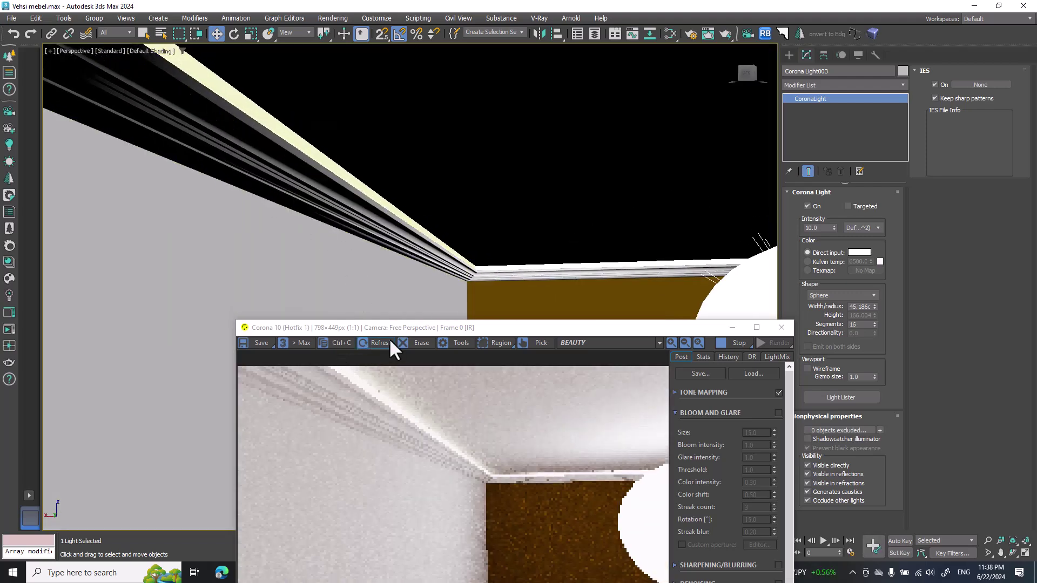
{"action": "left_click_drag", "start_coordinate": [398, 326], "coordinate": [430, 187]}
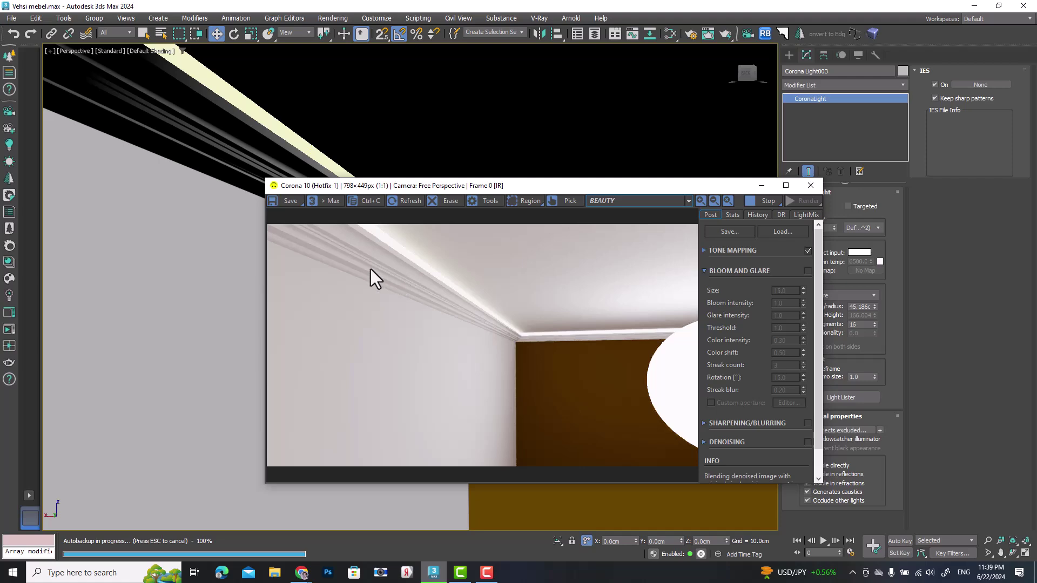
{"action": "scroll", "coordinate": [221, 275], "scroll_direction": "up", "scroll_amount": 3}
{"action": "left_click_drag", "start_coordinate": [514, 185], "coordinate": [653, 124]}
{"action": "middle_click_drag", "start_coordinate": [270, 308], "coordinate": [294, 435]}
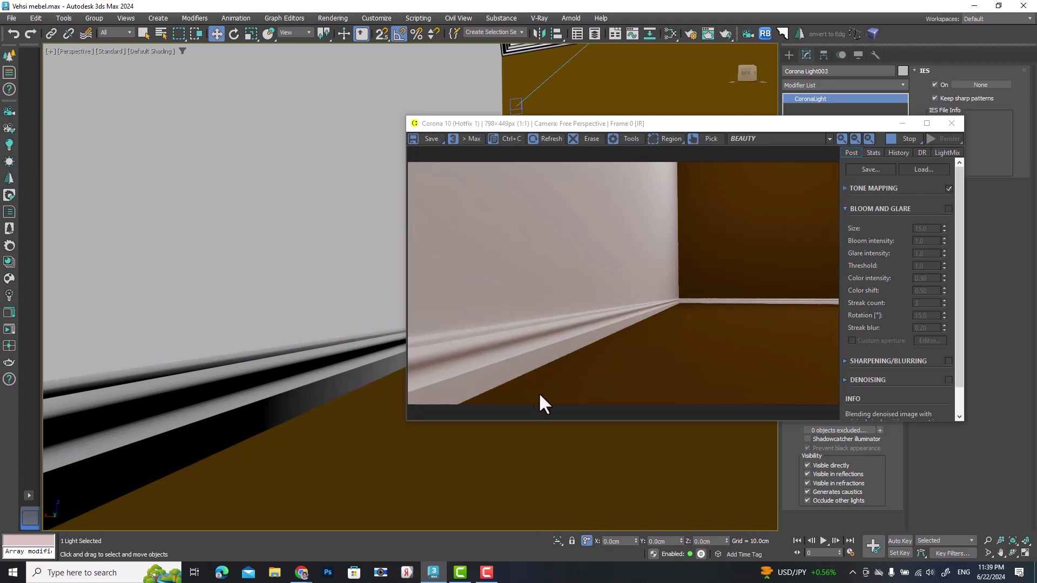
{"action": "scroll", "coordinate": [276, 328], "scroll_direction": "up", "scroll_amount": 5}
Return to the Corona camera view and turn off the sphere light's direct, reflection and refraction visibility, caustics generation and occlusion of other lights.
{"action": "key", "text": "c"}
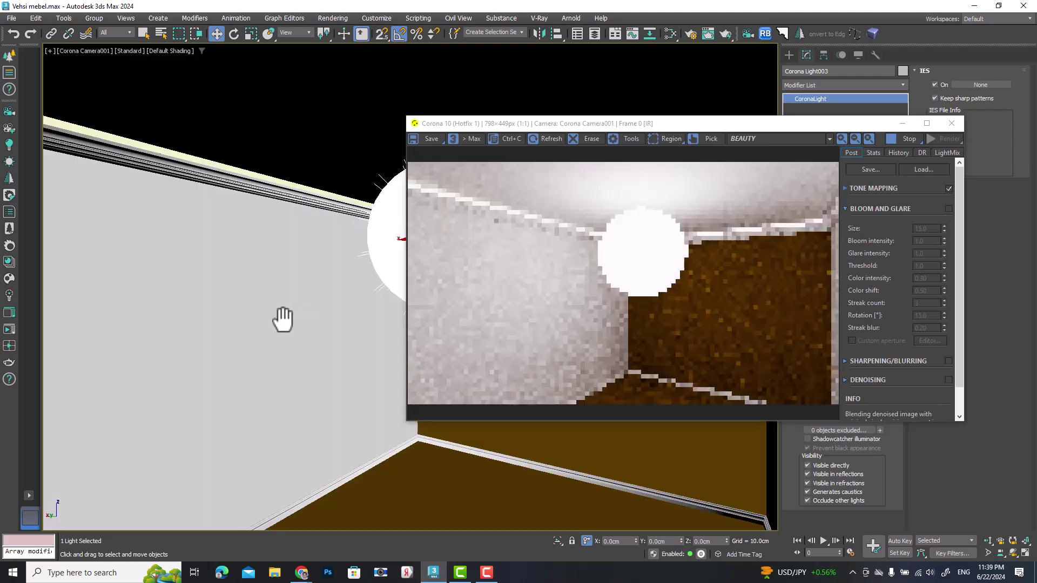
{"action": "left_click_drag", "start_coordinate": [763, 124], "coordinate": [432, 85]}
{"action": "left_click", "coordinate": [807, 465]}
{"action": "left_click", "coordinate": [808, 474]}
{"action": "left_click", "coordinate": [808, 484]}
{"action": "left_click", "coordinate": [808, 492]}
{"action": "left_click", "coordinate": [807, 501]}
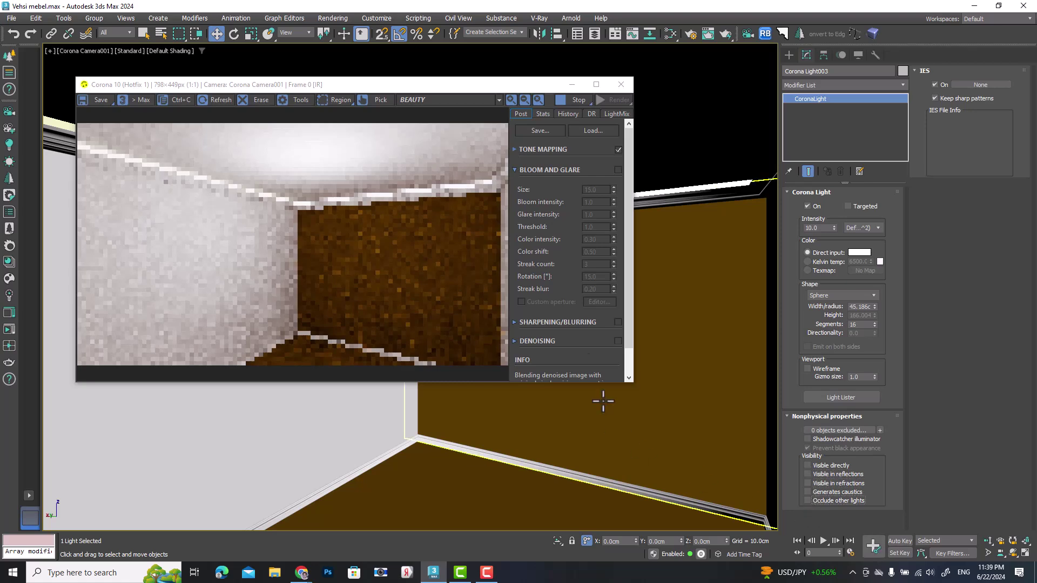
Reposition the frame buffer and reframe the Corona camera view to bring more of the floor into the interactive render.
{"action": "left_click_drag", "start_coordinate": [416, 92], "coordinate": [521, 105]}
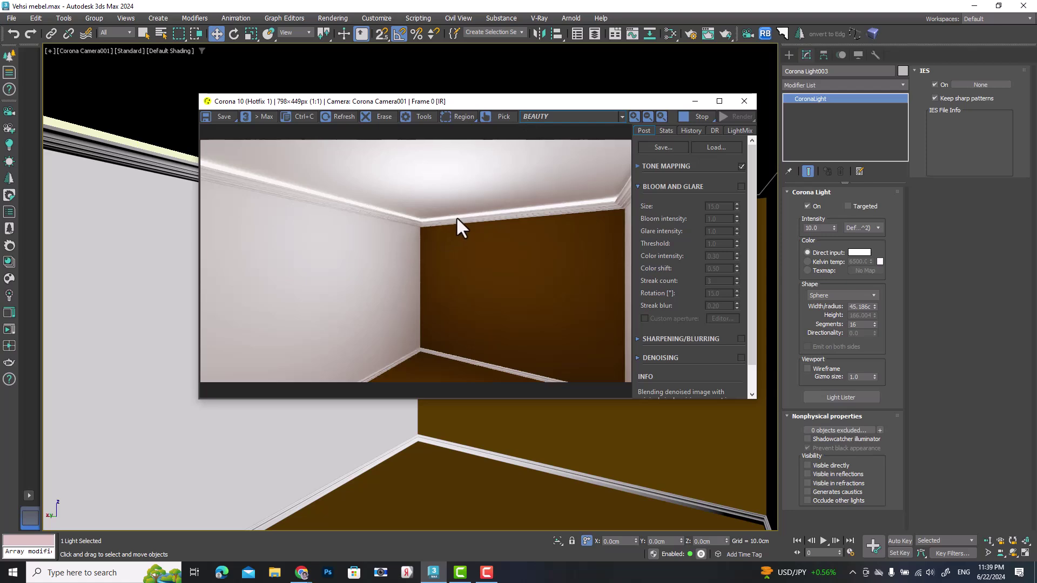
{"action": "middle_click_drag", "start_coordinate": [433, 401], "coordinate": [466, 412]}
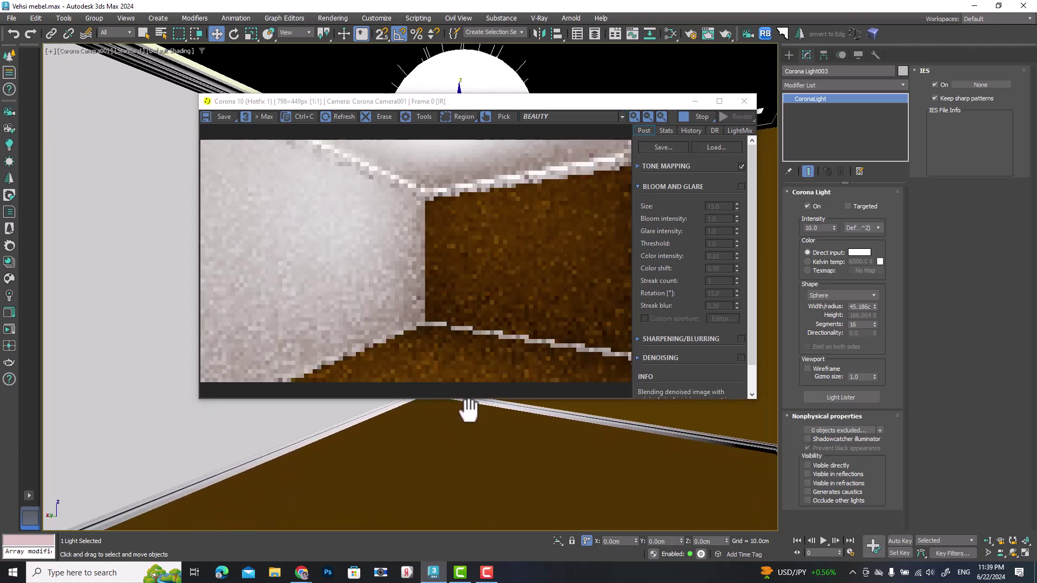